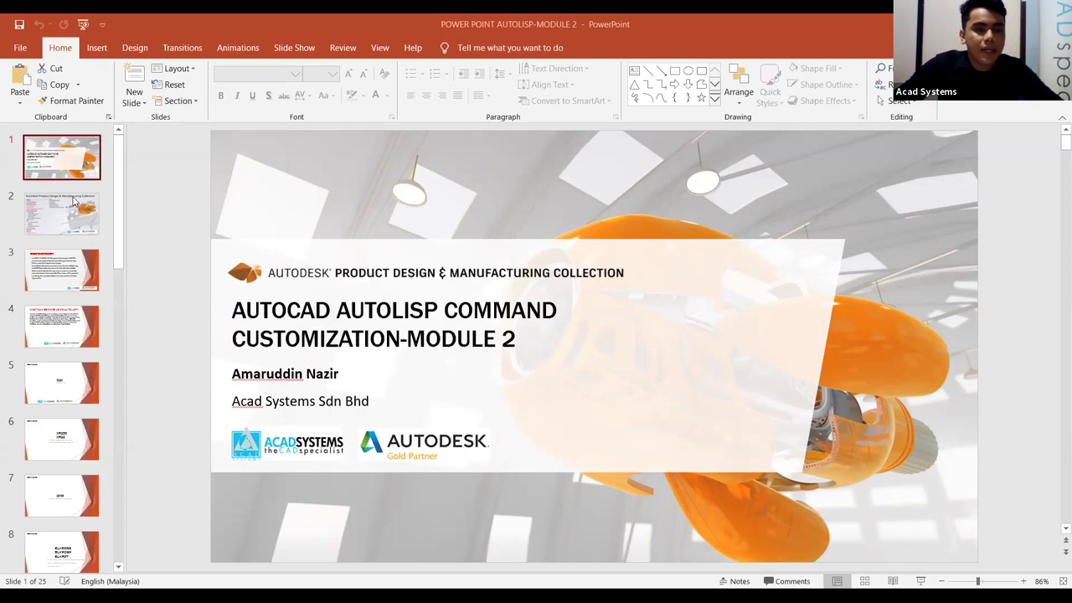
Step: Present the title slide and the Autodesk Product Design & Manufacturing Collection slide full screen, and end the slide show
left_click(921, 581)
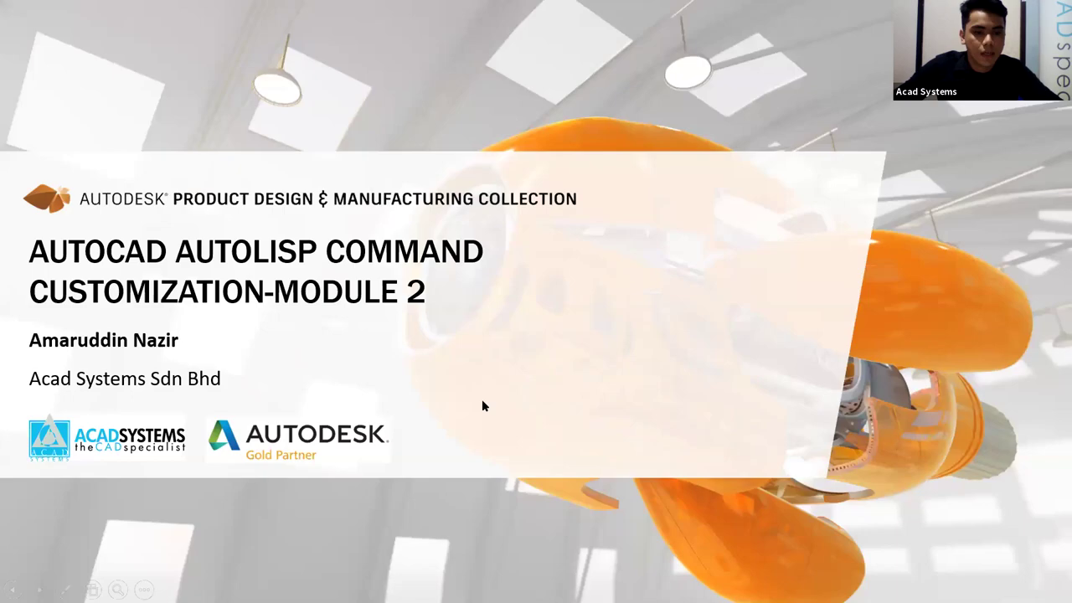
left_click(469, 393)
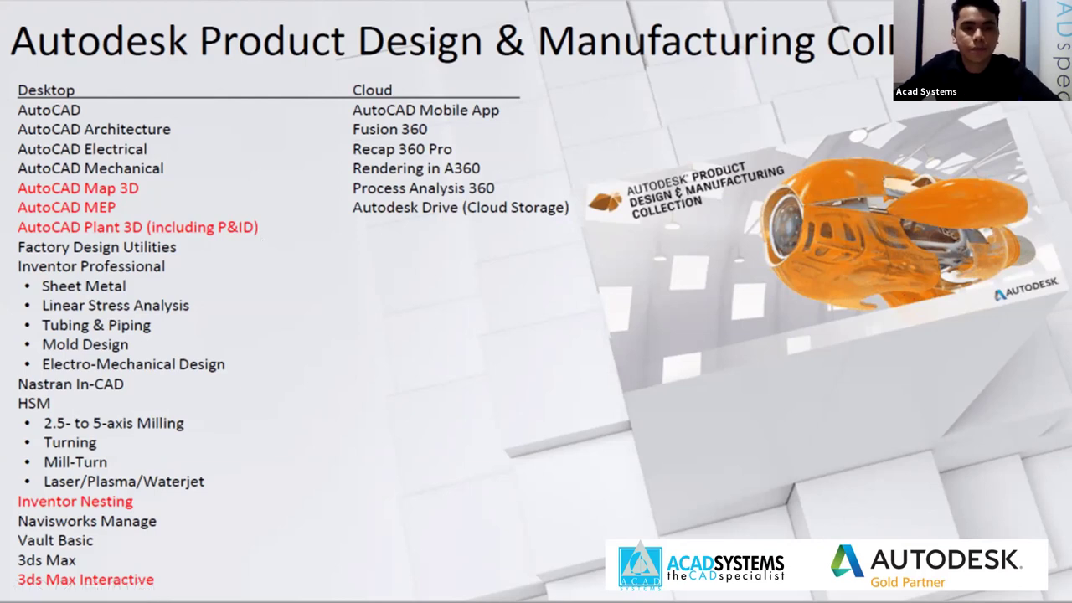
key("Escape")
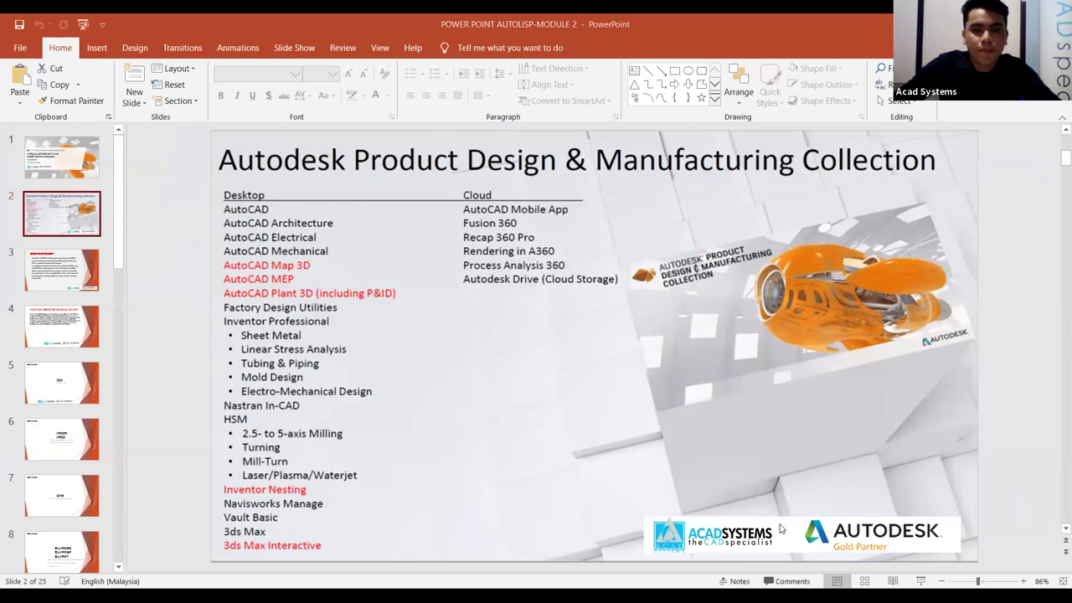
Step: Switch to the browser, show the acadsystems.com home page and look over its Products and Training navigation entries
key("alt+Tab")
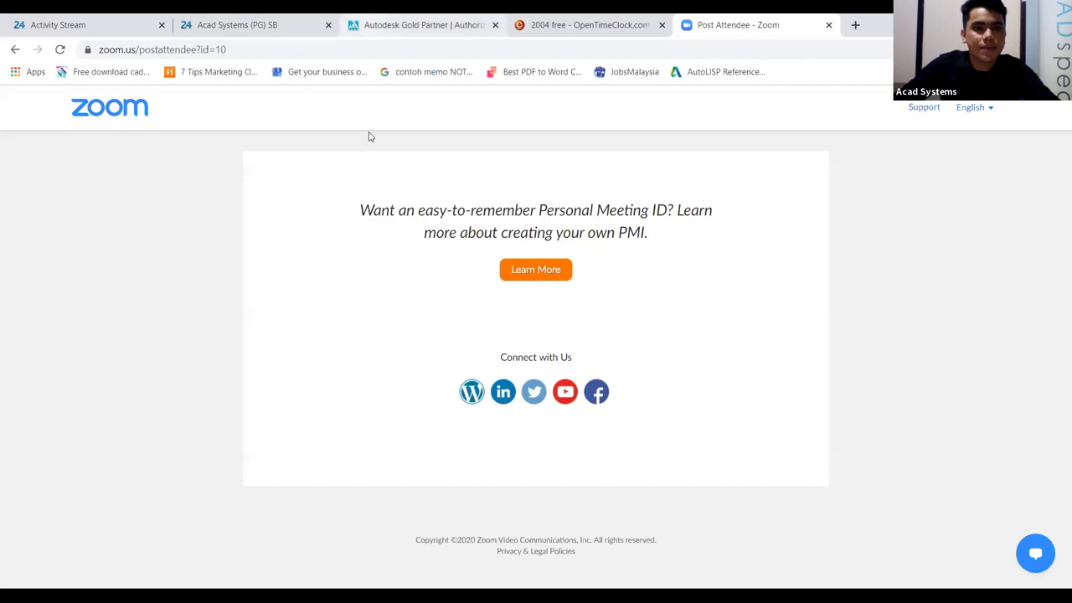
key("ctrl+shift+Tab")
key("ctrl+shift+Tab")
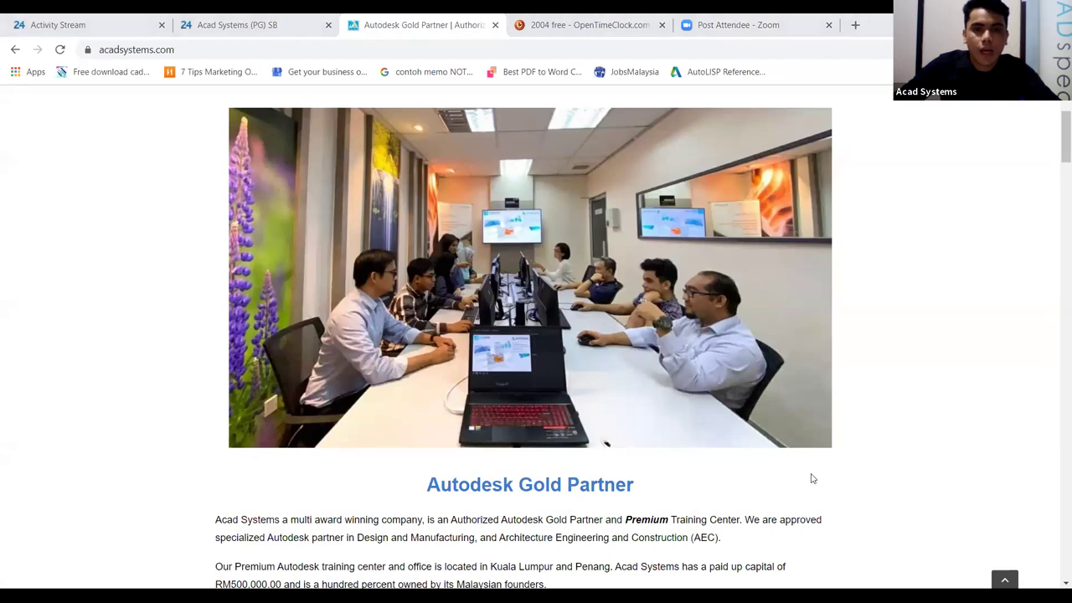
scroll(506, 189, "up", 1)
scroll(505, 189, "up", 3)
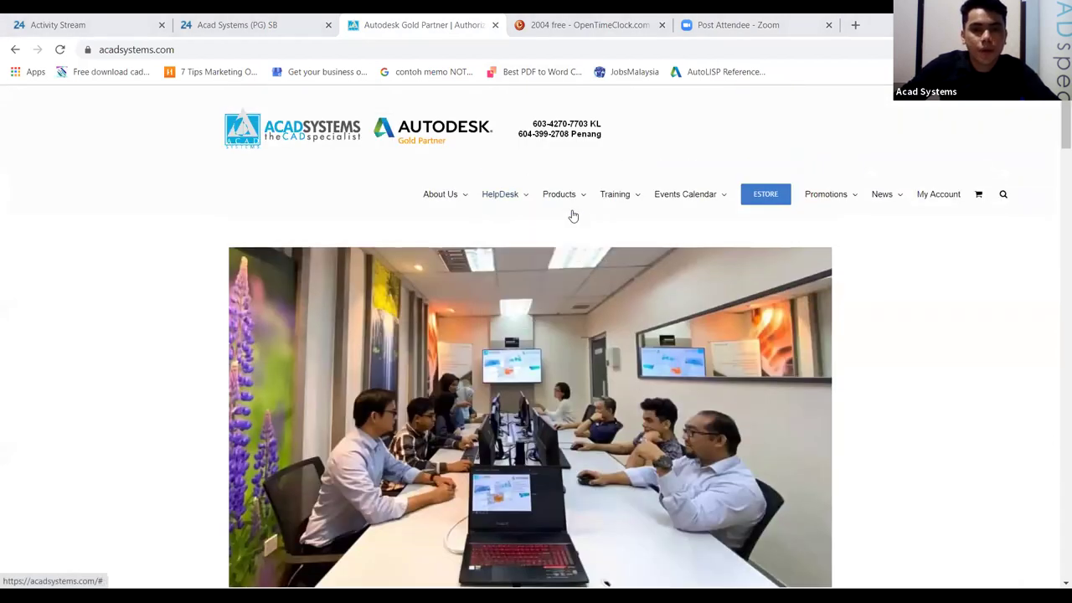
mouse_move(570, 205)
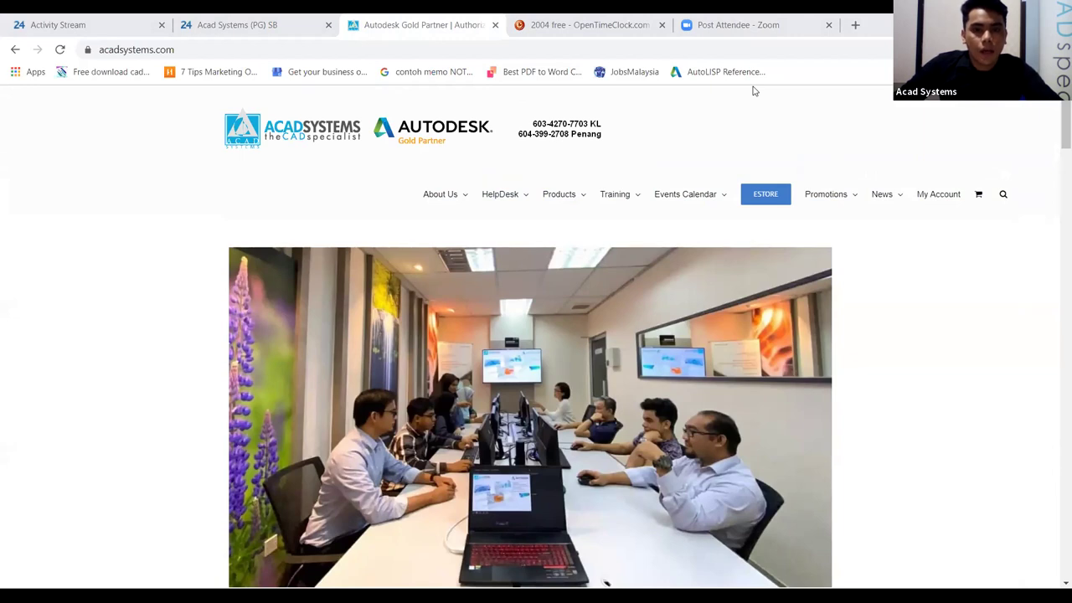
left_click(559, 193)
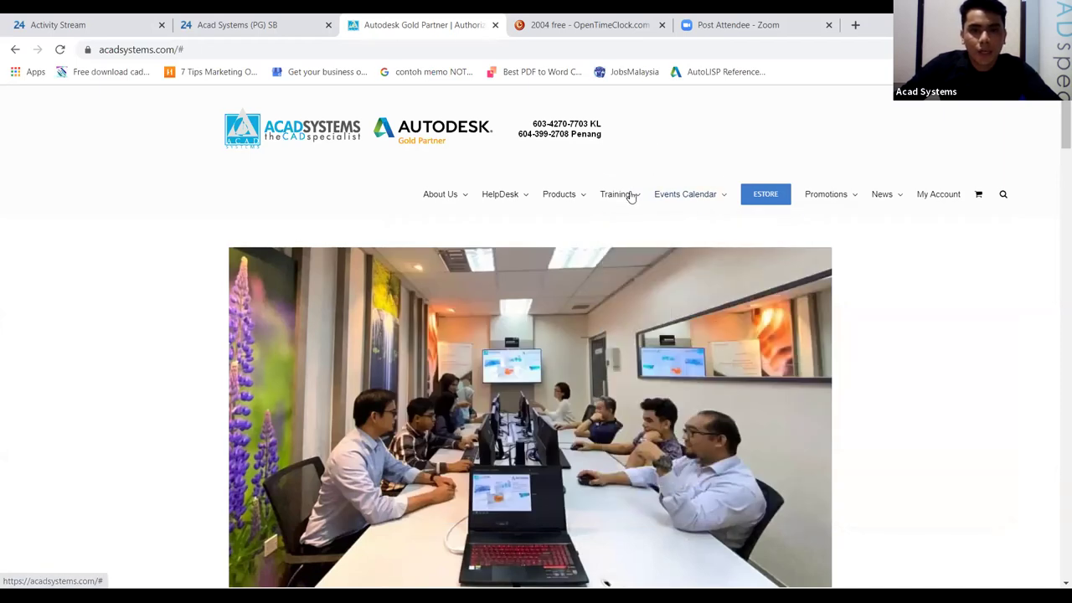
mouse_move(619, 208)
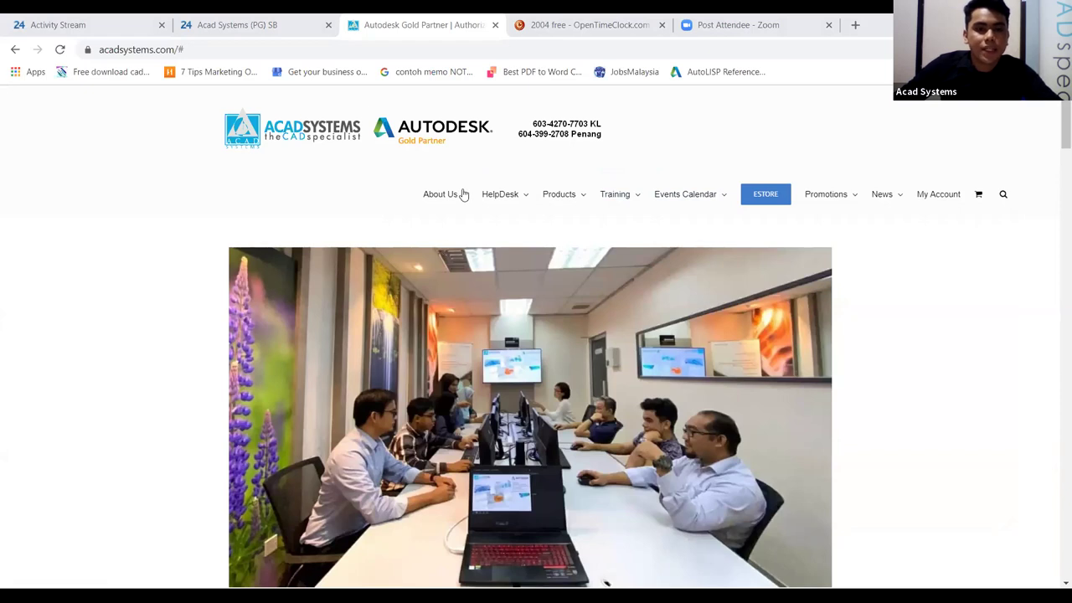
Step: Find the latest online lessons on the home page and view the AutoCAD AutoLisp Command Customization – Module 2 event's details
scroll(487, 307, "down", 3)
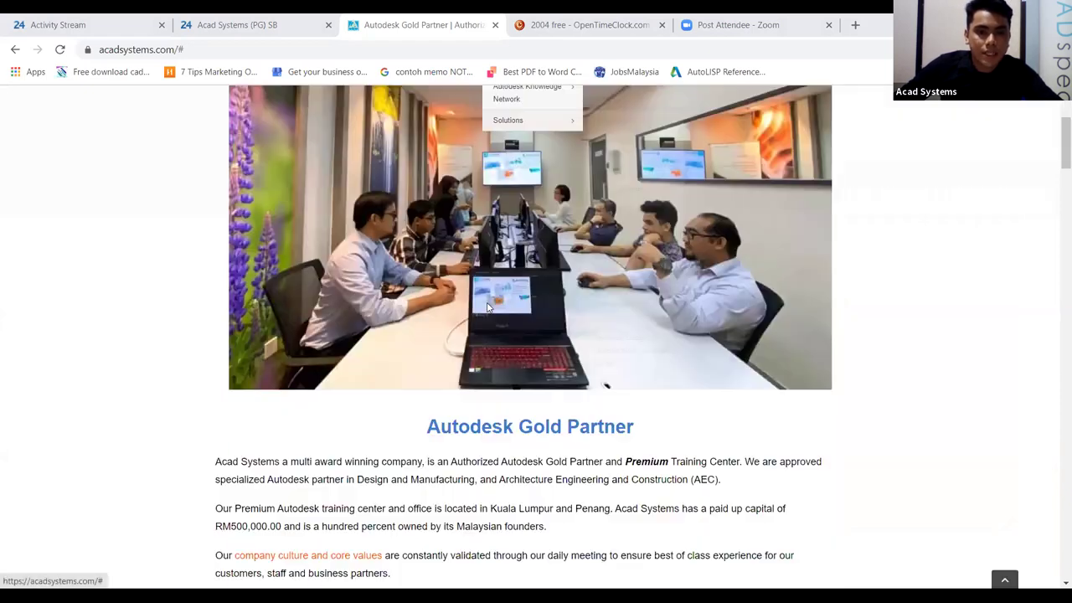
scroll(486, 305, "down", 15)
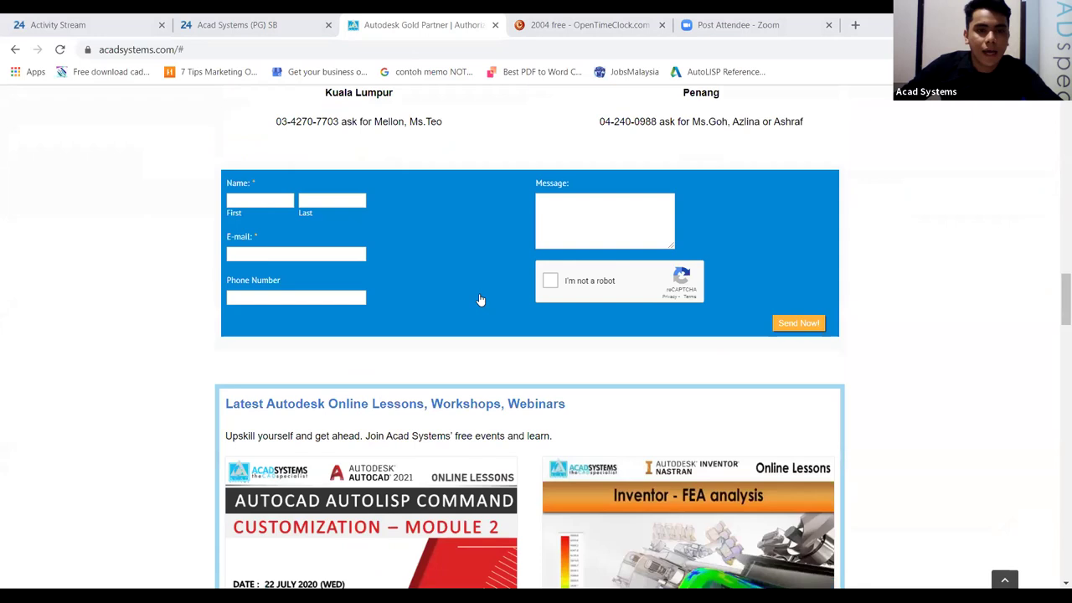
scroll(479, 299, "down", 5)
scroll(275, 193, "up", 3)
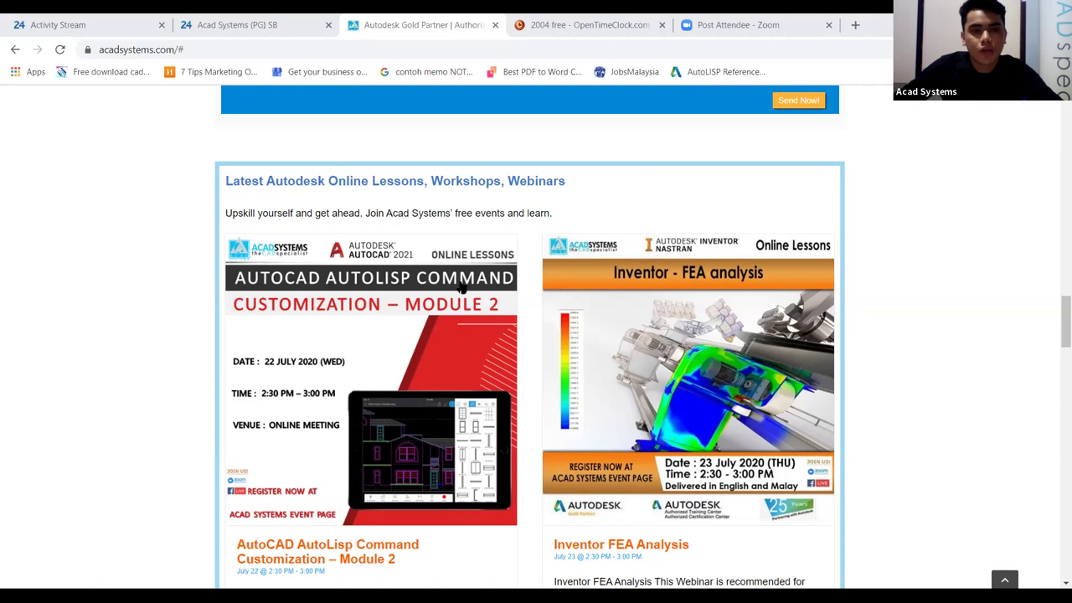
scroll(460, 285, "down", 1)
scroll(452, 272, "down", 2)
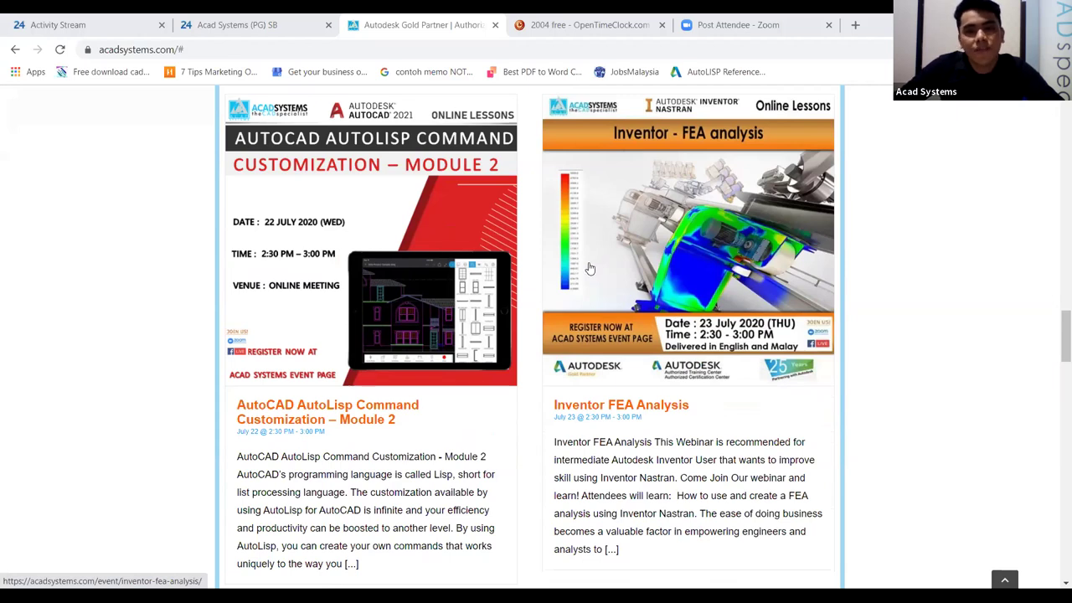
scroll(610, 221, "up", 1)
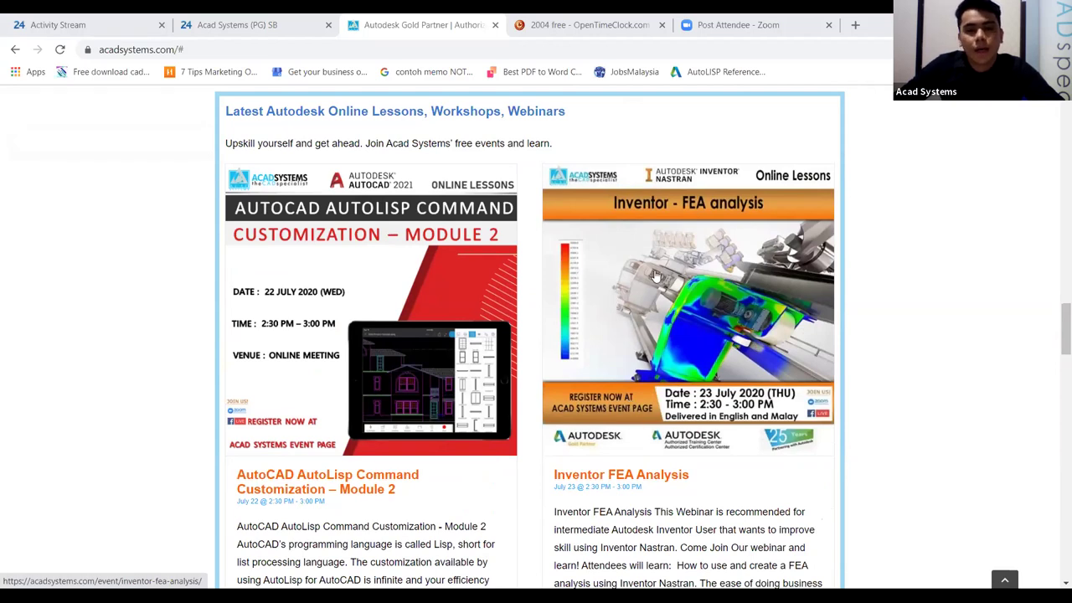
scroll(599, 432, "down", 1)
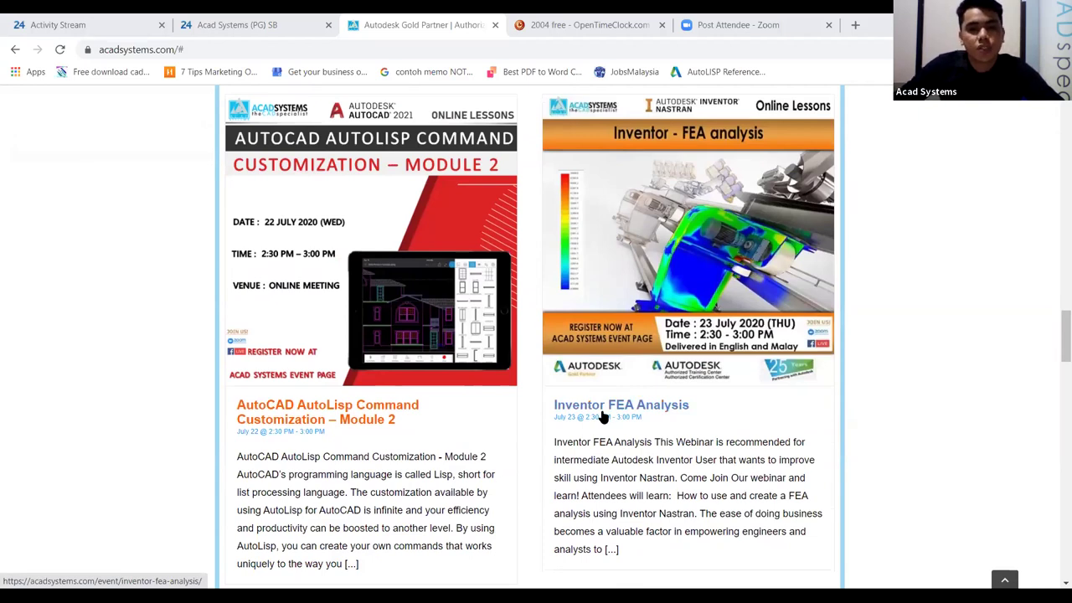
left_click(350, 411)
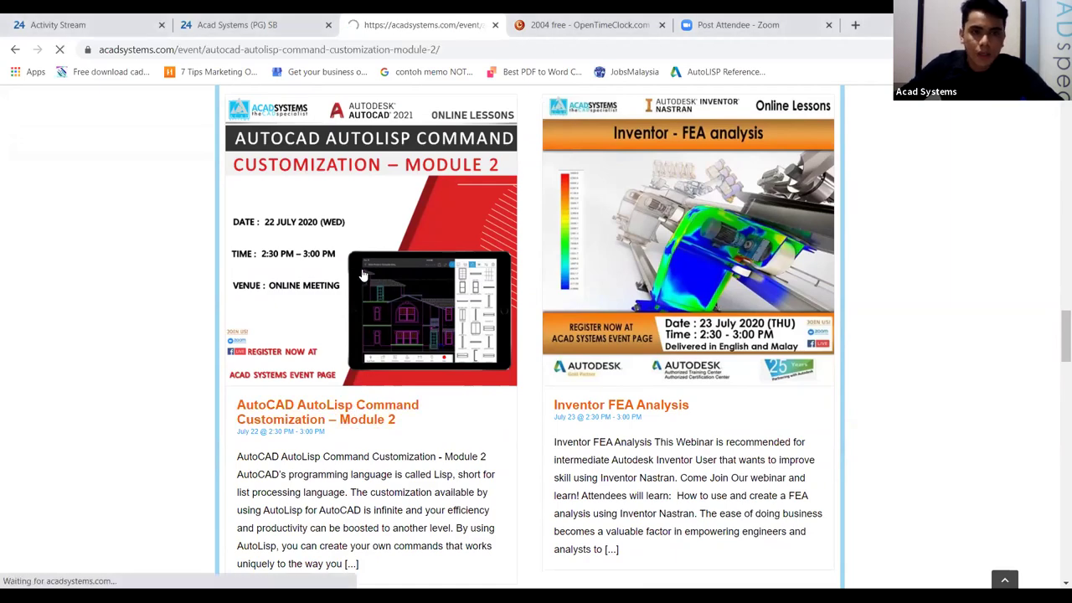
scroll(362, 264, "down", 10)
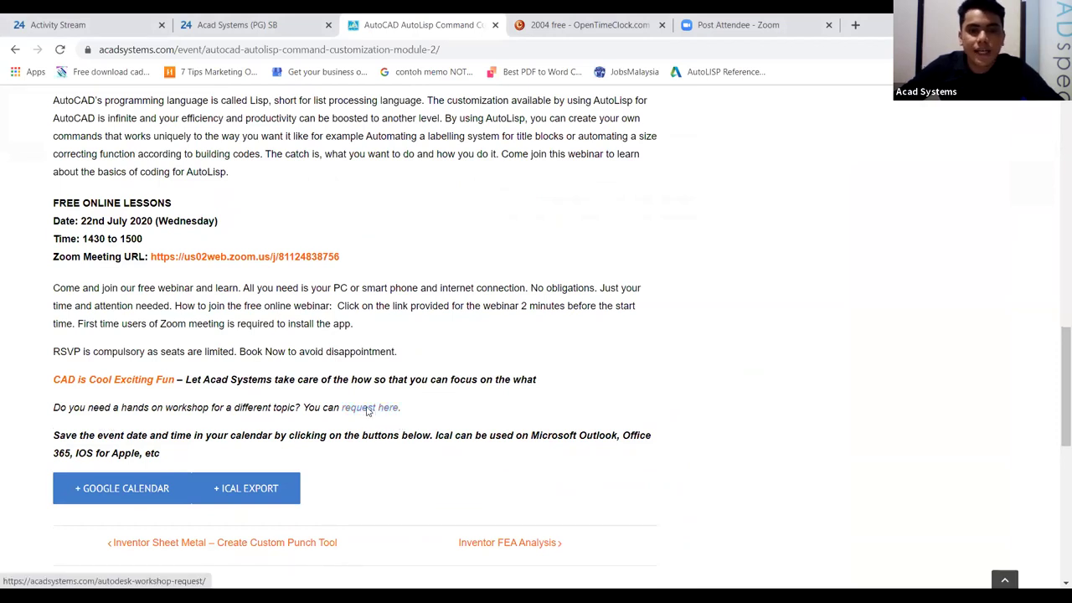
Step: Open the Autodesk workshop request page linked from the event details and review the fields of its form
left_click(370, 407)
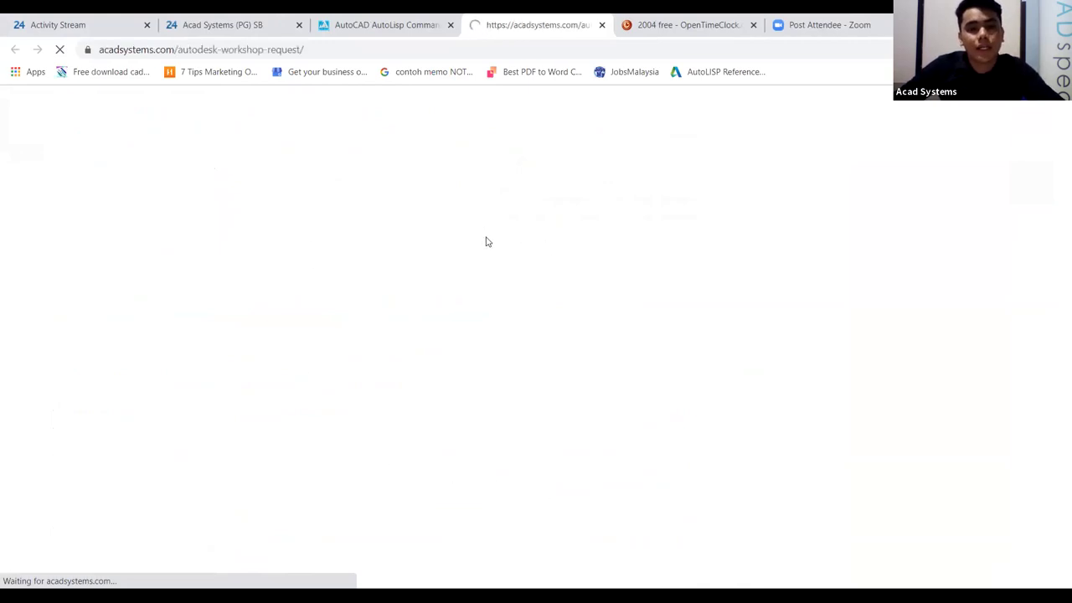
scroll(502, 276, "down", 3)
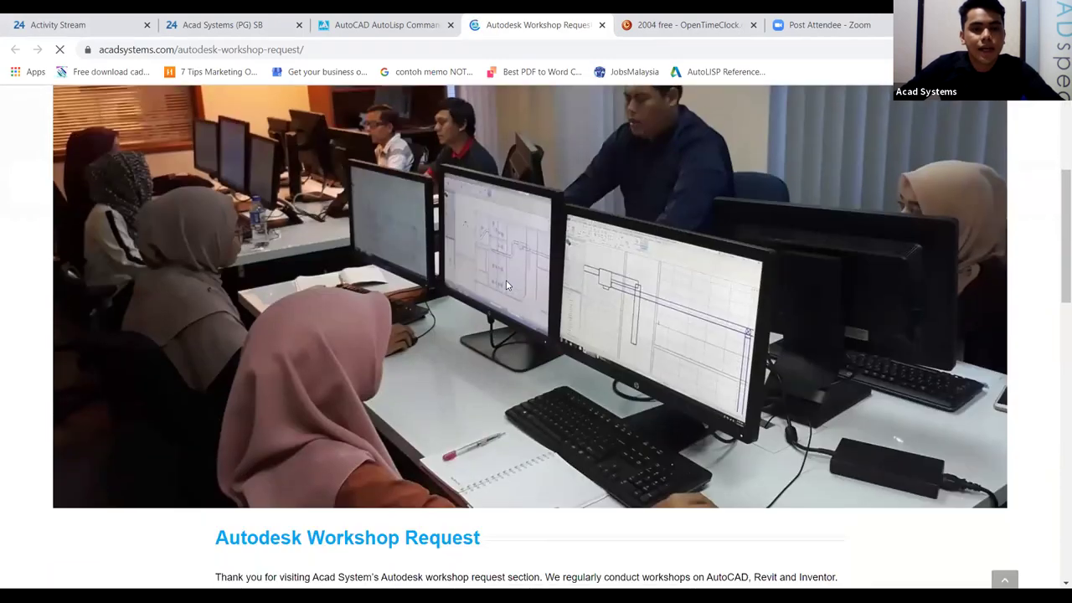
scroll(505, 286, "down", 5)
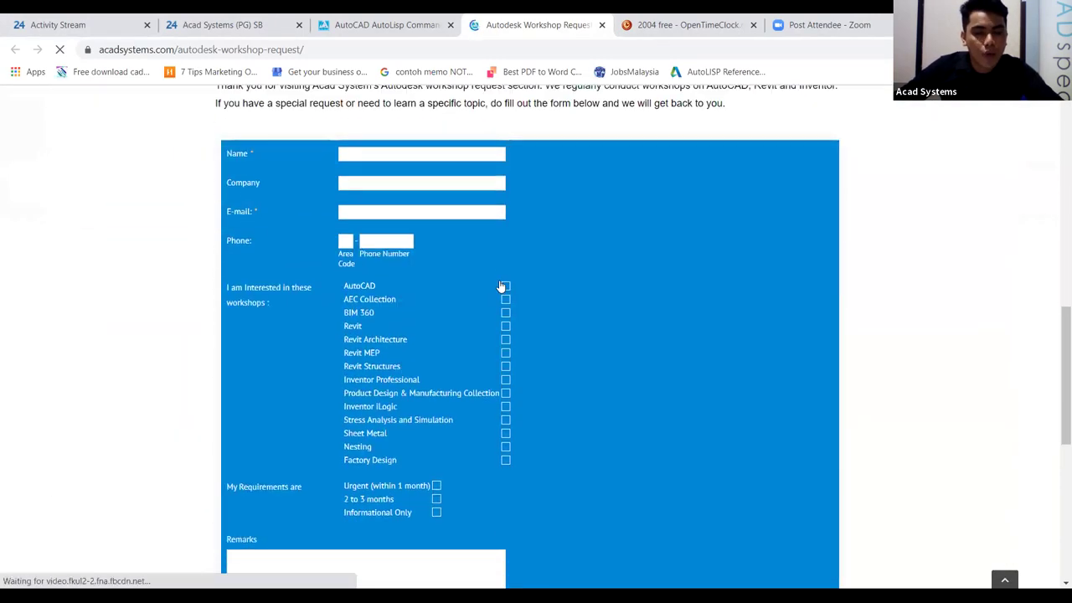
scroll(471, 310, "down", 2)
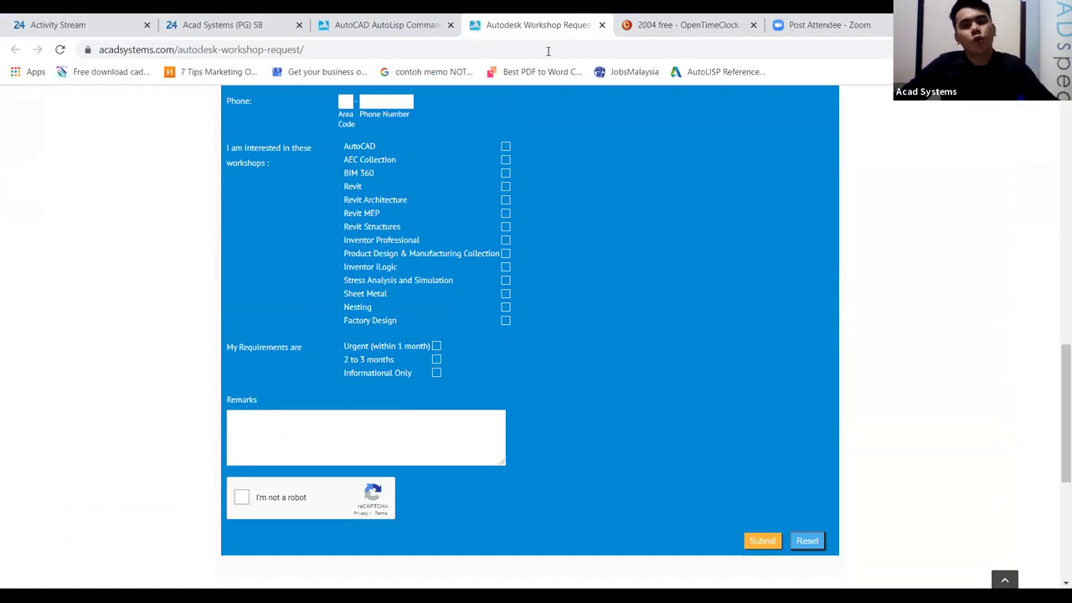
scroll(426, 216, "up", 1)
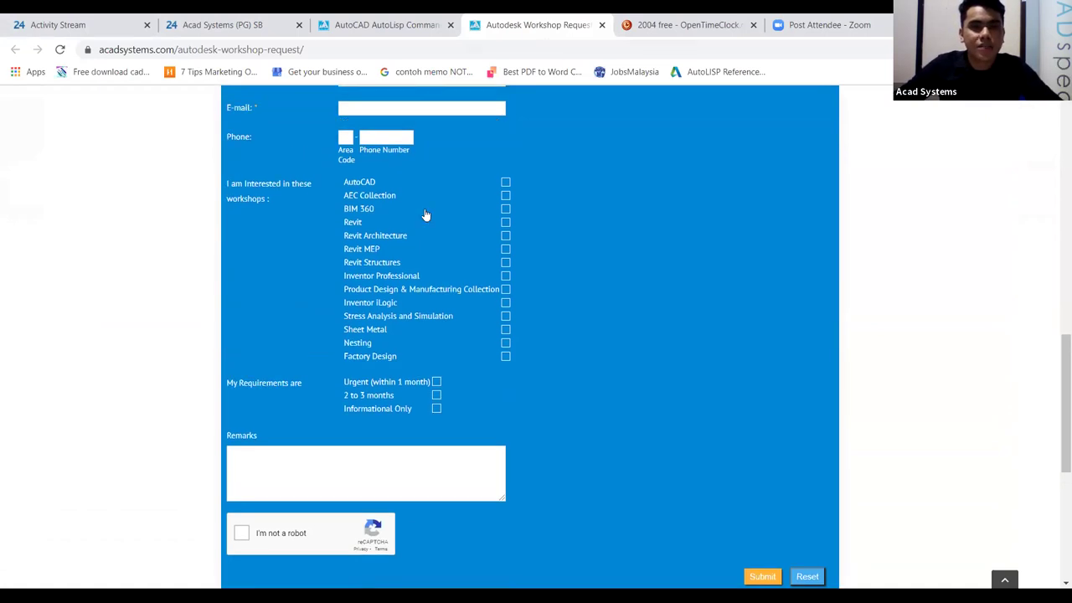
scroll(433, 241, "up", 5)
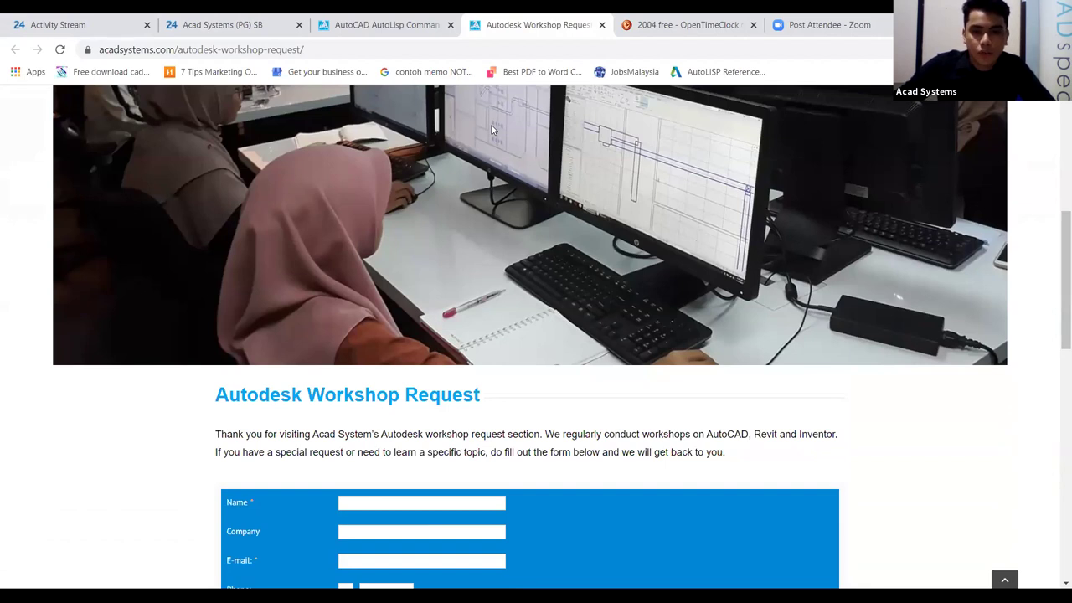
Step: Switch back to PowerPoint and show the slides on what AutoLISP is and what can be done using it
key("alt+Tab")
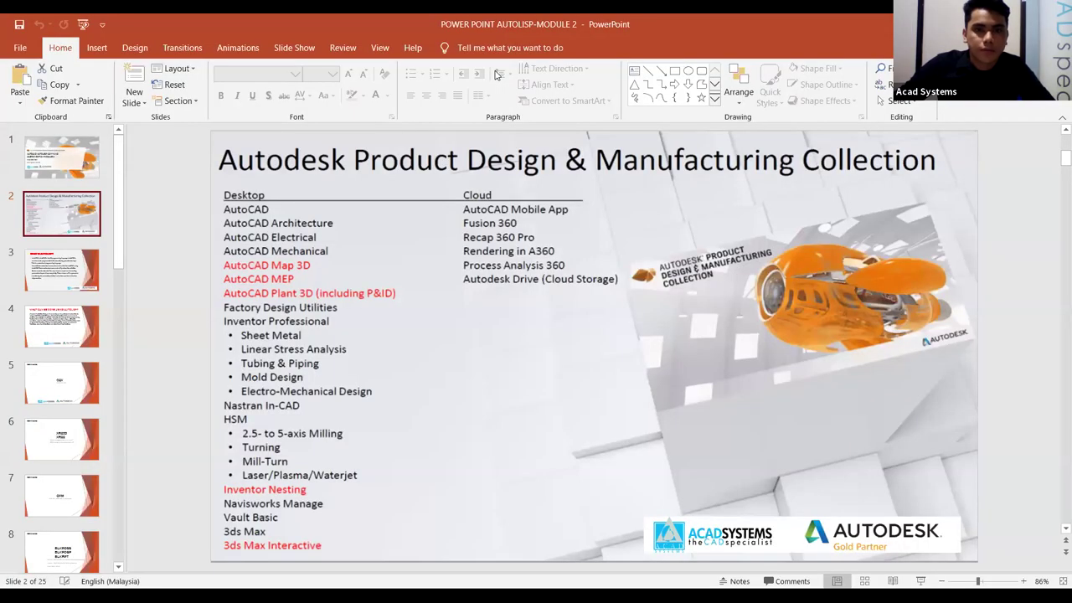
left_click(74, 271)
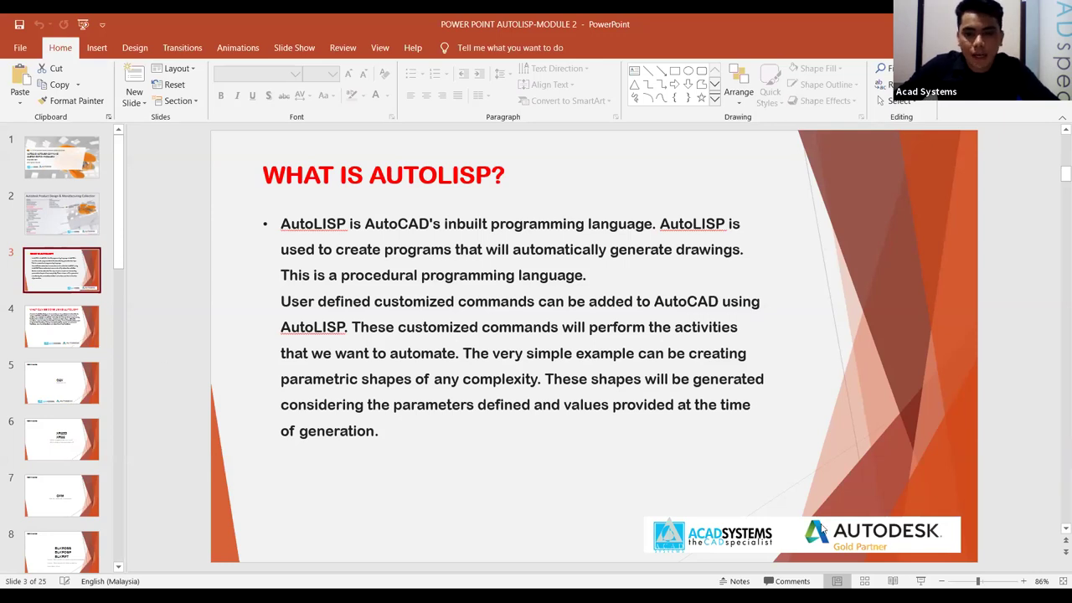
scroll(731, 433, "down", 1)
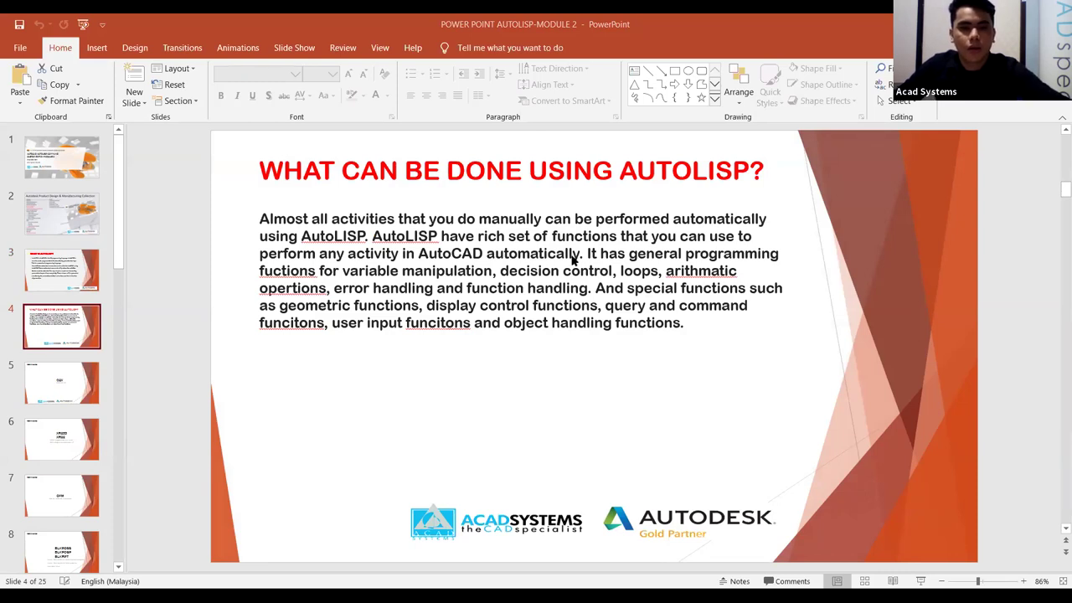
left_click(367, 237)
type(".")
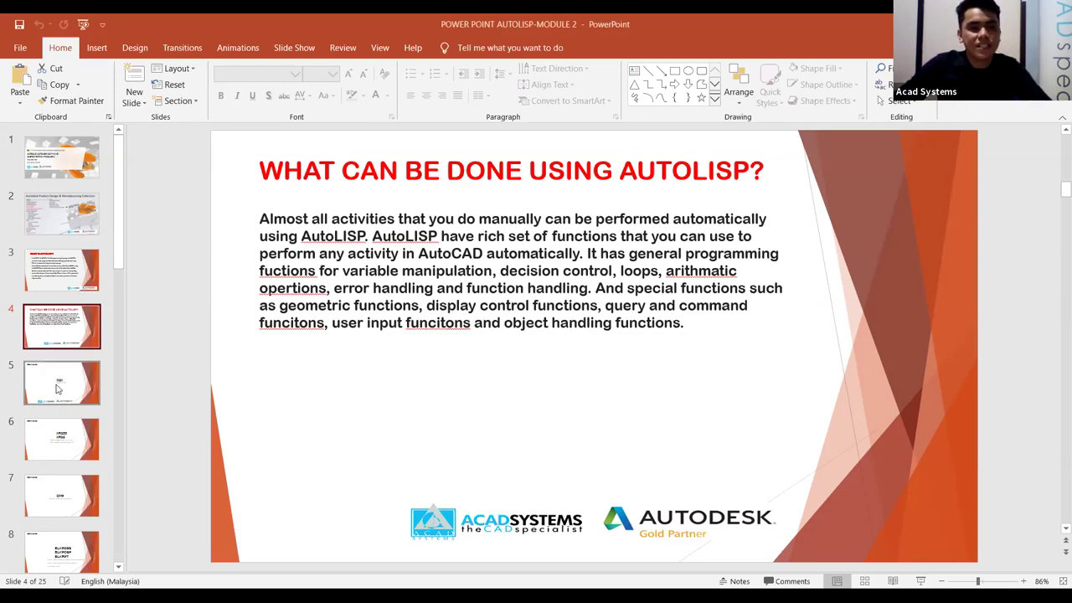
Step: Present the slide on AutoLISP's uses and the C2X command slide full screen, and end the slide show
left_click(920, 581)
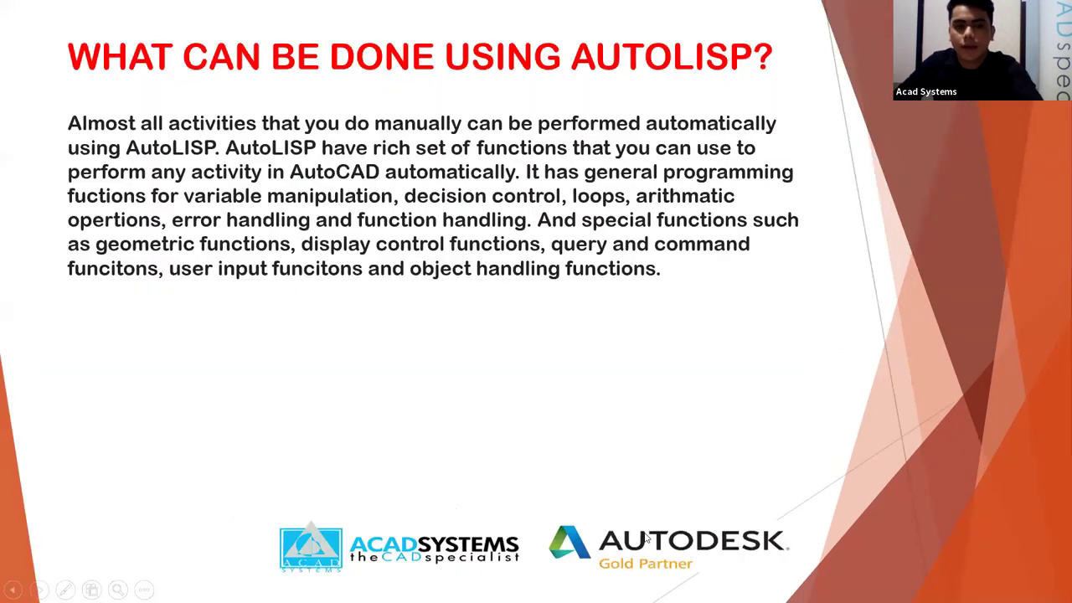
left_click(636, 540)
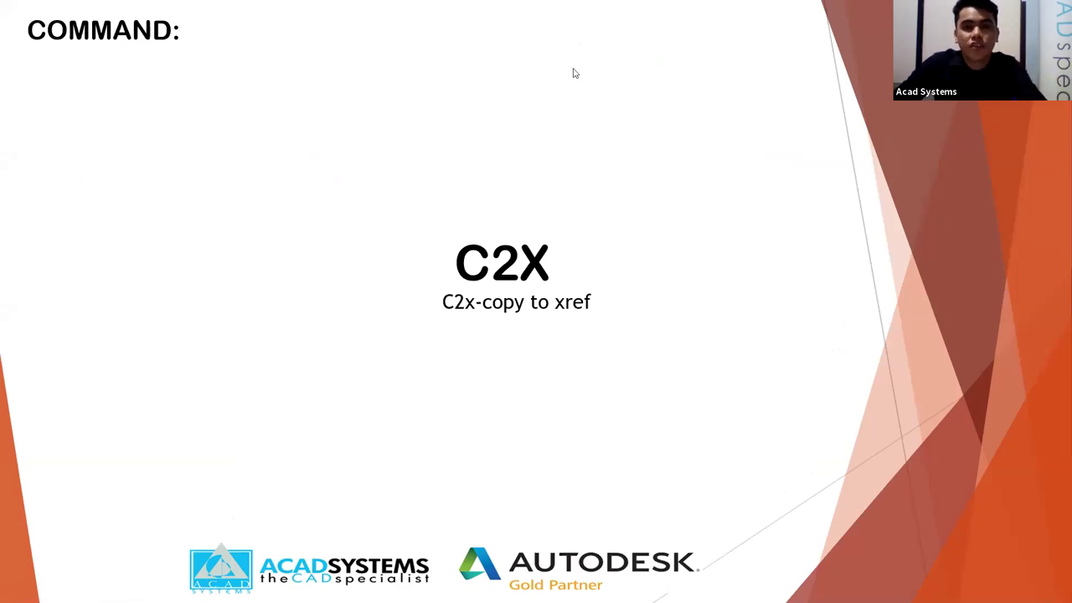
key("Escape")
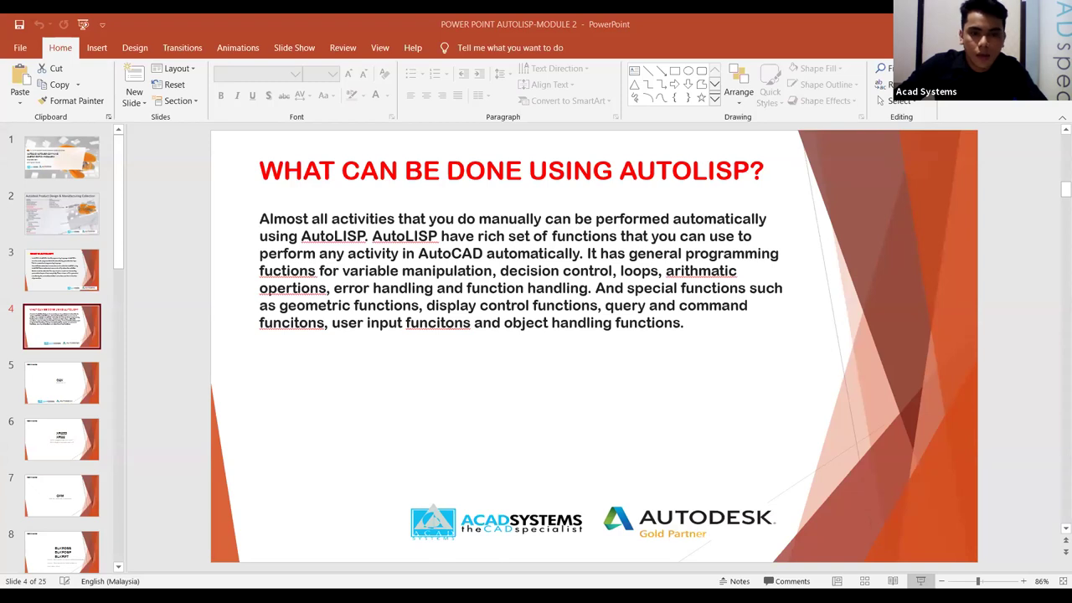
Step: Switch to AutoCAD and locate the C2X copy-to-xref example in the Fulldemo2020-demo-v10 drawing for a close look
key("alt+Tab")
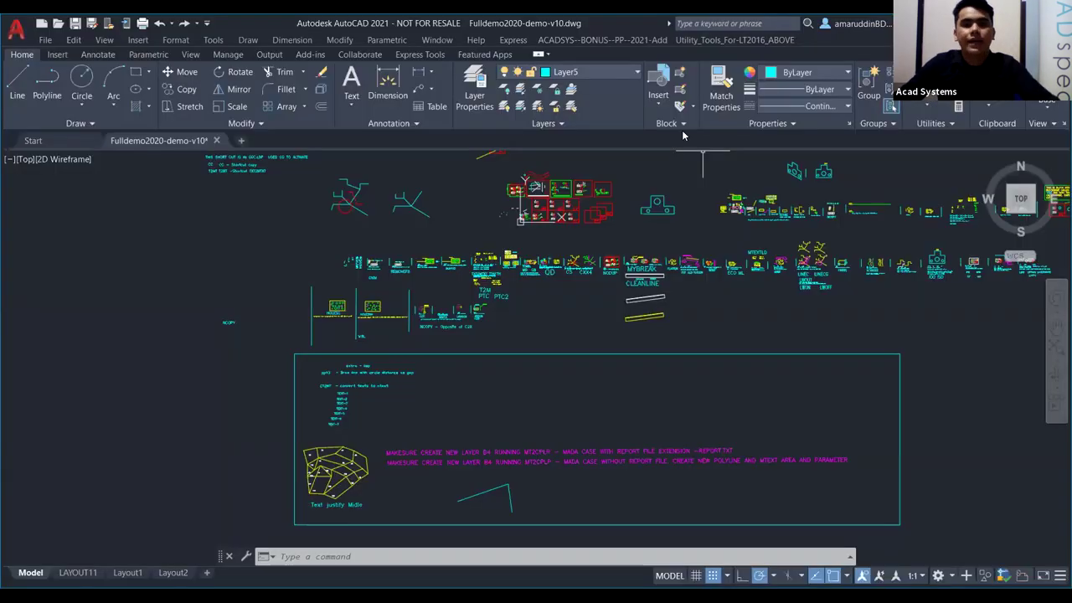
middle_click_drag(633, 183, 511, 281)
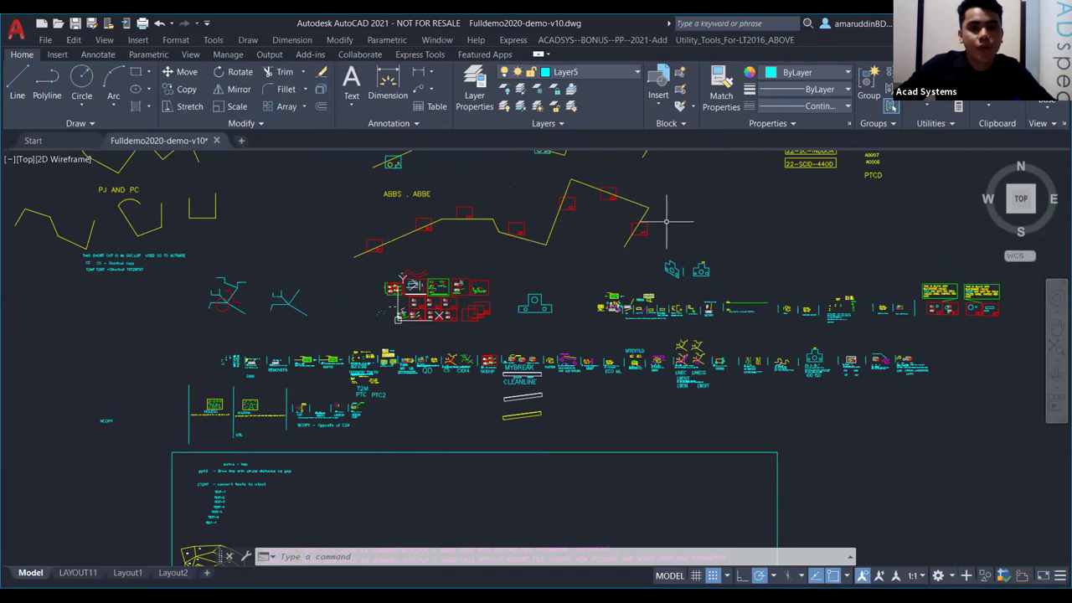
scroll(697, 206, "down", 2)
scroll(712, 188, "up", 6)
scroll(679, 222, "down", 3)
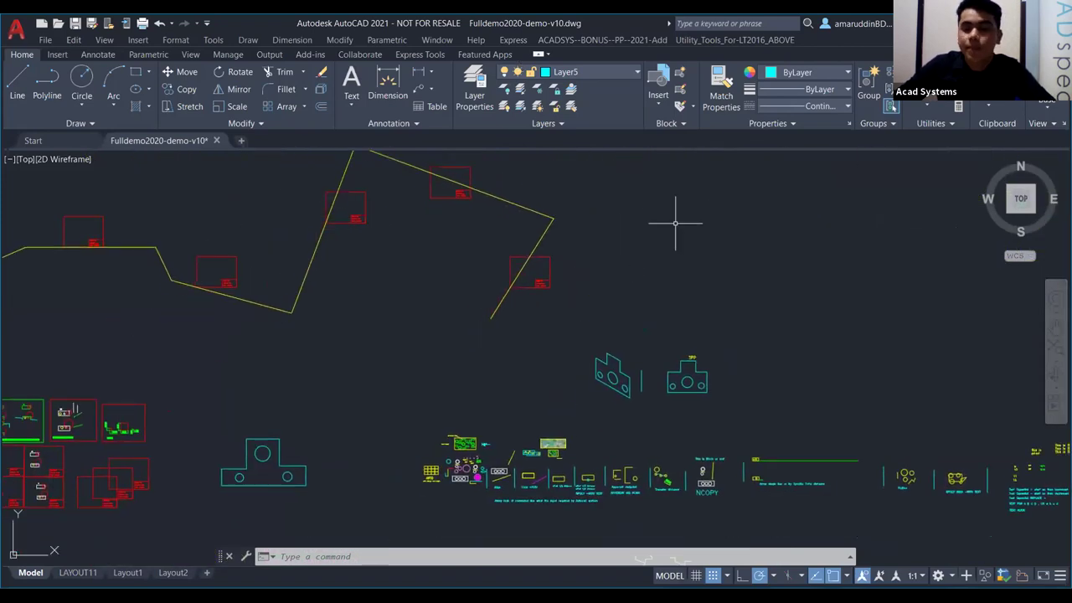
middle_click_drag(670, 264, 657, 183)
scroll(275, 337, "up", 4)
middle_click_drag(275, 337, 318, 187)
scroll(404, 413, "up", 4)
middle_click_drag(436, 285, 404, 391)
scroll(450, 418, "up", 2)
middle_click_drag(449, 419, 478, 371)
scroll(491, 382, "down", 2)
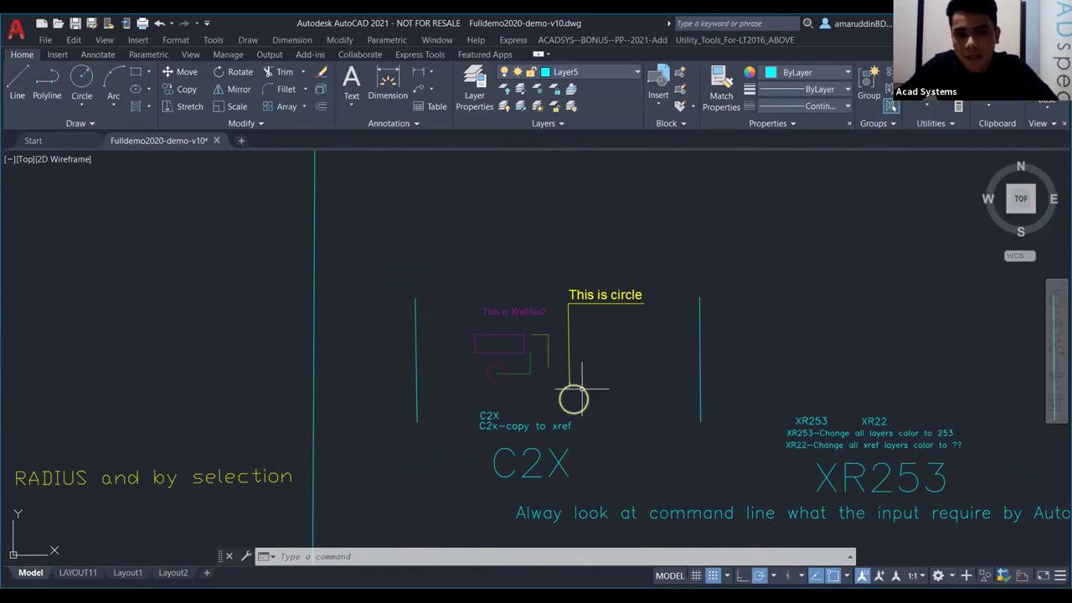
mouse_move(581, 388)
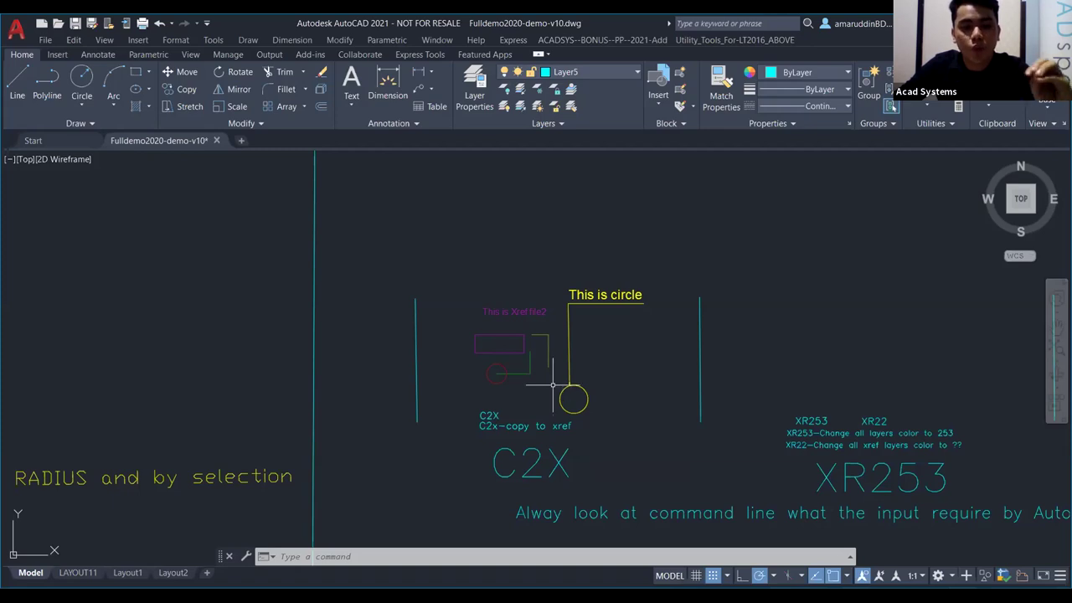
Step: Run the C2X command to copy the yellow circle under the "This is circle" leader into the "This is Xref file2" xref
key("Escape")
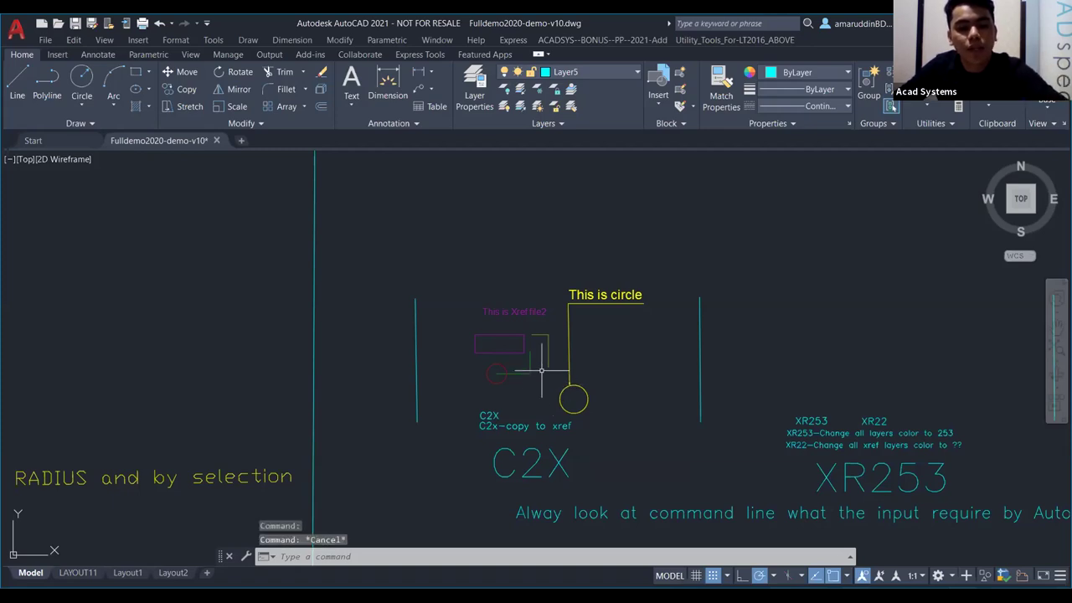
type("C2X")
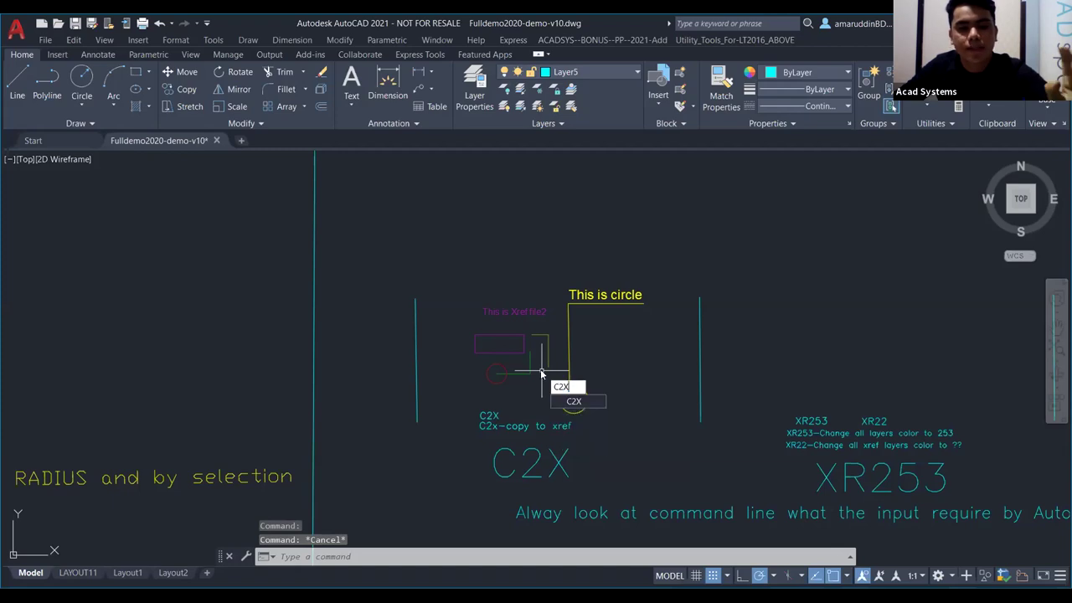
key("Return")
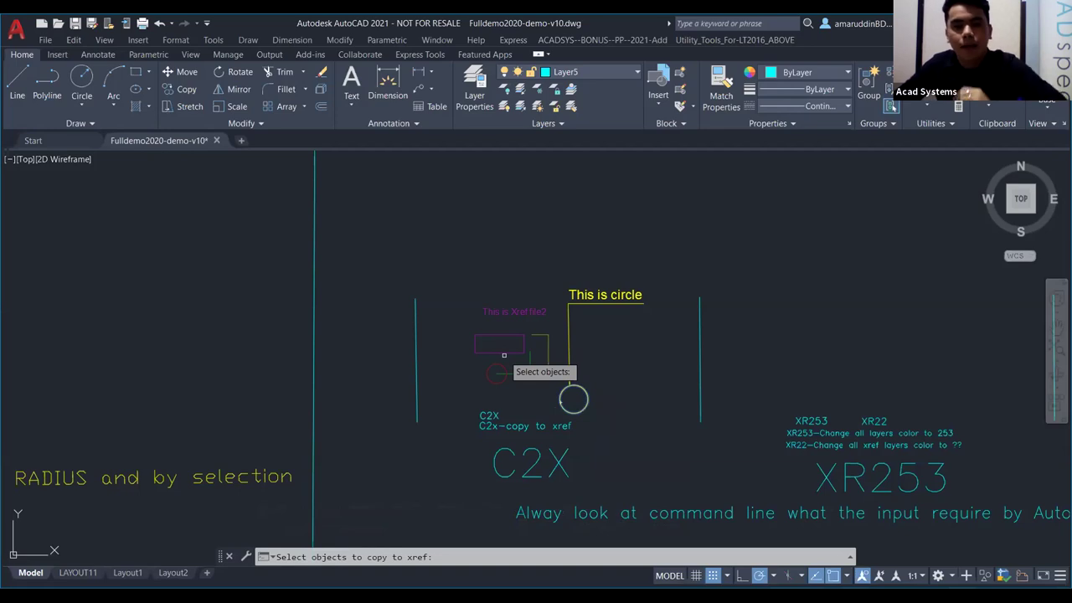
key("Return")
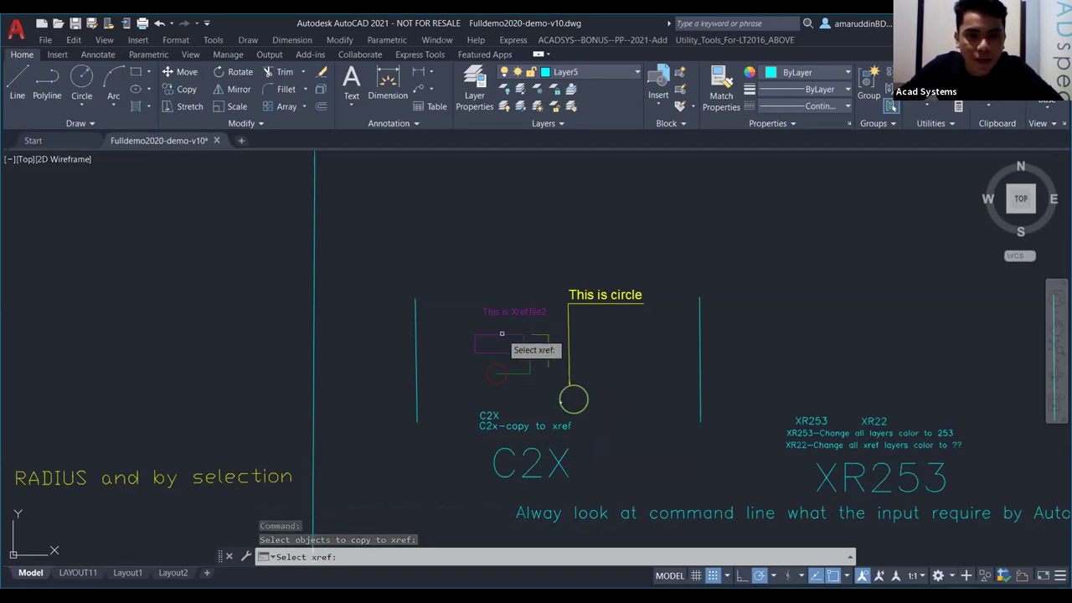
left_click(502, 340)
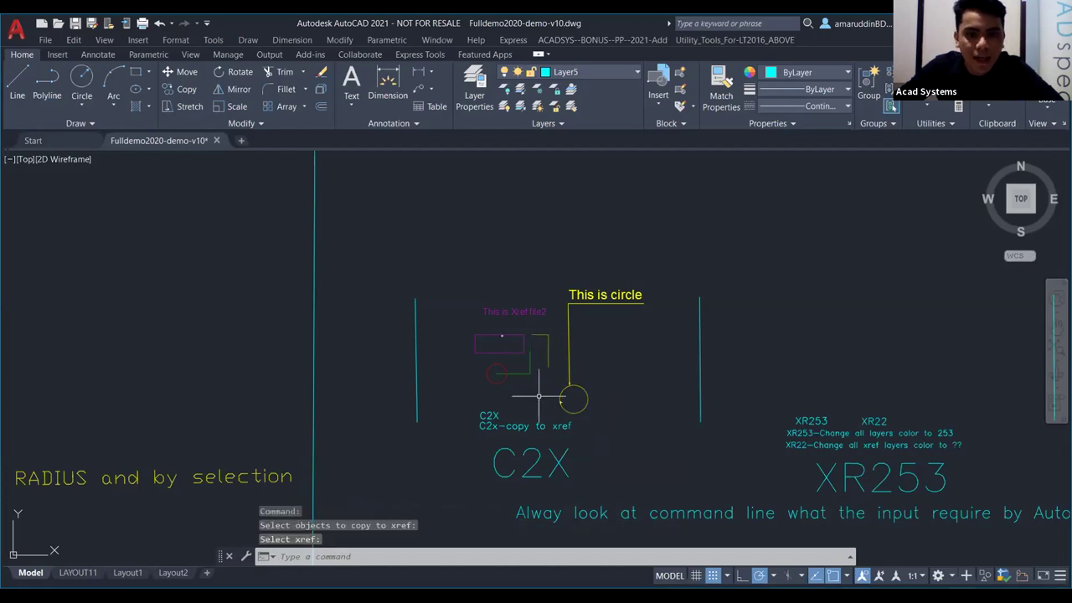
Step: Select the circle beside the xref geometry to check whether it belongs to the xref, and clear the selection
scroll(584, 416, "up", 6)
scroll(472, 425, "down", 6)
scroll(469, 394, "up", 6)
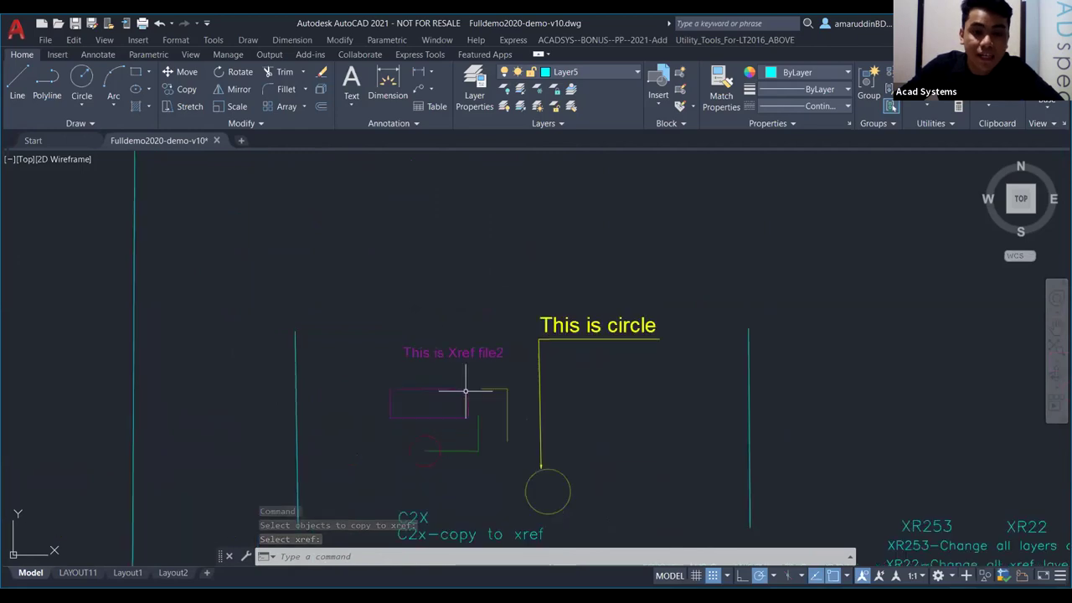
key("Escape")
middle_click_drag(475, 360, 394, 211)
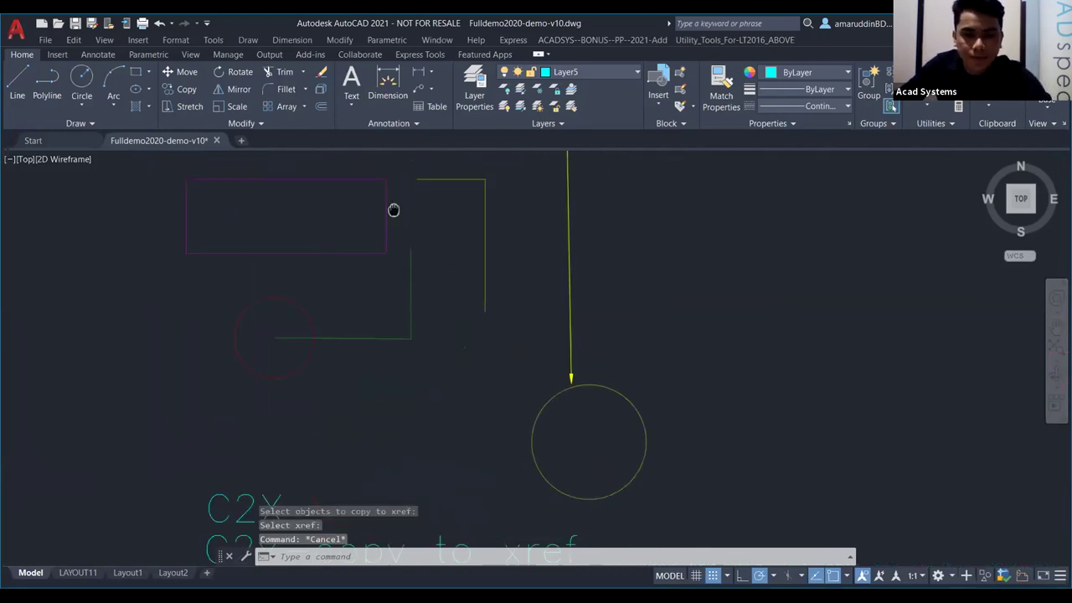
scroll(496, 356, "down", 4)
left_click(497, 356)
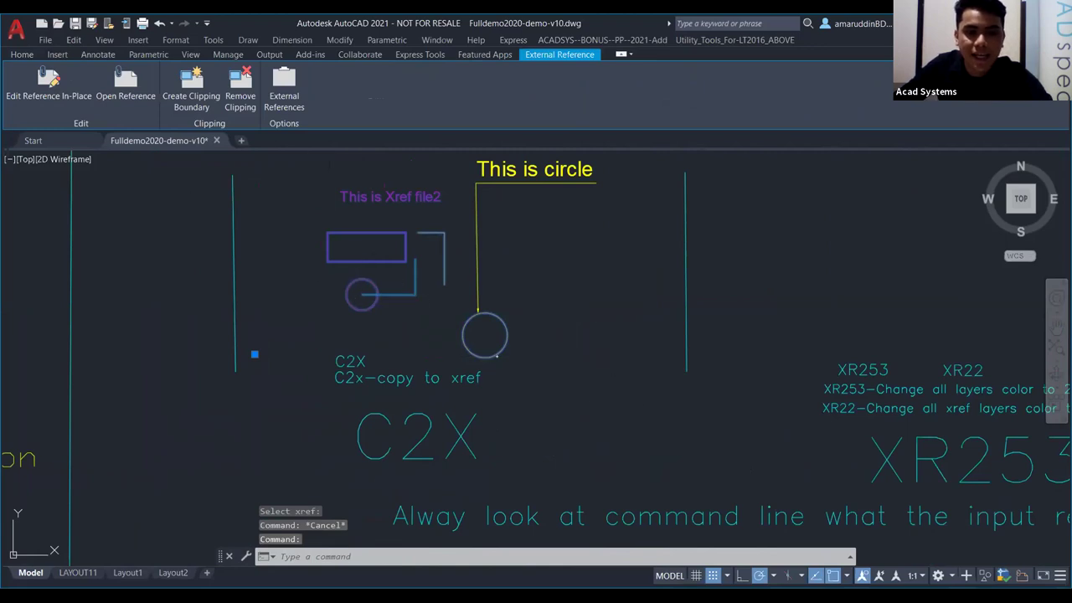
key("Escape")
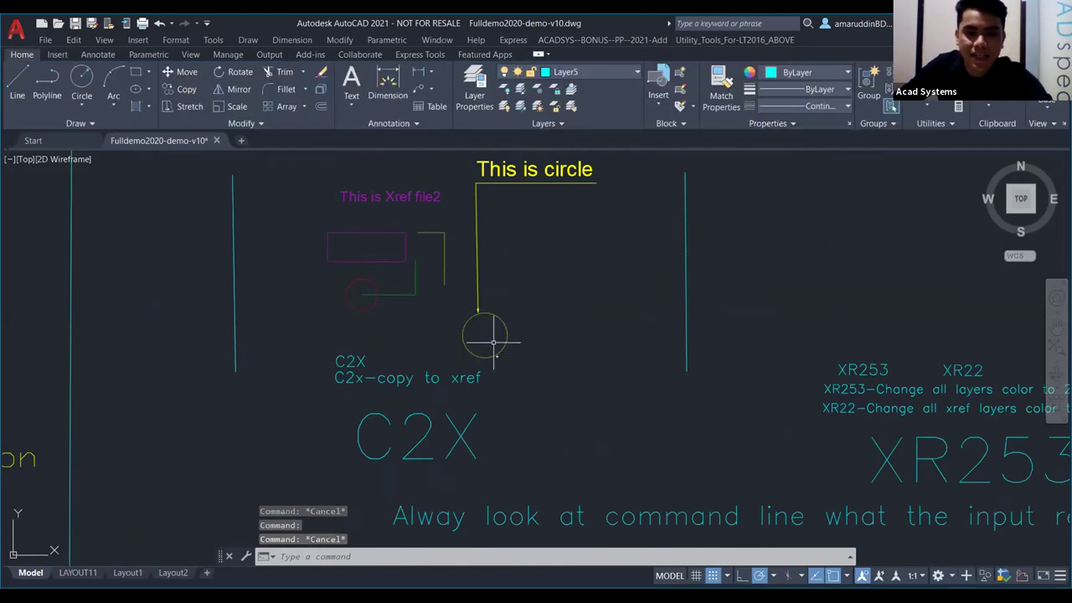
scroll(493, 342, "up", 3)
scroll(486, 349, "down", 5)
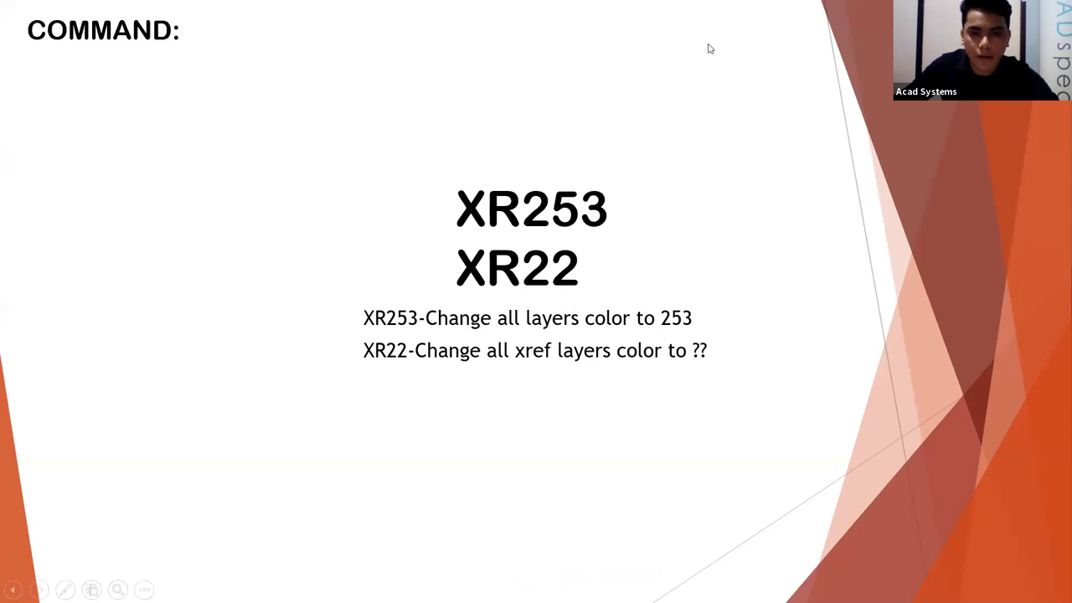
Step: Switch from the XR253/XR22 slide to AutoCAD and examine the XR253 and XR22 description notes in the drawing
key("alt+Tab")
scroll(481, 343, "down", 2)
scroll(555, 273, "up", 3)
scroll(537, 276, "down", 4)
scroll(502, 289, "up", 4)
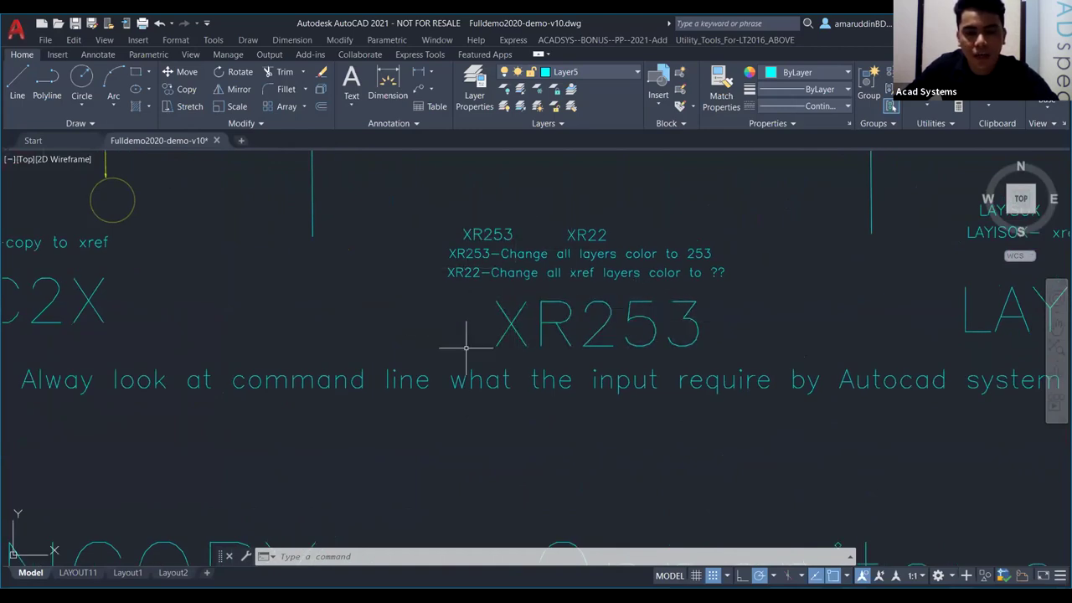
mouse_move(598, 337)
middle_mouse_down()
mouse_move(669, 349)
mouse_move(669, 367)
middle_mouse_up()
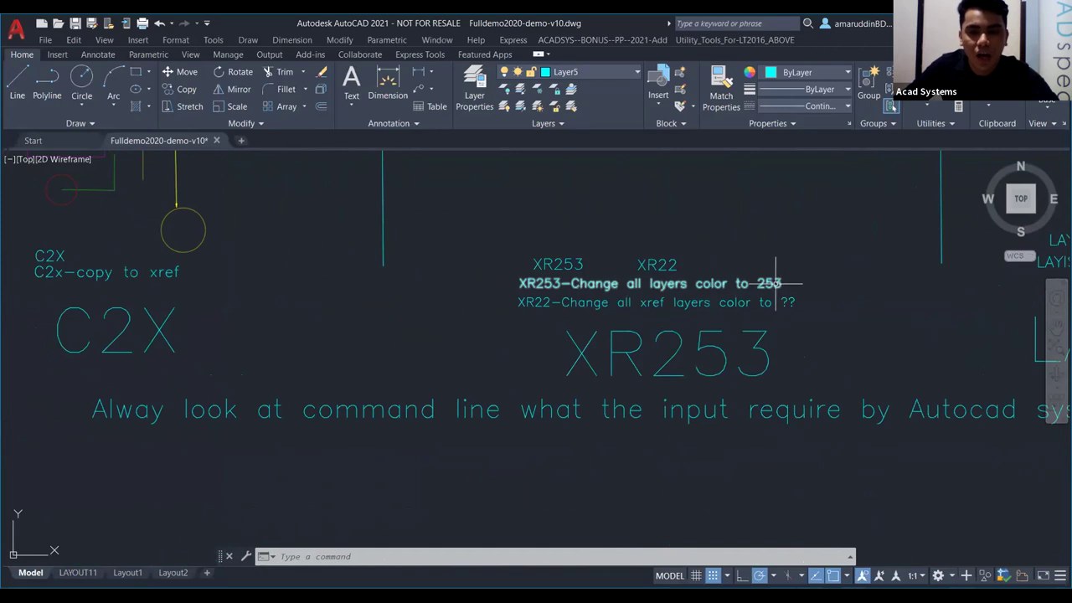
scroll(698, 283, "up", 3)
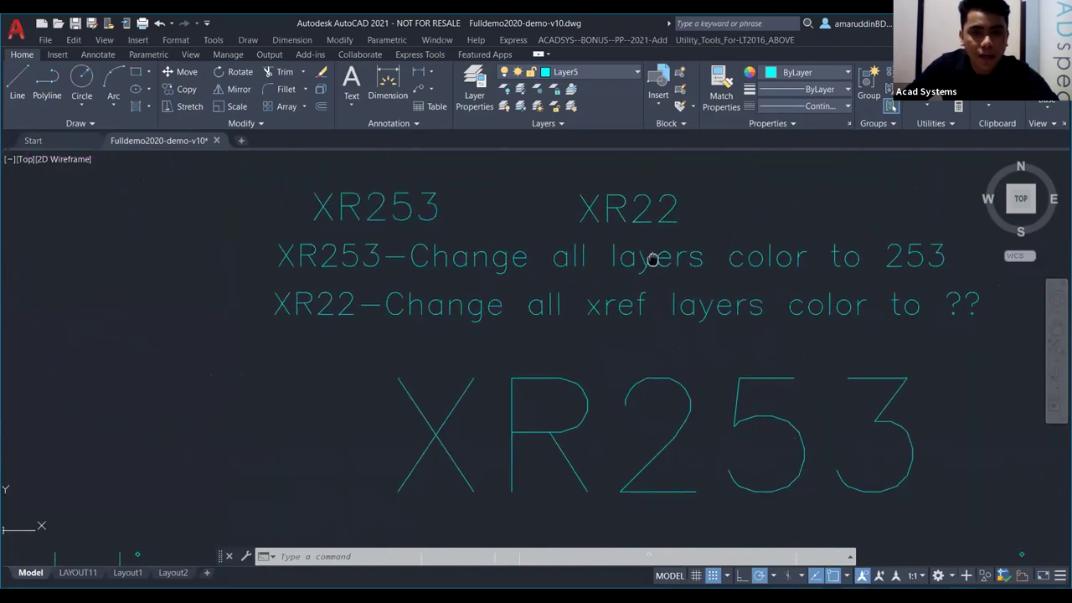
middle_click_drag(618, 285, 579, 313)
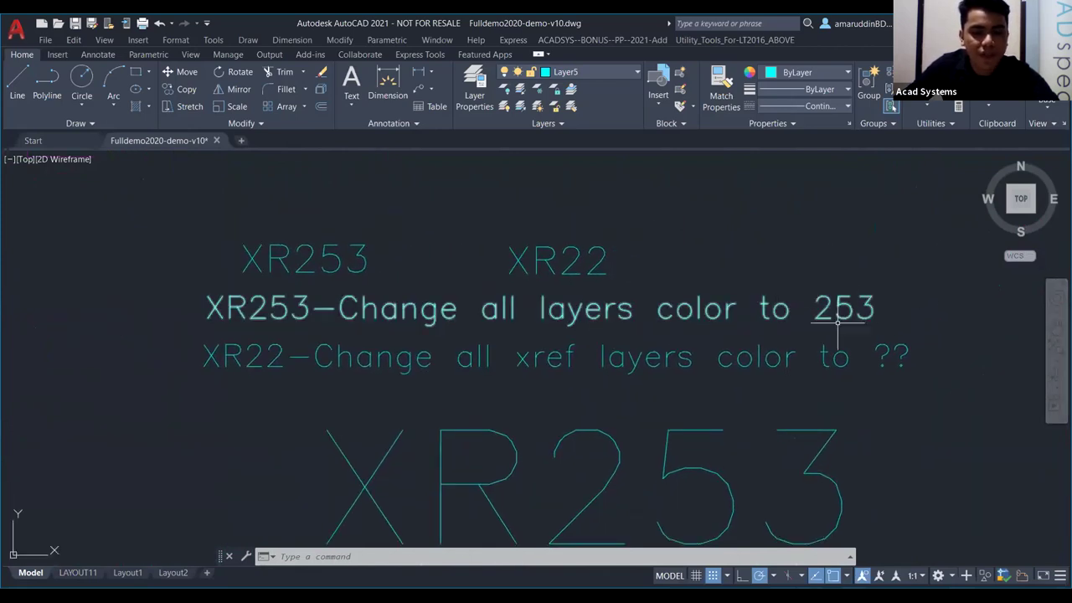
scroll(646, 298, "down", 4)
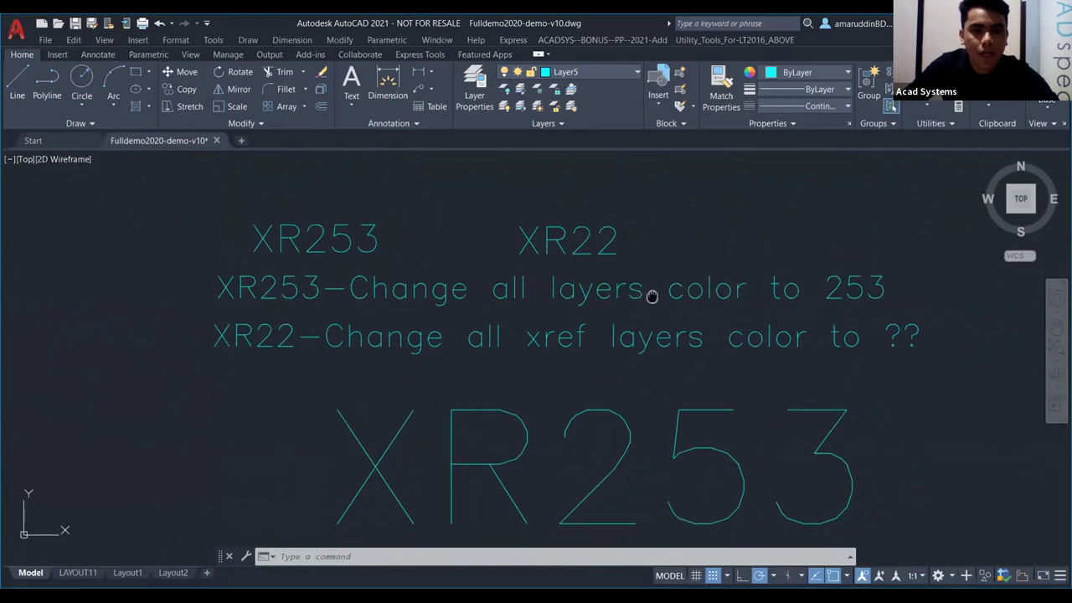
scroll(645, 298, "down", 2)
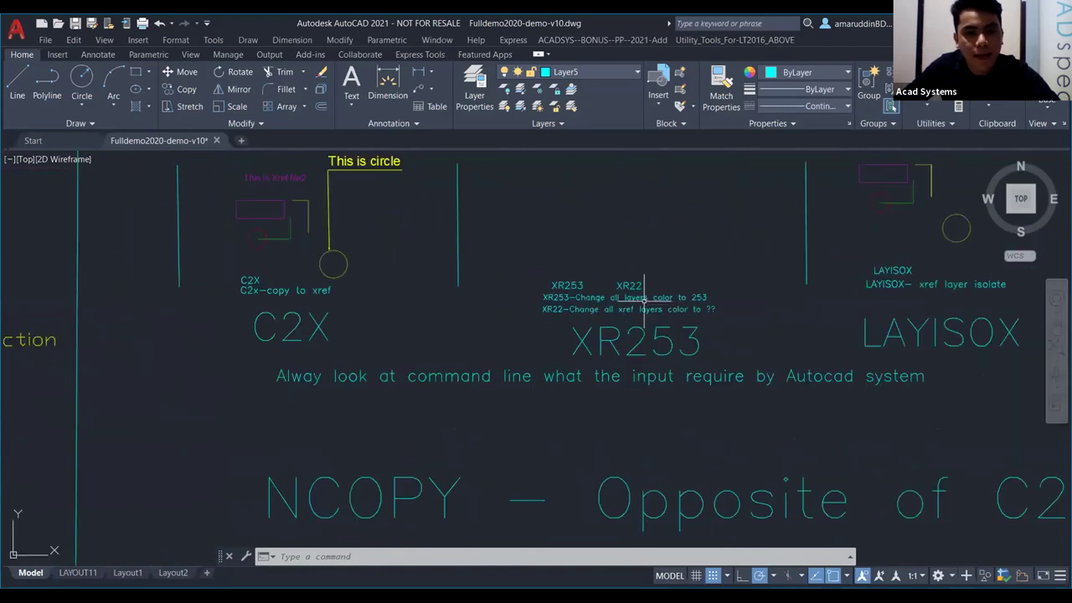
Step: Run the XR253 command on the "This is Xref file2" xref to change all its layers to color 253
type("XR2")
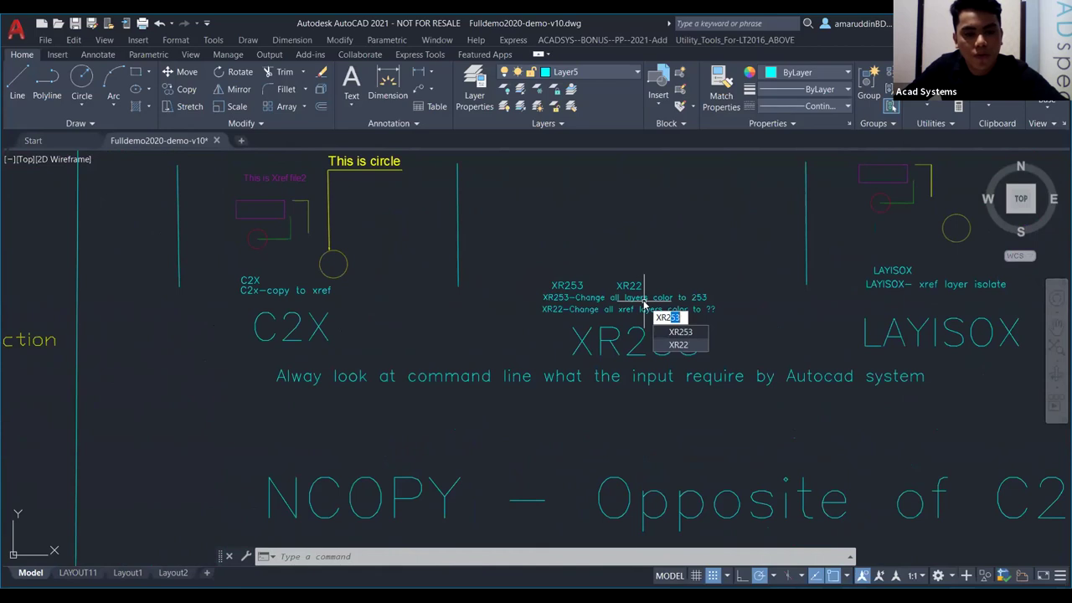
type("53")
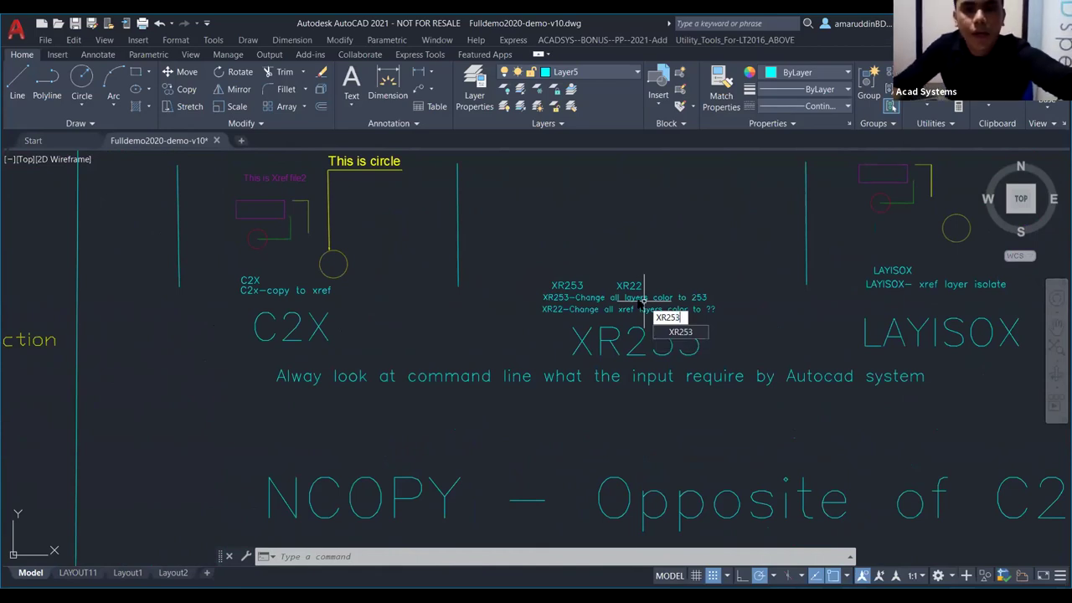
key("Return")
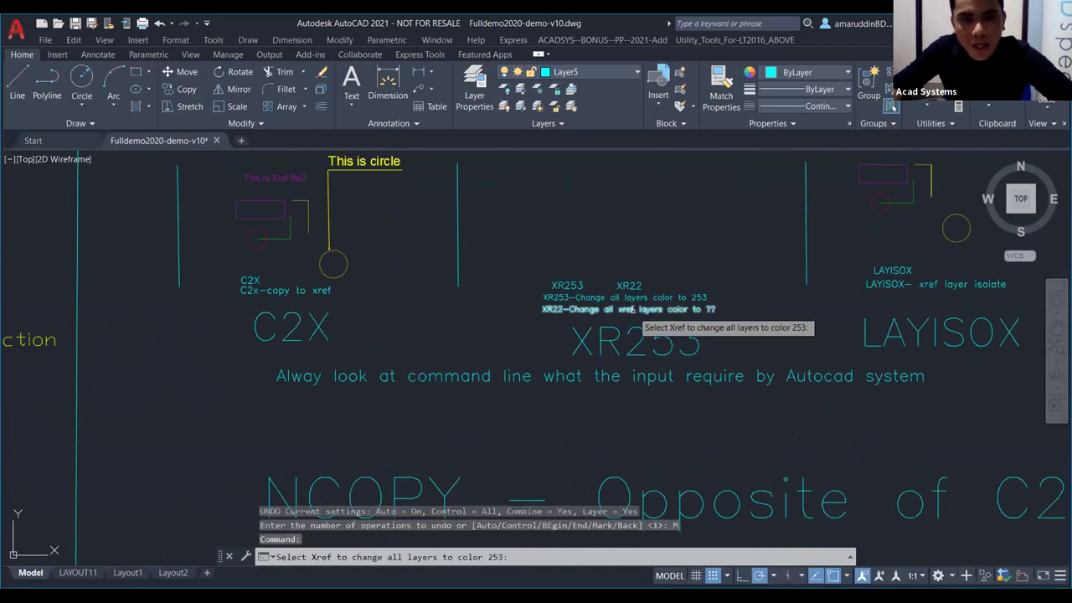
left_click(280, 217)
scroll(282, 239, "up", 8)
scroll(280, 264, "down", 6)
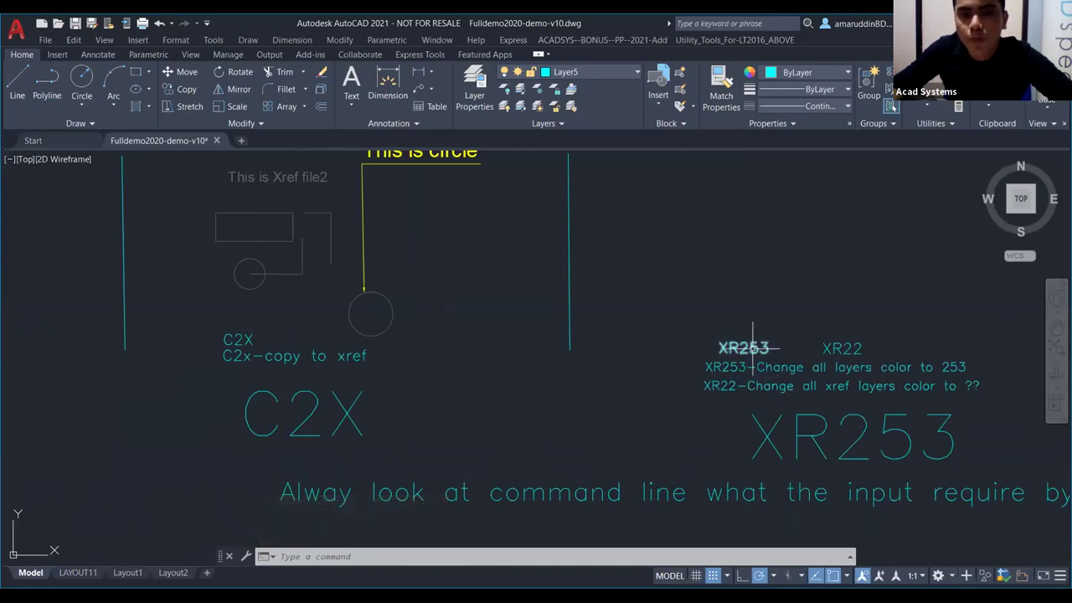
middle_click_drag(378, 246, 551, 363)
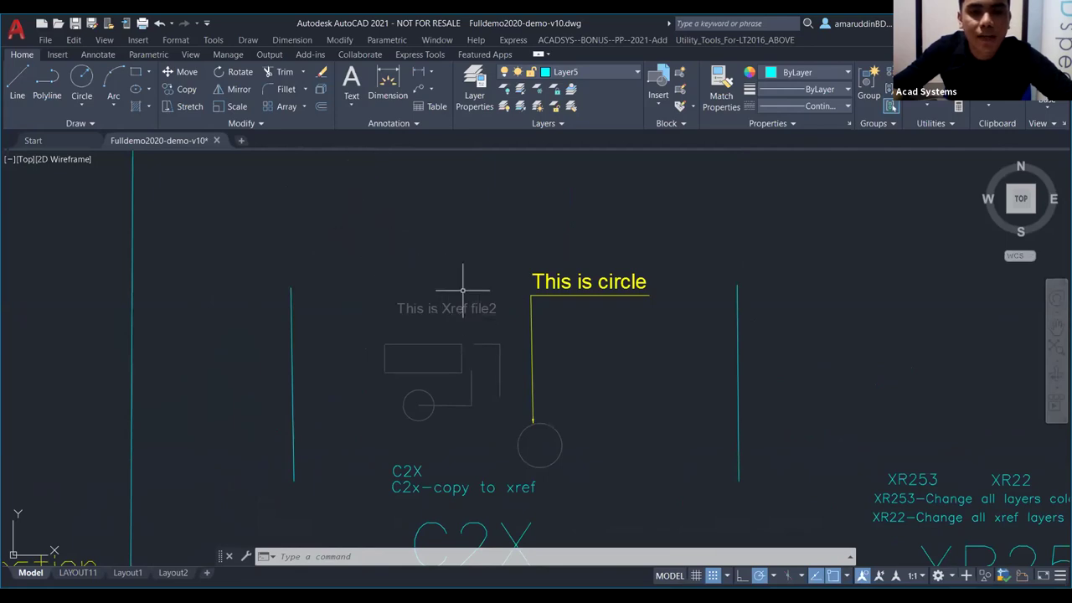
scroll(536, 402, "up", 5)
scroll(415, 289, "down", 5)
Step: Undo the XR253 color change on the xref layers
key("ctrl+z")
scroll(414, 293, "down", 4)
key("ctrl+z")
scroll(414, 294, "down", 4)
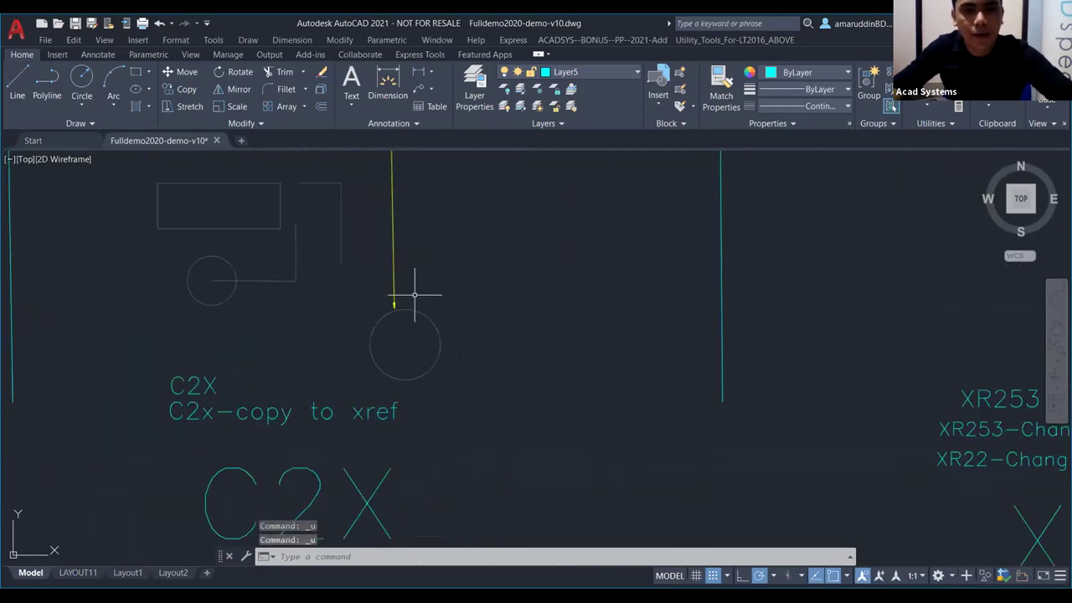
key("ctrl+z")
scroll(414, 293, "down", 4)
scroll(414, 295, "down", 3)
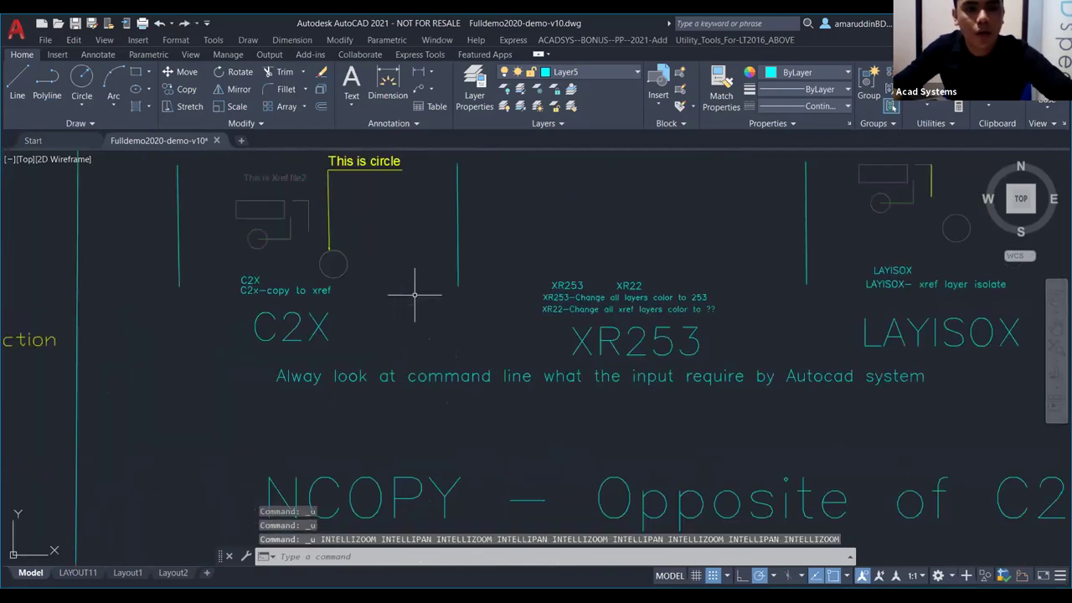
key("ctrl+z")
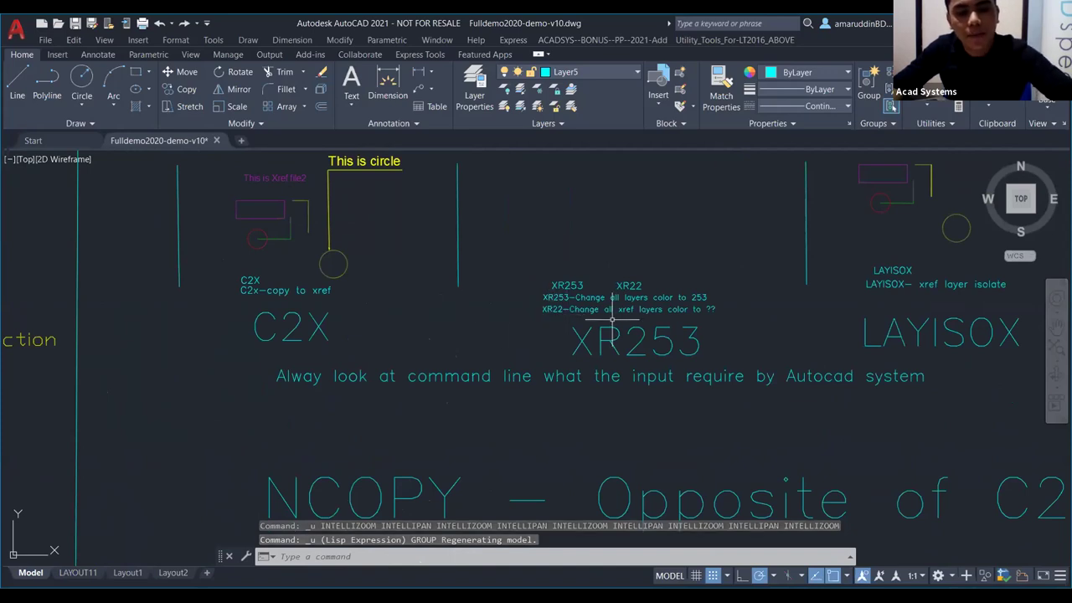
Step: Run the XR22 command with color 1 on the "This is Xref file2" xref to recolor all its layers
type("XR22")
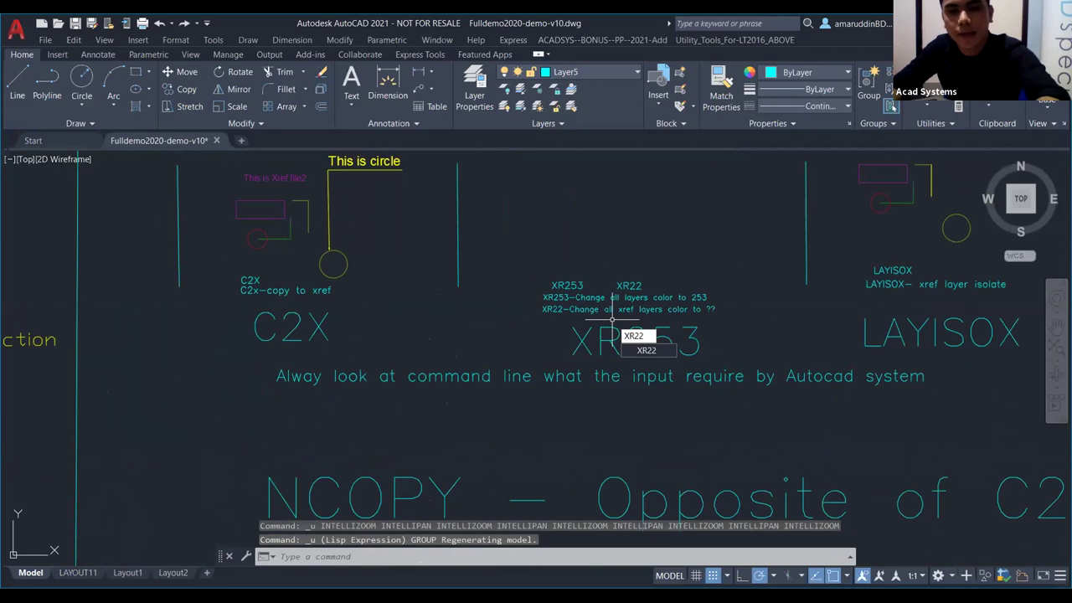
key("Return")
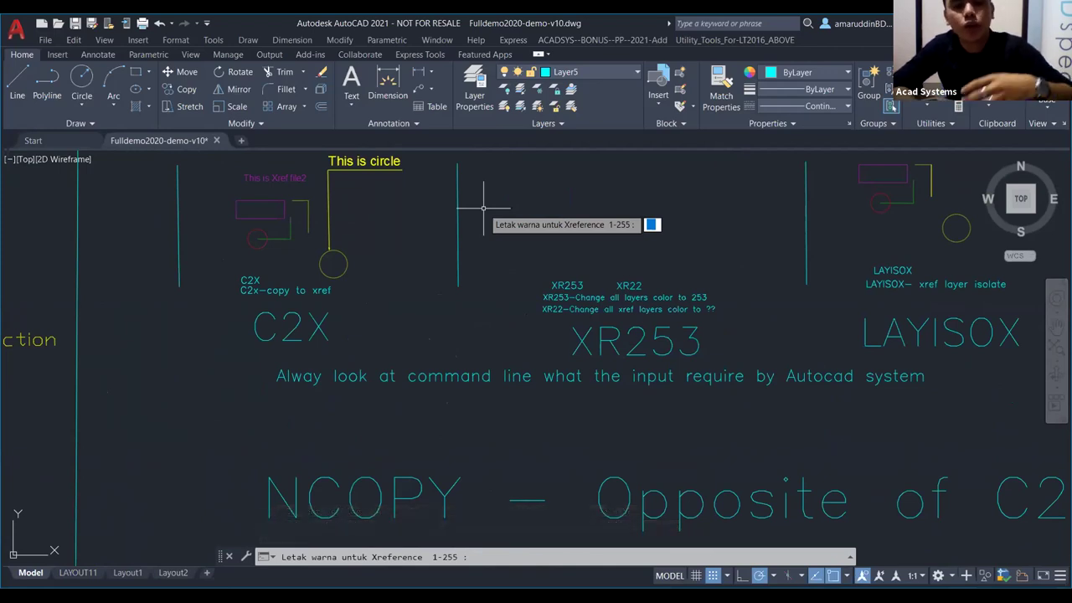
type("1")
key("Return")
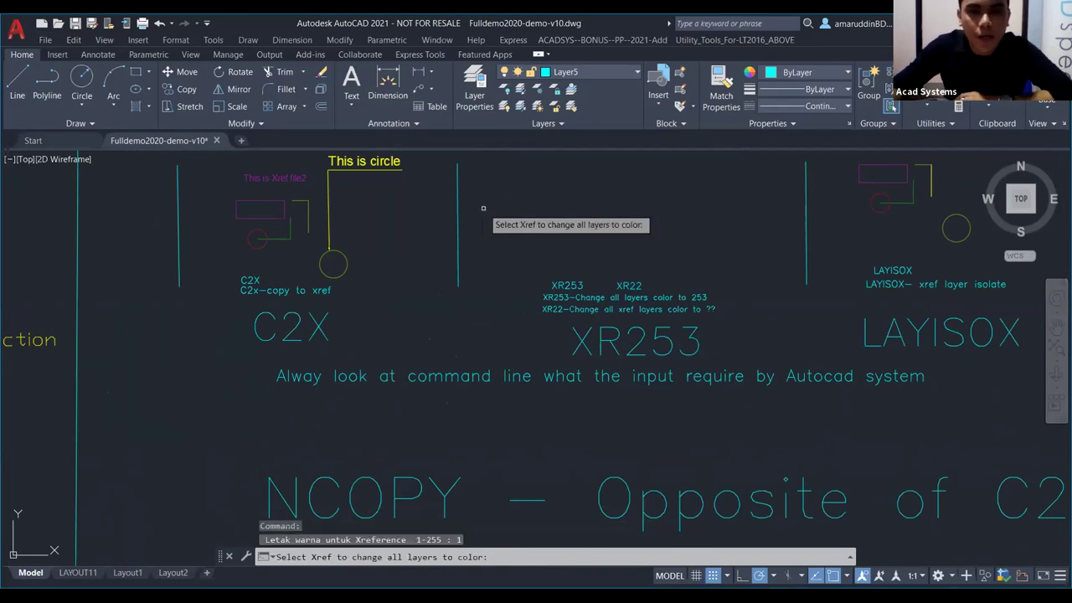
left_click(289, 240)
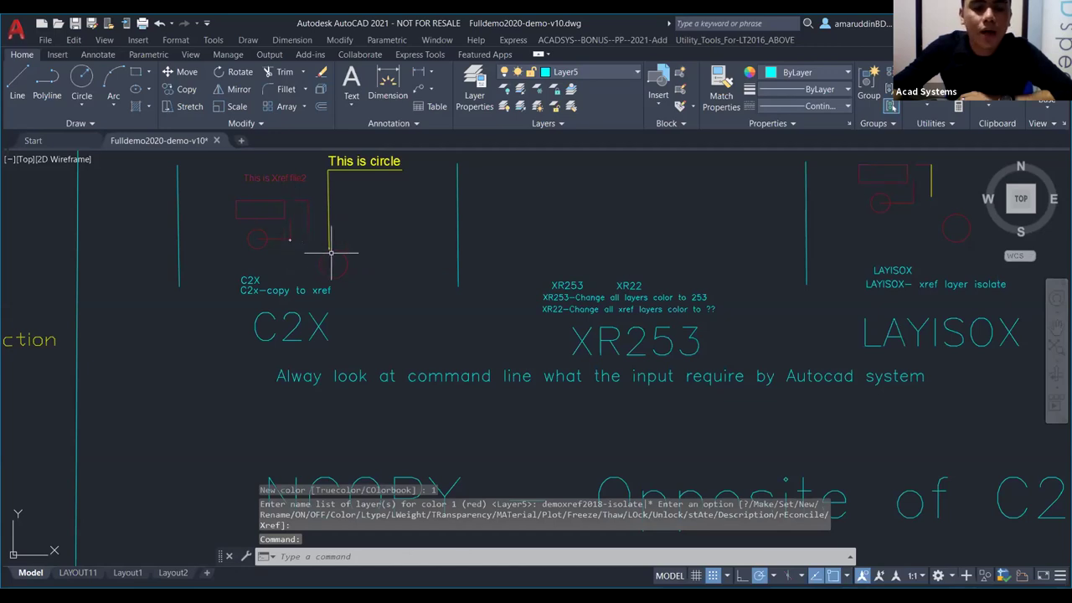
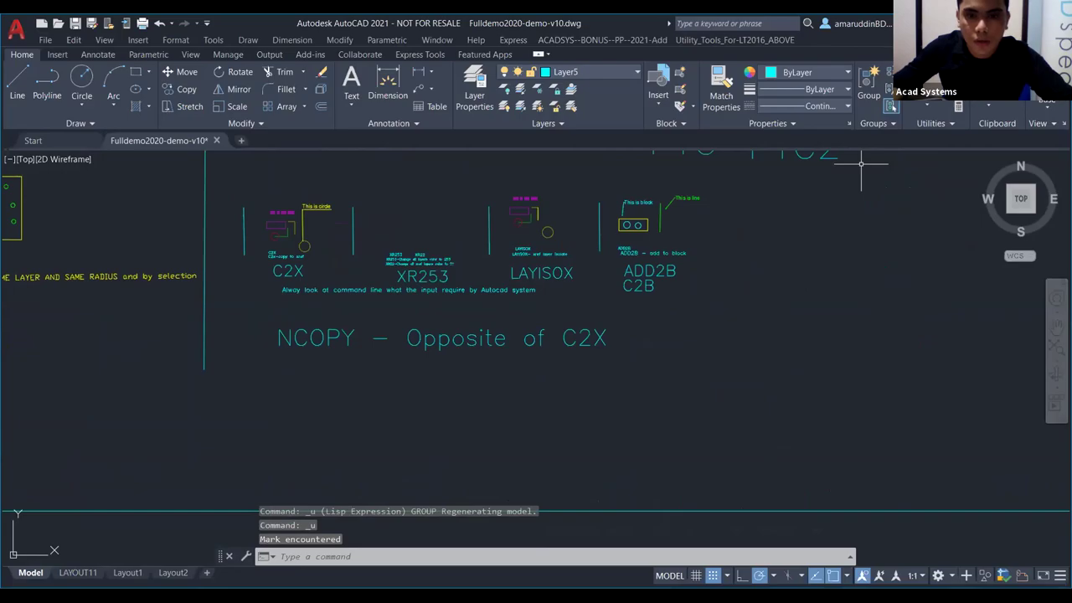
Step: Show the OXM slide in PowerPoint, and switch back to AutoCAD to locate the OXM block/xref offset example
key("alt+Tab")
key("Right")
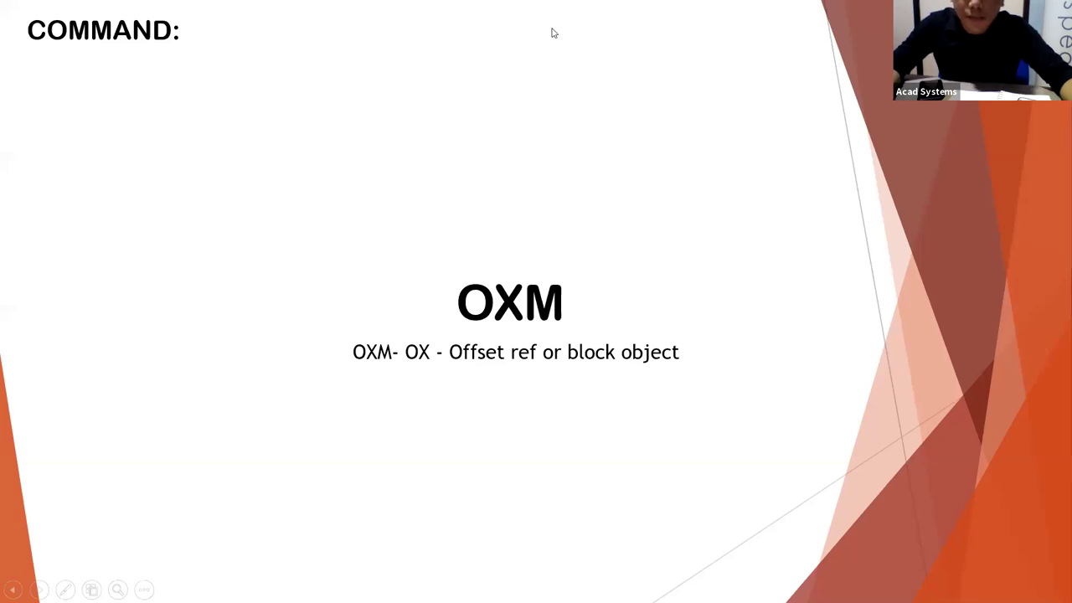
key("alt+Tab")
scroll(491, 235, "up", 5)
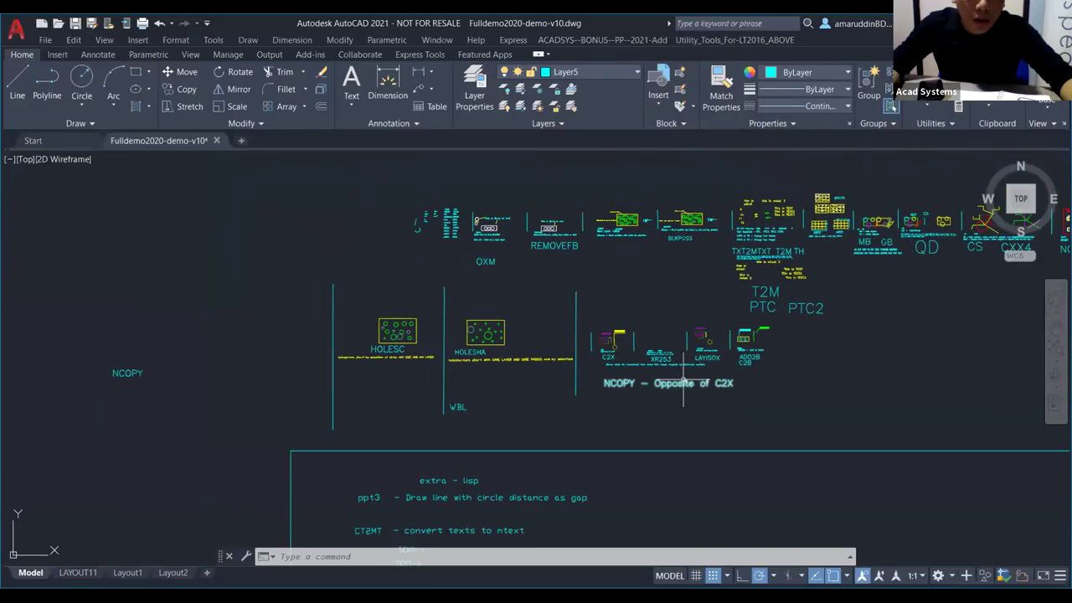
scroll(443, 289, "up", 4)
scroll(444, 289, "down", 2)
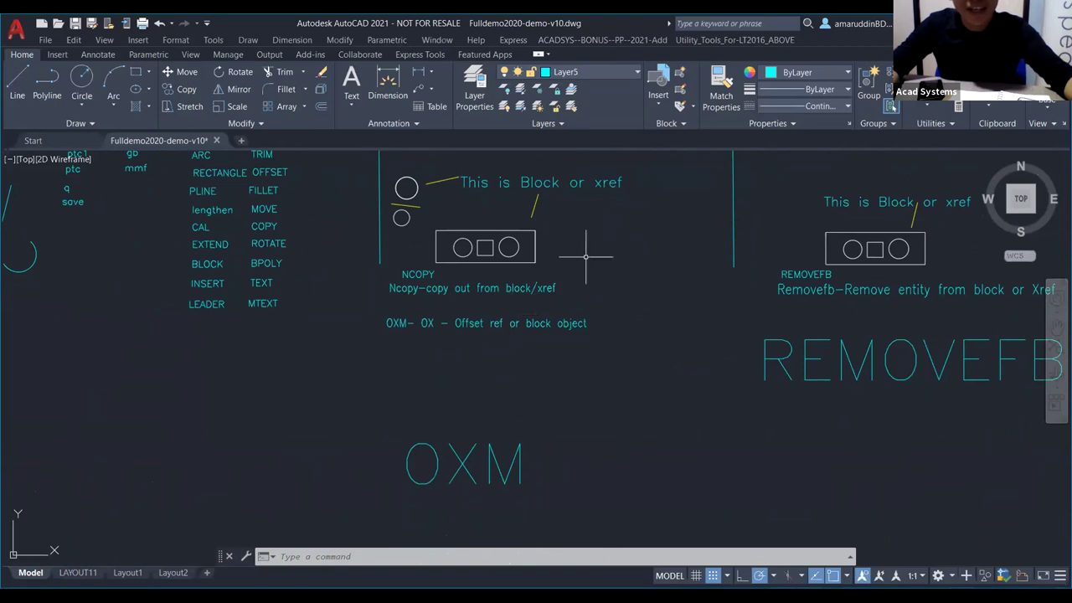
scroll(544, 261, "up", 2)
scroll(545, 261, "down", 2)
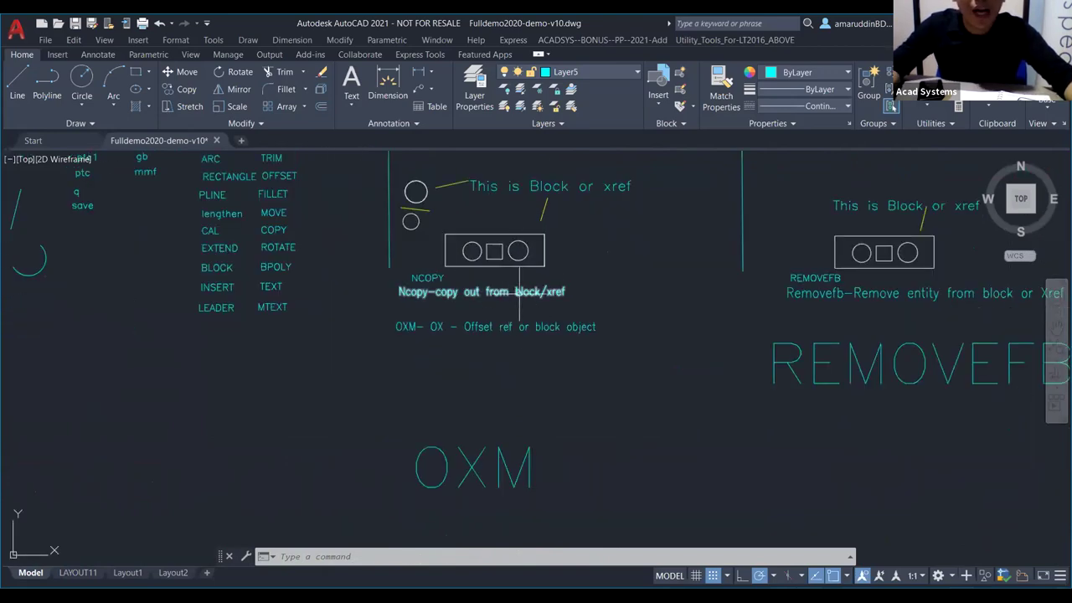
key("Escape")
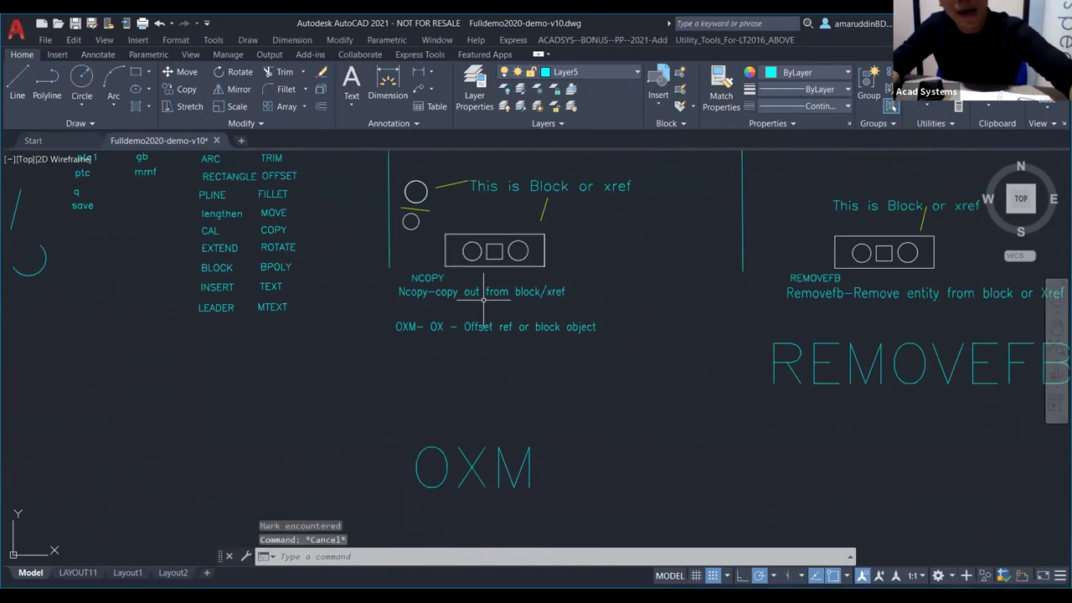
type("OXM")
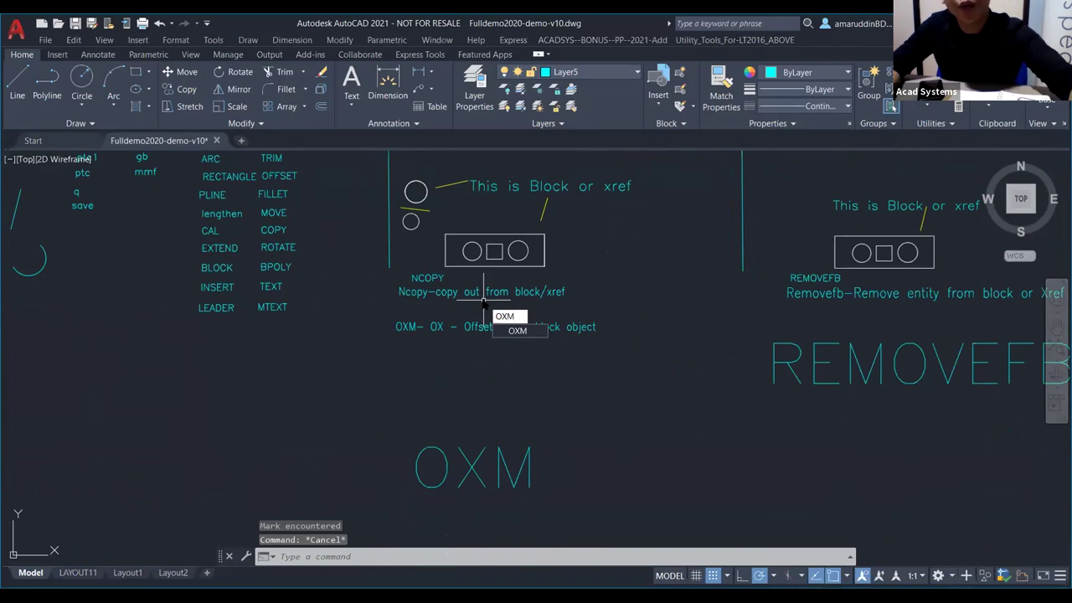
key("Escape")
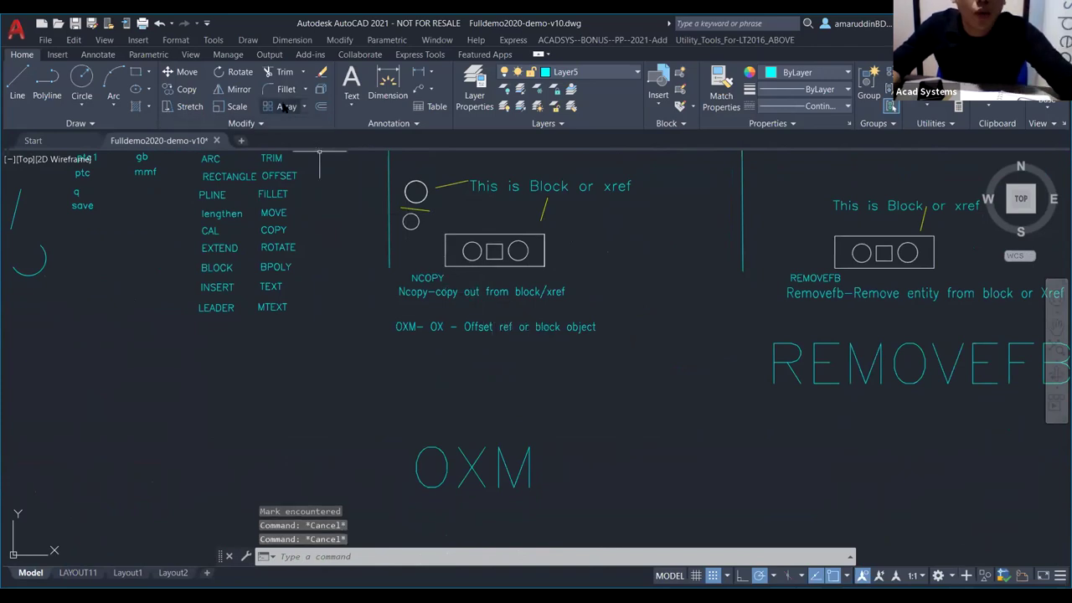
Step: Try to offset the right edge of the example block by 100 with the standard Offset command
left_click(320, 106)
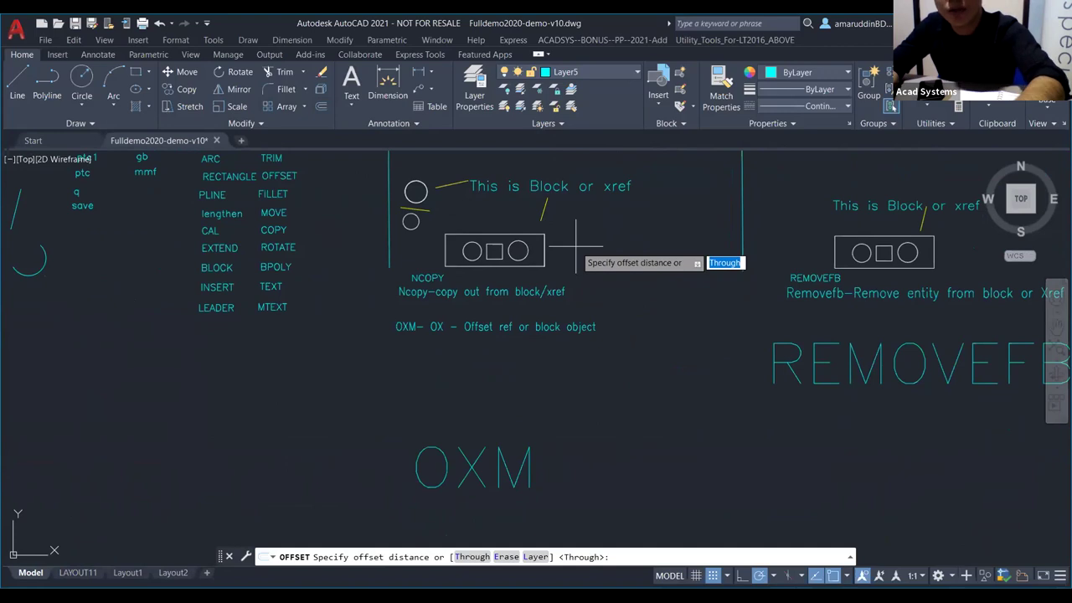
type("100")
key("Return")
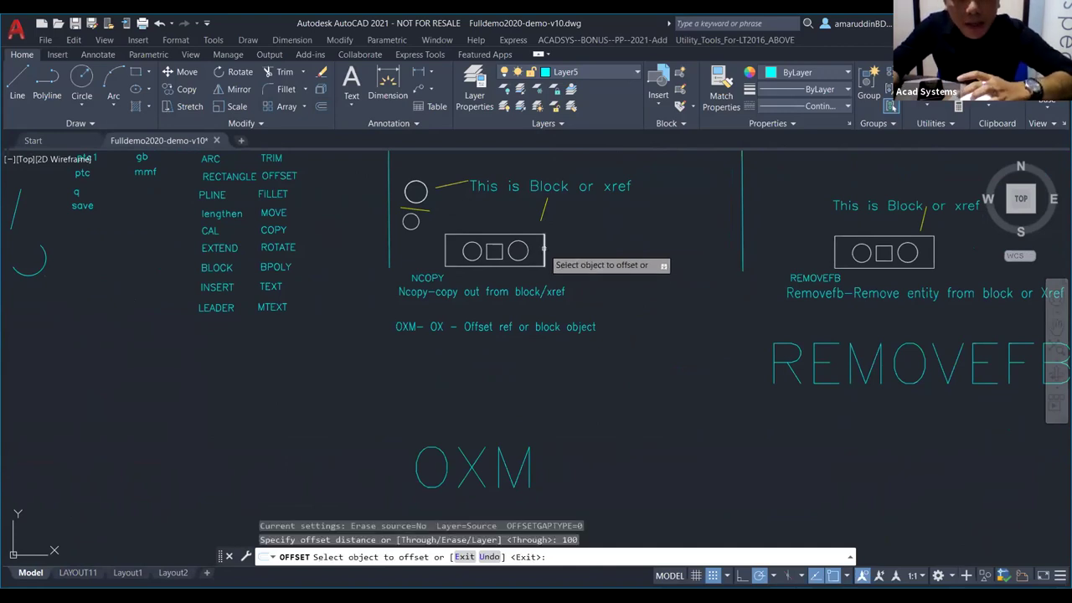
left_click(545, 249)
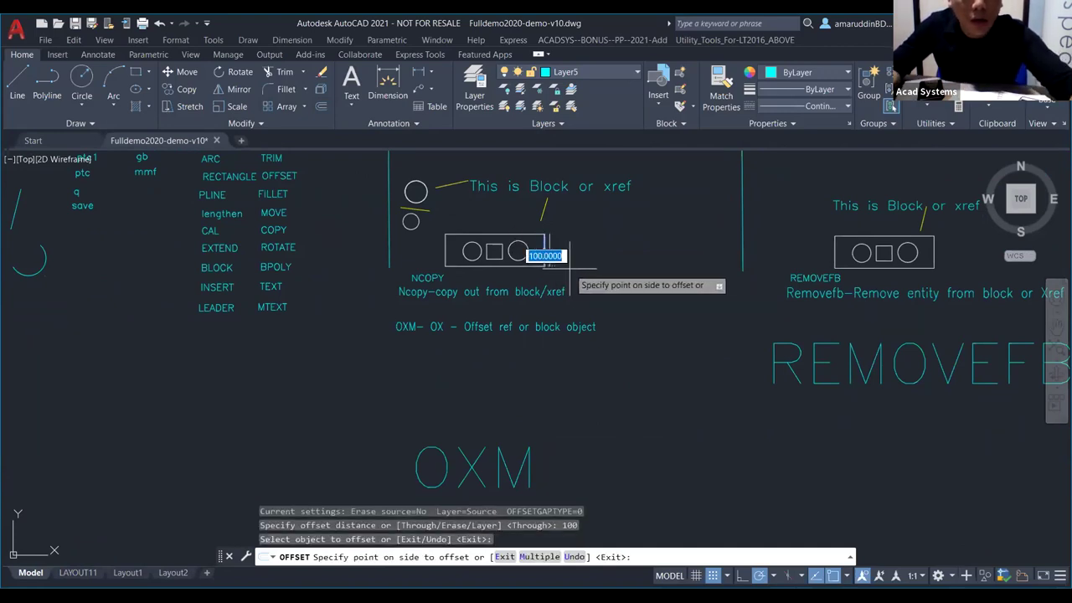
key("Escape")
key("Escape")
key("Escape")
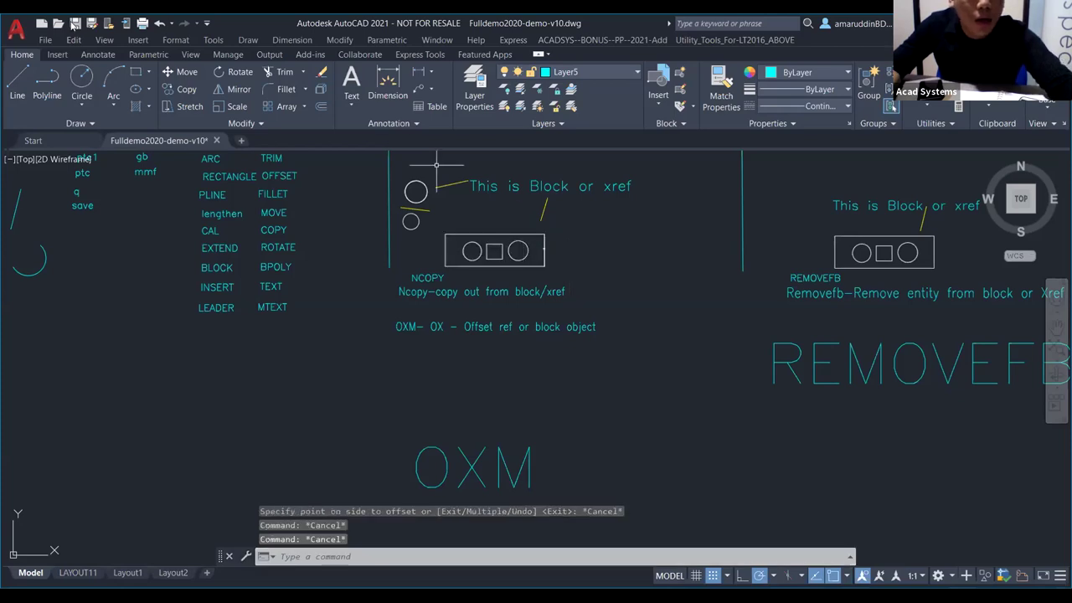
key("Escape")
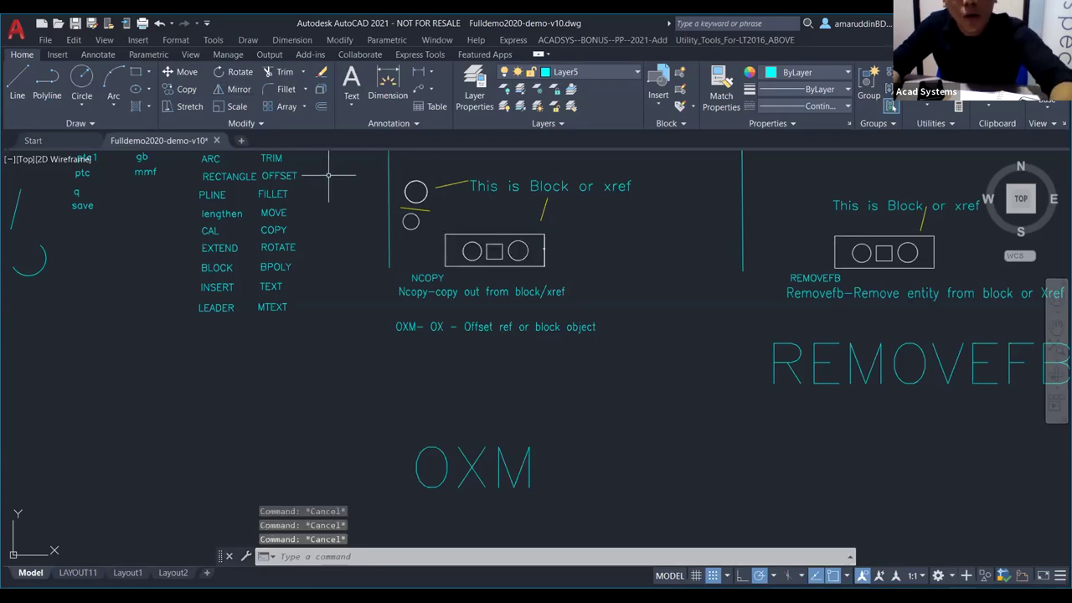
Step: Run the OXM command with distance 100 to offset the upper edge of the block's outer rectangle repeatedly inward
type("oxm")
key("Return")
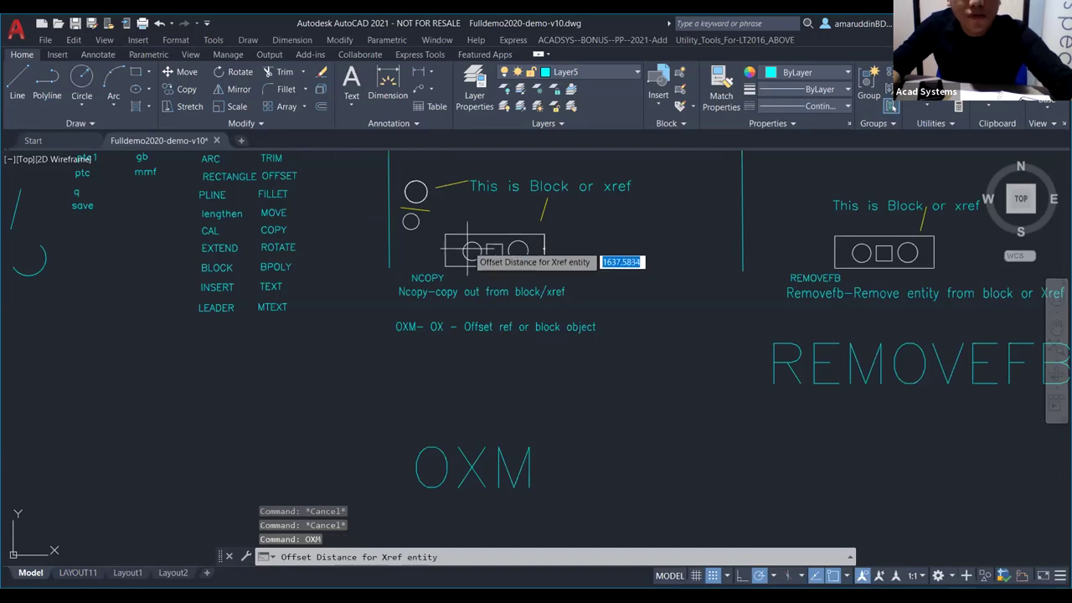
scroll(544, 248, "up", 6)
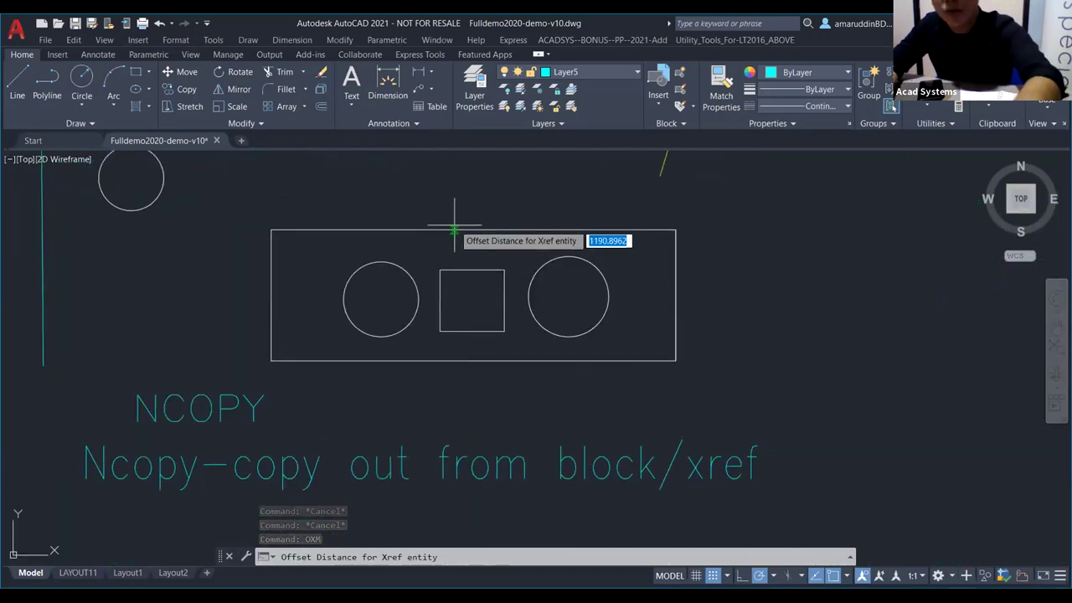
type("100")
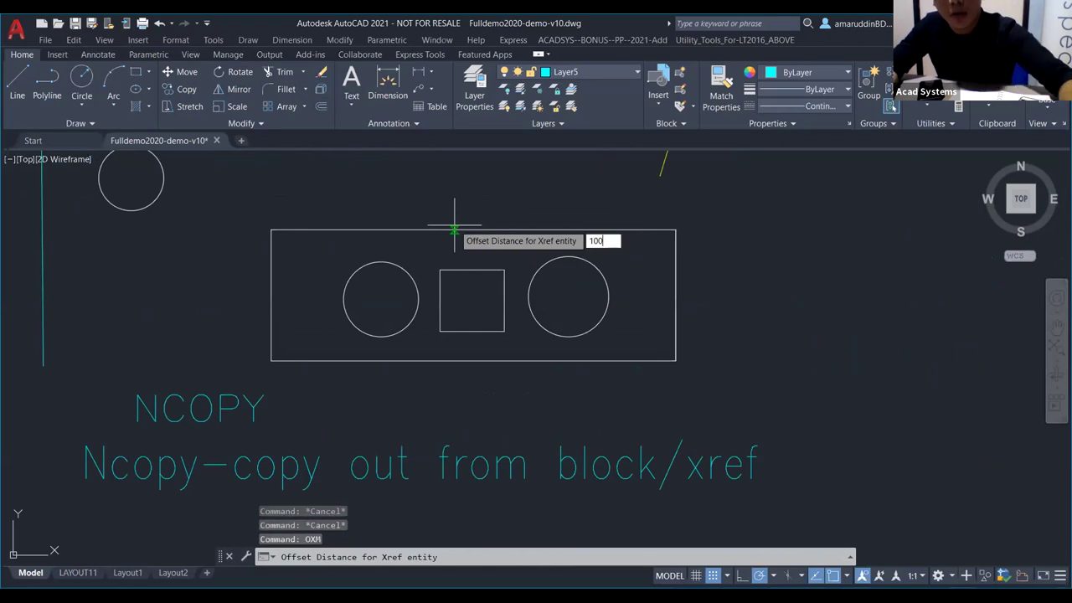
key("Return")
left_click(460, 230)
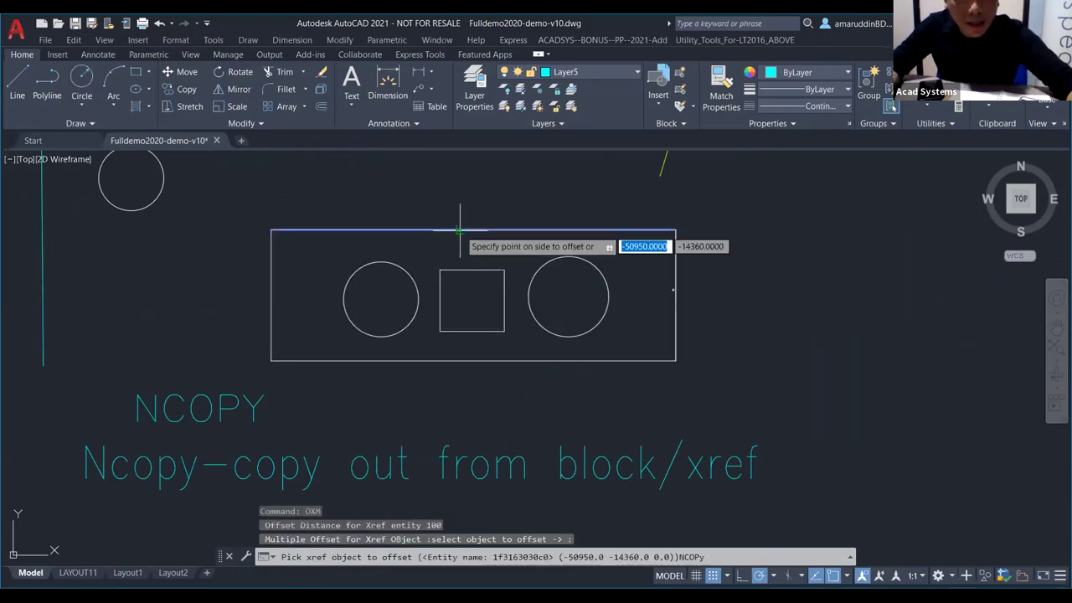
scroll(461, 276, "down", 5)
scroll(461, 285, "up", 10)
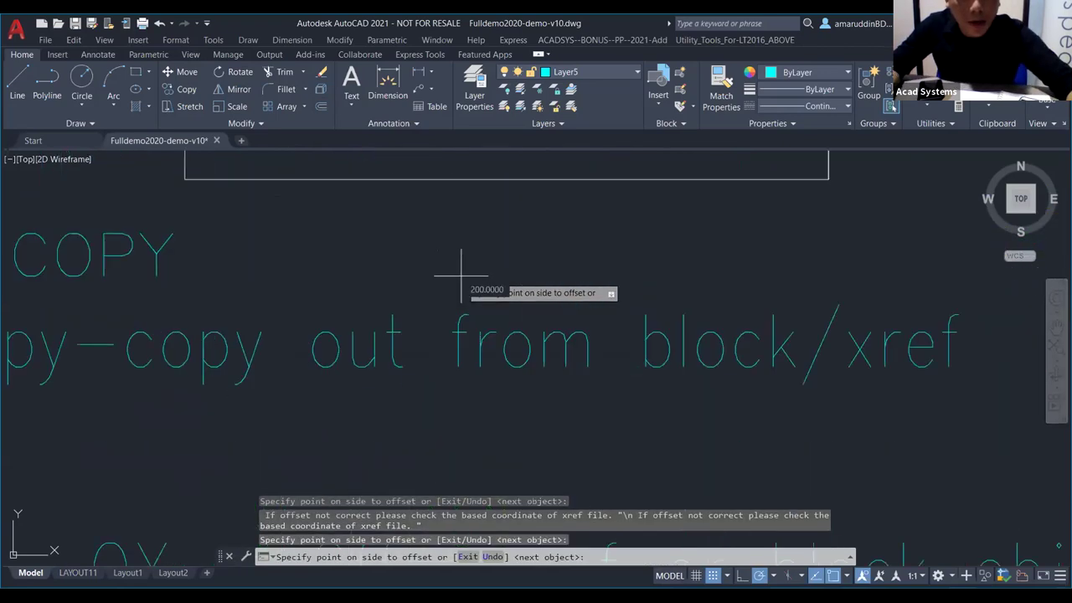
scroll(443, 288, "down", 7)
scroll(455, 302, "up", 4)
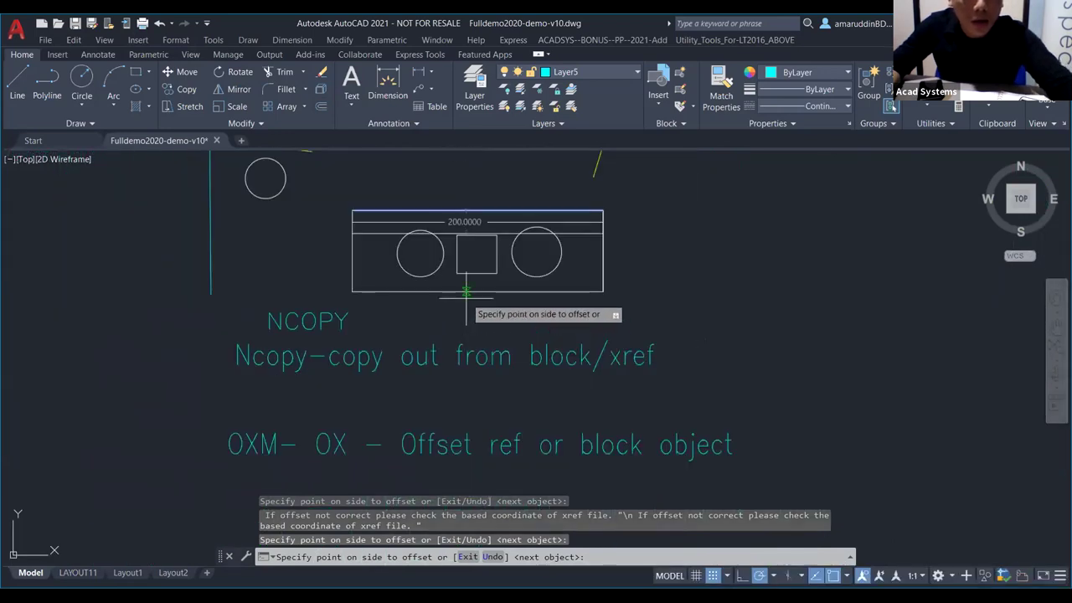
left_click(467, 289)
left_click(467, 289)
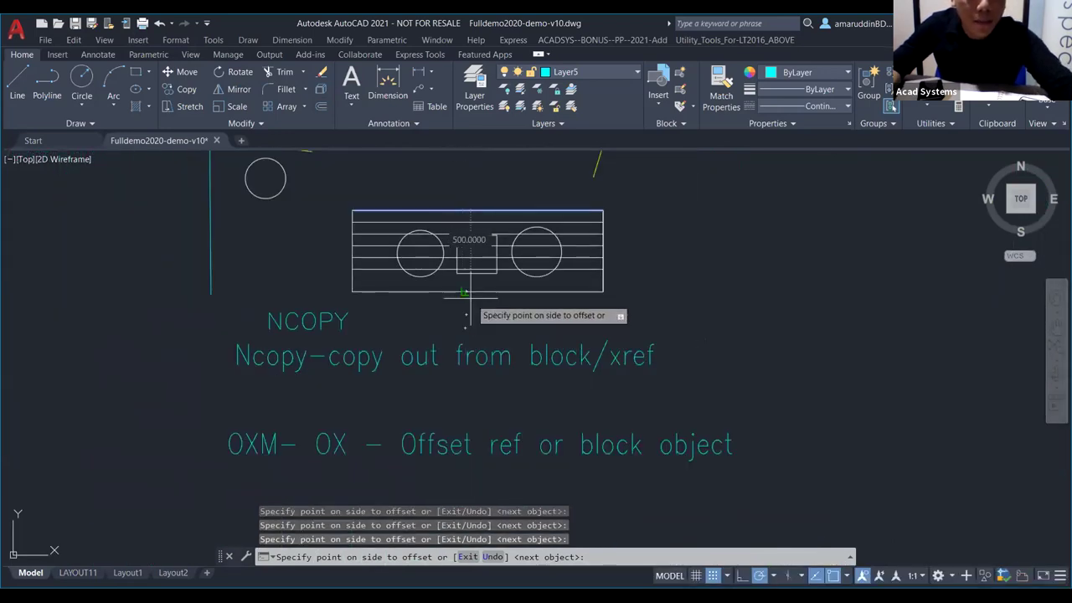
key("Escape")
Step: Dimension the vertical gap between the rectangle's upper edge and the first offset line, placing the dimension just outside the right side
left_click(387, 84)
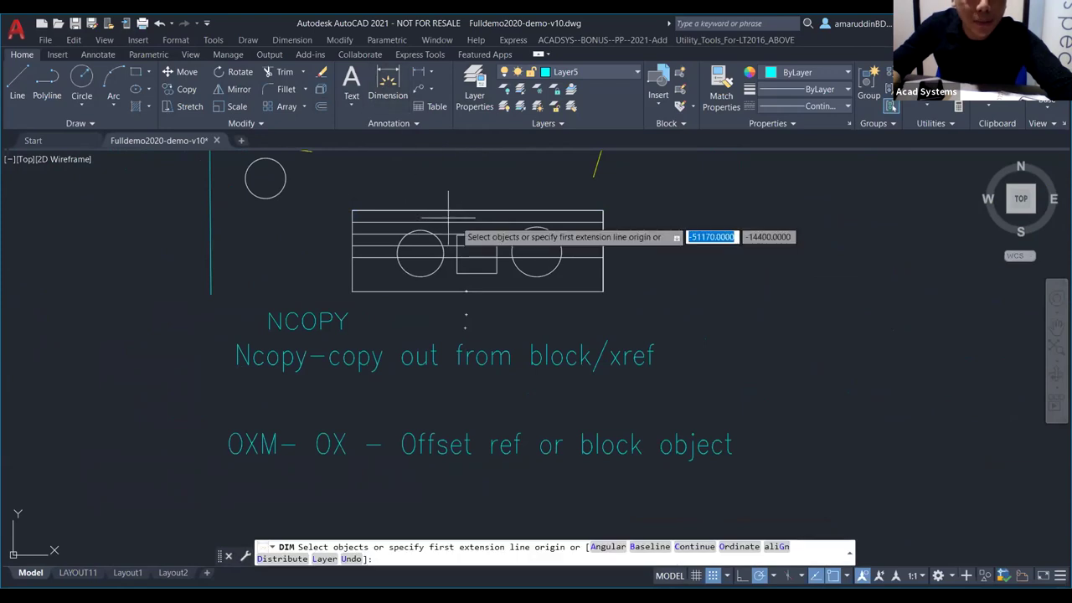
scroll(592, 219, "up", 4)
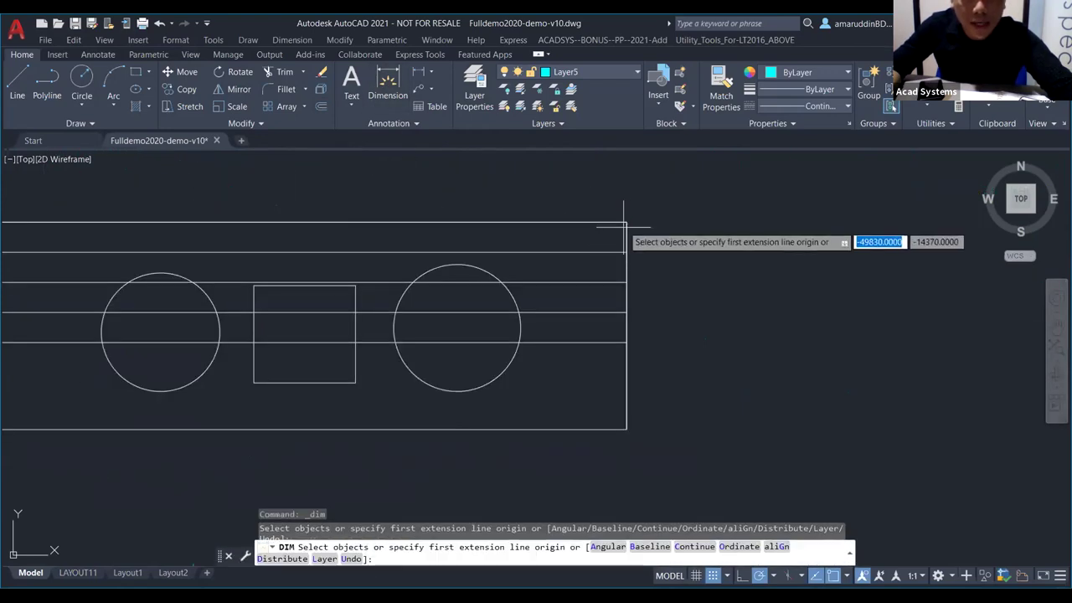
left_click(625, 224)
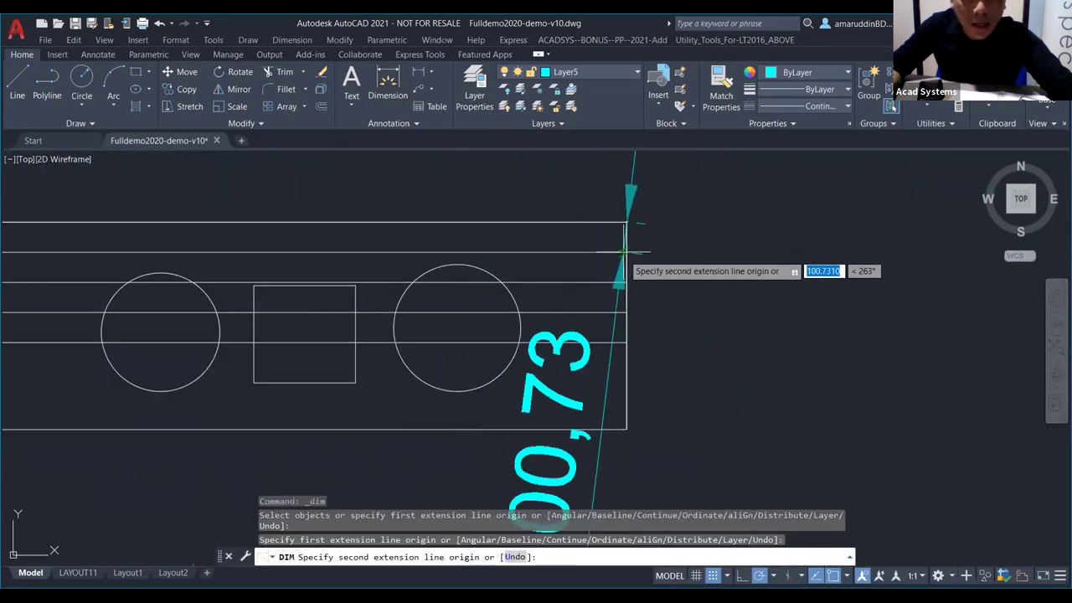
left_click(624, 252)
scroll(660, 251, "down", 4)
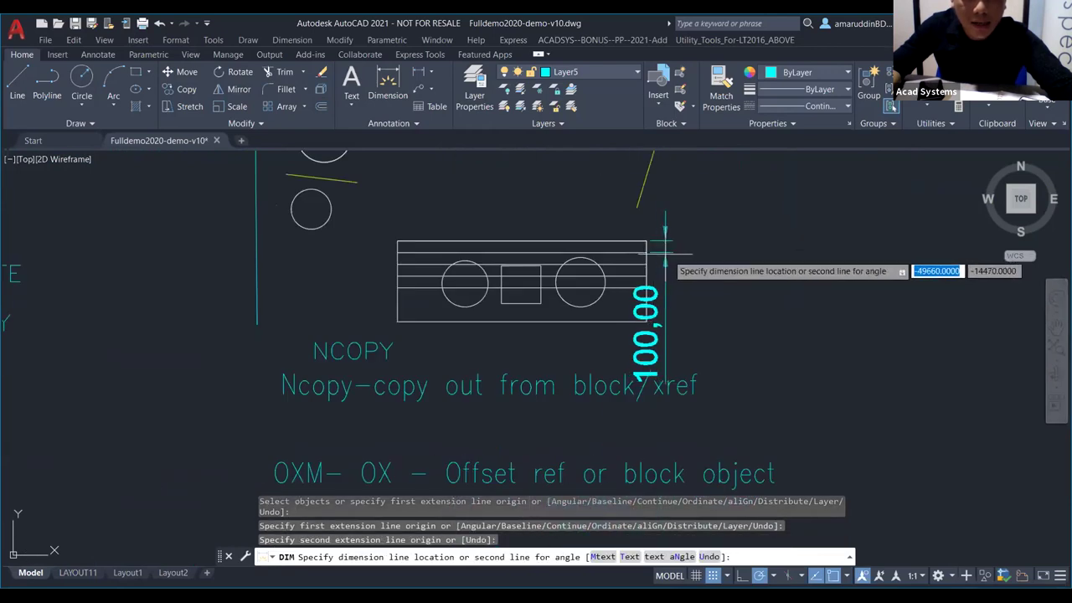
left_click(664, 249)
scroll(664, 251, "up", 3)
scroll(609, 240, "down", 6)
key("Escape")
Step: Show the BLKPOSS, BLKPOSP and BLKRPT slide in PowerPoint, and switch back to AutoCAD to locate the BLKPOSS block example
scroll(599, 241, "up", 2)
scroll(586, 243, "down", 5)
scroll(540, 230, "up", 2)
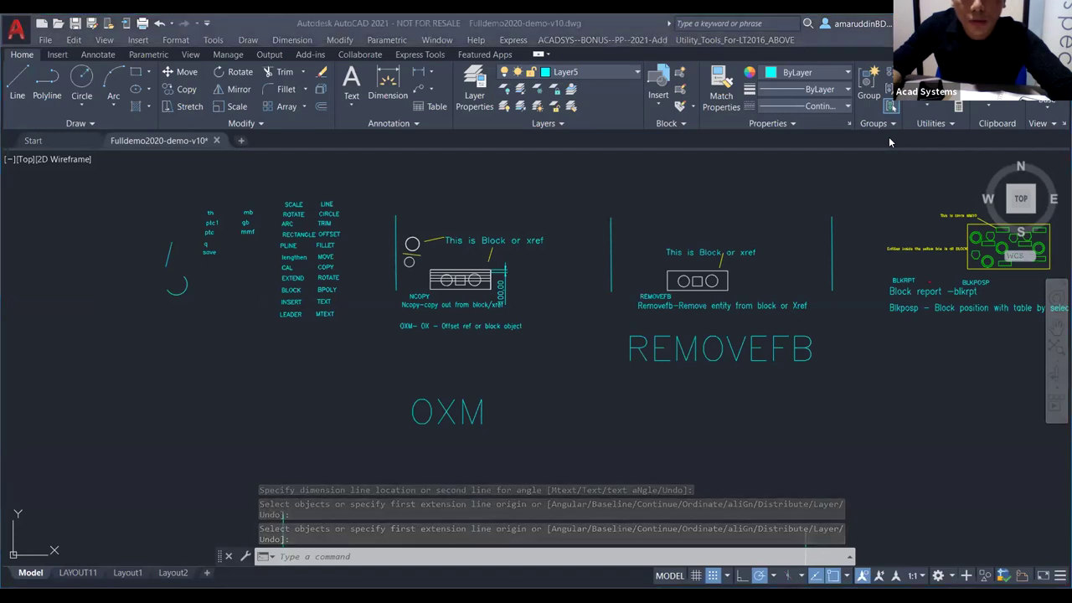
key("alt+Tab")
left_click(401, 315)
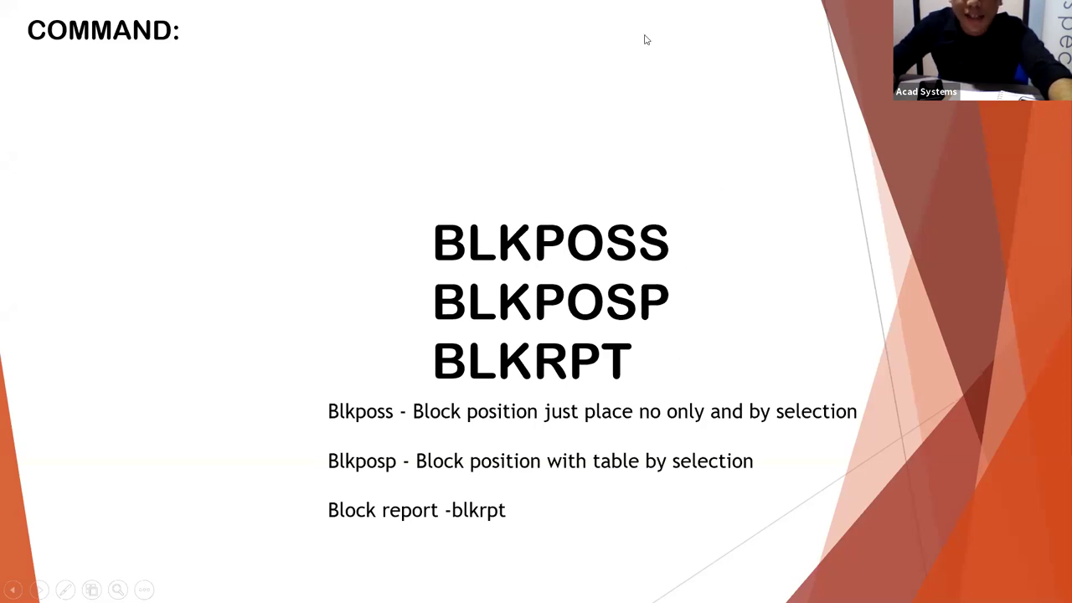
key("alt+Tab")
scroll(717, 354, "up", 3)
middle_click_drag(717, 354, 492, 357)
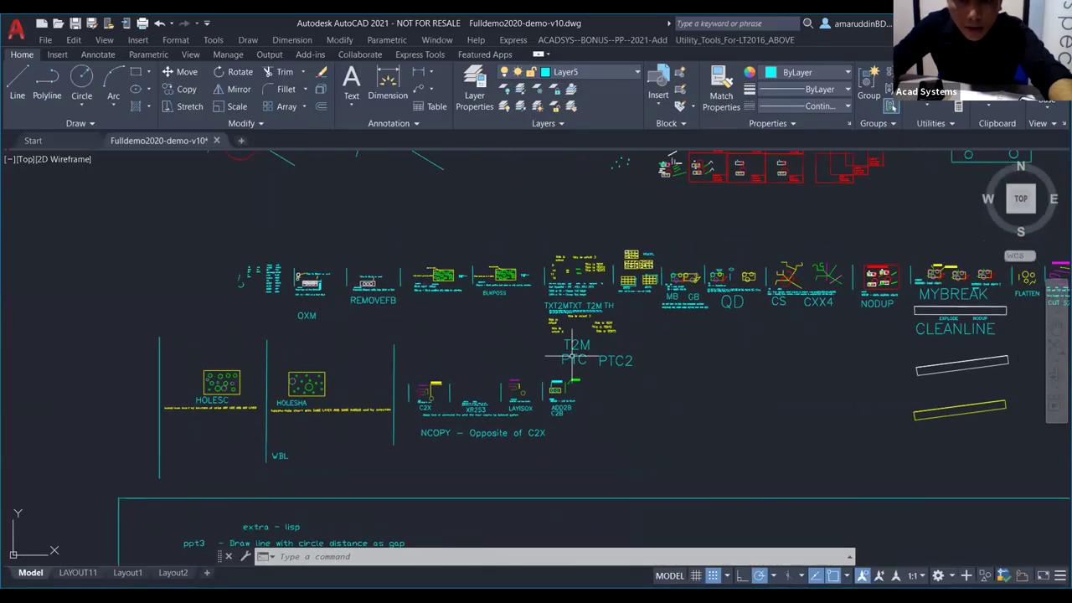
scroll(497, 281, "up", 5)
scroll(497, 281, "up", 5)
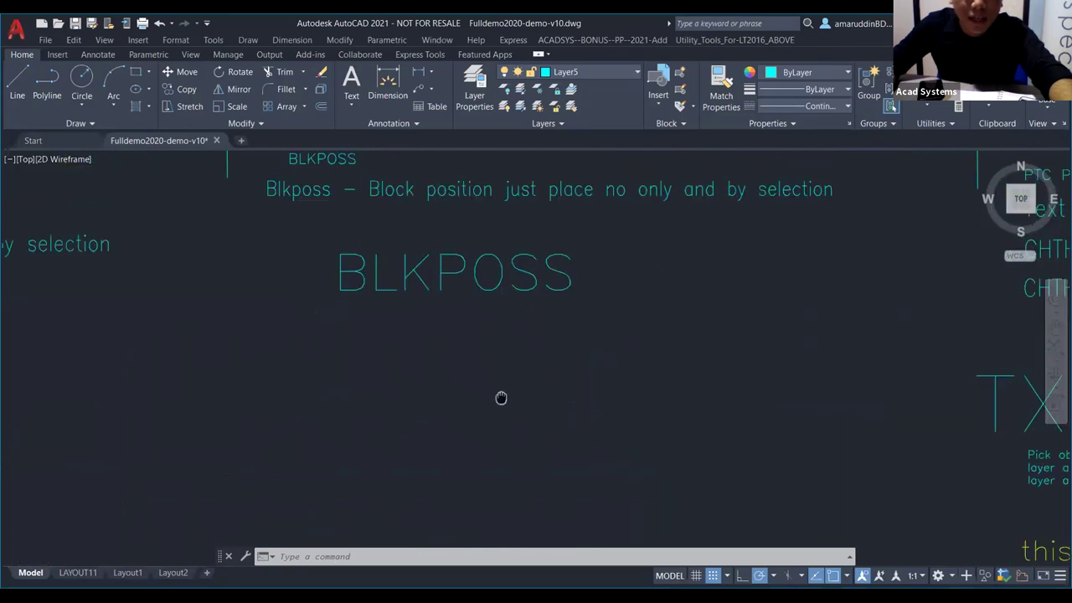
scroll(411, 468, "down", 4)
scroll(410, 408, "up", 2)
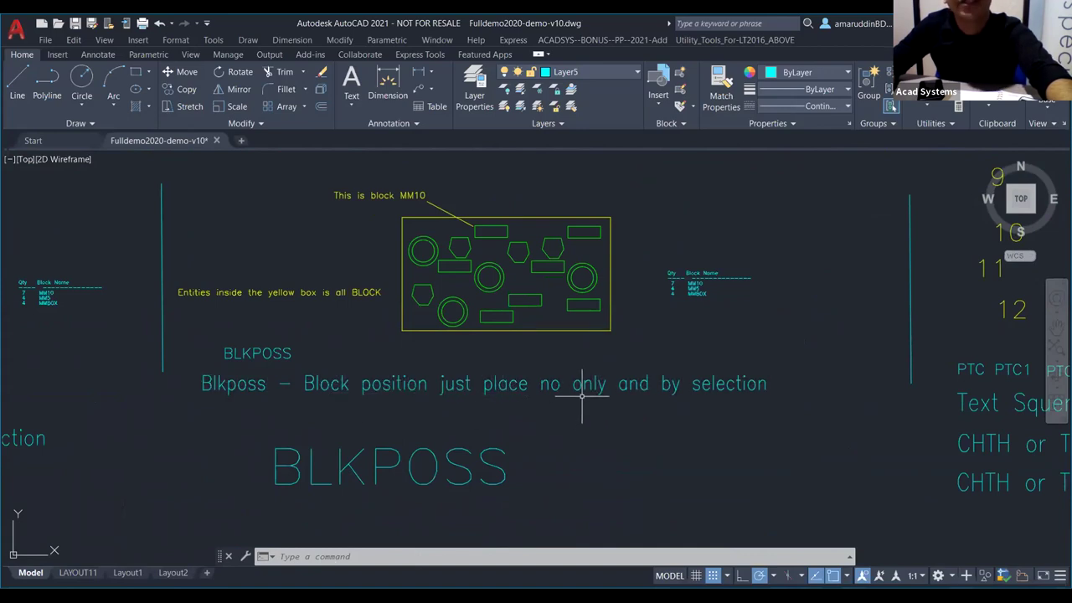
scroll(565, 383, "up", 4)
scroll(553, 368, "down", 6)
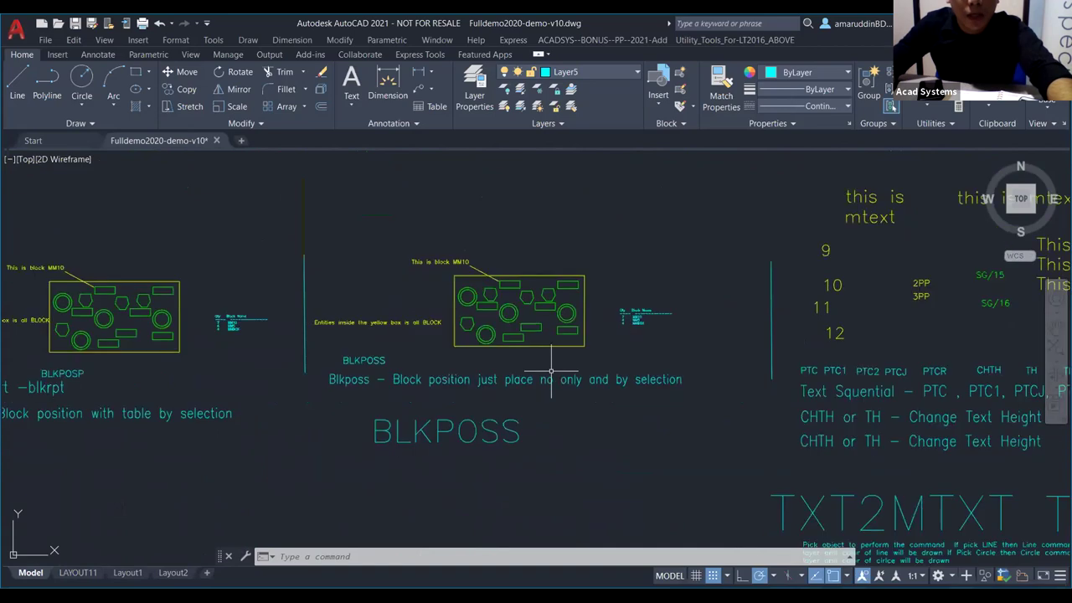
Step: Run the BLKPOSS command with block string MM10 on the blocks inside the yellow box to number the MM10 blocks
type("BLKPOSS")
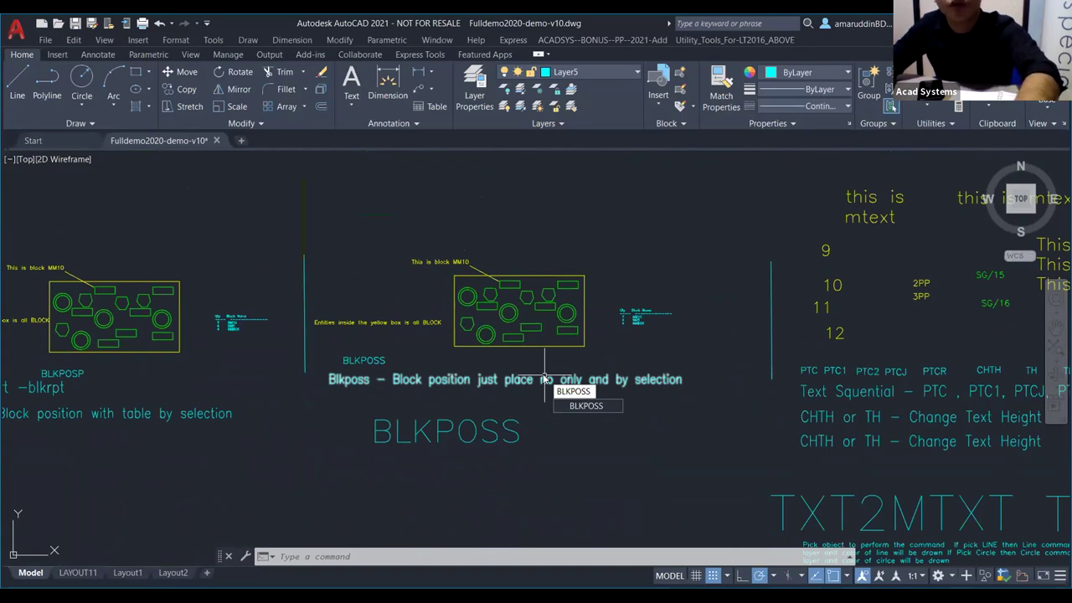
key("Return")
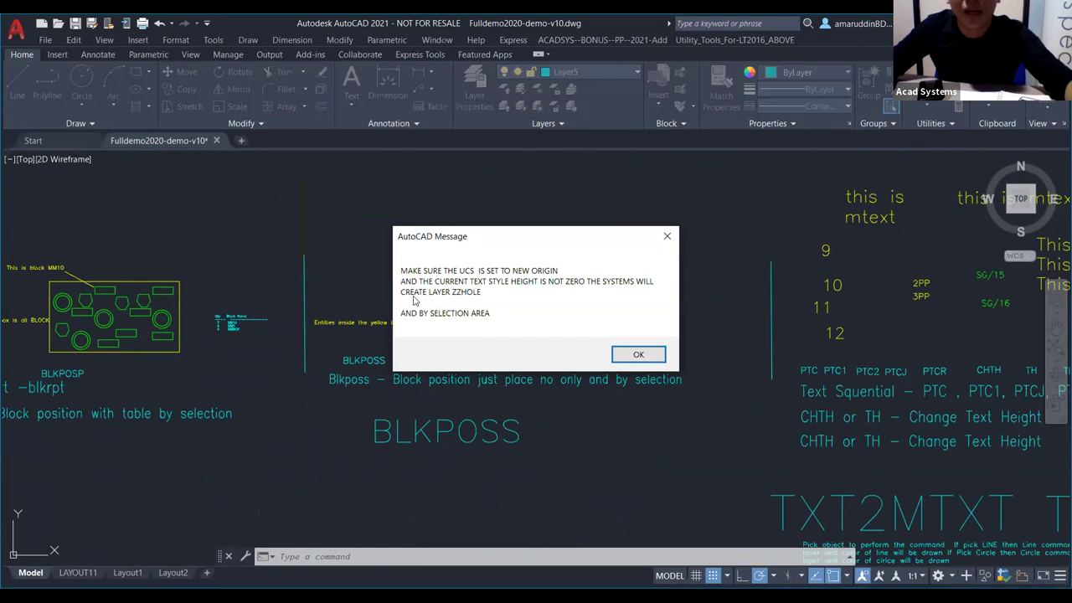
left_click(634, 352)
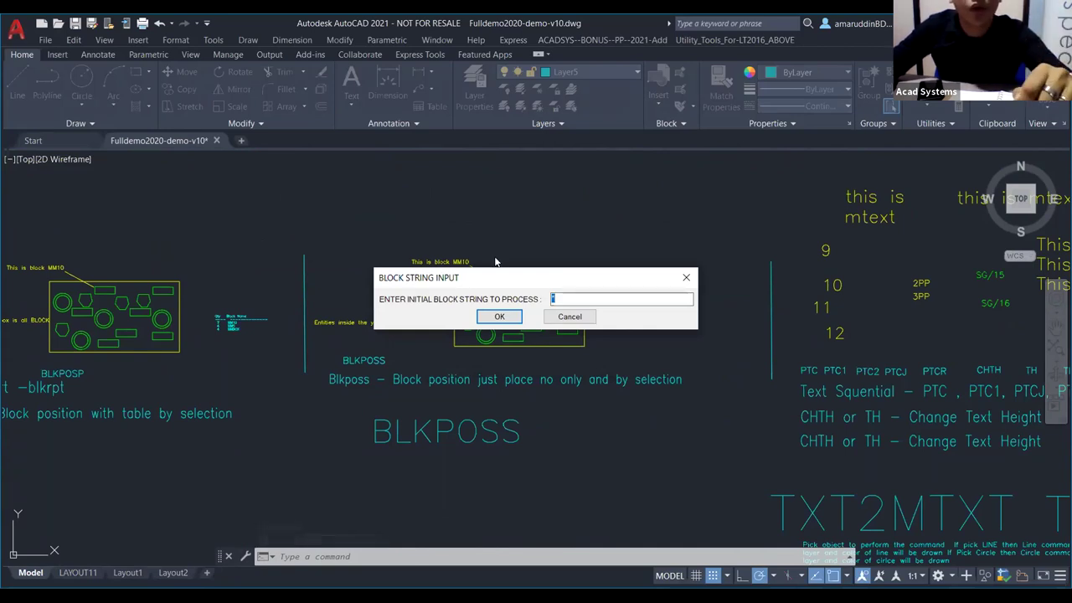
type("MM10")
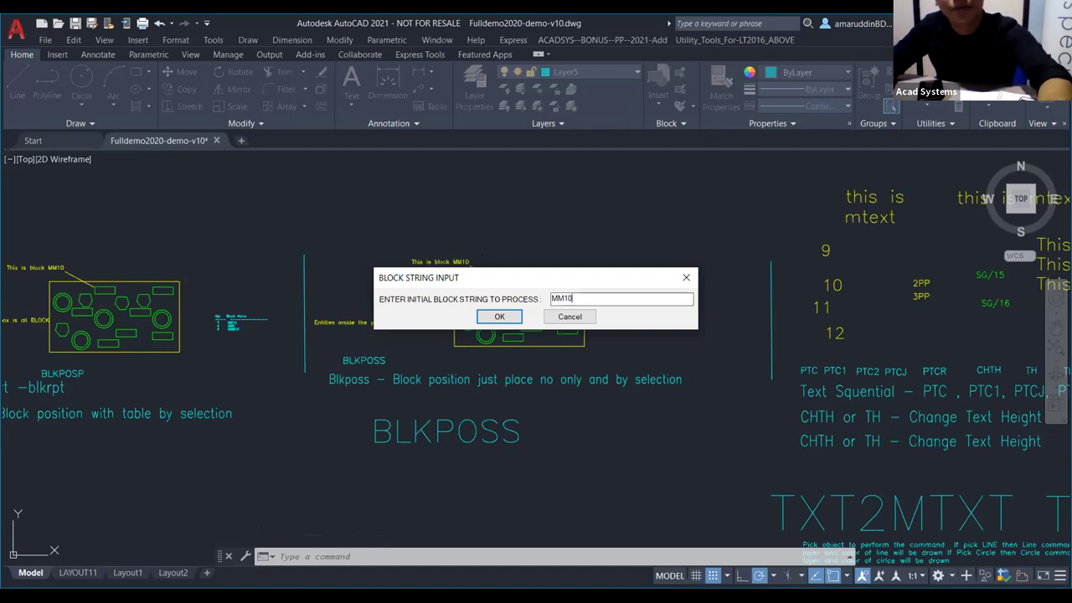
left_click(493, 317)
left_click(598, 356)
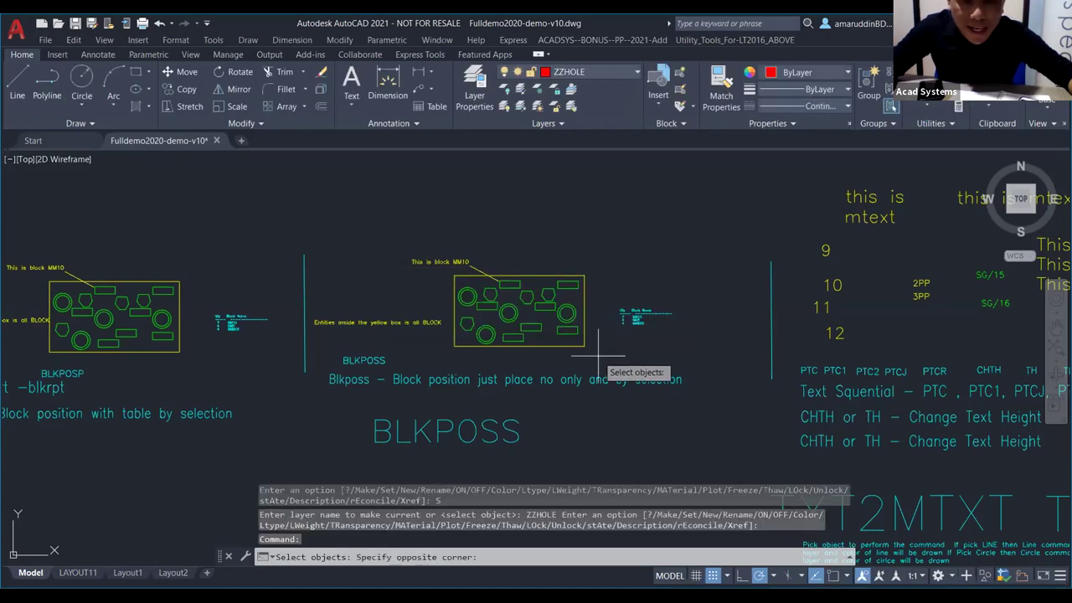
left_click(458, 276)
scroll(528, 332, "up", 6)
scroll(509, 327, "down", 6)
scroll(494, 331, "up", 4)
middle_click_drag(492, 333, 493, 334)
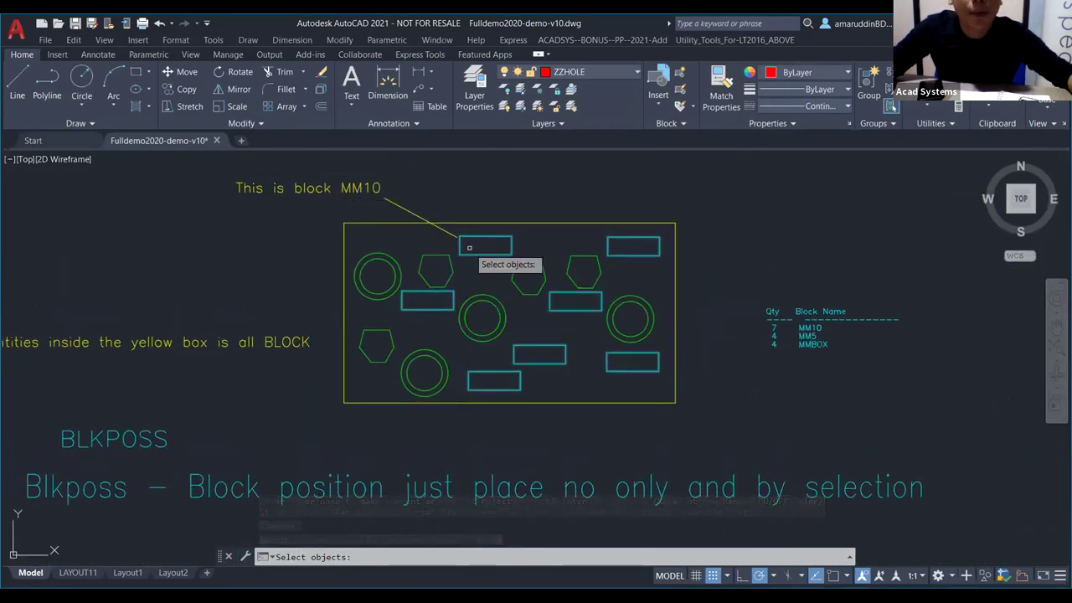
left_click(540, 289)
key("Return")
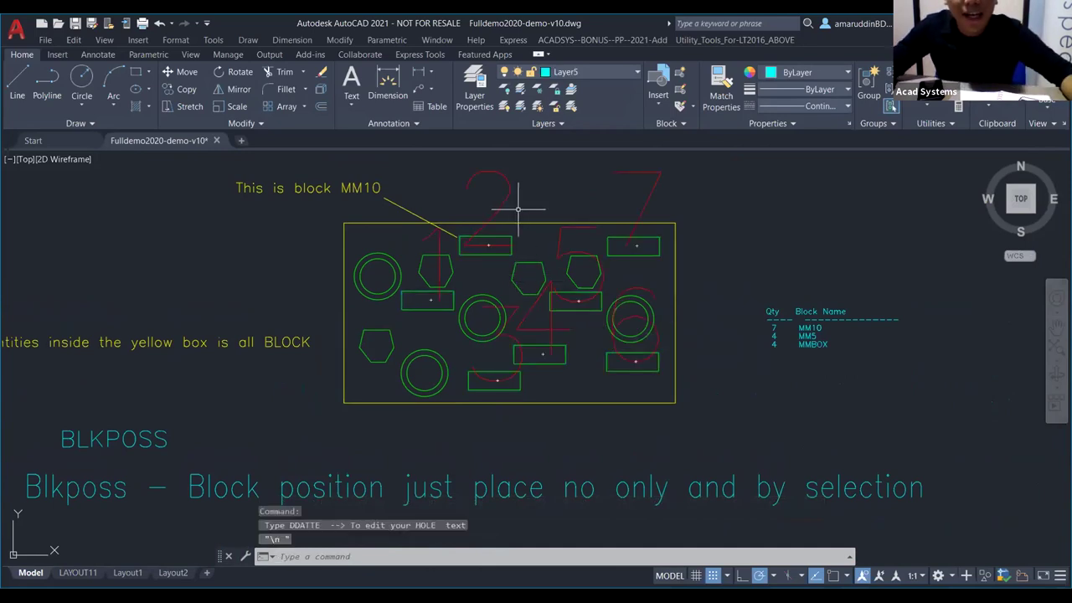
scroll(514, 233, "down", 2)
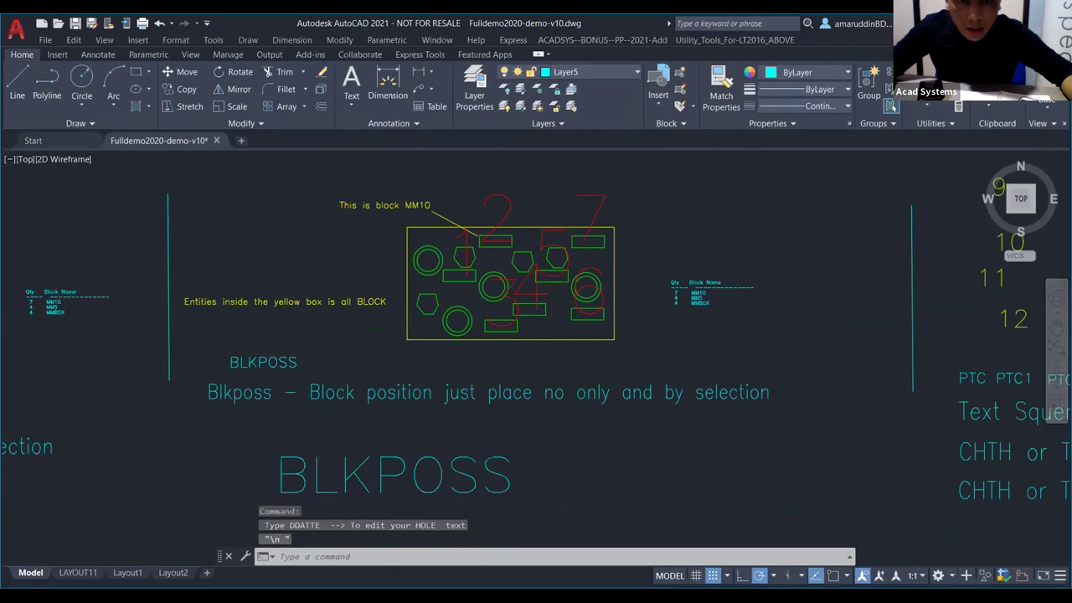
scroll(501, 257, "down", 3)
scroll(500, 261, "up", 5)
scroll(501, 264, "down", 4)
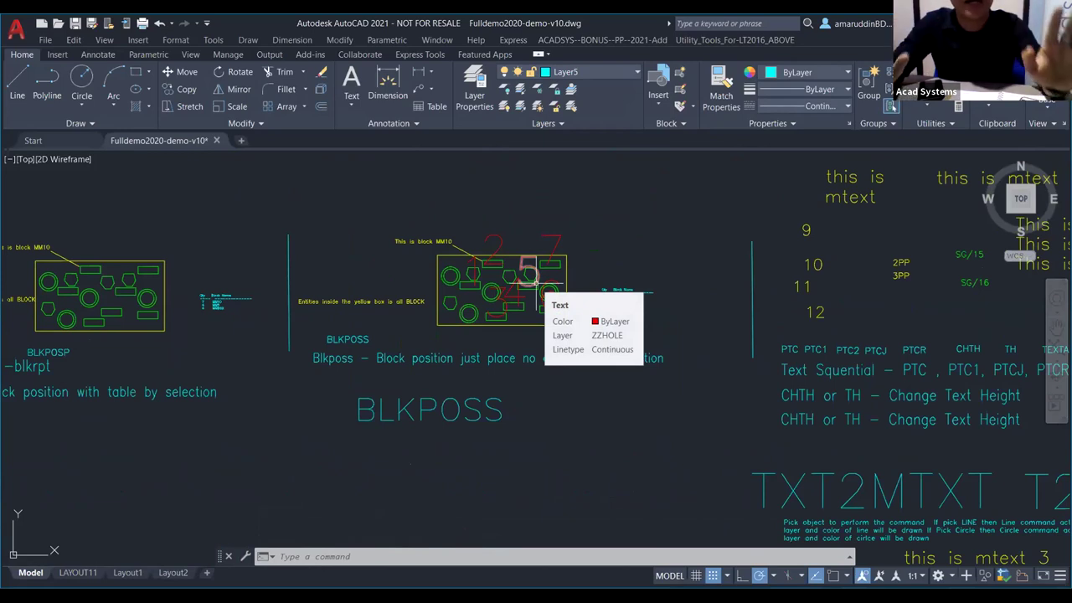
key("Escape")
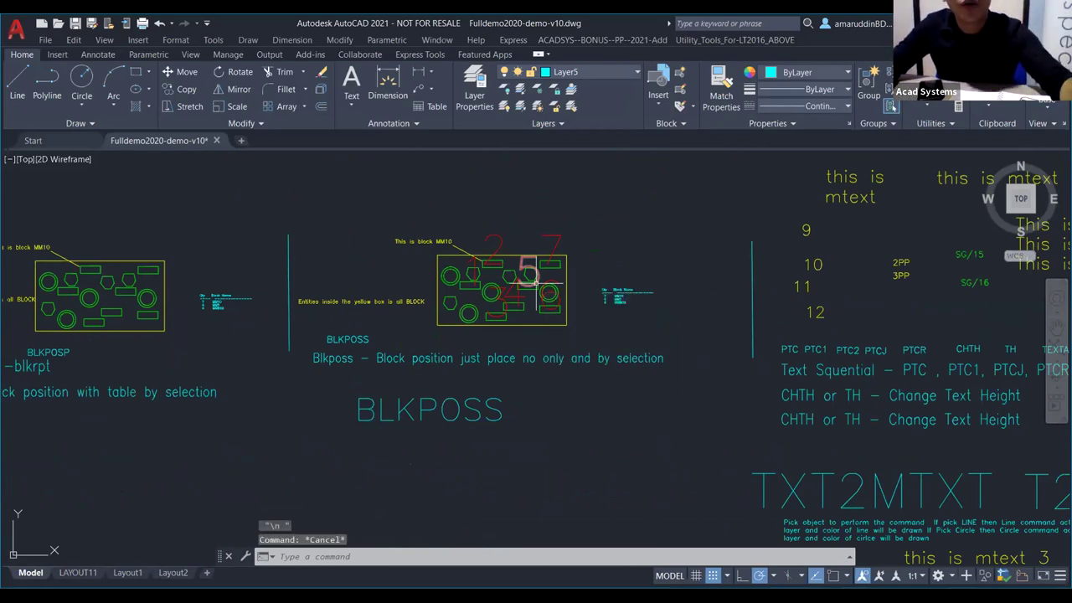
Step: Run the TH command on the seven red block numbers and set their text height to about 205 by picking two points
type("TH")
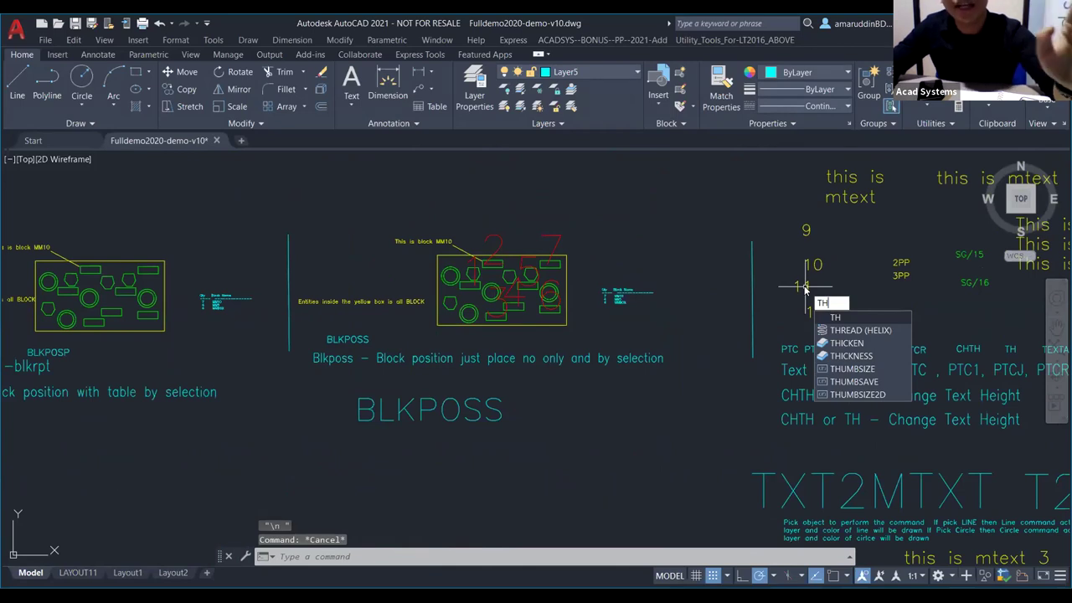
key("Return")
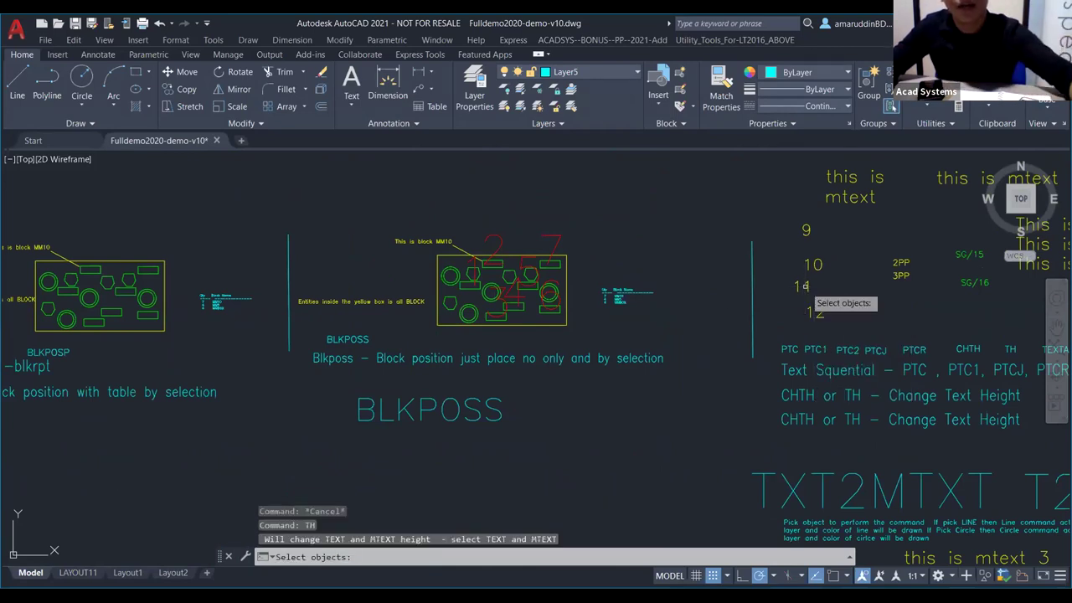
left_click(578, 335)
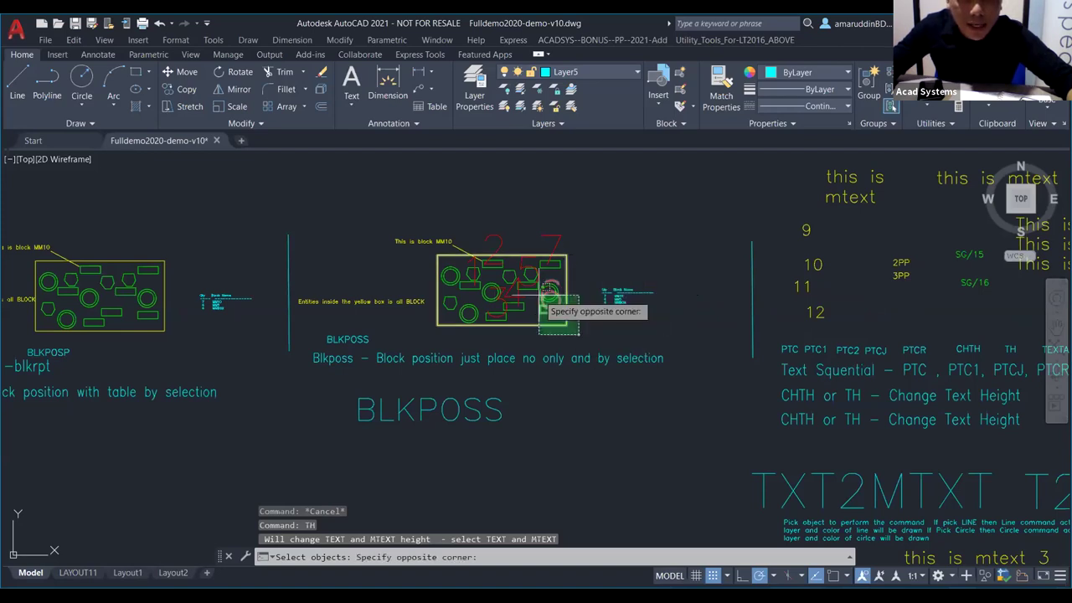
left_click(477, 247)
left_click(492, 246)
left_click(553, 241)
left_click(554, 245)
left_click(556, 241)
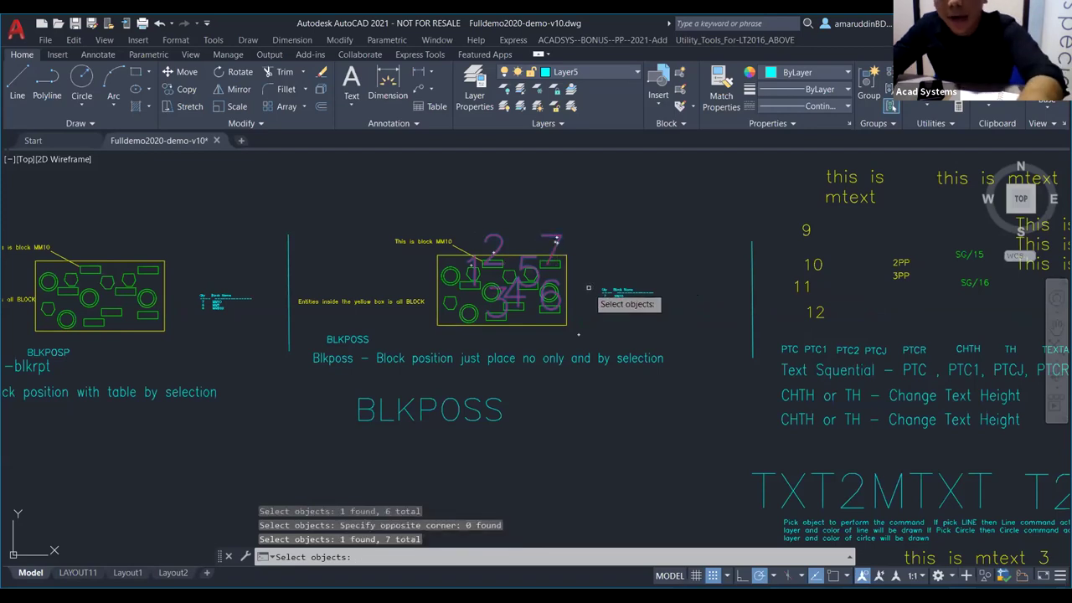
key("Return")
scroll(622, 210, "up", 4)
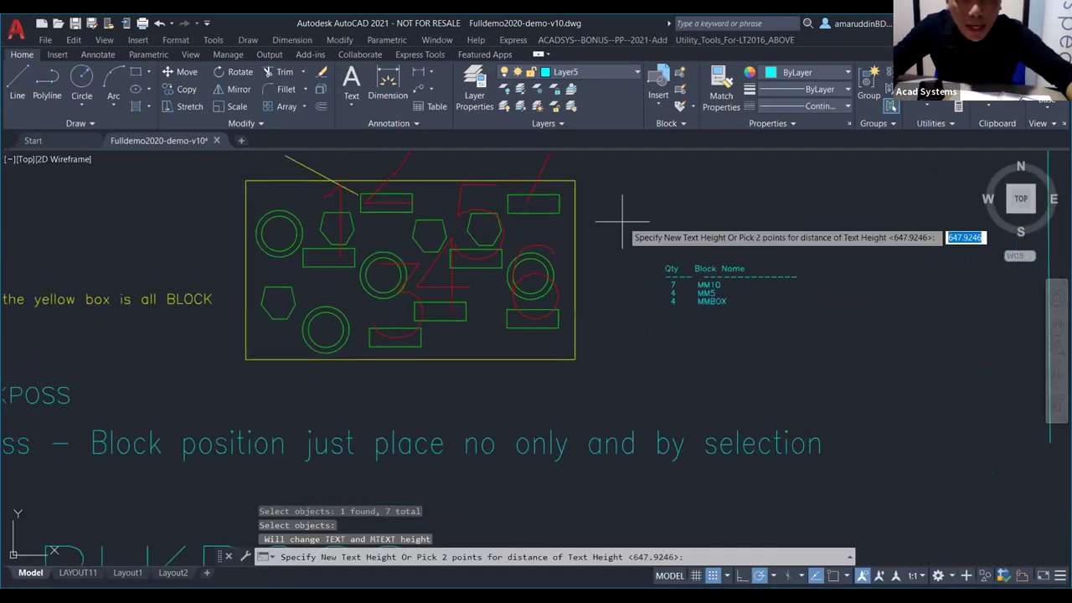
scroll(616, 280, "down", 2)
left_click(605, 265)
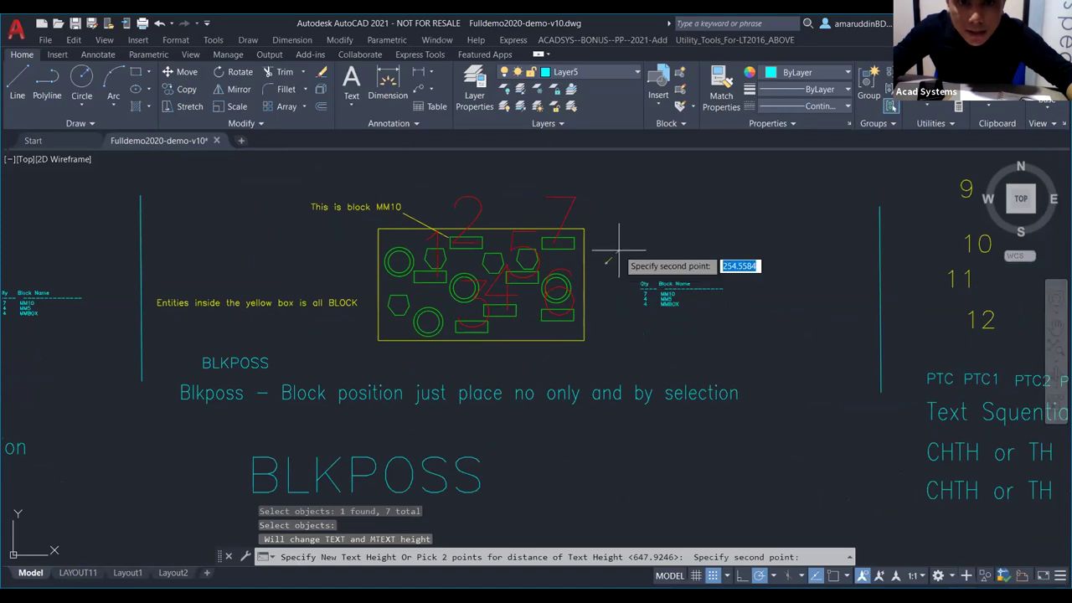
left_click(616, 252)
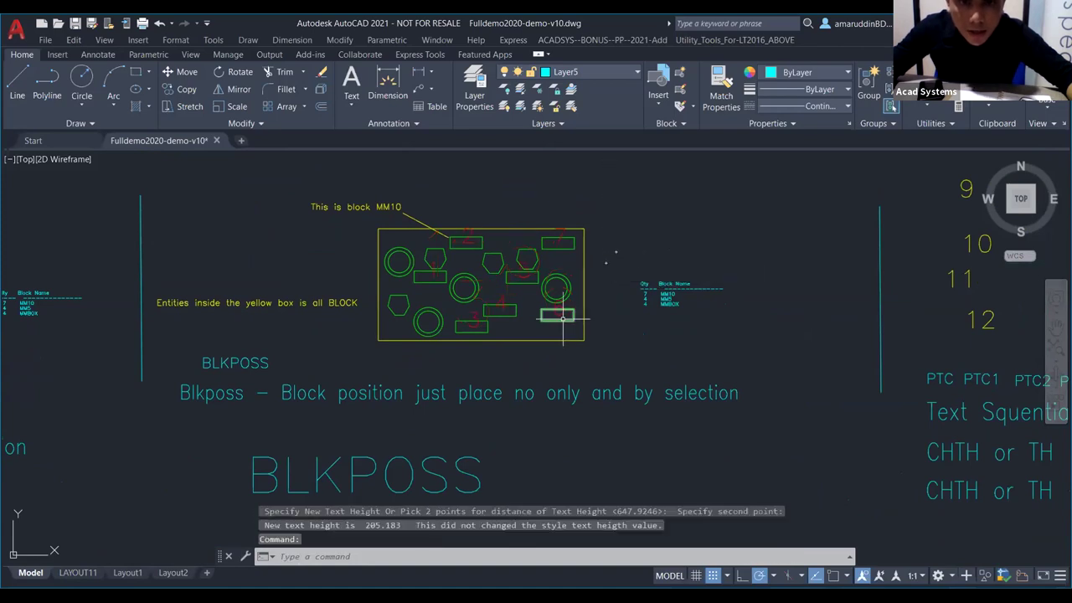
Step: Examine the resized numbers on the MM10 blocks and locate the BLKRPT block report example
scroll(586, 267, "up", 4)
scroll(555, 285, "down", 6)
scroll(554, 280, "up", 6)
scroll(554, 278, "up", 3)
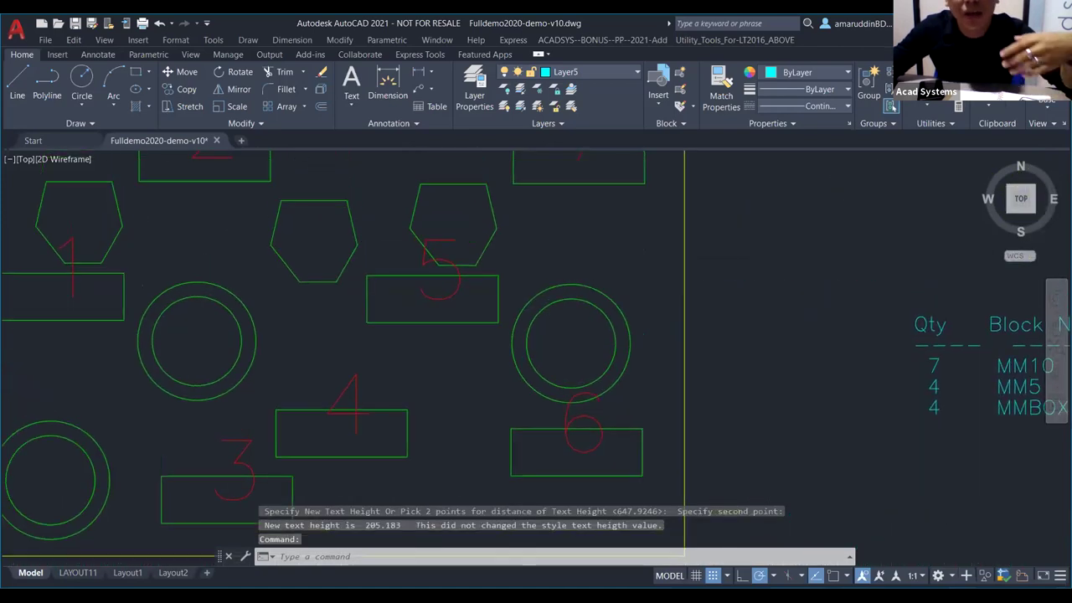
scroll(558, 306, "down", 3)
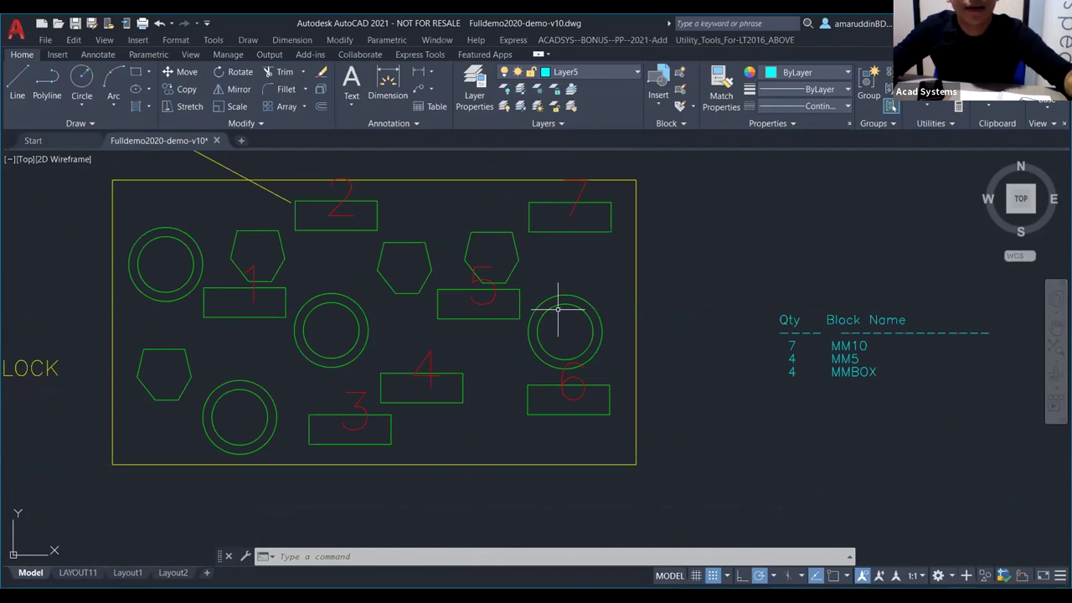
scroll(557, 309, "down", 2)
scroll(558, 308, "down", 5)
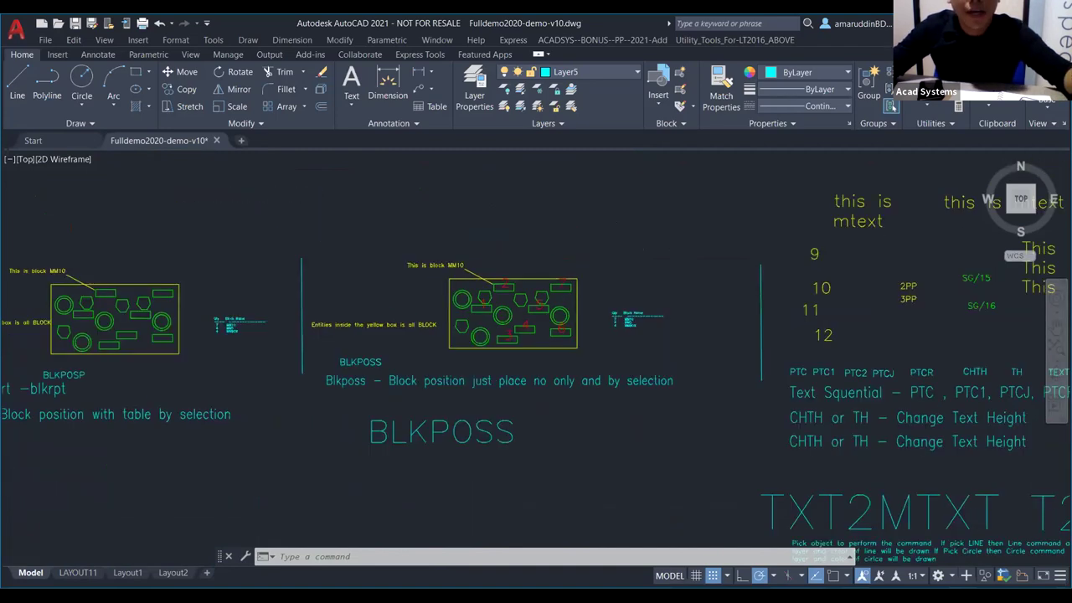
middle_click_drag(620, 327, 611, 303)
scroll(611, 302, "up", 3)
scroll(611, 302, "down", 3)
scroll(669, 331, "down", 2)
scroll(368, 362, "up", 4)
scroll(368, 361, "up", 4)
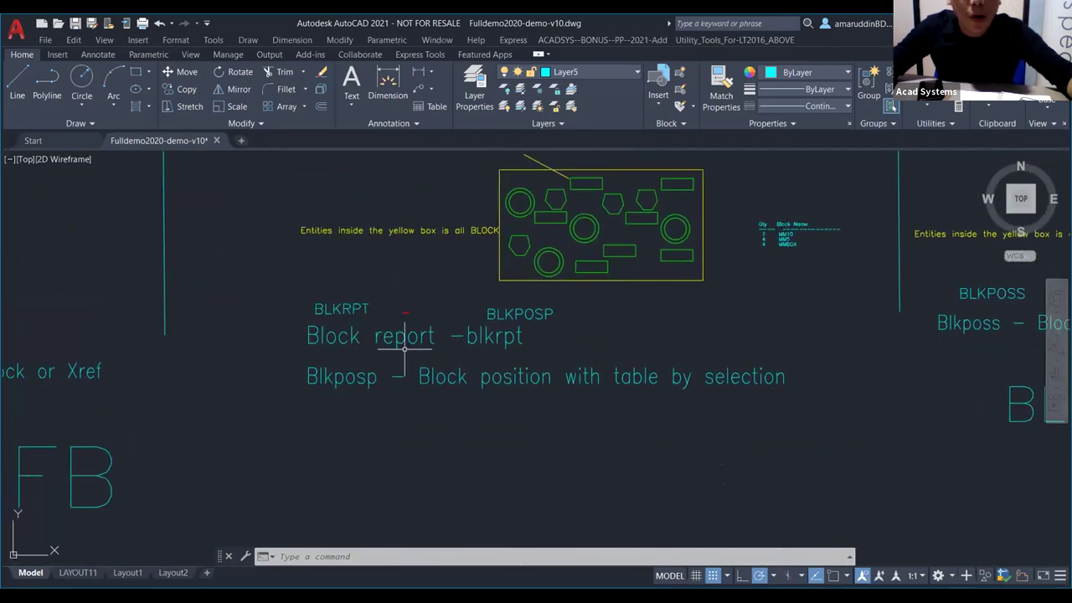
scroll(477, 387, "down", 2)
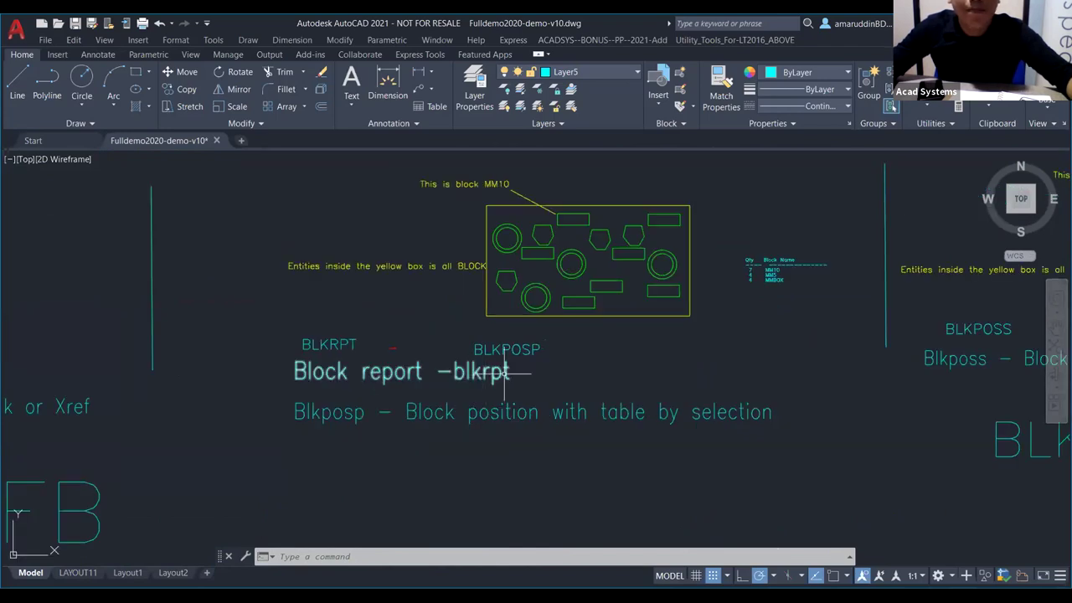
scroll(494, 379, "up", 3)
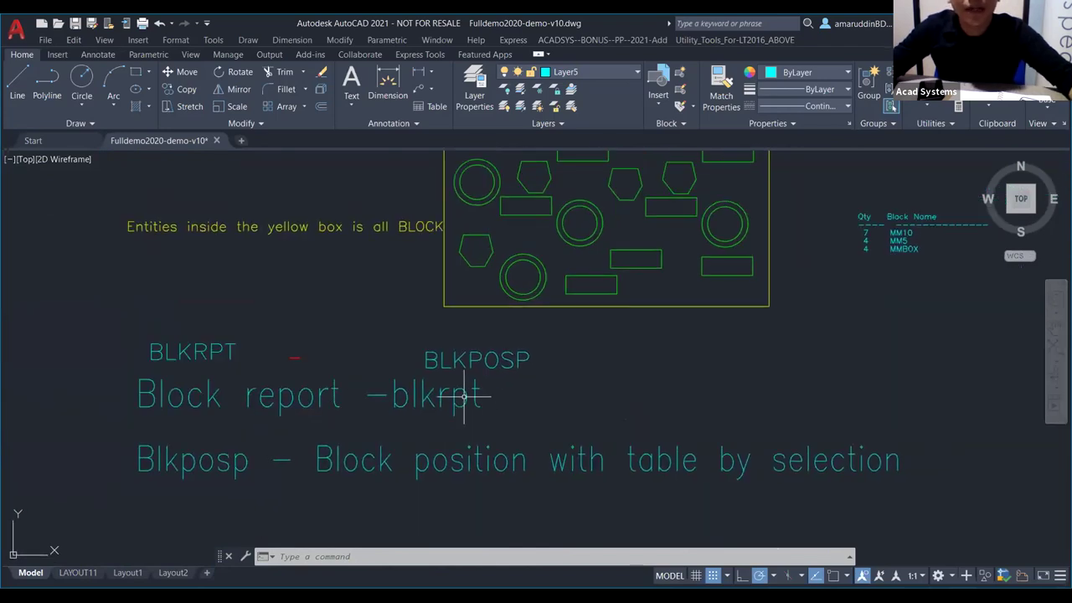
scroll(460, 401, "down", 3)
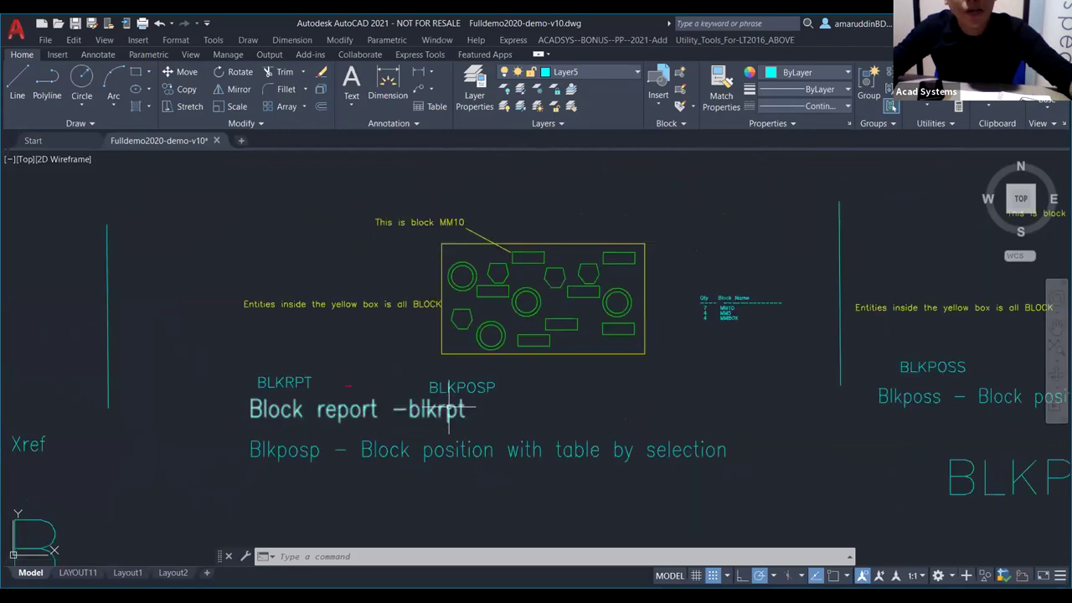
Step: Run the BLKRPT command with block name MM10, placing the table just outside the yellow box's lower-right corner and selecting all blocks in the box
type("blk")
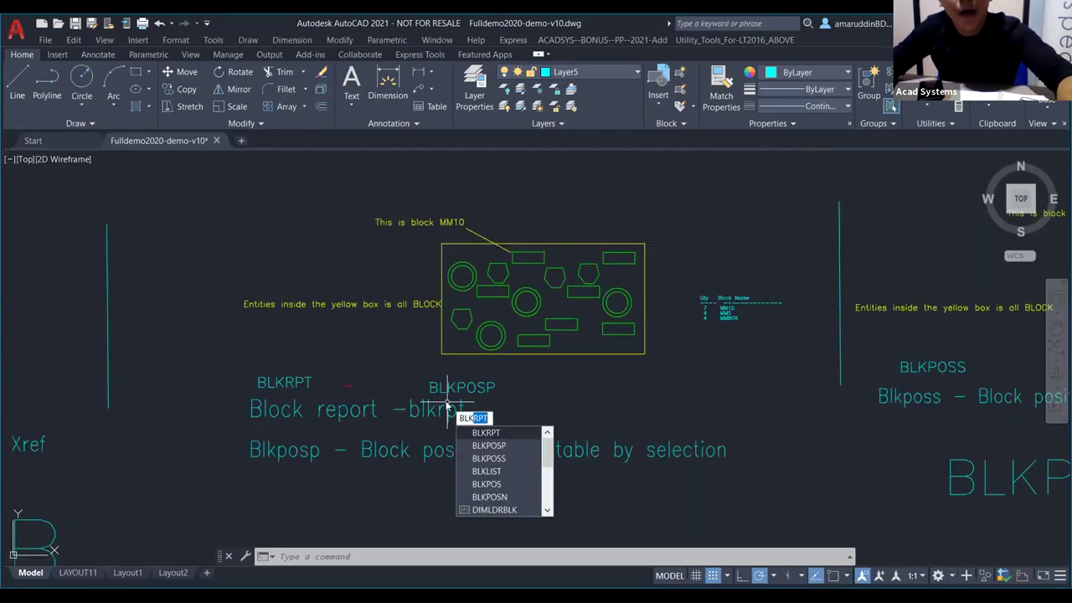
type("rp")
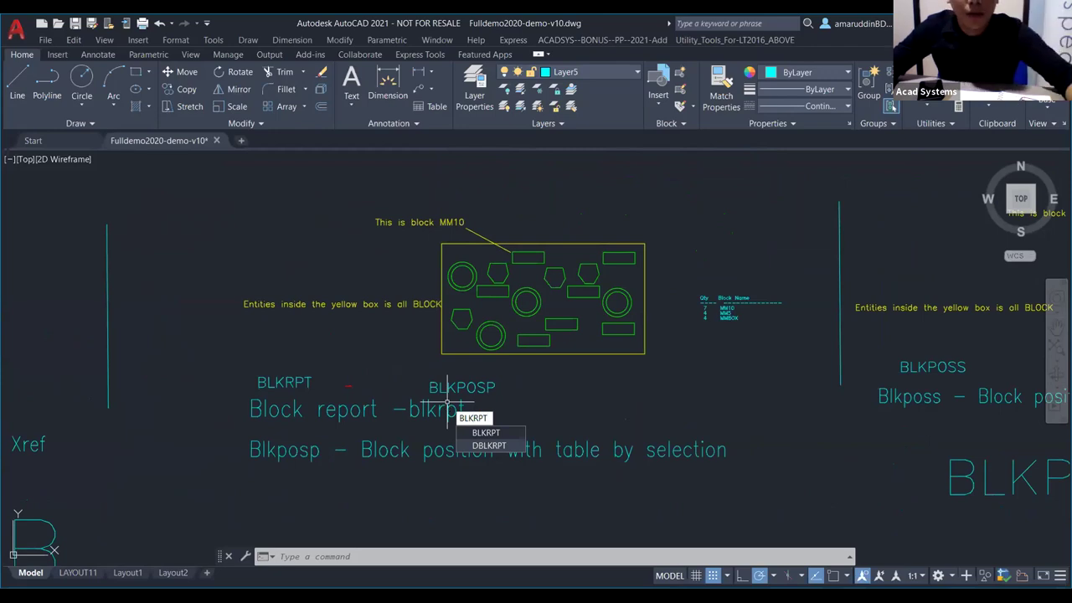
key("Return")
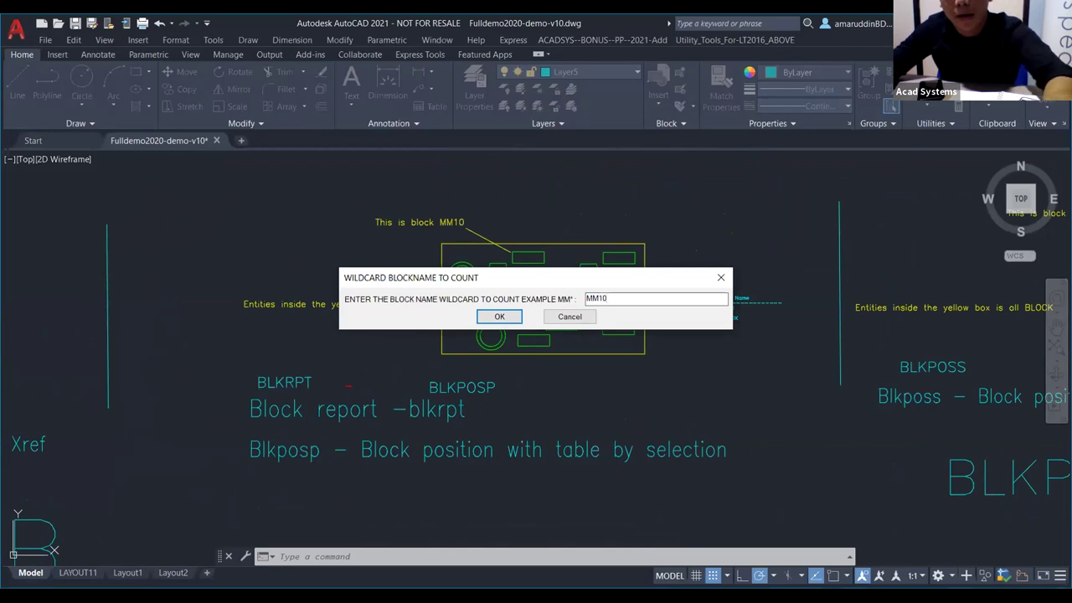
left_click(499, 318)
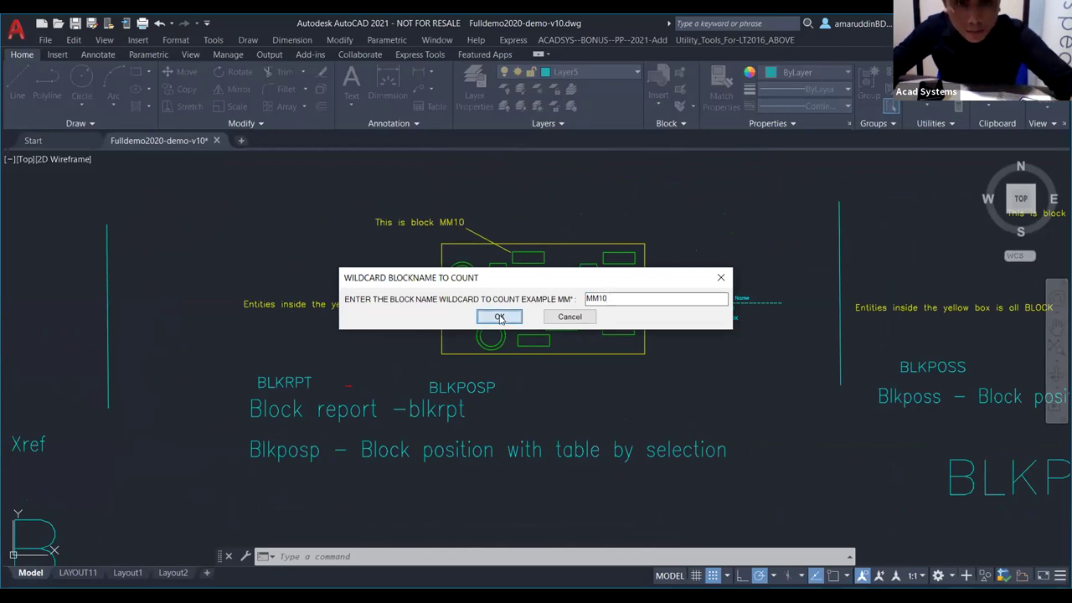
left_click(683, 360)
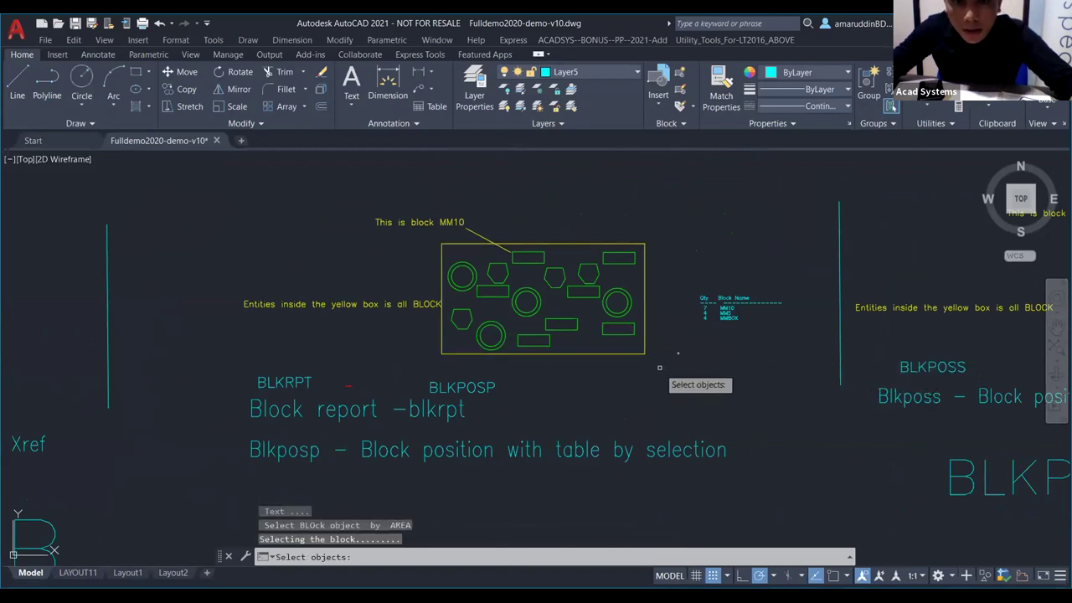
scroll(662, 362, "up", 3)
scroll(692, 392, "down", 3)
scroll(691, 392, "up", 3)
middle_click_drag(690, 388, 713, 385)
left_click(710, 390)
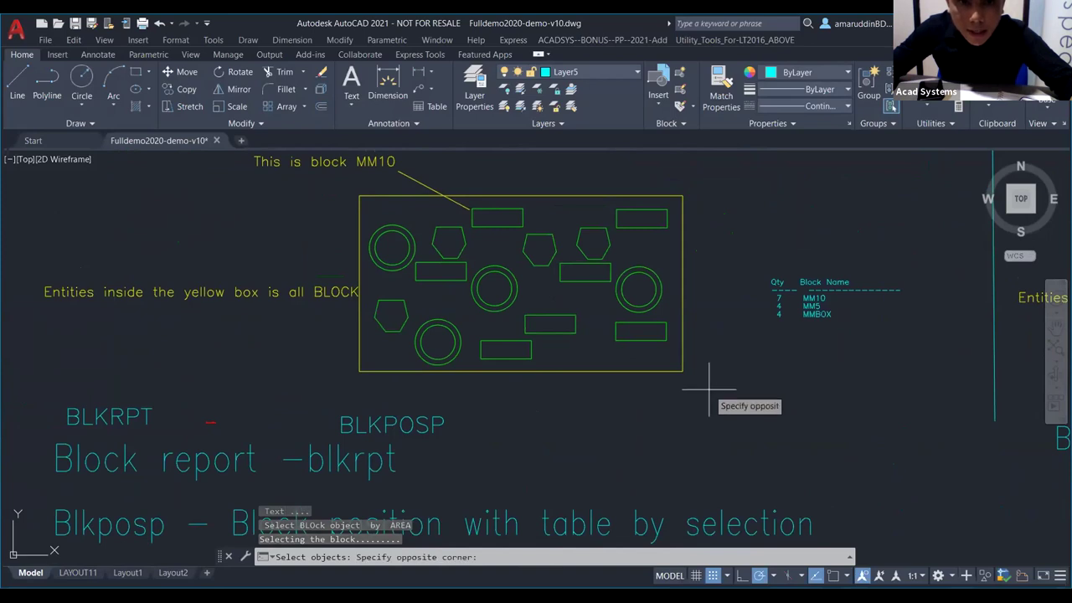
left_click(362, 183)
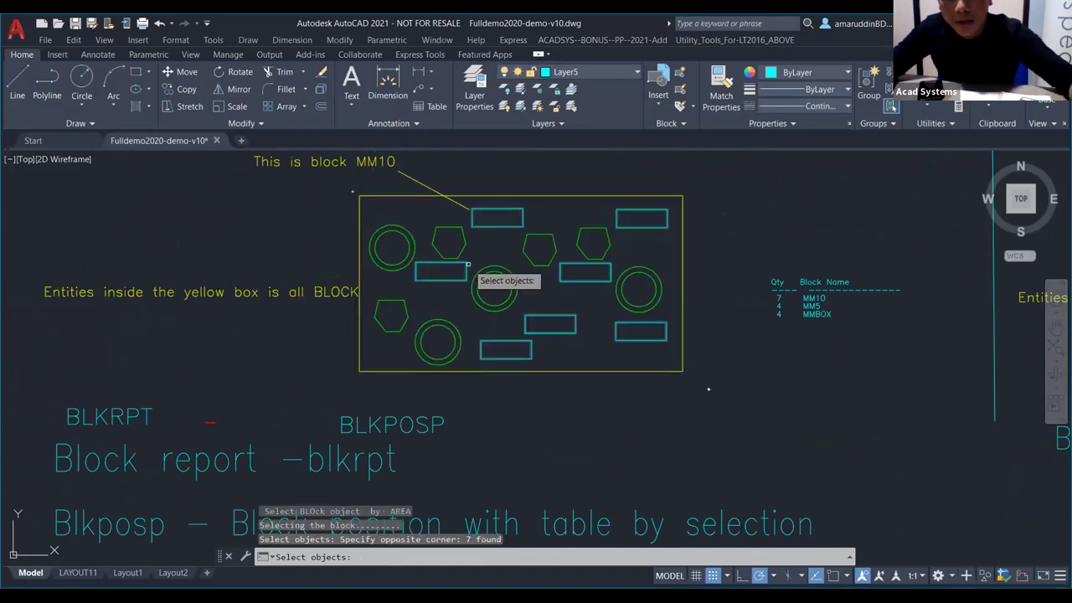
key("Return")
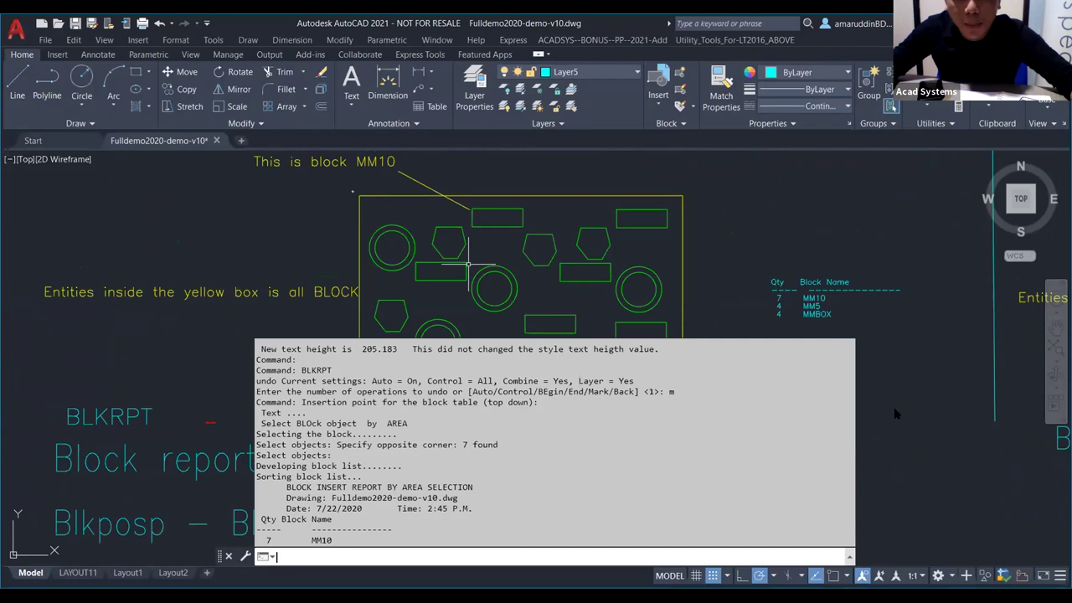
Step: Examine the newly inserted MM10 quantity table and compare it with the blocks inside the yellow box
scroll(724, 370, "up", 4)
scroll(724, 370, "down", 2)
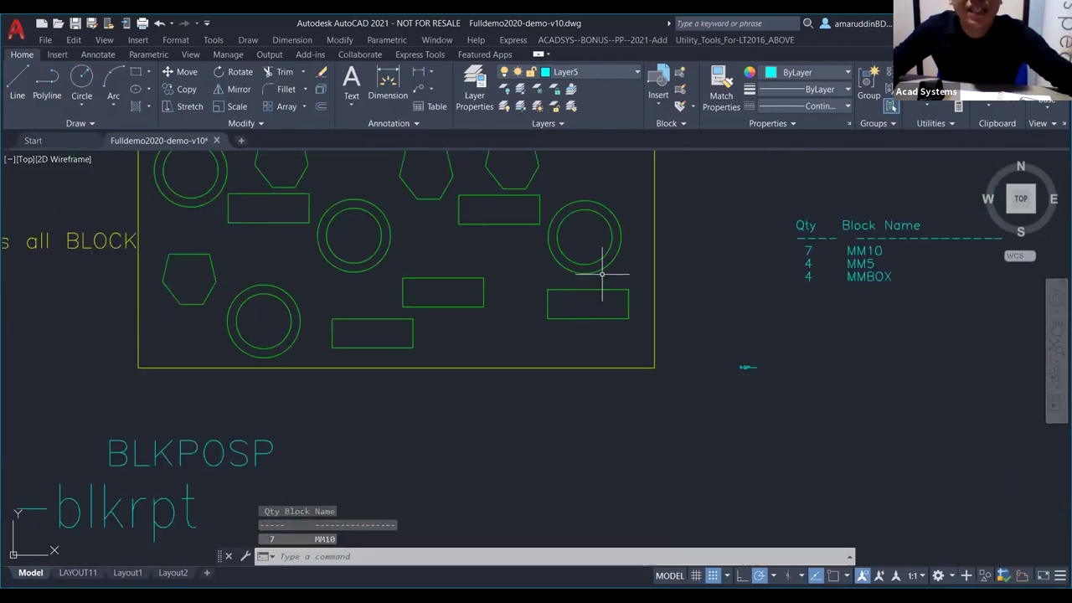
scroll(749, 364, "up", 5)
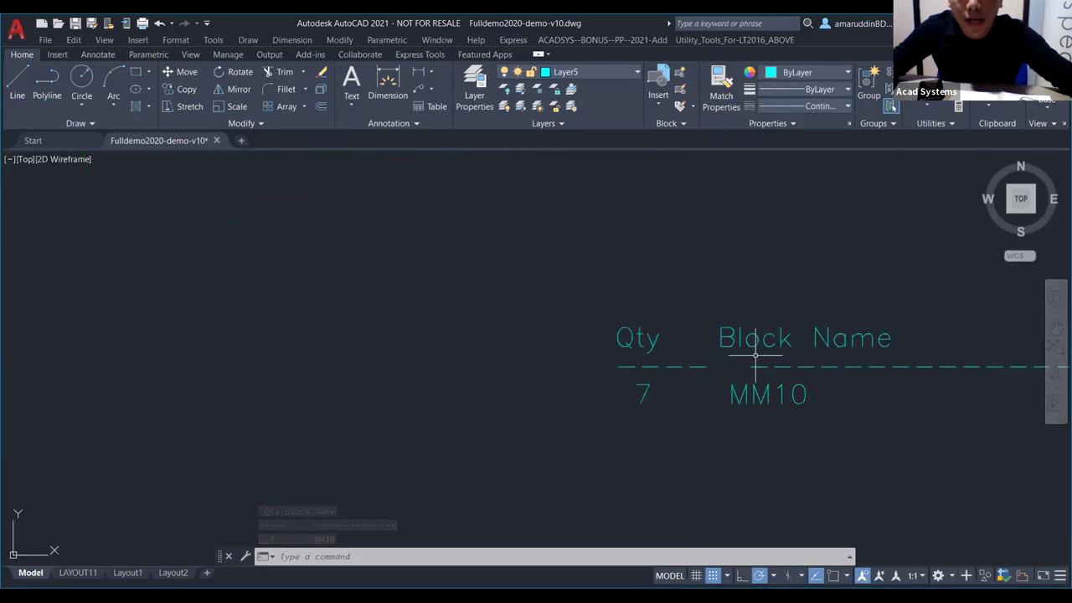
scroll(748, 407, "down", 6)
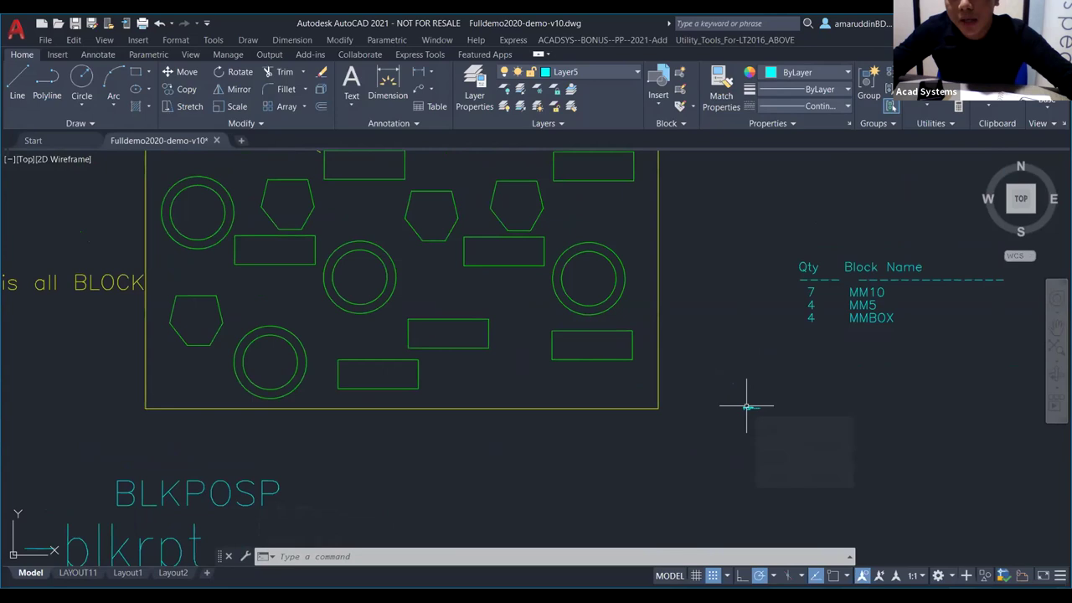
scroll(794, 394, "down", 3)
middle_click_drag(794, 395, 812, 382)
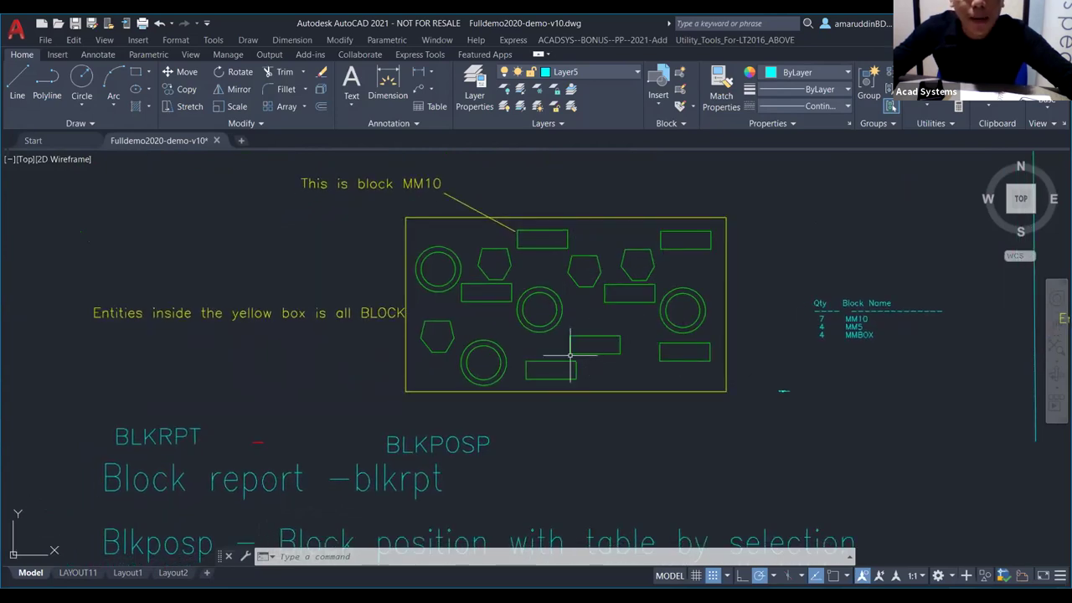
mouse_move(435, 287)
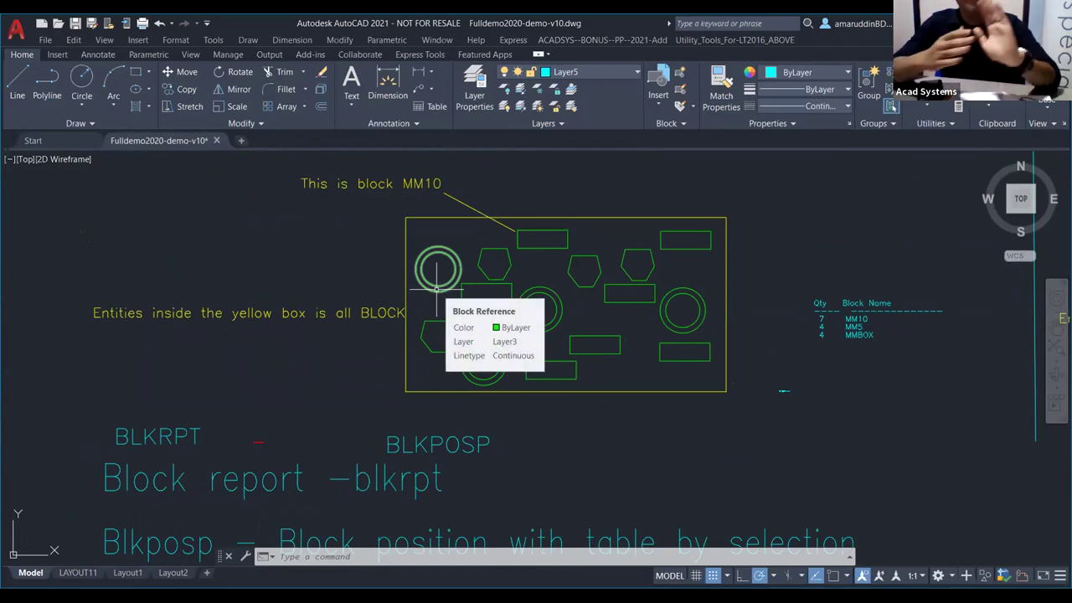
Step: Look over the surrounding command examples and the whole drawing, and locate the BLKPOSP block position description
scroll(435, 288, "up", 1)
scroll(445, 284, "down", 5)
scroll(445, 284, "up", 4)
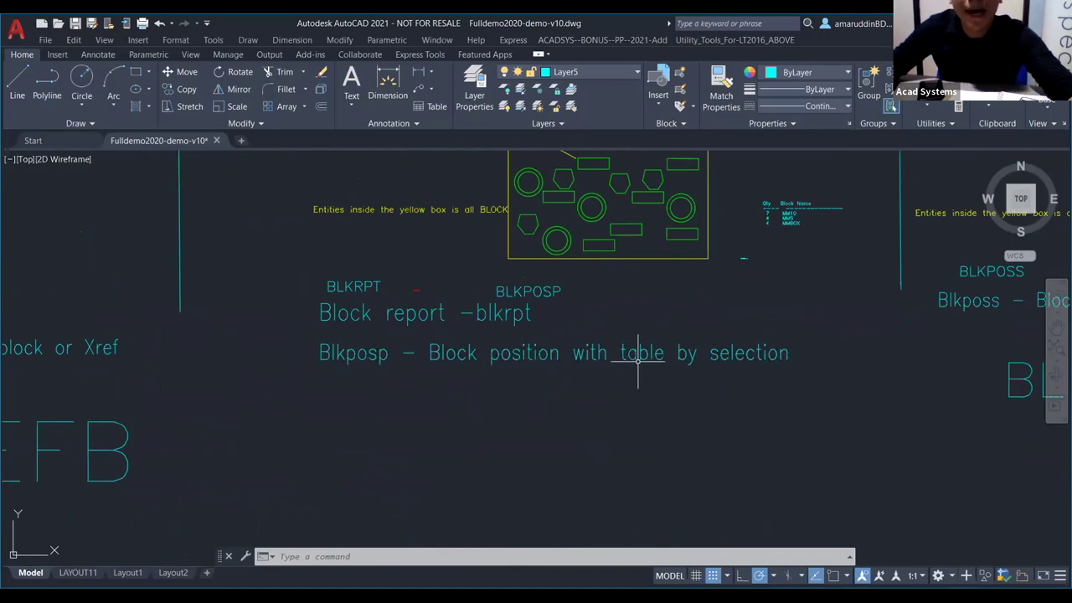
scroll(637, 354, "down", 4)
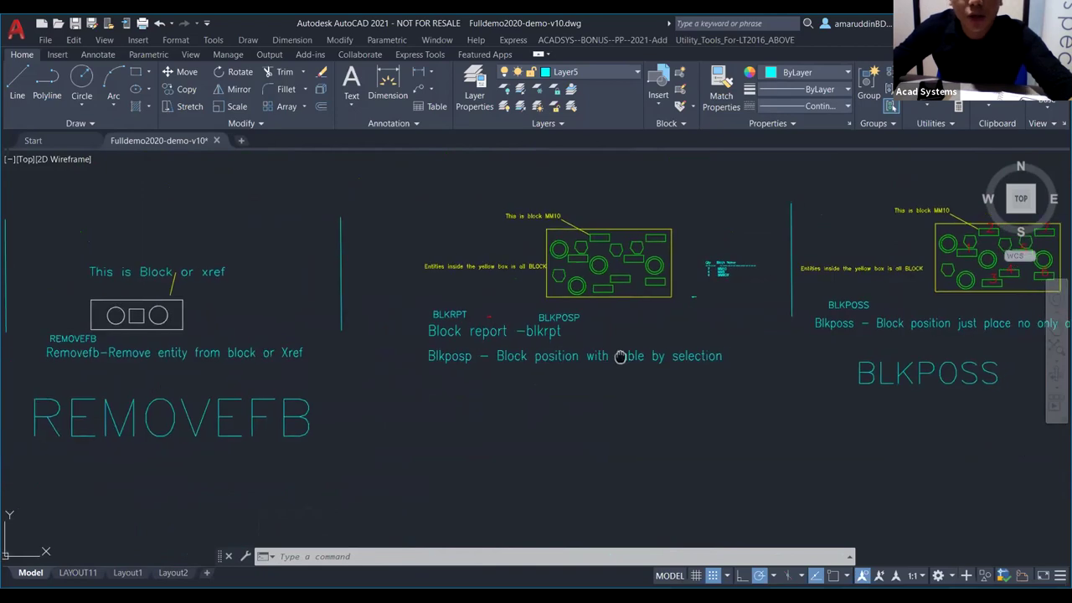
scroll(617, 357, "up", 4)
middle_click_drag(617, 356, 579, 376)
middle_click(579, 376)
middle_click(579, 376)
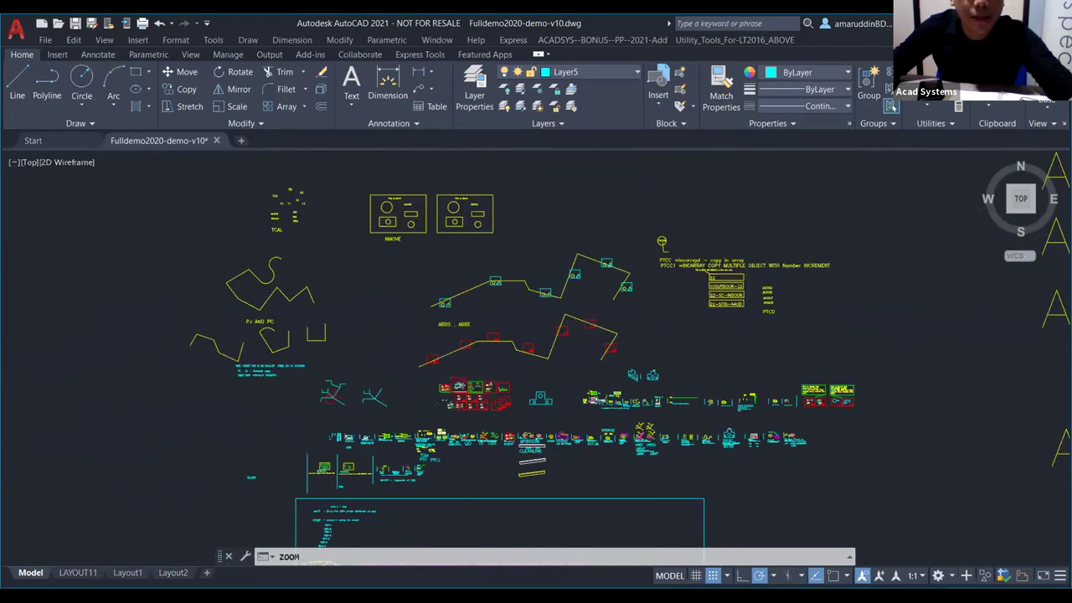
scroll(514, 407, "up", 10)
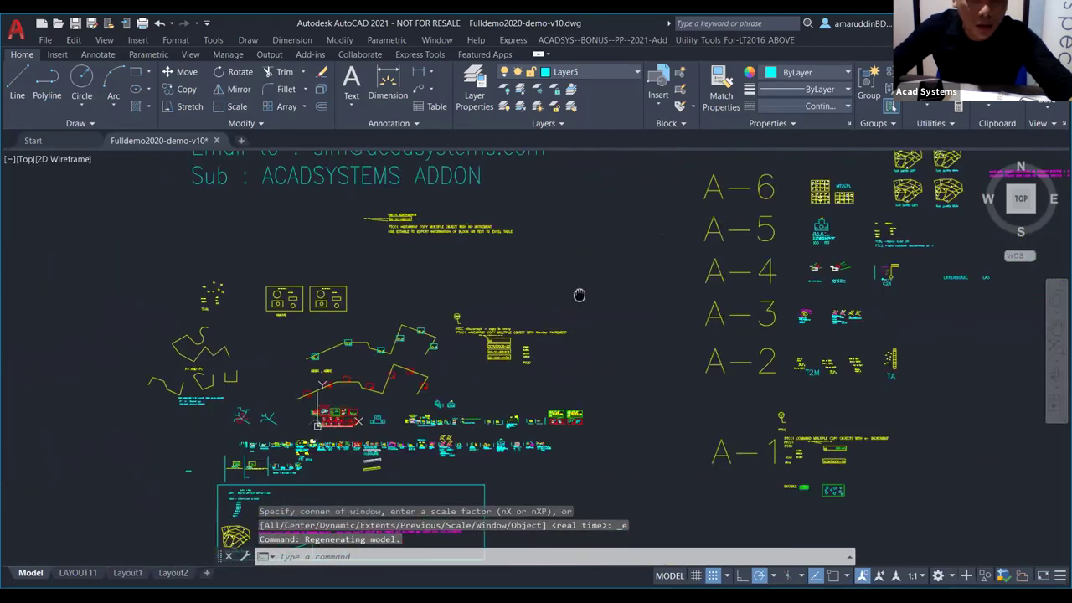
mouse_move(469, 368)
middle_mouse_down()
mouse_move(421, 405)
mouse_move(549, 272)
mouse_move(753, 342)
middle_mouse_up()
scroll(586, 326, "up", 2)
scroll(568, 376, "down", 4)
middle_click_drag(395, 402, 483, 388)
scroll(469, 360, "up", 8)
scroll(466, 351, "down", 3)
scroll(142, 335, "up", 3)
scroll(548, 388, "up", 2)
middle_click_drag(547, 387, 456, 368)
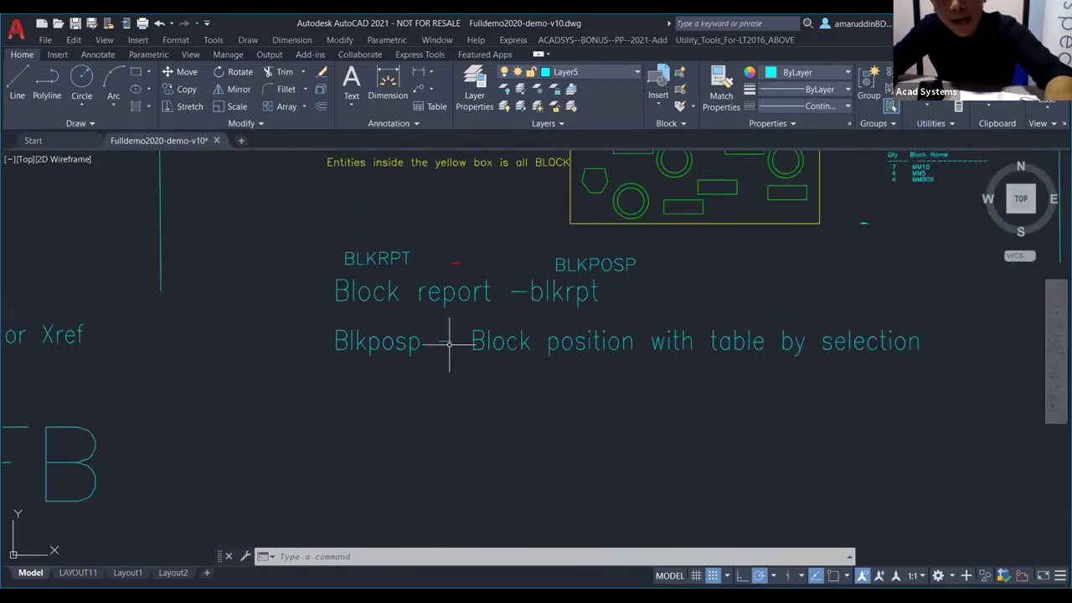
Step: Start the BLKPOSP command with block string MM10 and set the chart's starting point just below the yellow box, near its lower-right corner
type("BLKPOSP")
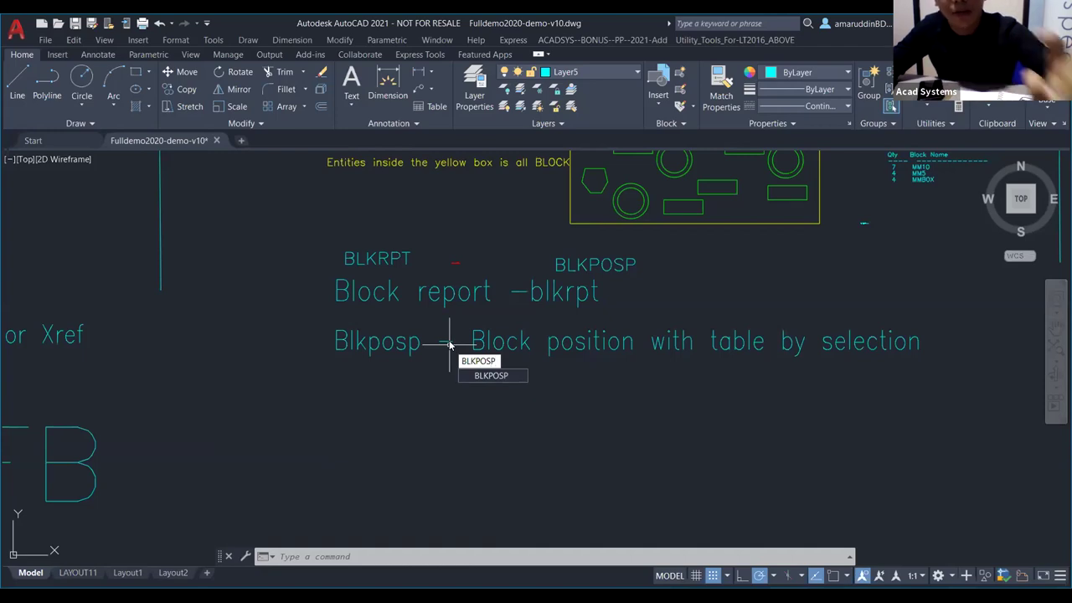
key("Return")
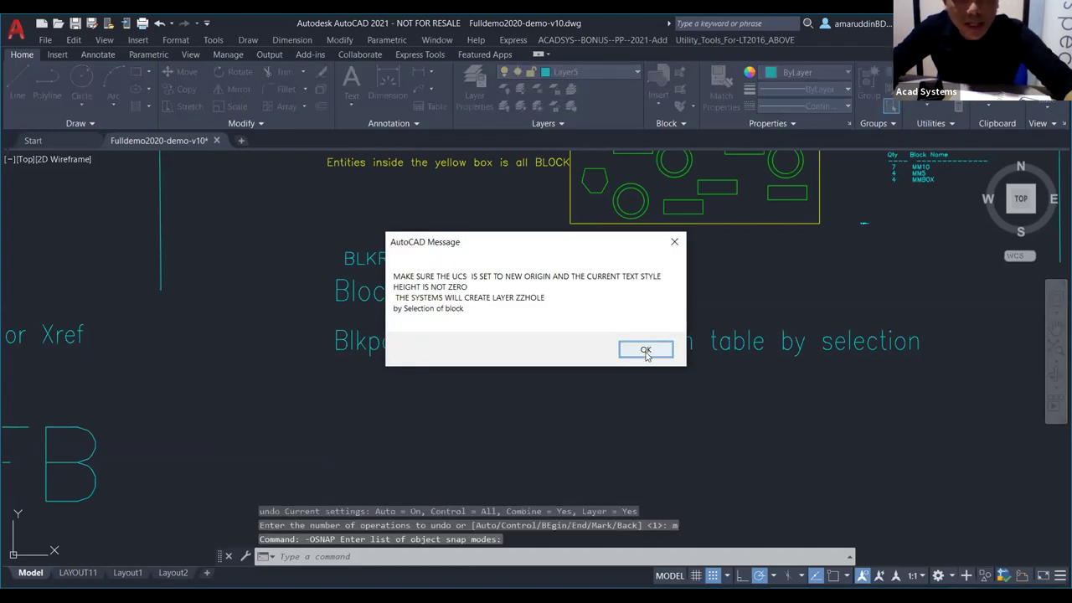
left_click(646, 351)
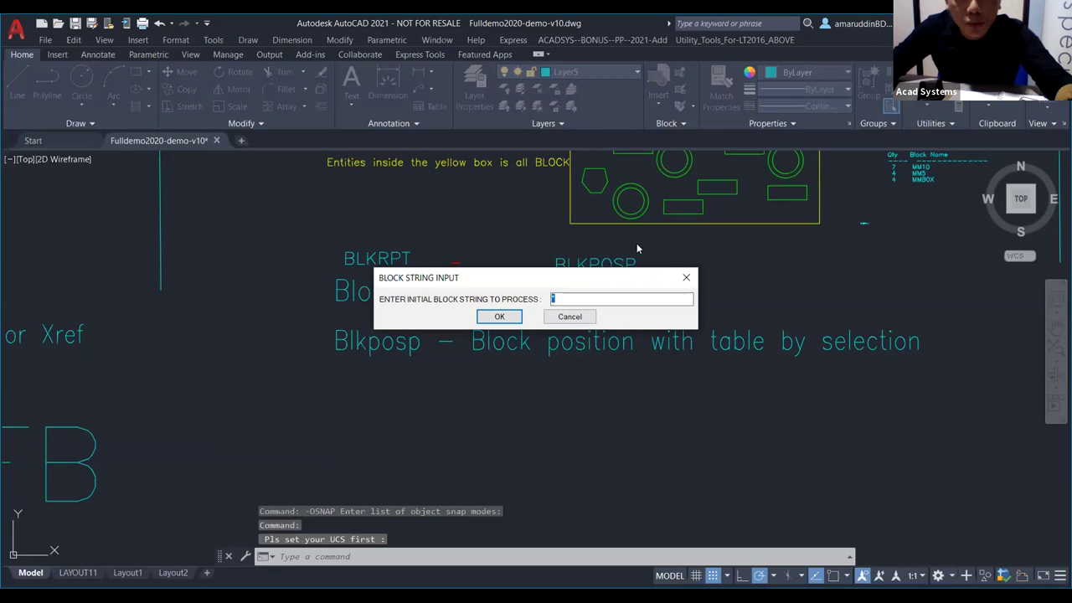
type("MM")
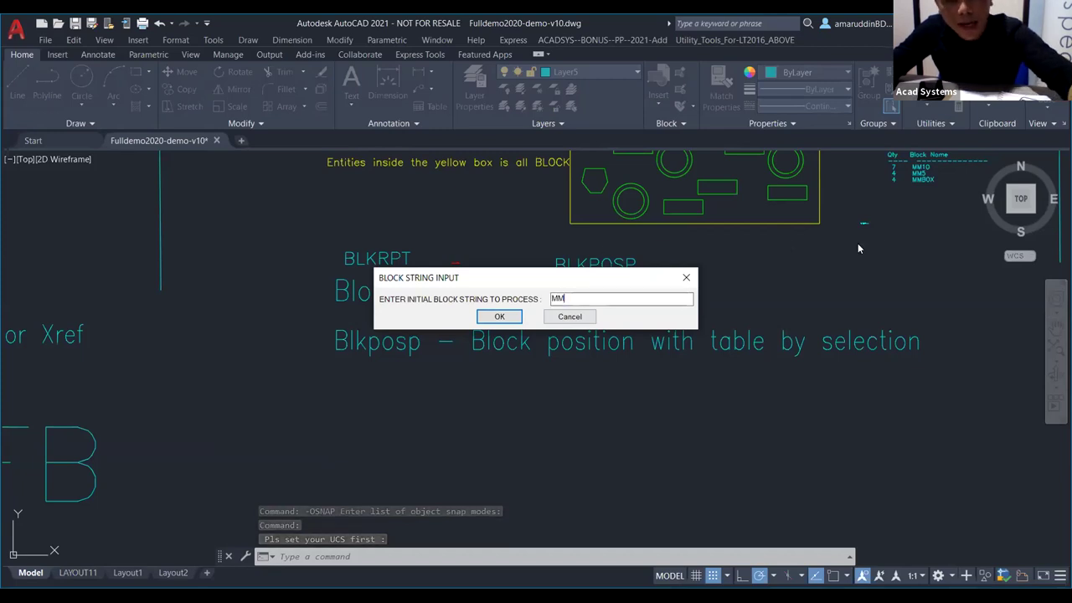
type("10")
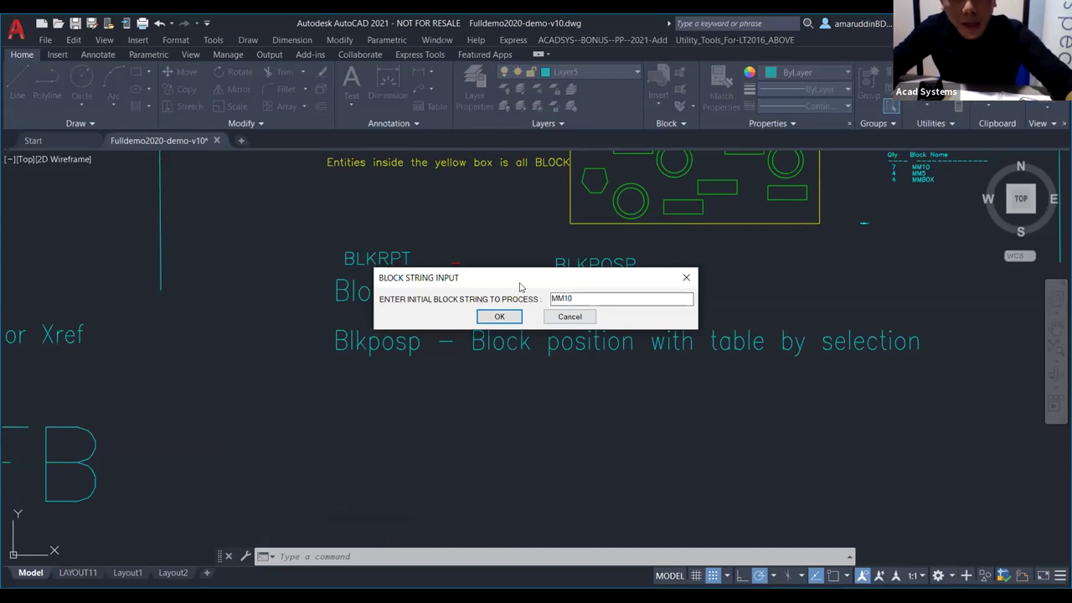
left_click(486, 317)
scroll(514, 310, "up", 1)
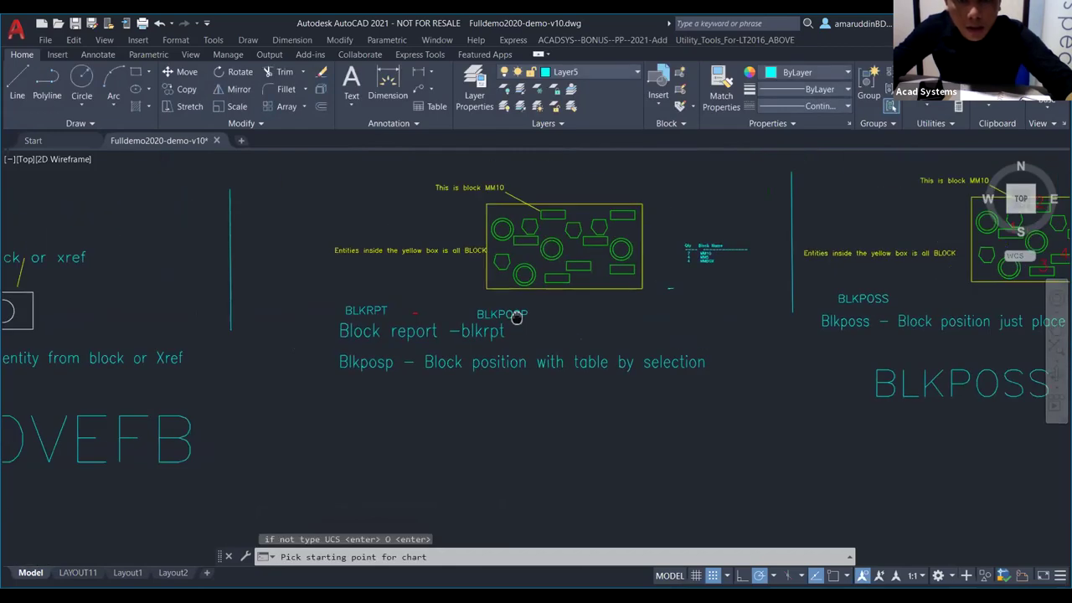
scroll(586, 311, "up", 3)
middle_click_drag(586, 310, 545, 353)
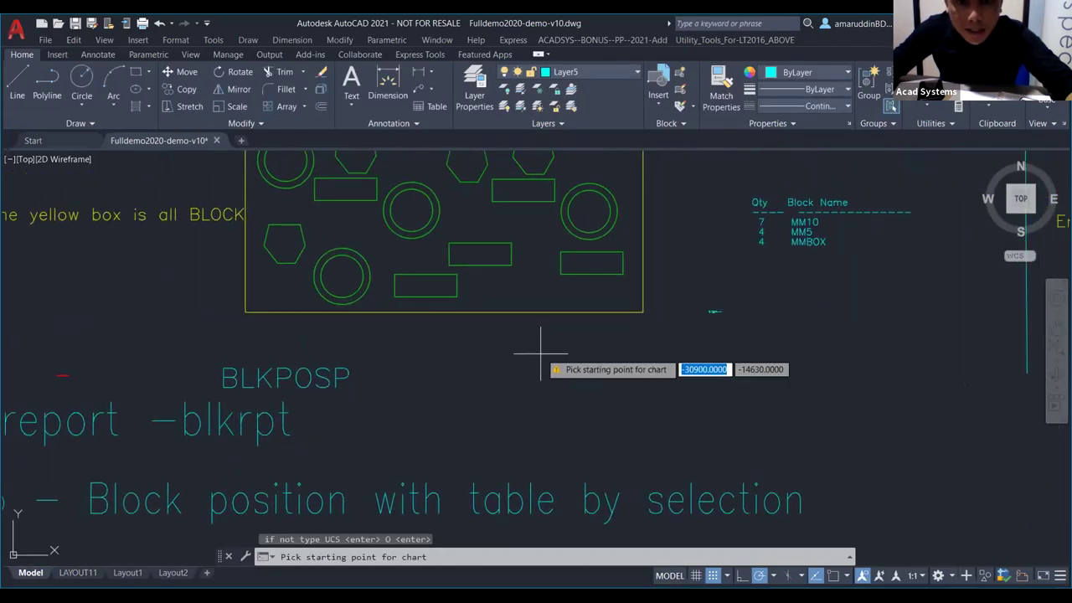
left_click(545, 360)
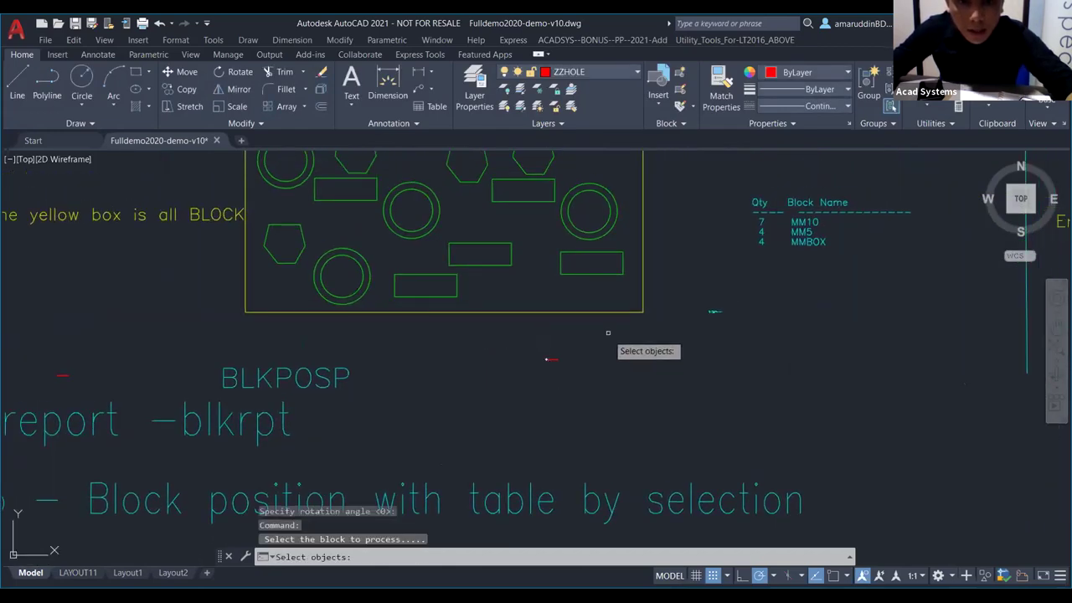
Step: Select all blocks inside the yellow box with a crossing window as the blocks to process and finish the BLKPOSP position table
scroll(611, 334, "up", 2)
middle_click_drag(612, 335, 710, 378)
scroll(729, 382, "down", 2)
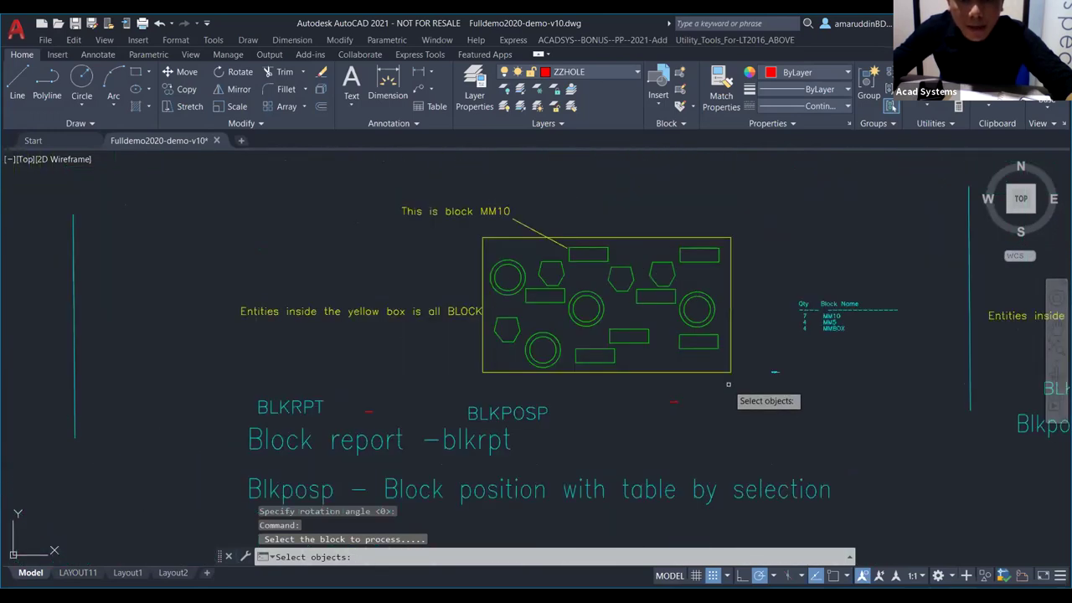
scroll(754, 388, "up", 2)
left_click(751, 385)
scroll(622, 295, "down", 3)
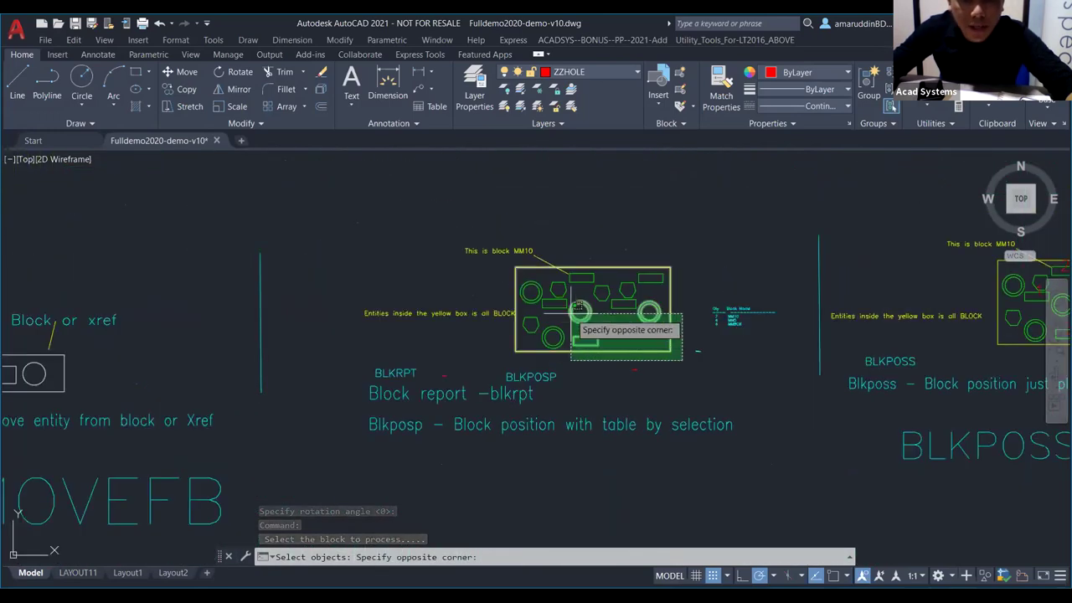
left_click(512, 266)
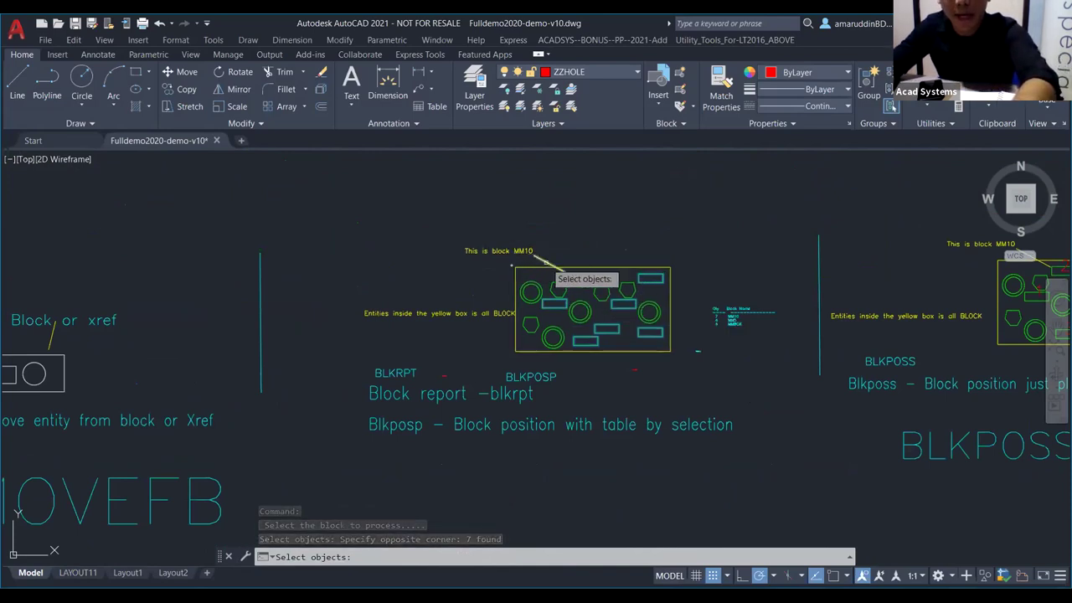
key("Return")
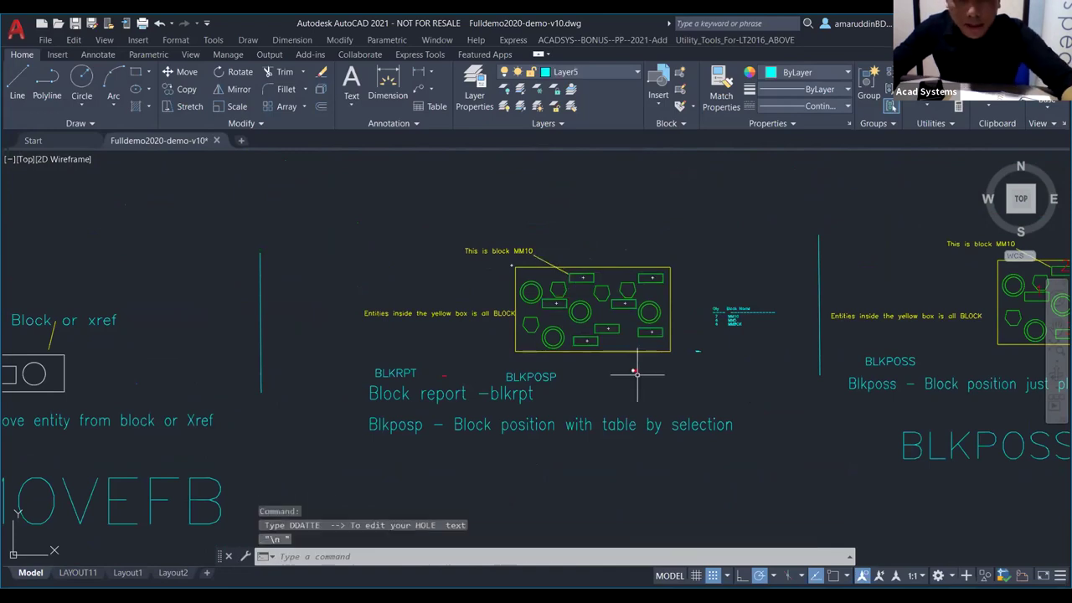
Step: Examine the coordinates and block names in the new MM10 position table, and compare it with the blocks in the yellow box
scroll(636, 373, "up", 15)
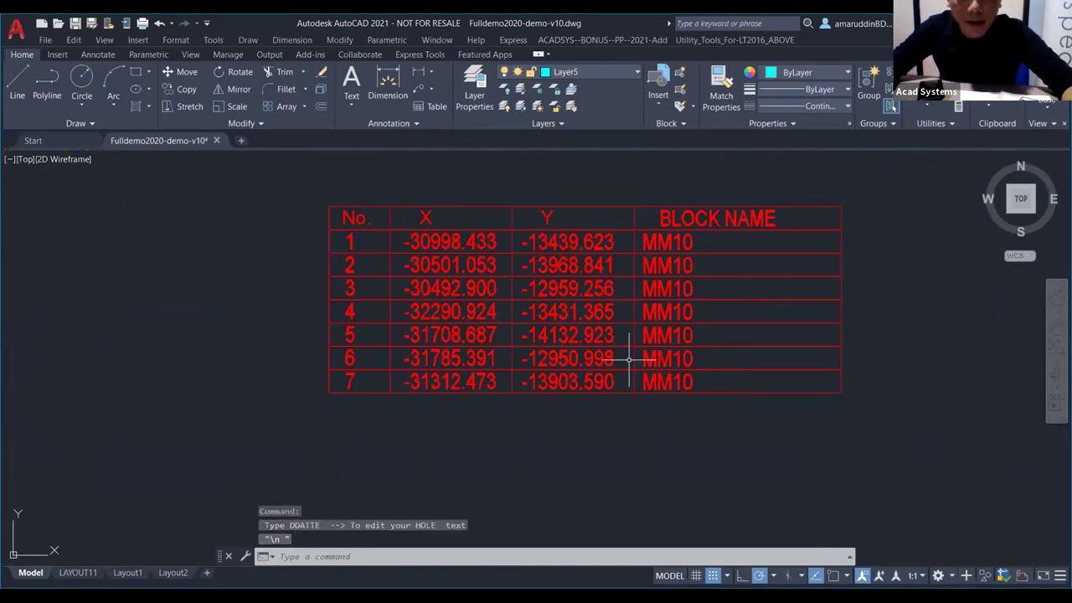
scroll(629, 360, "up", 2)
scroll(627, 409, "down", 2)
middle_click_drag(627, 411, 682, 422)
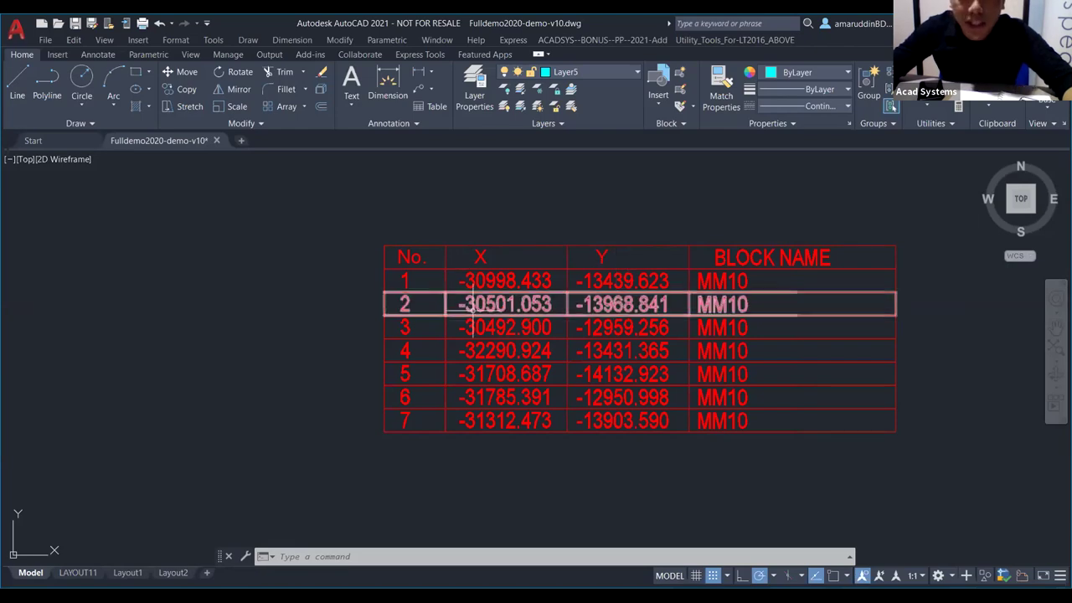
scroll(491, 303, "down", 5)
scroll(491, 303, "up", 5)
scroll(491, 314, "down", 2)
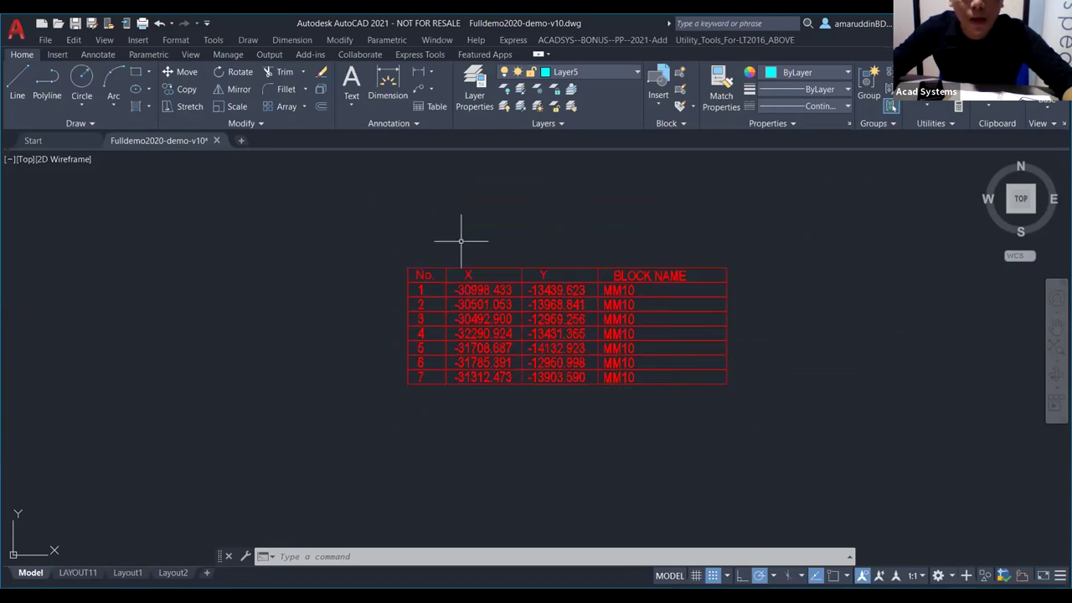
scroll(478, 227, "down", 5)
middle_click_drag(478, 227, 625, 400)
scroll(625, 400, "down", 4)
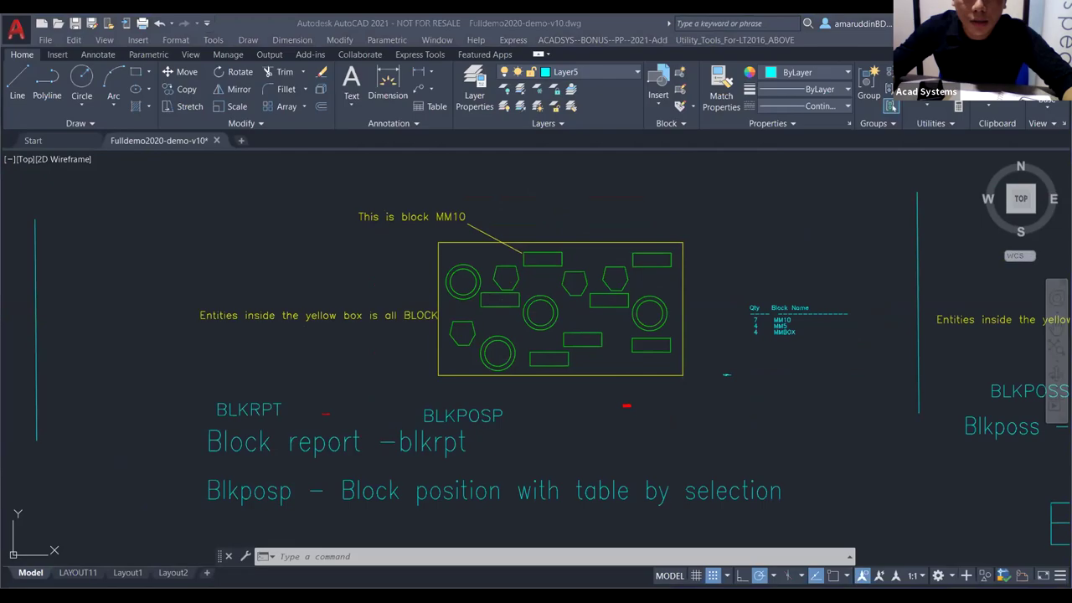
Step: Switch to the presentation, advance to the LAS layer states manager slide, and return to the AutoCAD drawing
key("alt+Tab")
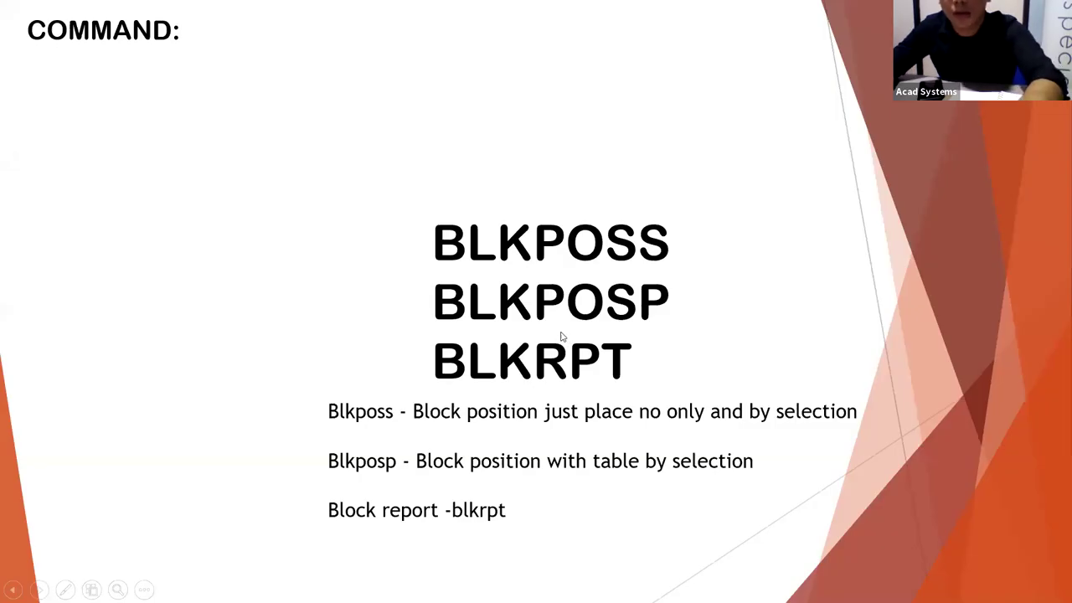
key("Right")
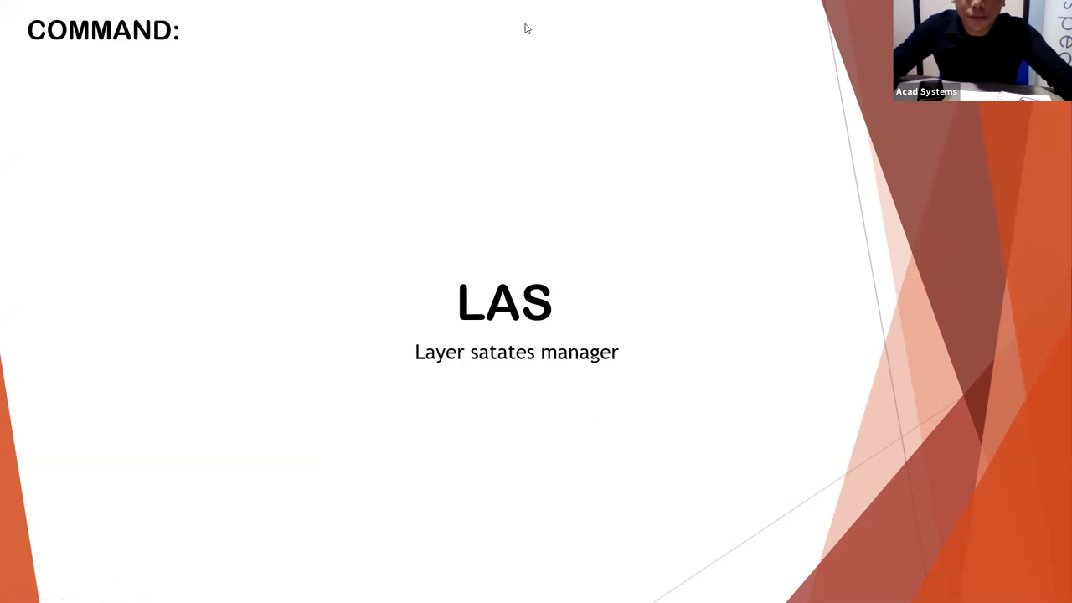
key("alt+Tab")
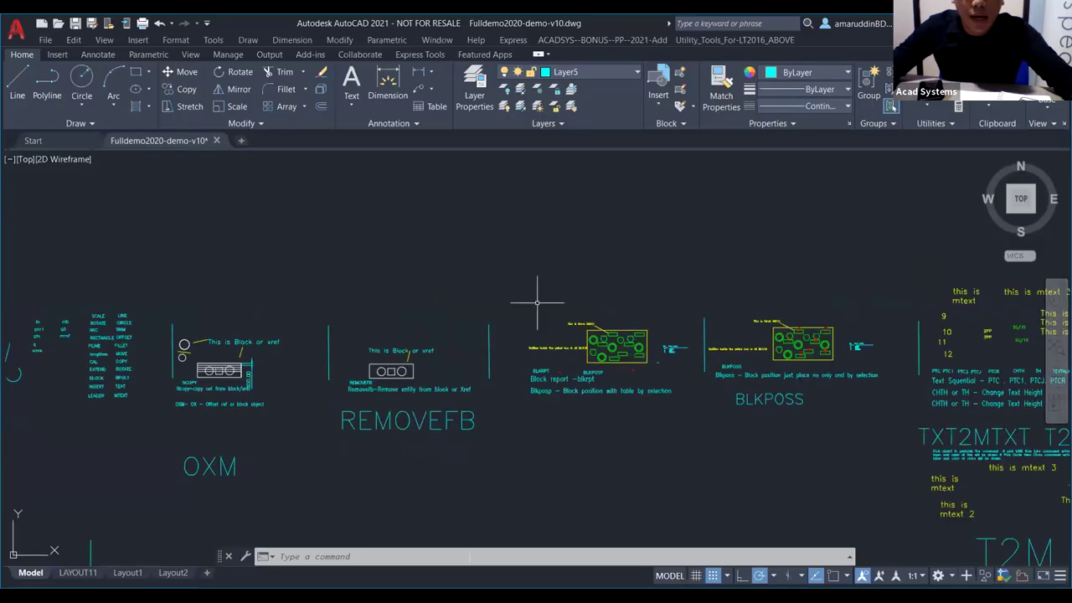
scroll(544, 306, "down", 3)
scroll(465, 295, "up", 3)
scroll(464, 295, "up", 2)
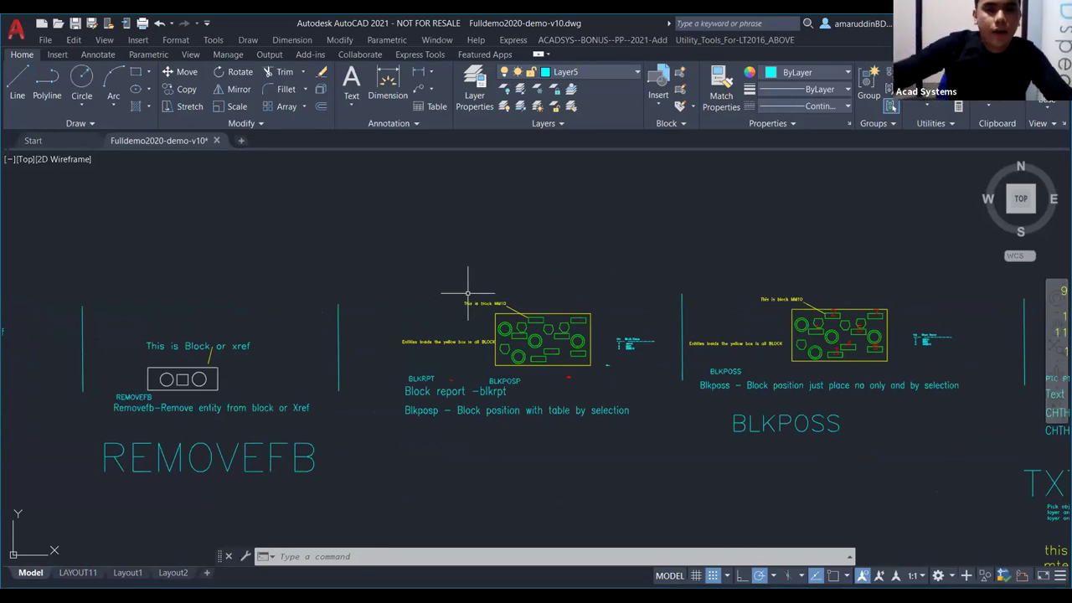
Step: Save the current layer settings as a new layer state named COPY with the LAS command, and restore that state
key("Escape")
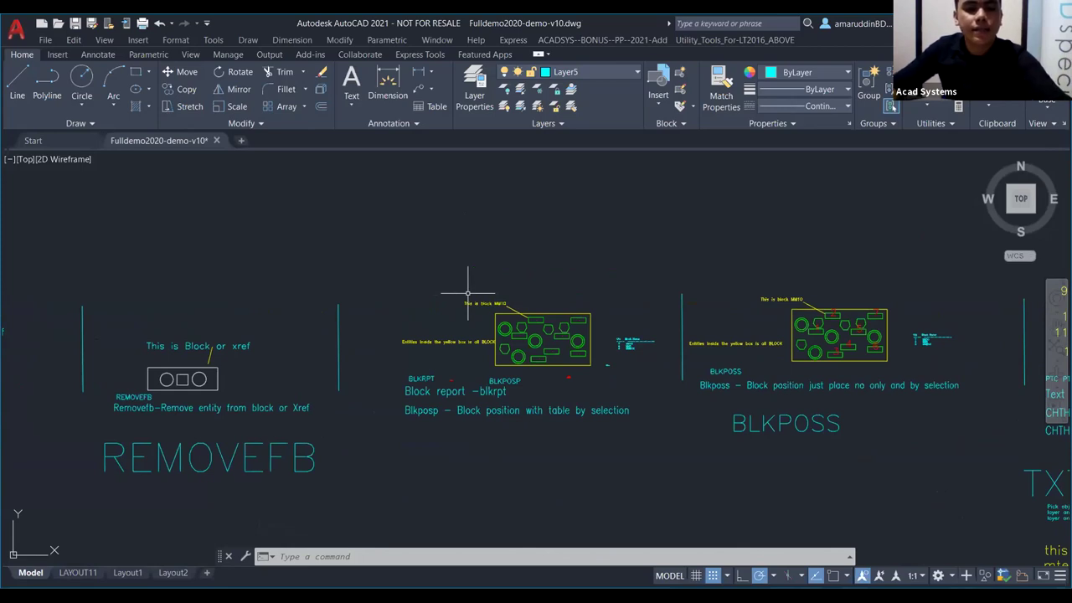
key("Escape")
key("Escape")
key("Escape")
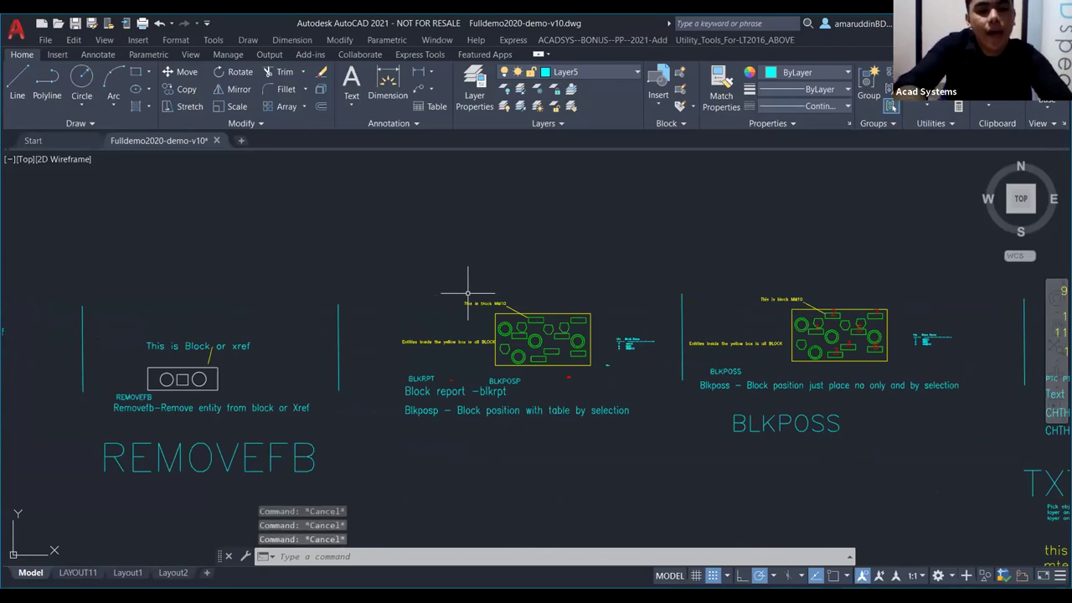
type("LAS")
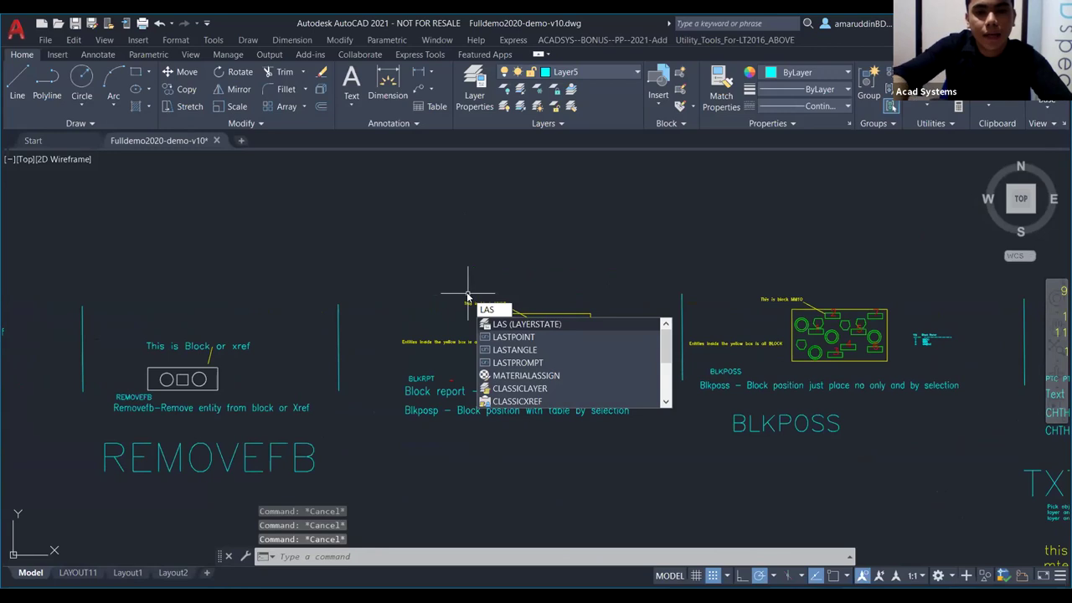
key("Return")
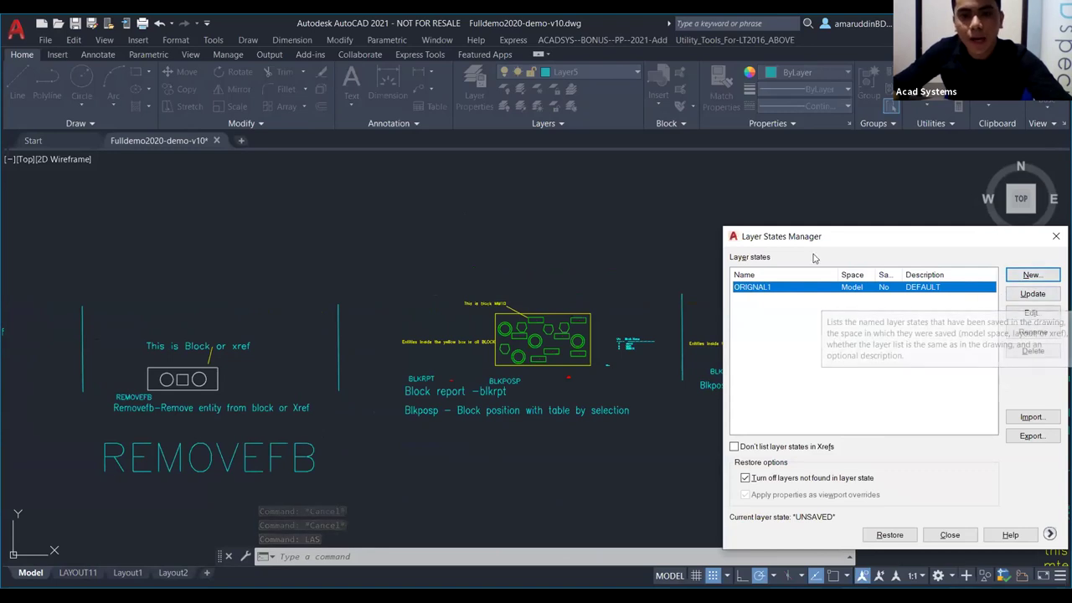
left_click(1032, 274)
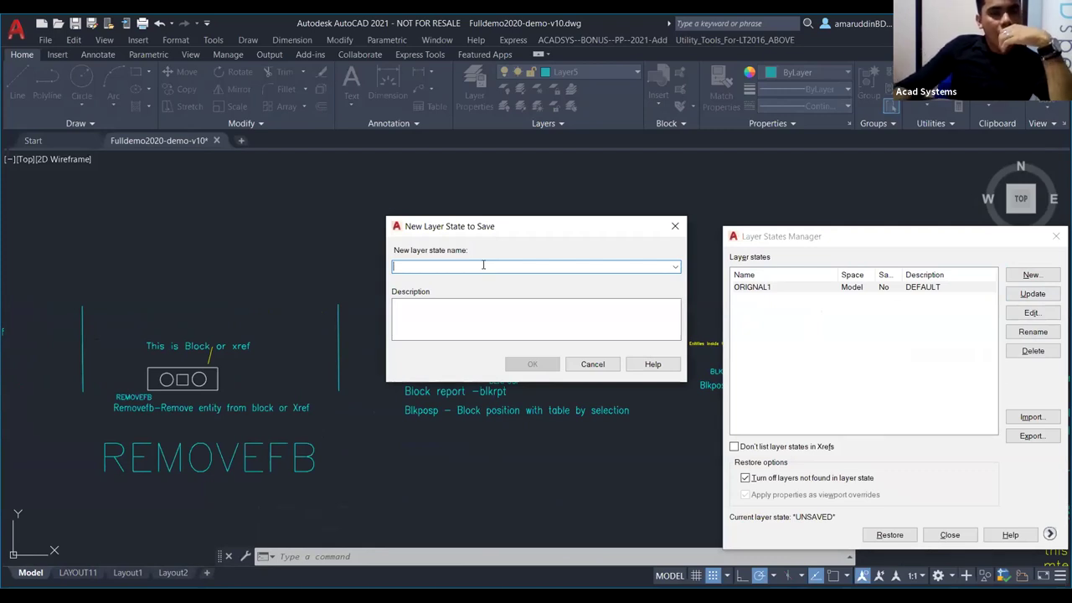
type("COPY")
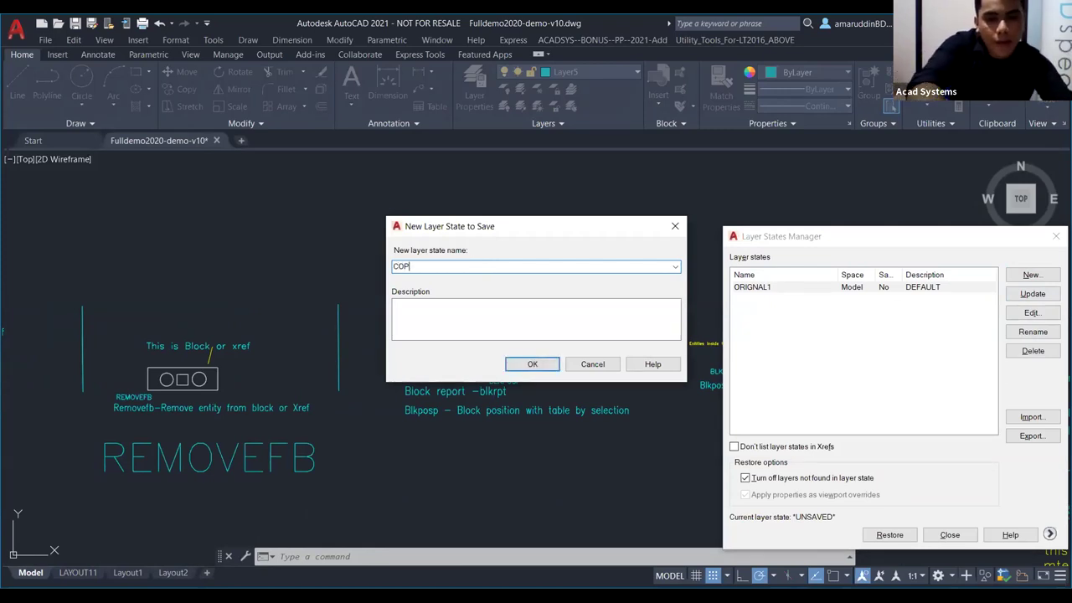
left_click(551, 370)
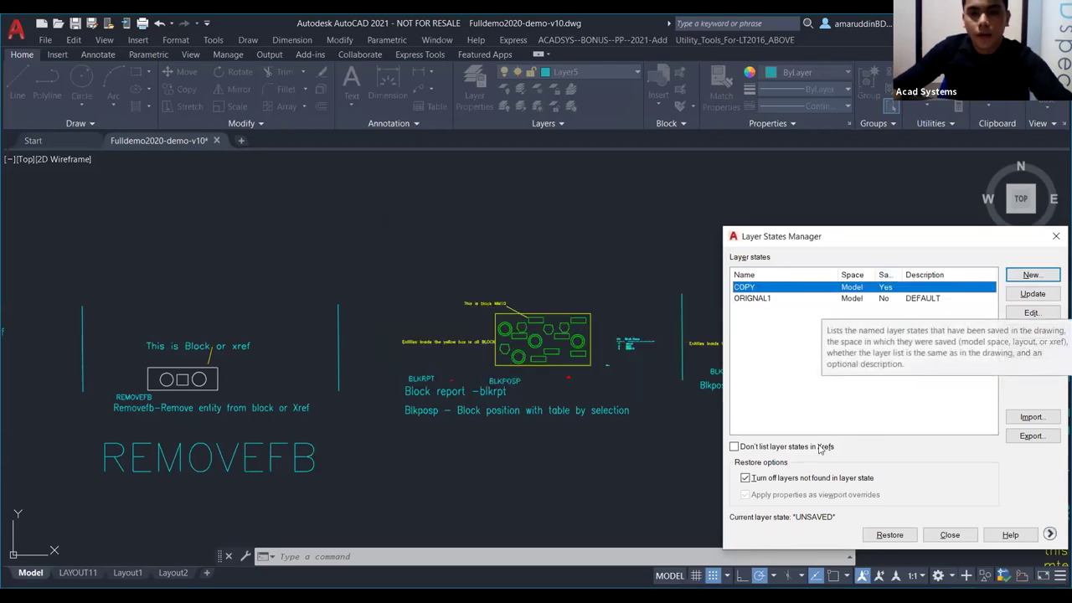
left_click(897, 540)
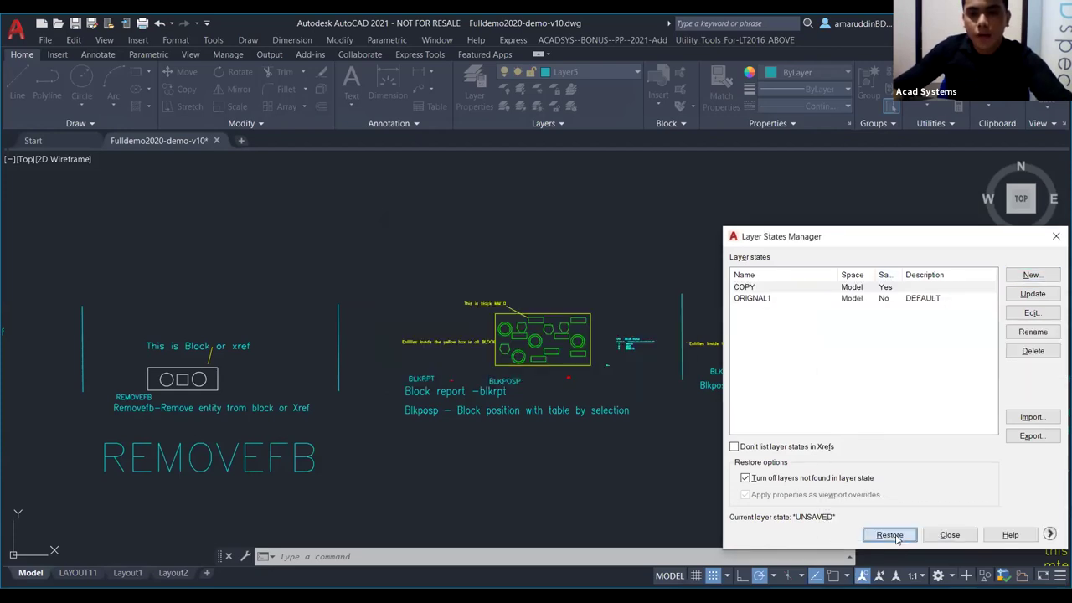
Step: Turn off Layer1, Layer2, Layer3, Layer6 and the current layer, Layer5
scroll(667, 313, "up", 5)
scroll(503, 299, "down", 3)
scroll(445, 271, "up", 2)
scroll(505, 316, "up", 4)
scroll(514, 282, "down", 4)
mouse_move(514, 283)
middle_mouse_down()
mouse_move(531, 340)
mouse_move(545, 342)
middle_mouse_up()
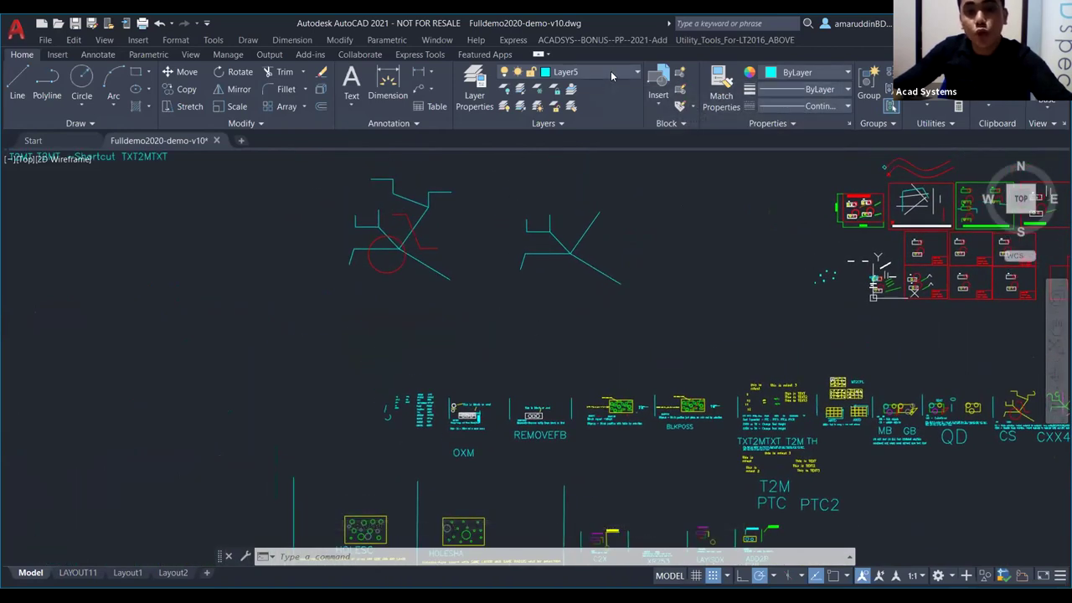
left_click(611, 74)
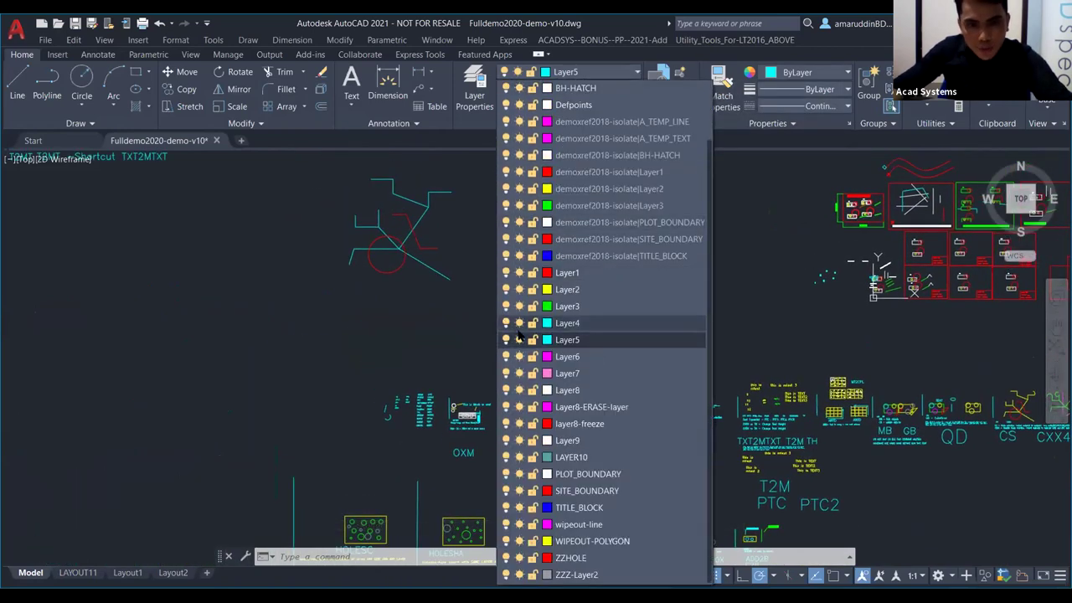
left_click(505, 272)
left_click(506, 289)
left_click(505, 306)
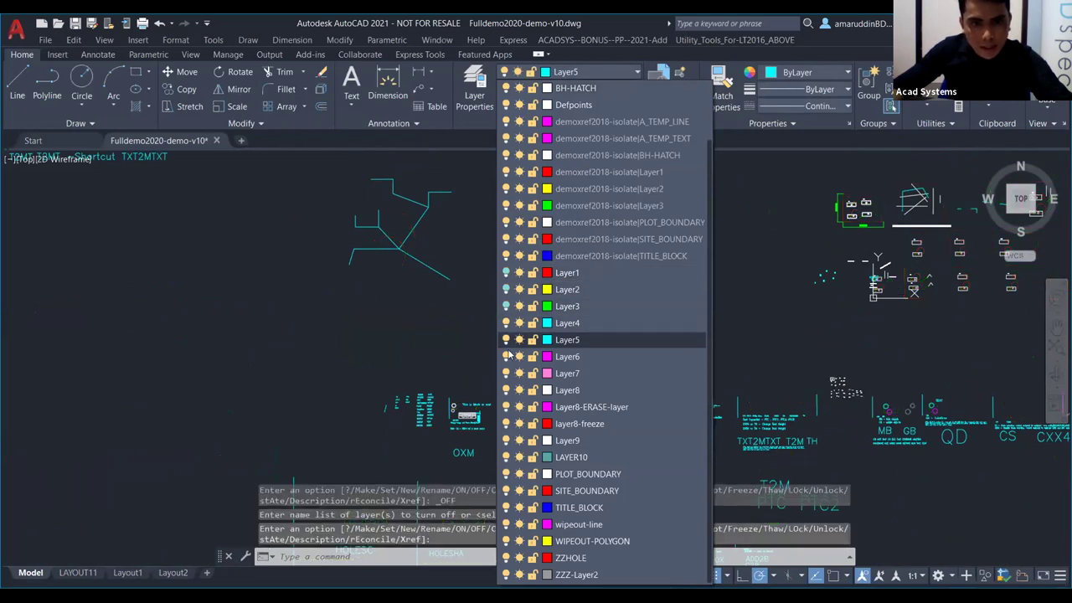
left_click(505, 323)
left_click(505, 340)
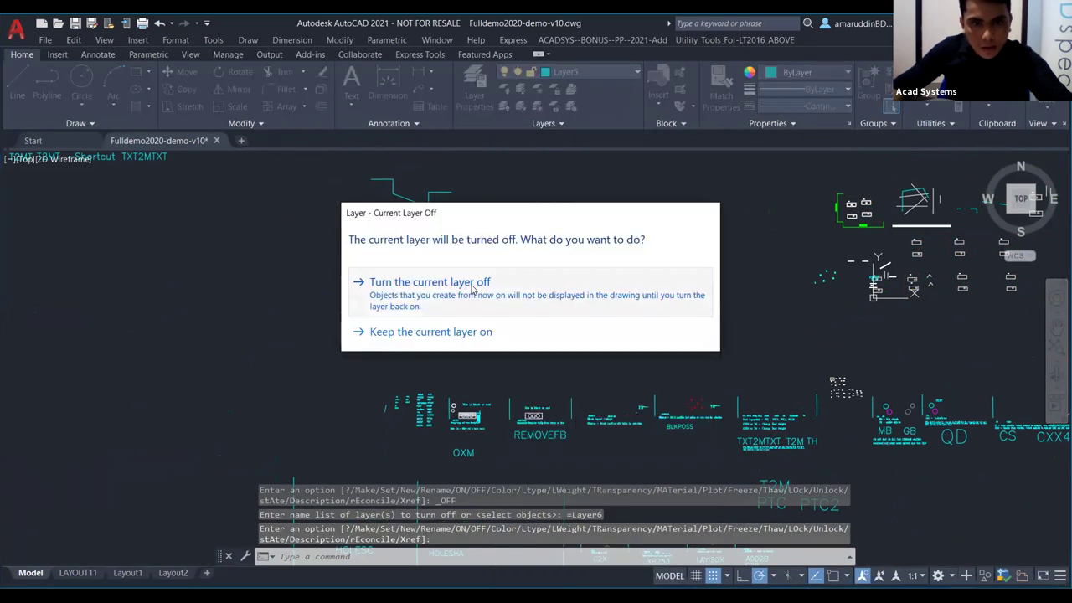
left_click(443, 347)
middle_click_drag(740, 419, 551, 348)
scroll(473, 327, "down", 3)
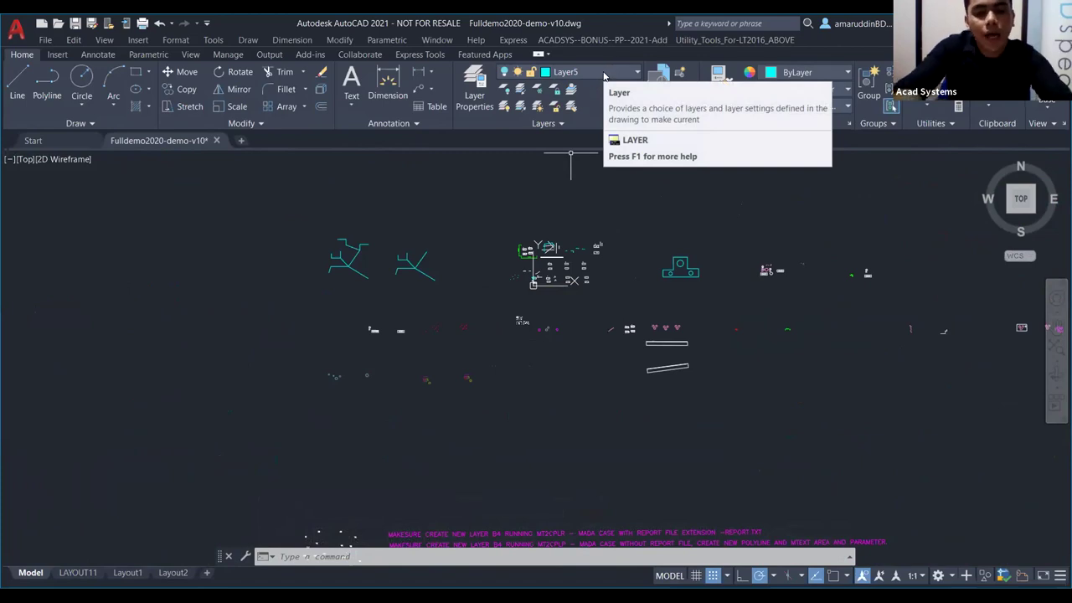
type("-la")
key("Return")
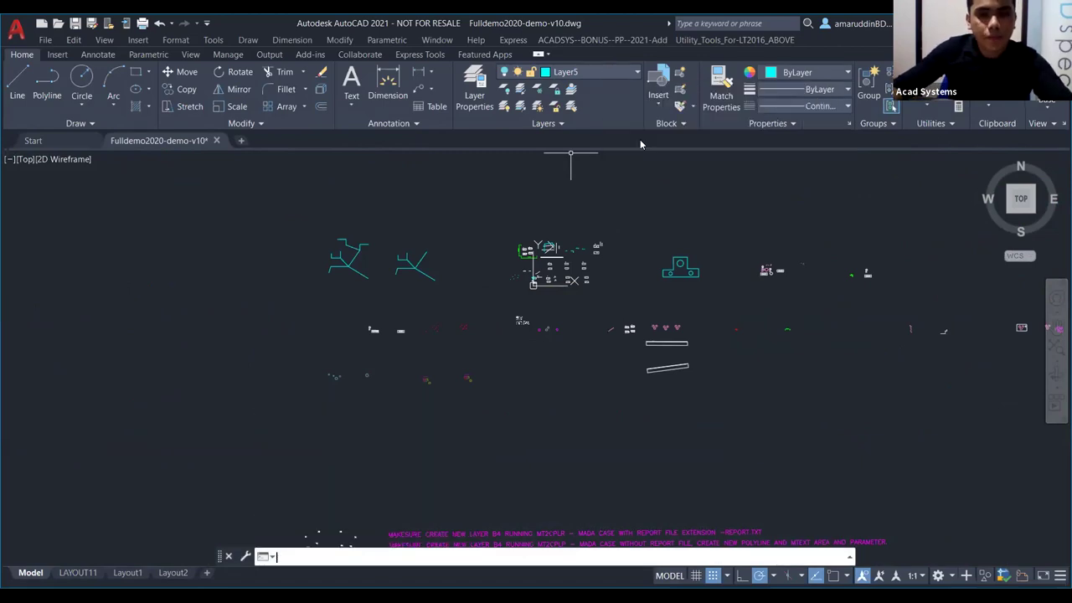
key("Escape")
key("Escape")
Step: Restore the saved layer state ORIGNAL1 with the LAS command
type("las")
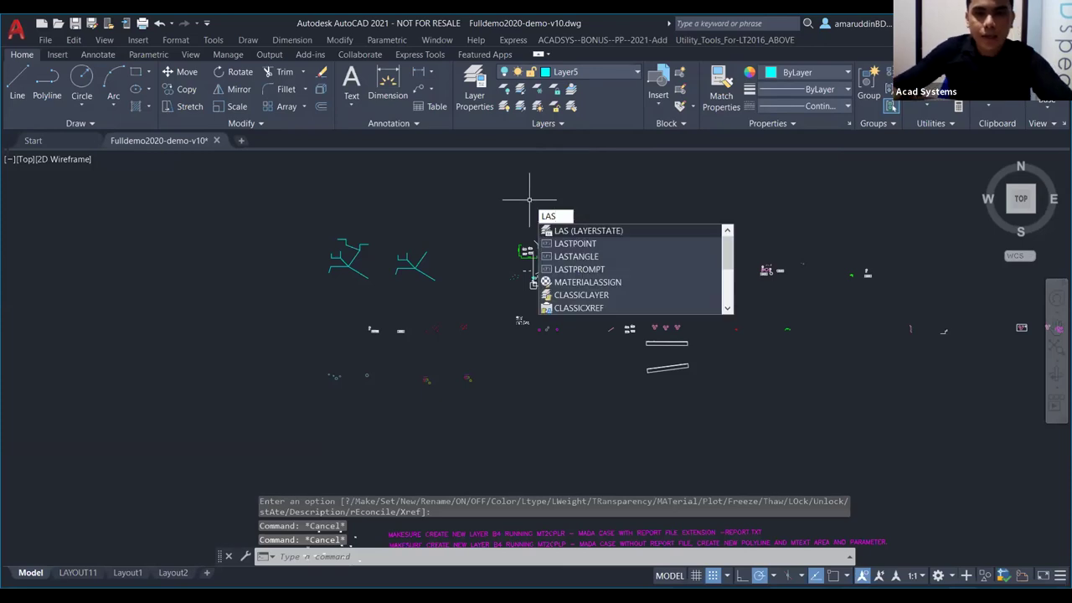
key("Return")
left_click(753, 298)
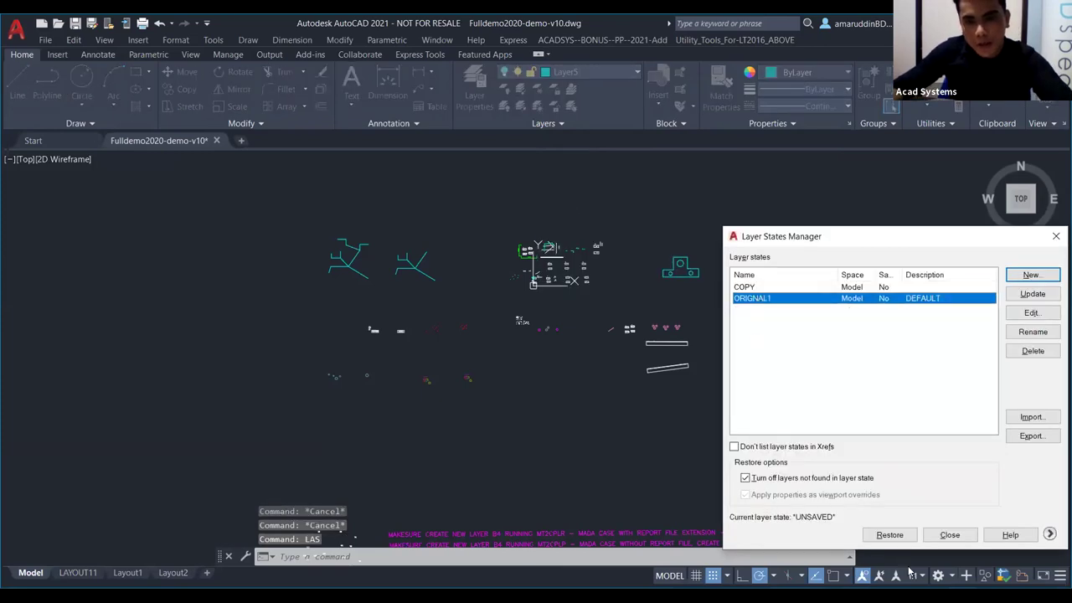
left_click(889, 534)
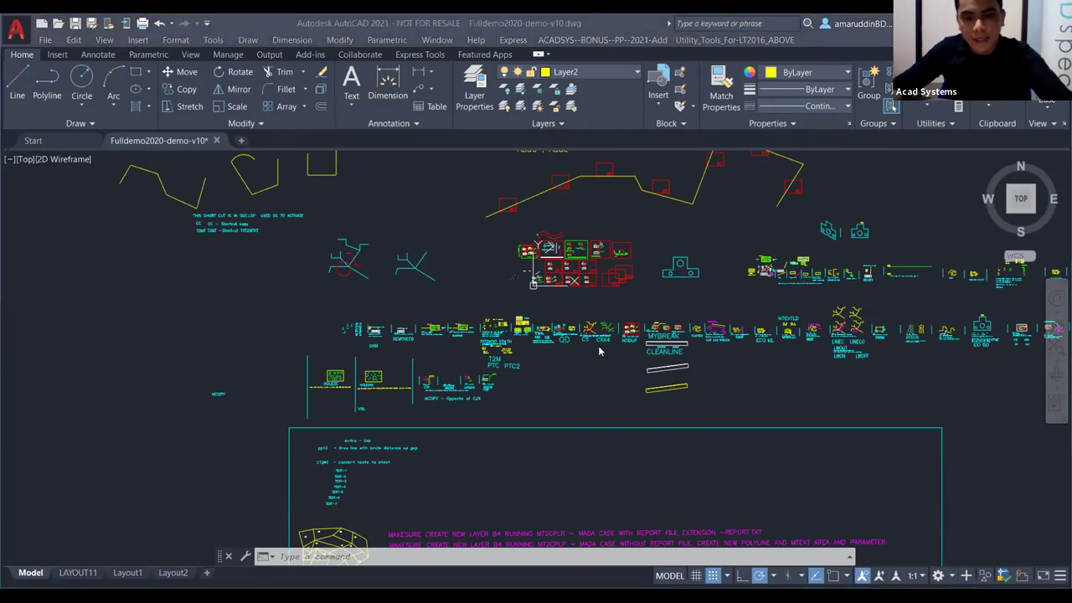
Step: Show the LAYISOX slide in the presentation, return to the AutoCAD drawing, and find the LAYISOX xref sample
key("alt+Tab")
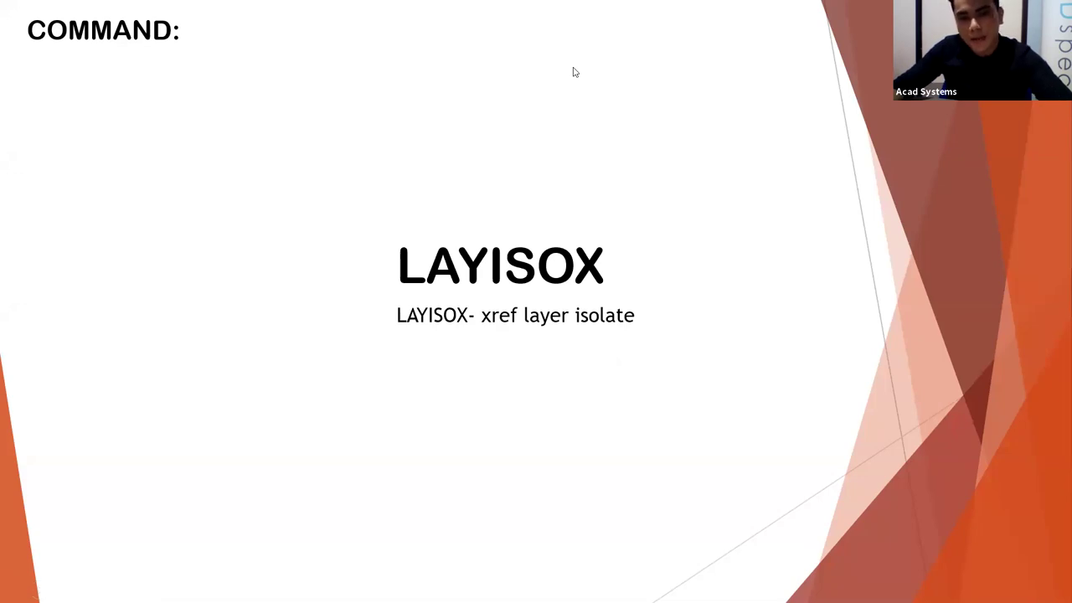
left_click(574, 588)
scroll(618, 367, "up", 5)
scroll(618, 366, "up", 2)
scroll(605, 394, "down", 5)
key("Escape")
key("Escape")
key("Escape")
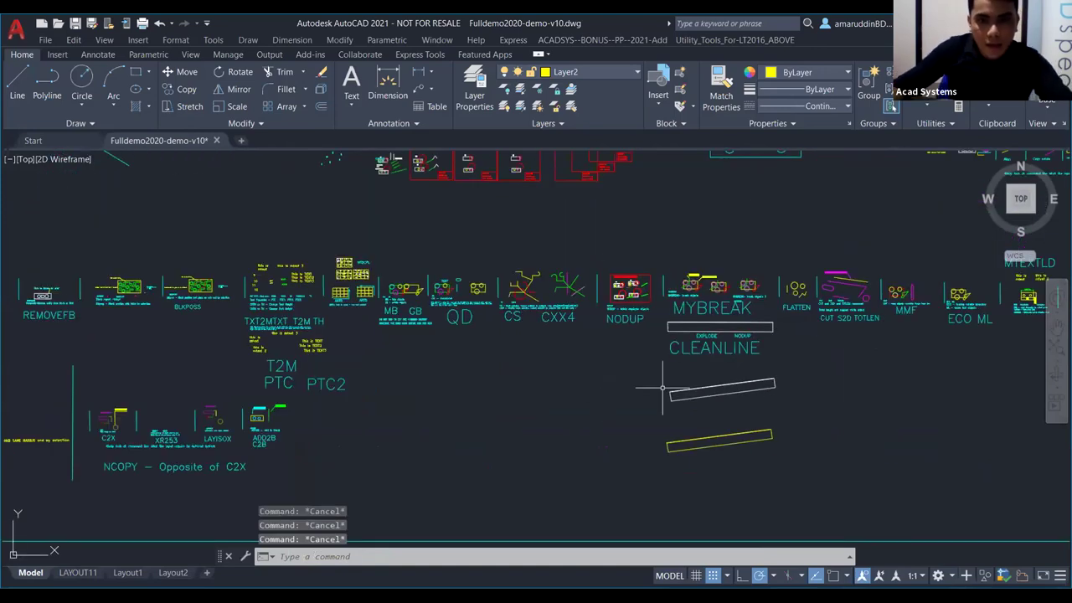
scroll(385, 377, "down", 3)
middle_click_drag(318, 398, 384, 371)
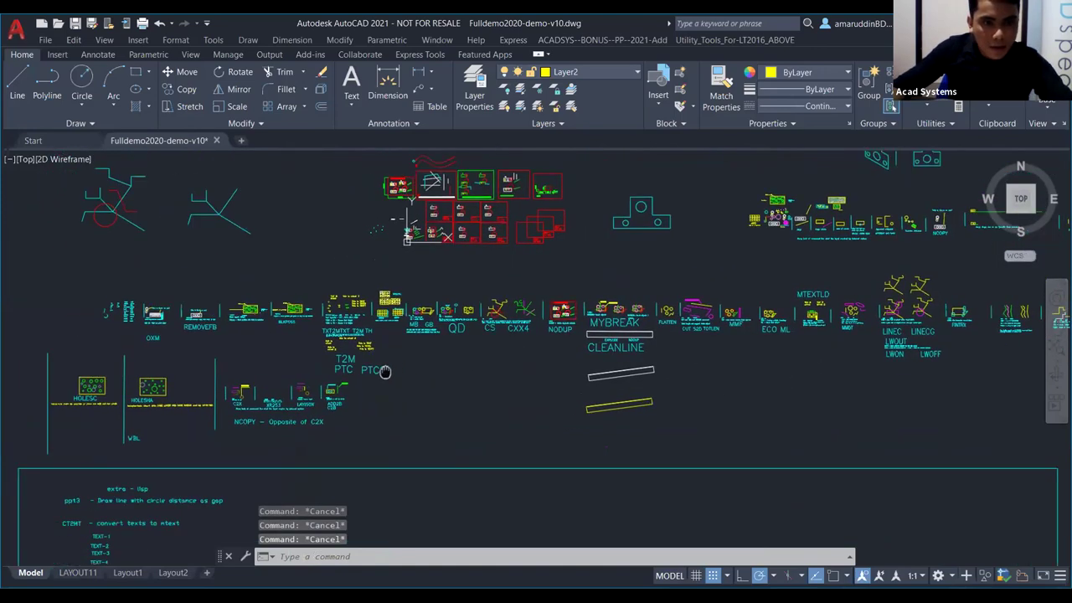
scroll(298, 416, "up", 3)
scroll(564, 318, "up", 3)
scroll(503, 351, "down", 3)
scroll(457, 355, "down", 3)
scroll(457, 355, "up", 3)
mouse_move(400, 376)
middle_mouse_down()
mouse_move(462, 361)
mouse_move(548, 435)
mouse_move(590, 413)
middle_mouse_up()
scroll(462, 362, "up", 10)
key("Escape")
key("Escape")
key("Escape")
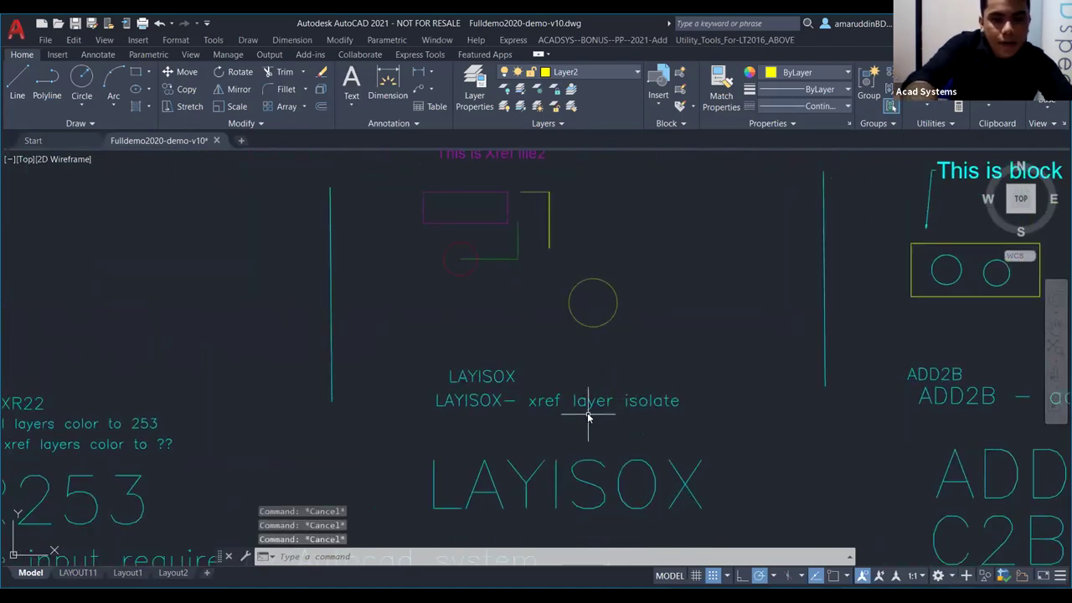
Step: Isolate the xref layer of the red circle in the sample with the LAYISOX command
type("LA")
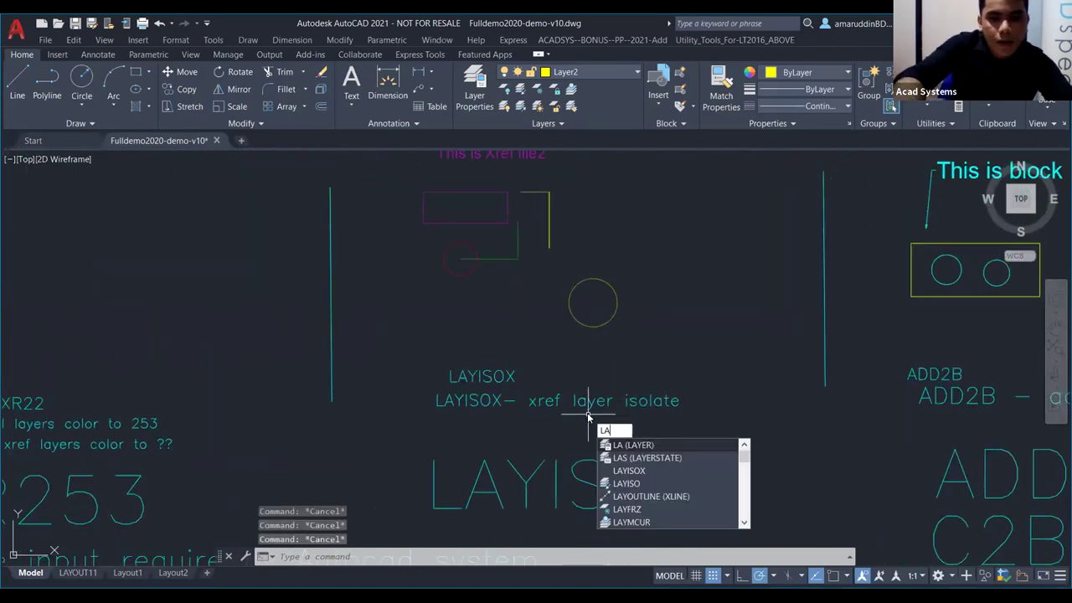
left_click(634, 470)
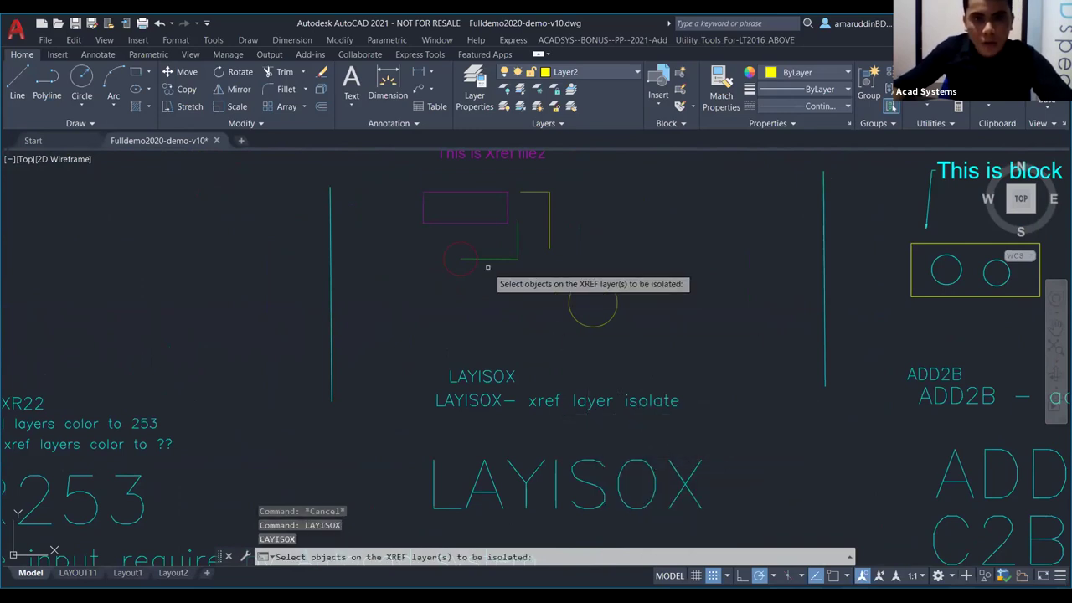
scroll(469, 268, "down", 2)
middle_click_drag(464, 293, 461, 347)
scroll(464, 335, "up", 6)
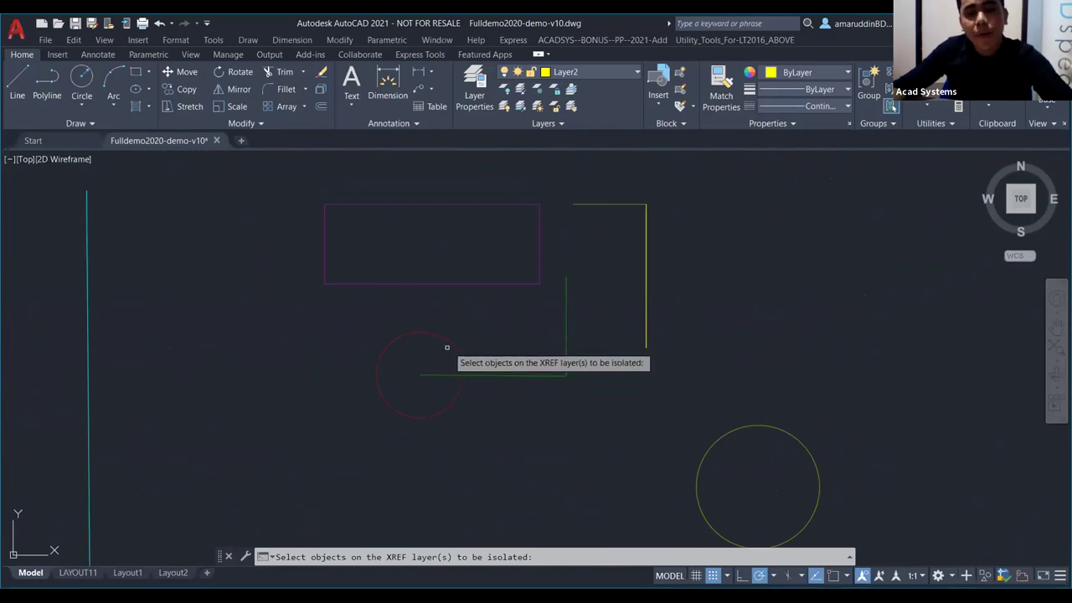
left_click(449, 344)
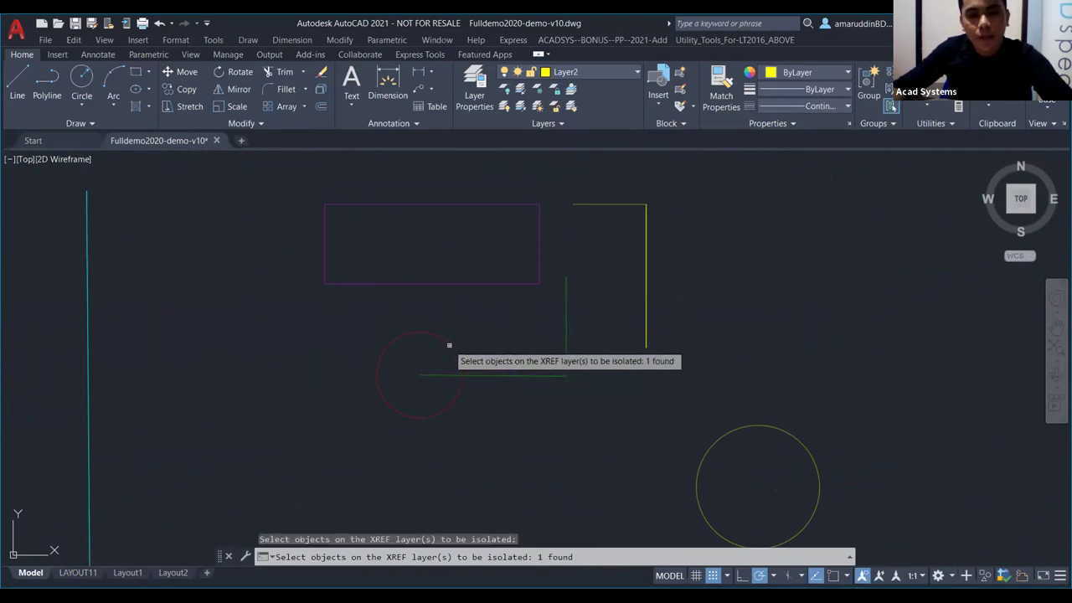
key("Return")
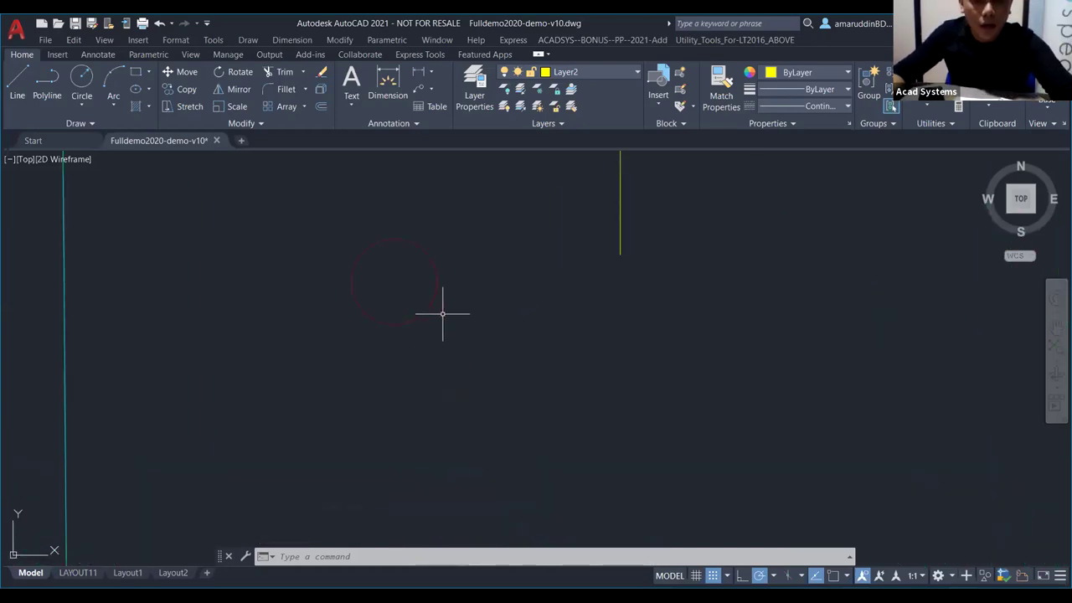
Step: Examine the xref objects in the LAYISOX sample against the neighbouring samples after the isolation
scroll(442, 314, "up", 2)
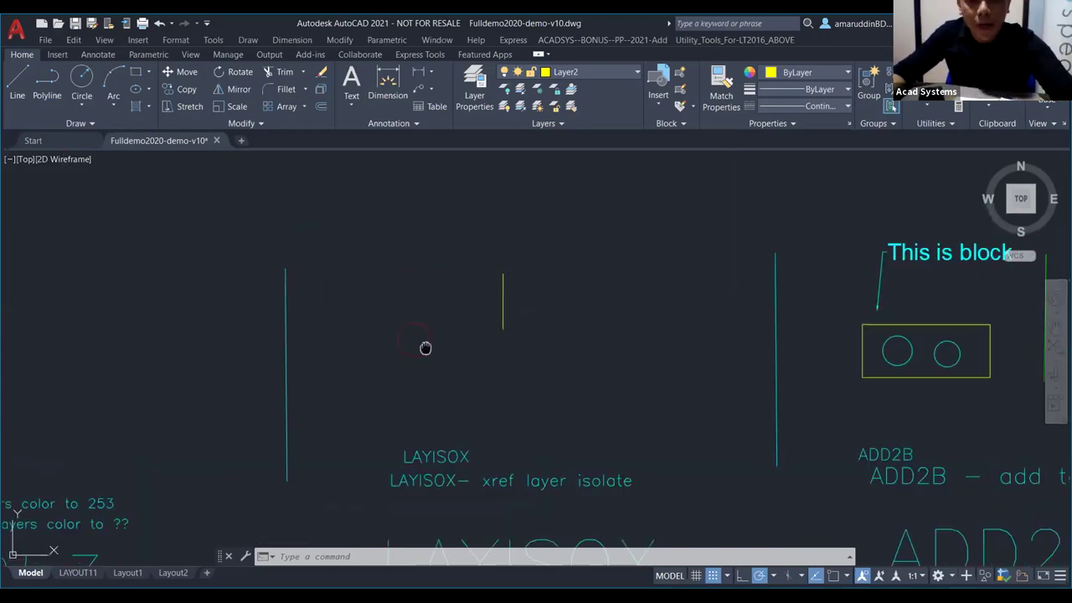
scroll(402, 315, "down", 3)
scroll(402, 316, "up", 3)
key("Escape")
key("Escape")
scroll(436, 330, "up", 2)
scroll(435, 330, "down", 4)
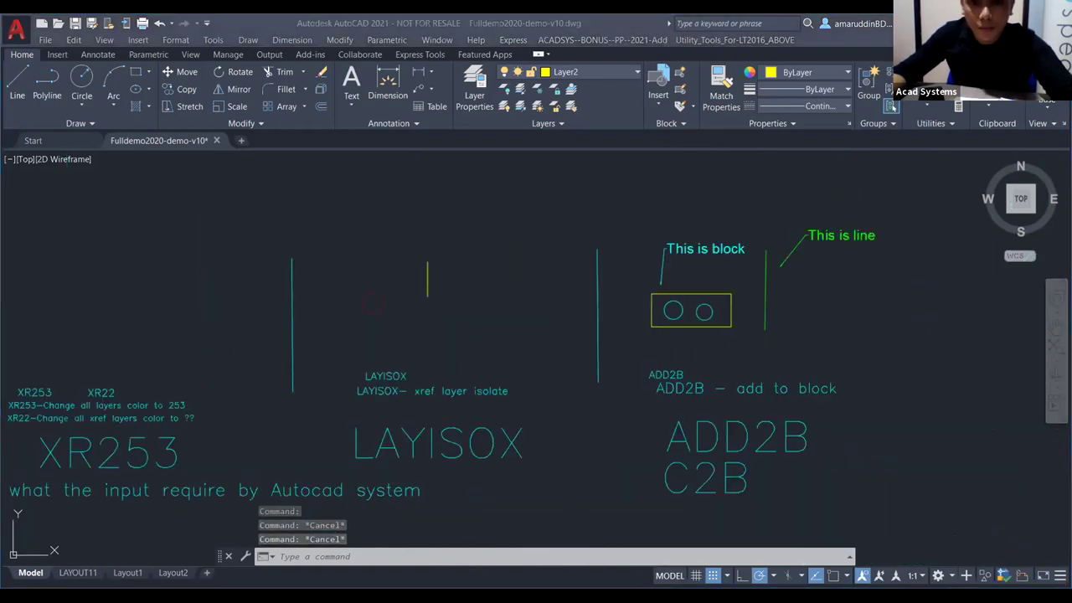
Step: Switch to the presentation, advance to the PPT3 auto numbering slide, and return to the AutoCAD drawing
key("alt+Tab")
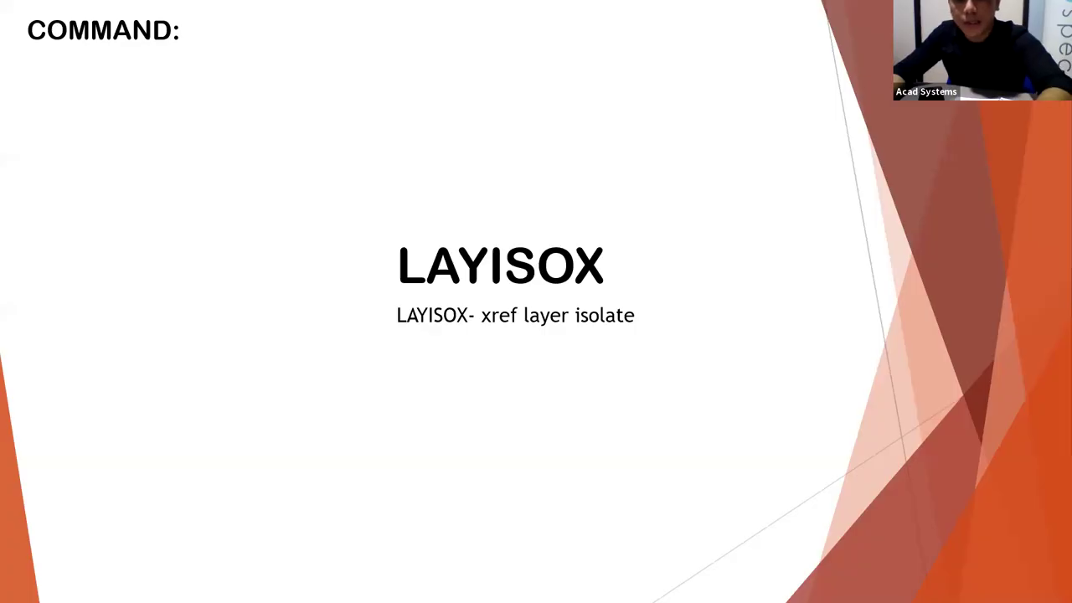
key("Right")
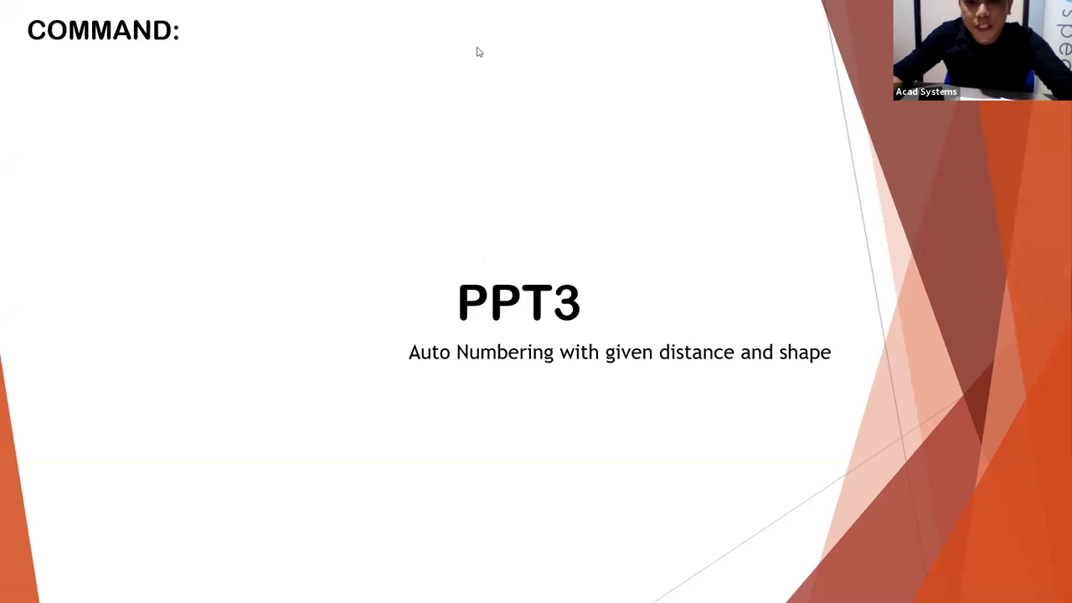
key("alt+Tab")
Step: Start the PPT3 command in an empty area with a gap distance of 1000 and the text string SUNGAI
scroll(645, 402, "down", 10)
scroll(491, 411, "up", 10)
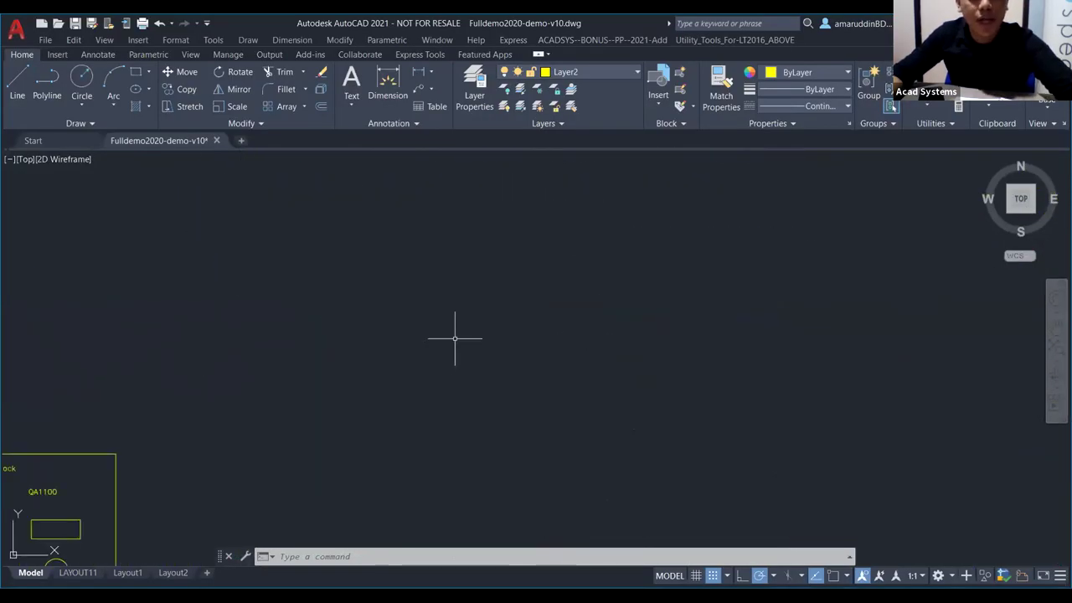
key("Escape")
key("Escape")
type("PPT")
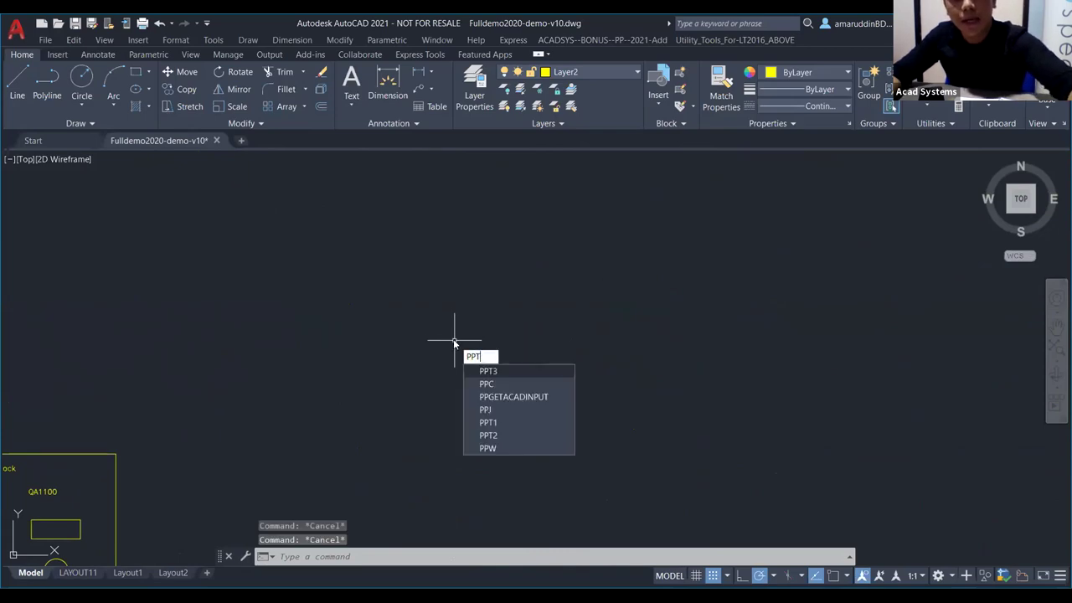
type("3")
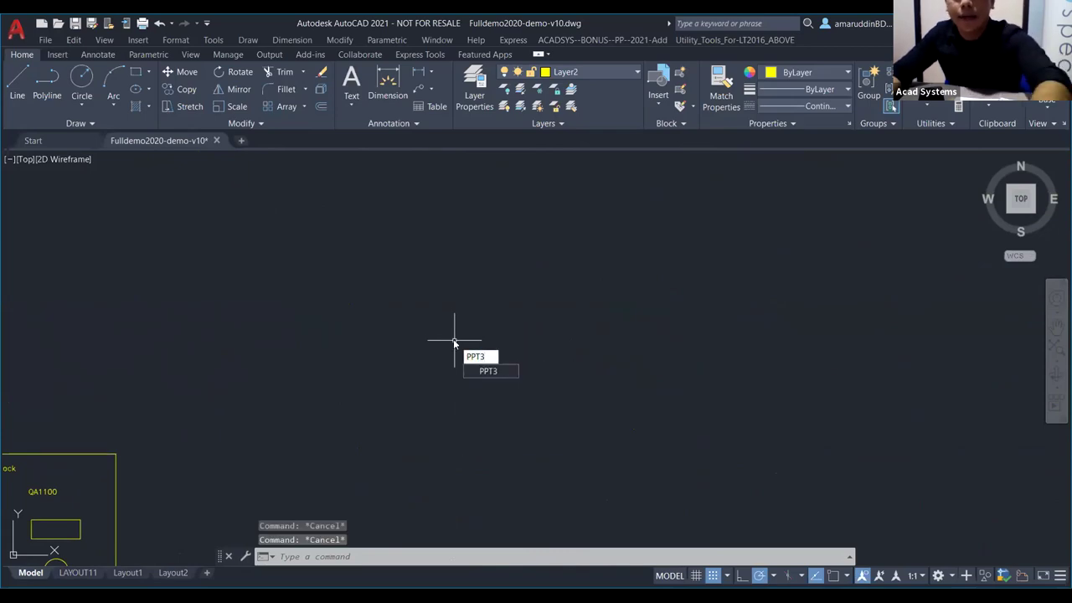
key("Return")
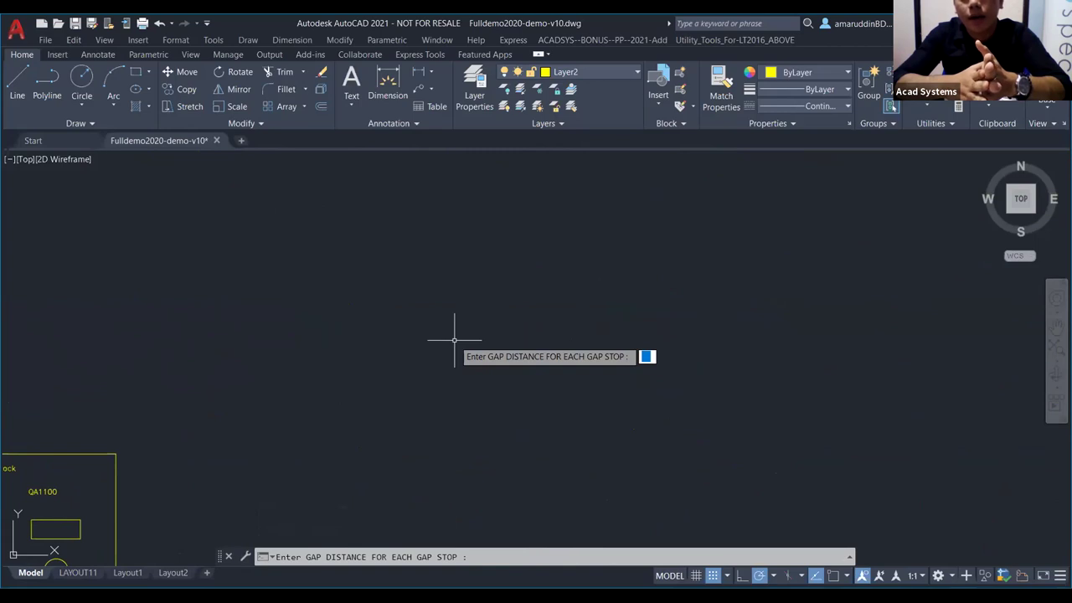
type("1000")
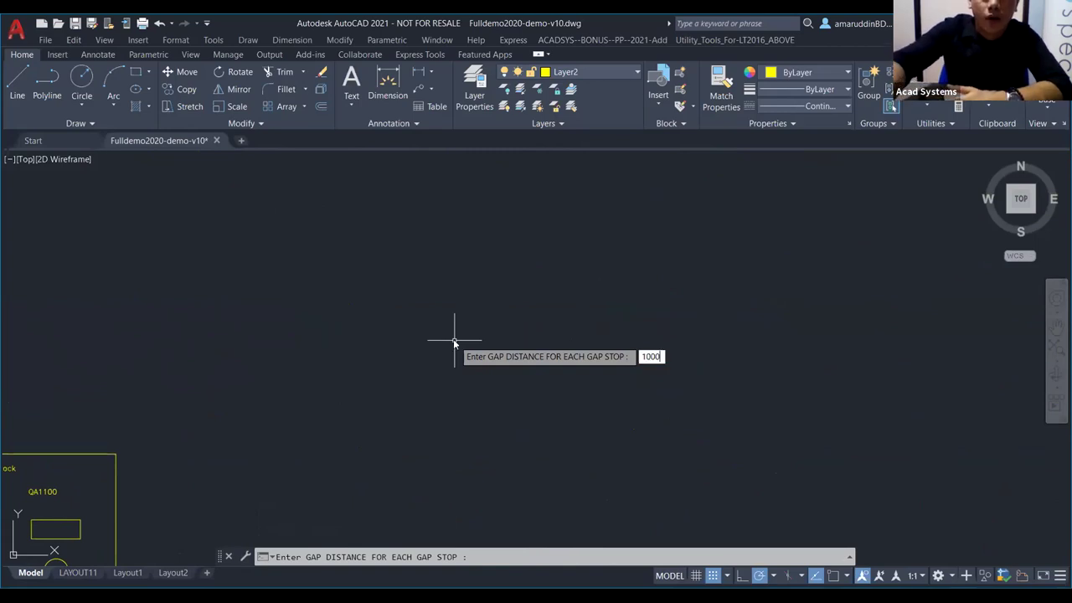
key("Return")
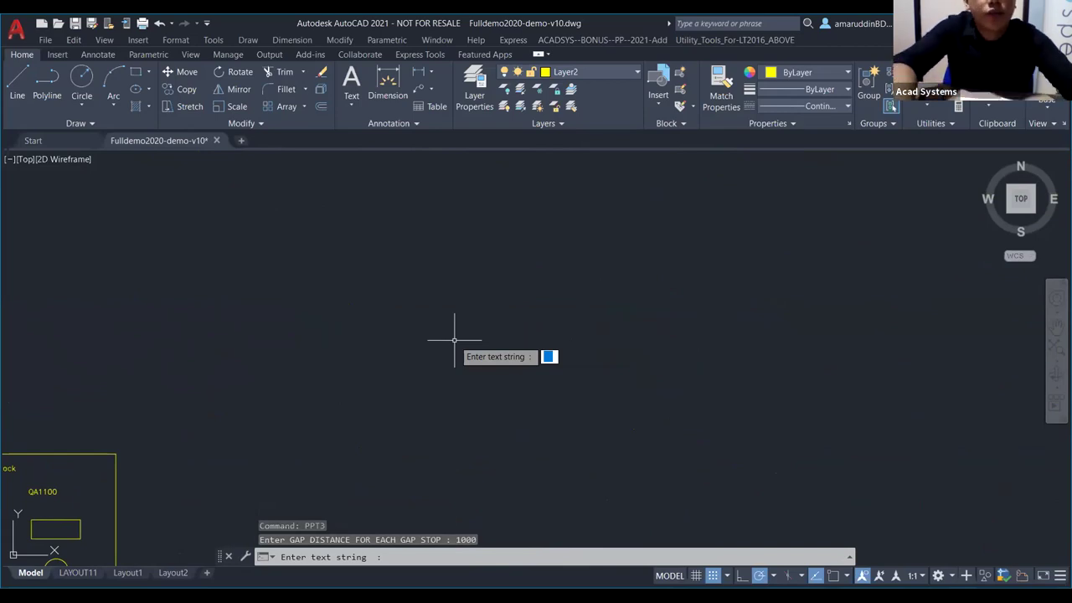
type("SUNGAI 1")
key("BackSpace")
key("BackSpace")
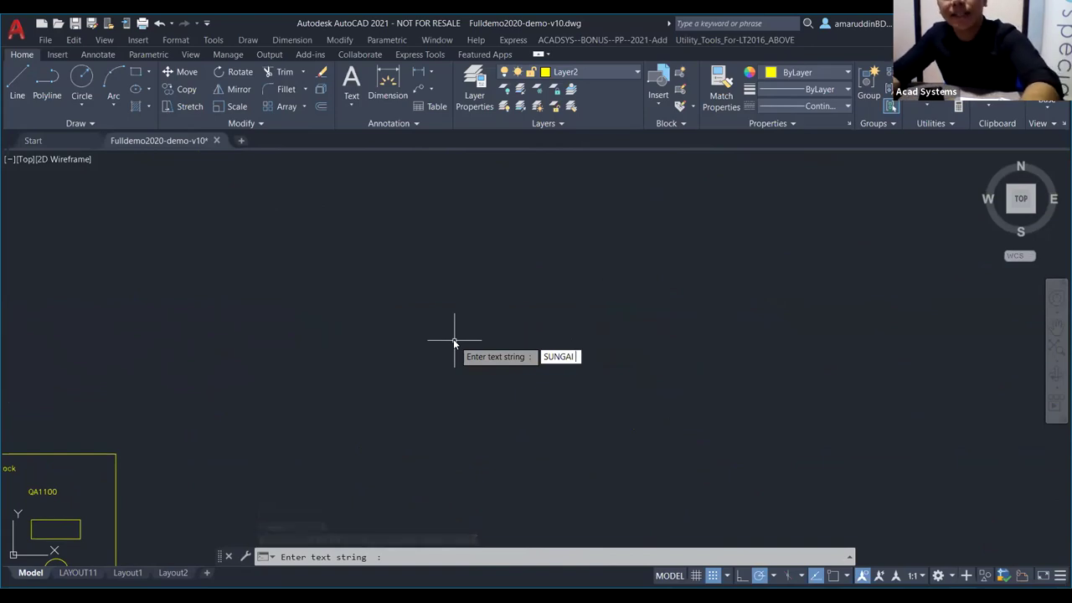
key("Return")
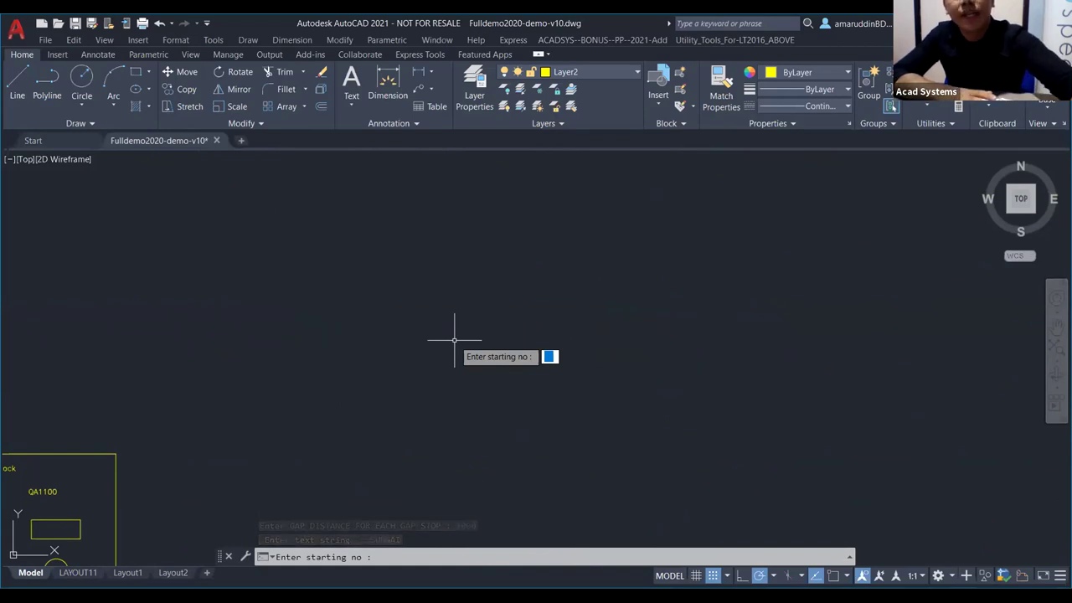
Step: Set the numbering to start at 1 with increment 1, using triangle shape 3 with an in-radius of 600
type("1")
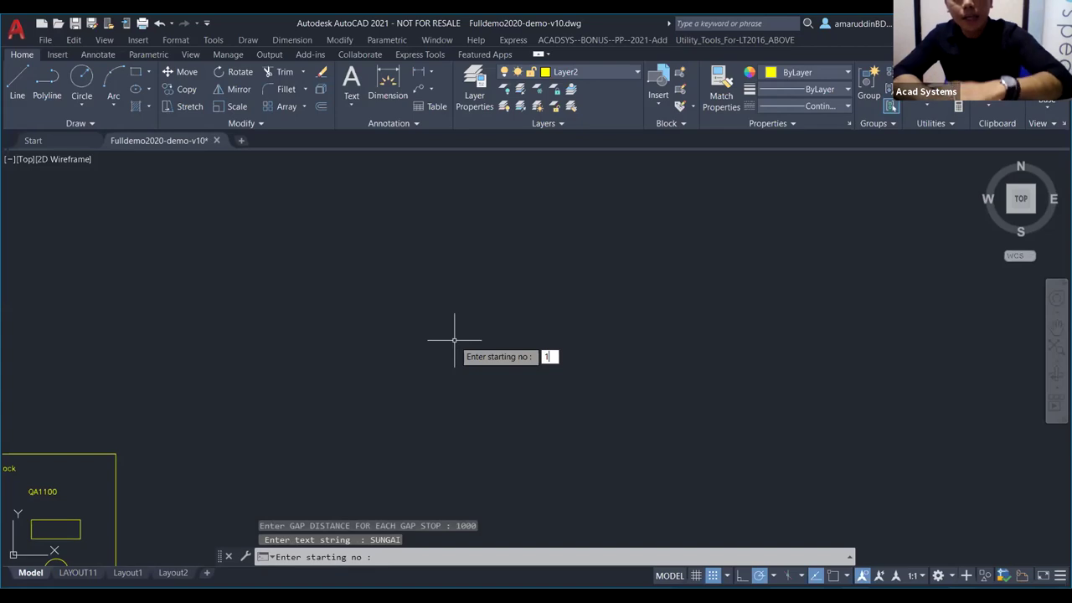
key("Return")
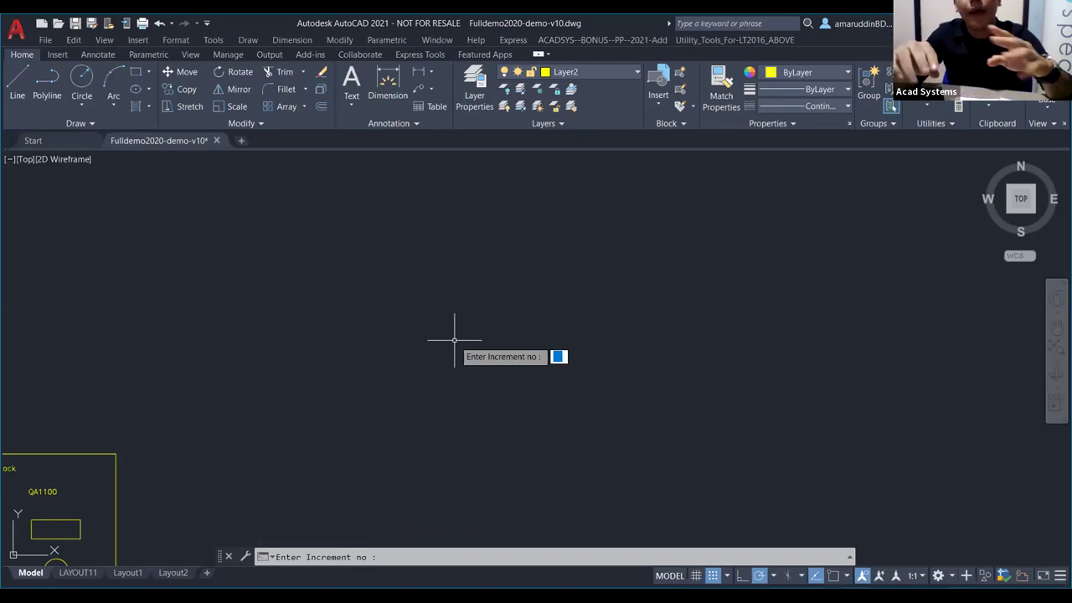
type("1")
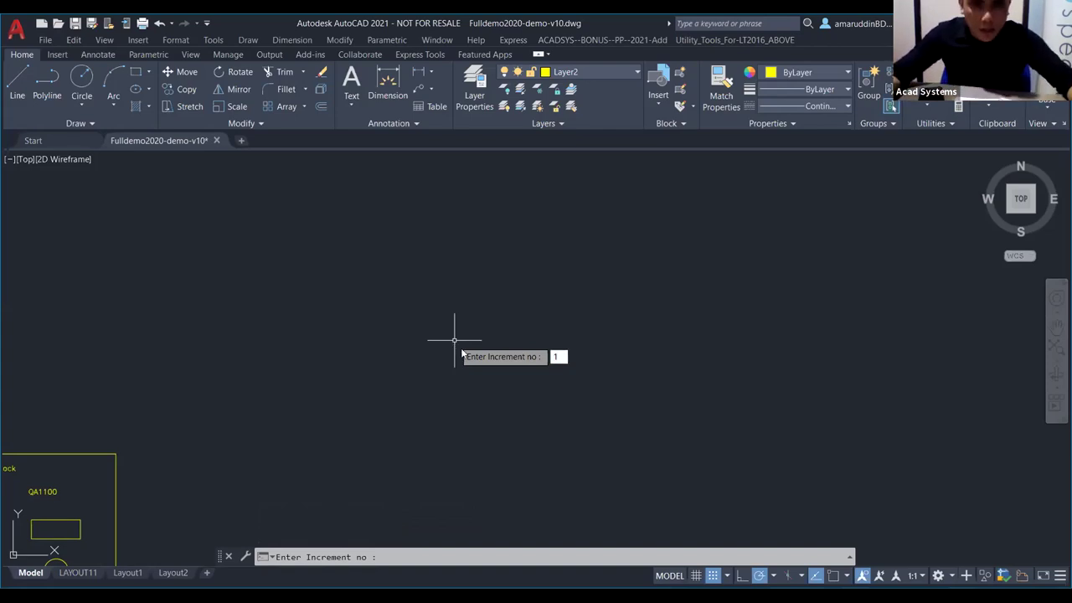
key("Return")
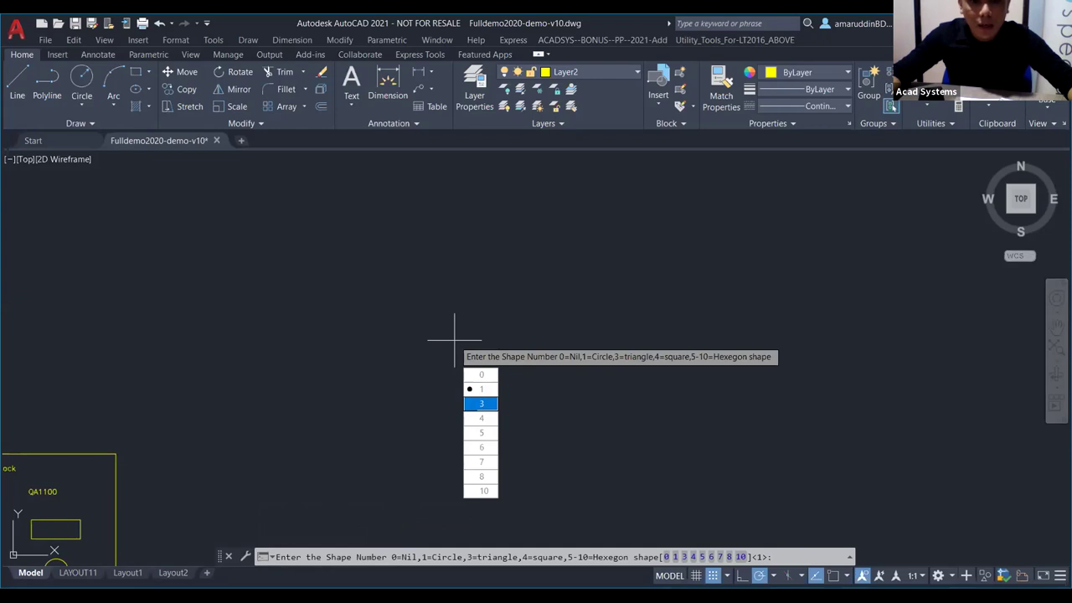
left_click(481, 405)
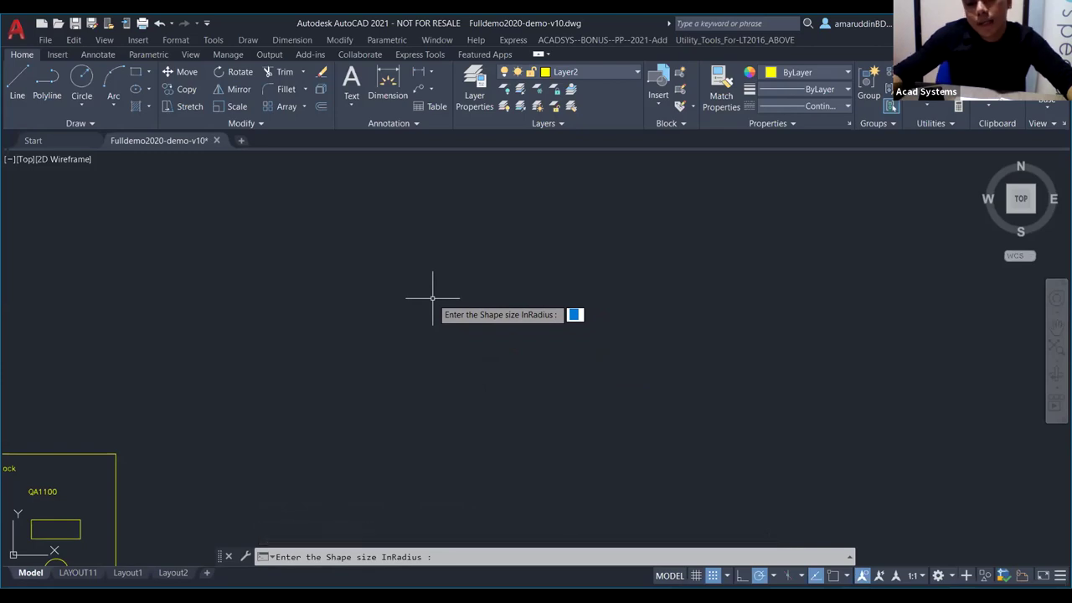
type("600")
key("Return")
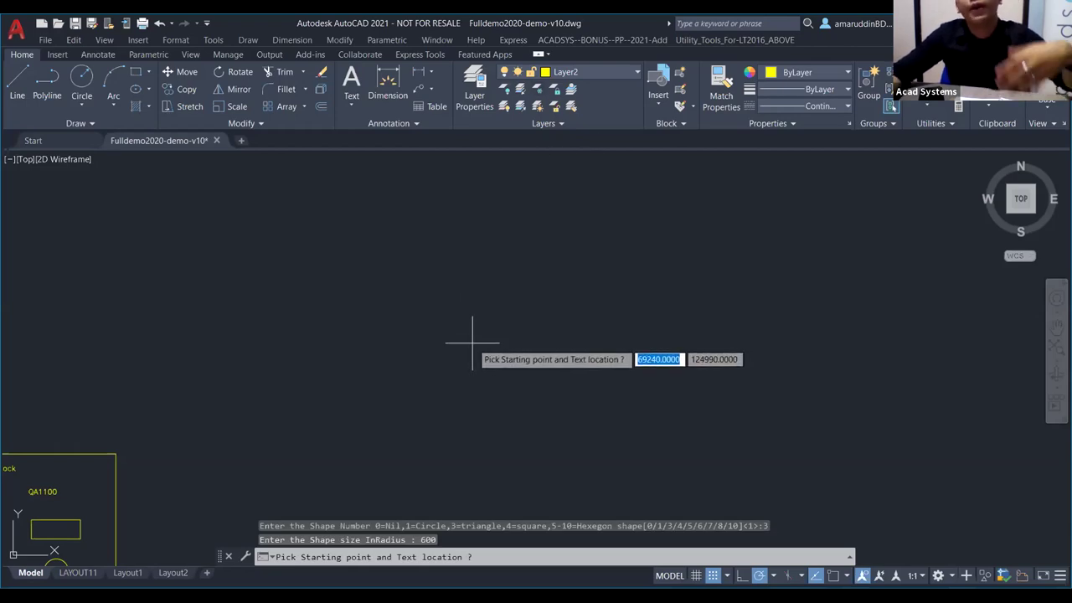
Step: Place a chain of eight numbered triangle markers along a winding path from left to right, and end the command
left_click(392, 365)
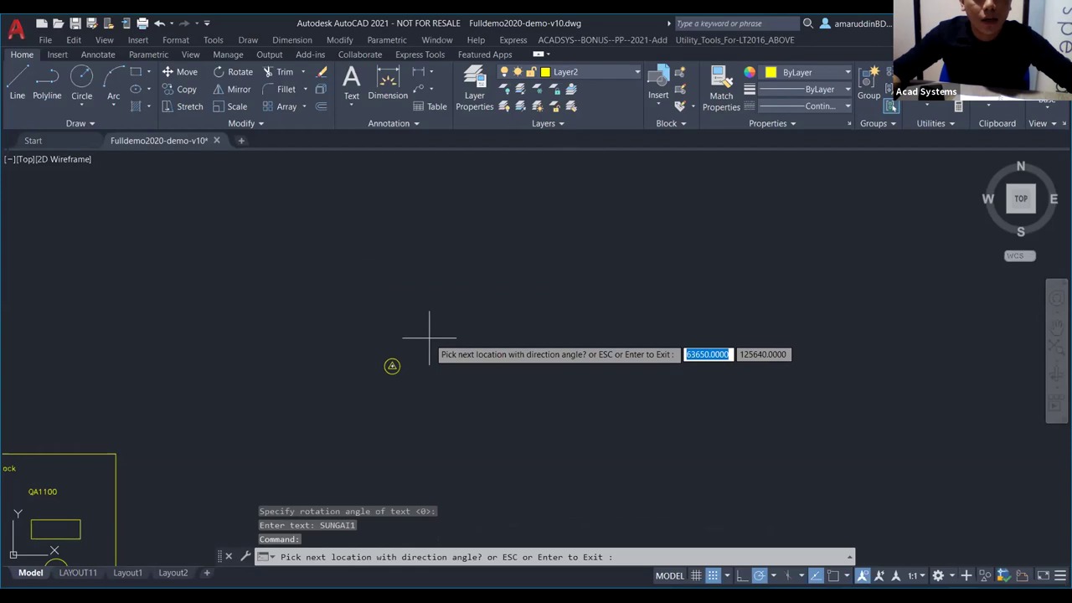
scroll(397, 363, "down", 3)
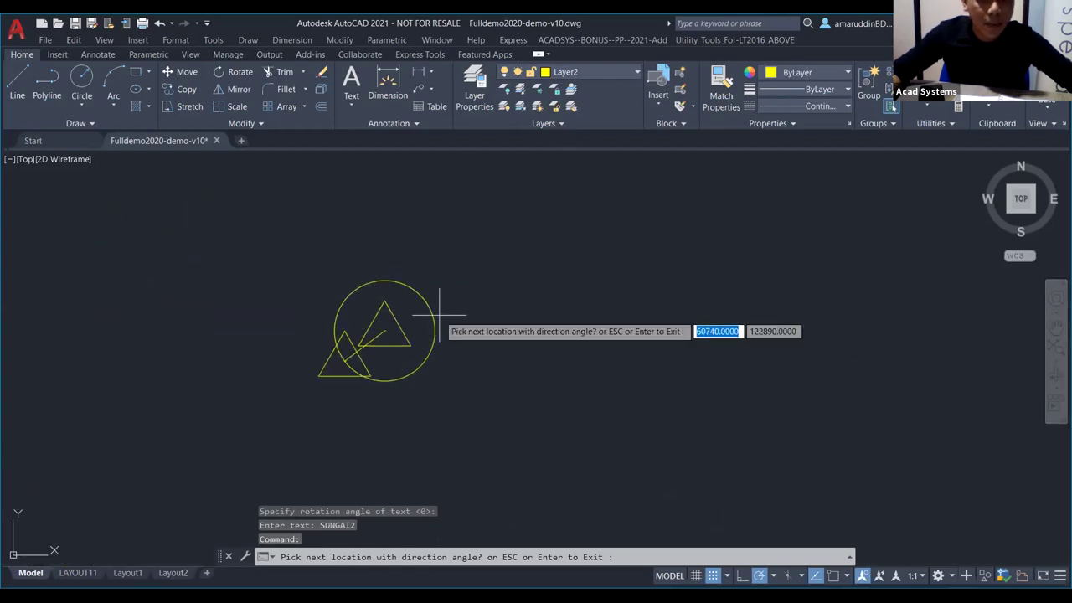
left_click(536, 331)
left_click(590, 358)
left_click(670, 374)
left_click(721, 360)
left_click(734, 339)
key("Escape")
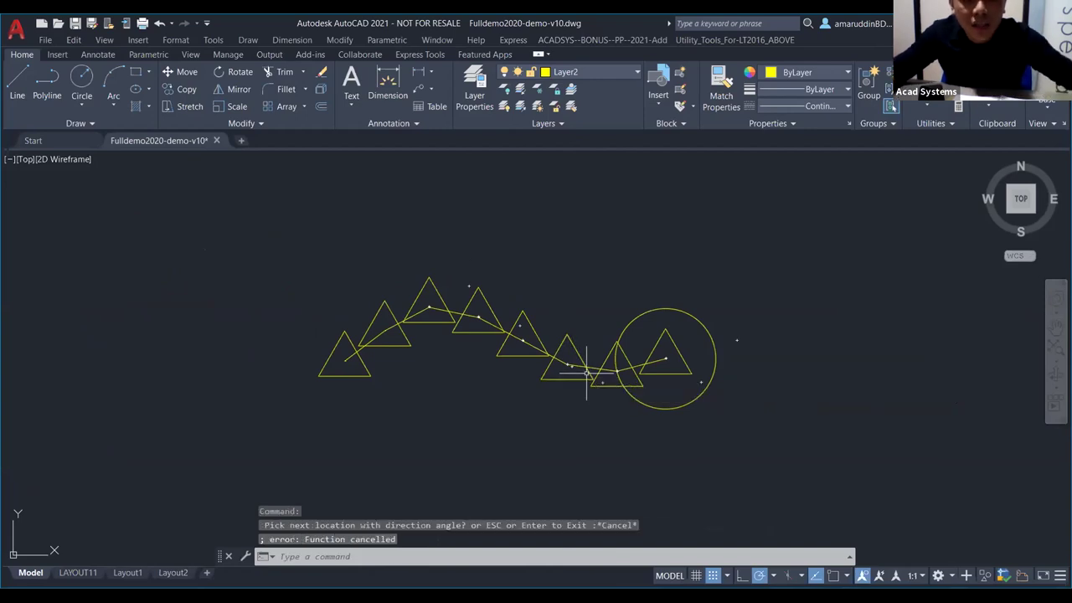
Step: Inspect the number label inside the first triangle marker of the chain
scroll(318, 388, "up", 5)
scroll(552, 343, "up", 5)
scroll(636, 234, "up", 3)
scroll(597, 369, "up", 6)
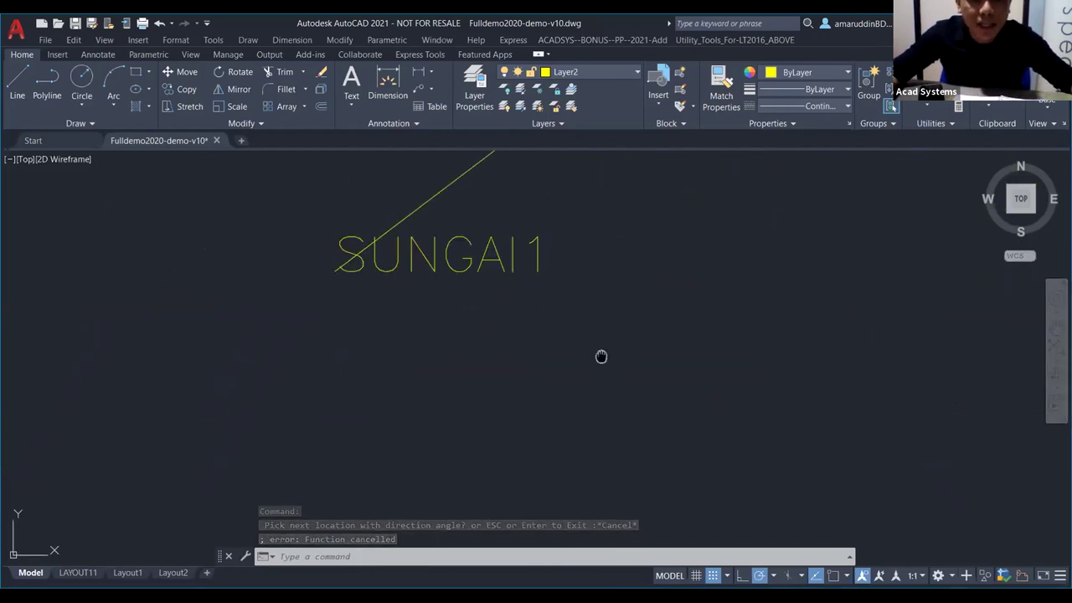
scroll(593, 330, "up", 2)
scroll(559, 332, "down", 4)
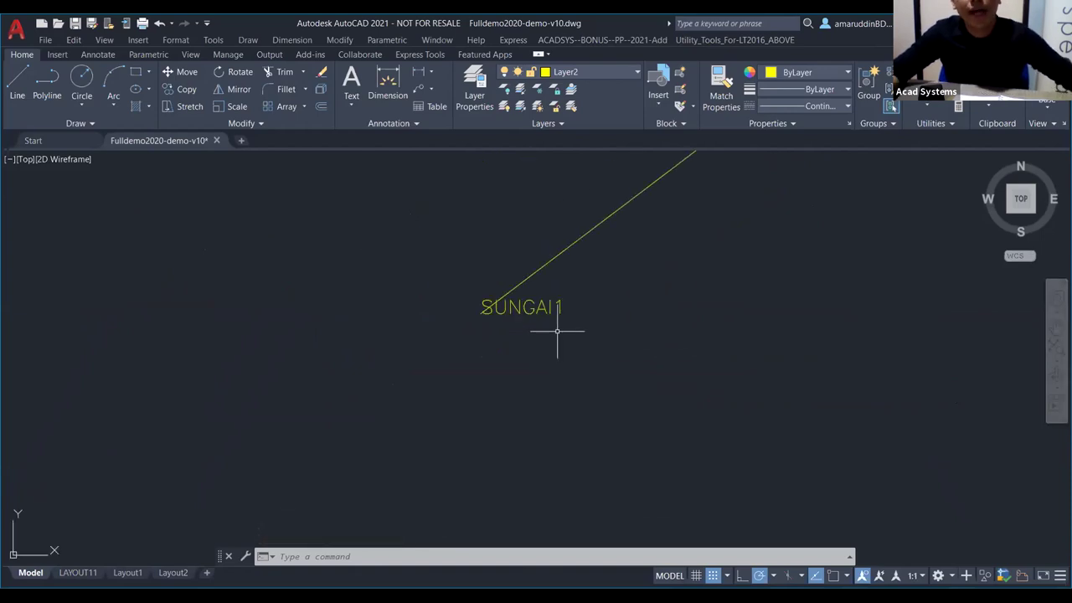
Step: Switch to the presentation and advance it to the PTCJ Join Text slide
scroll(557, 331, "down", 3)
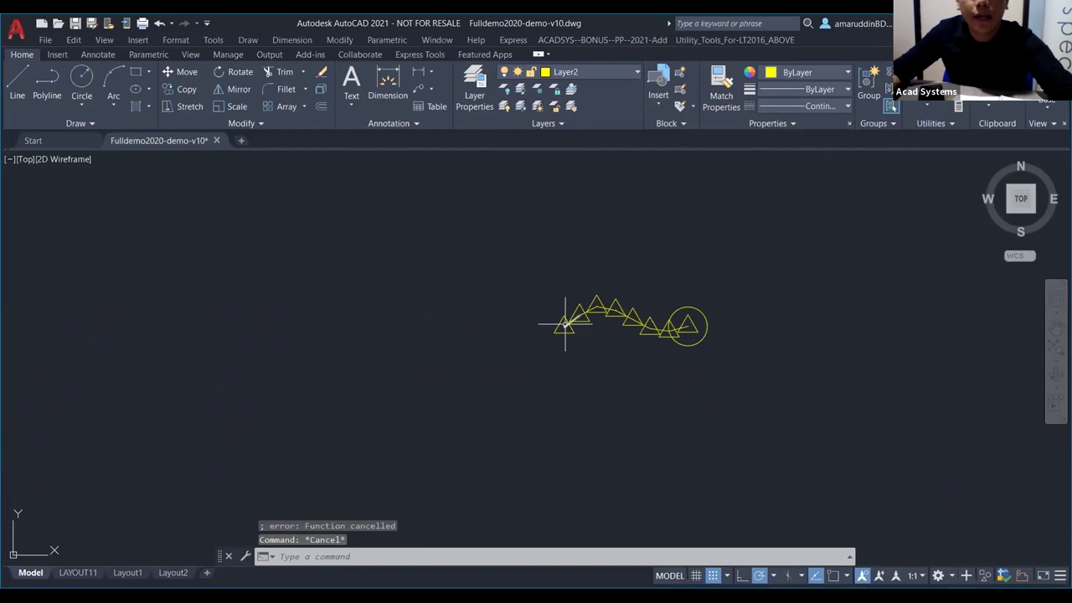
middle_click_drag(567, 316, 471, 316)
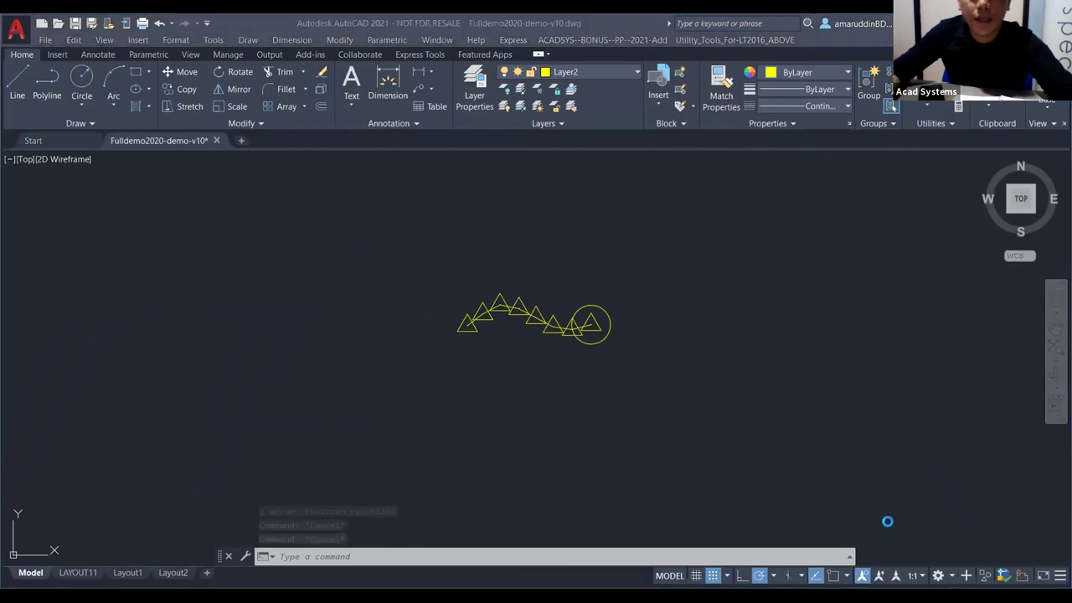
key("Right")
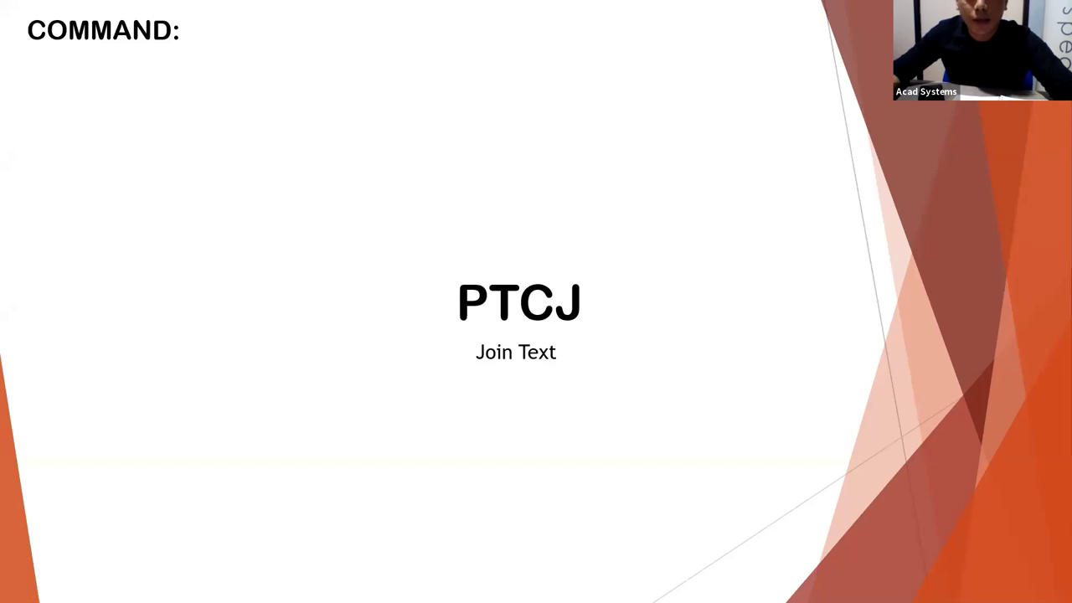
Step: Return to AutoCAD and run PTCJ with AA1 as the text to join, set as a prefix to the selected text
key("alt+Tab")
scroll(600, 362, "down", 5)
scroll(601, 362, "up", 6)
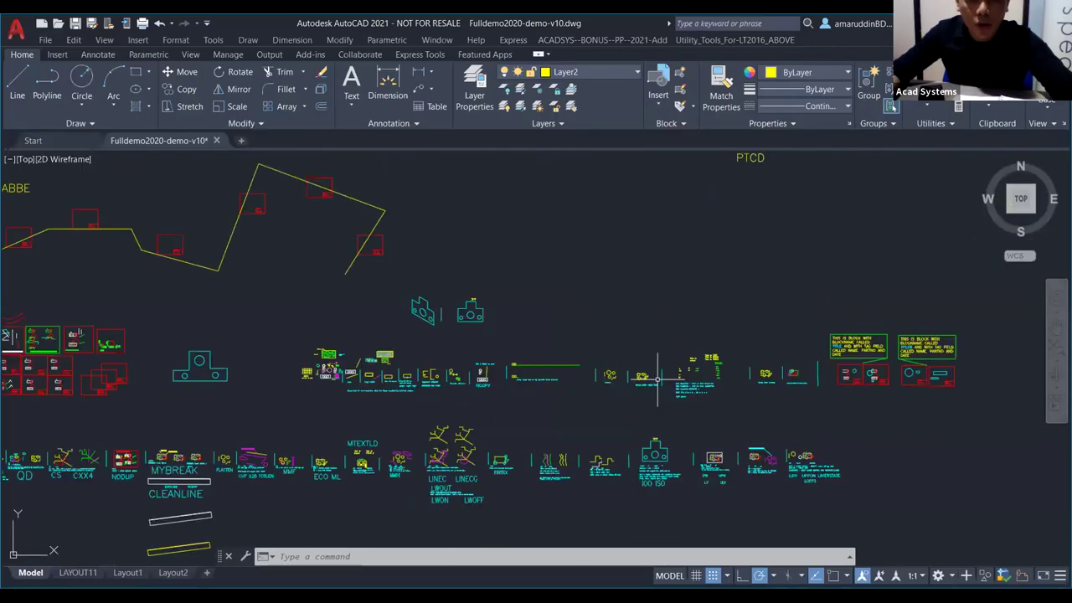
scroll(549, 263, "down", 2)
middle_click_drag(548, 263, 466, 304)
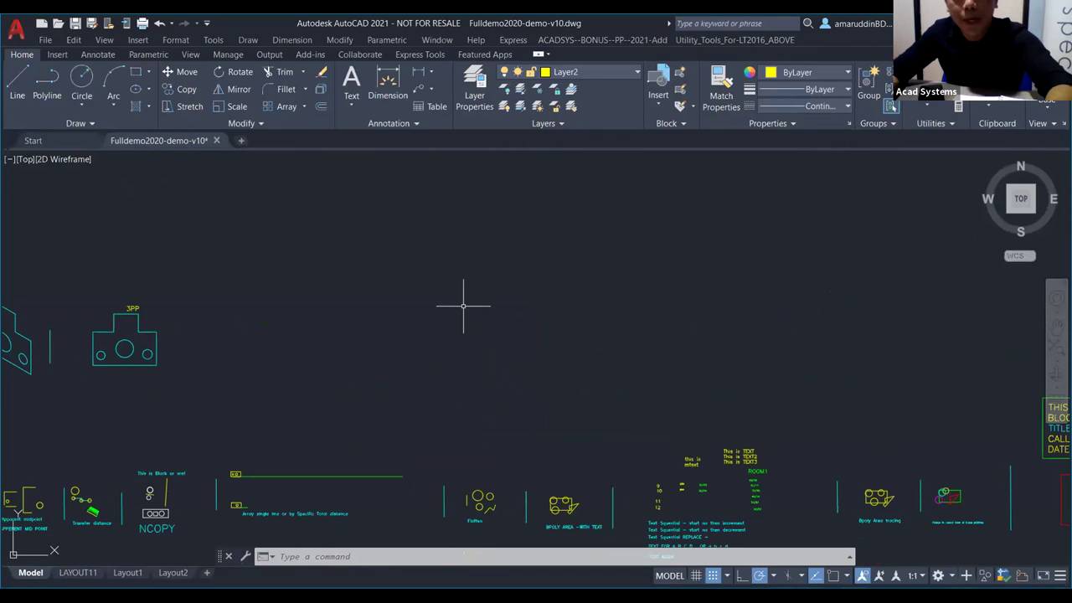
type("PTCJ")
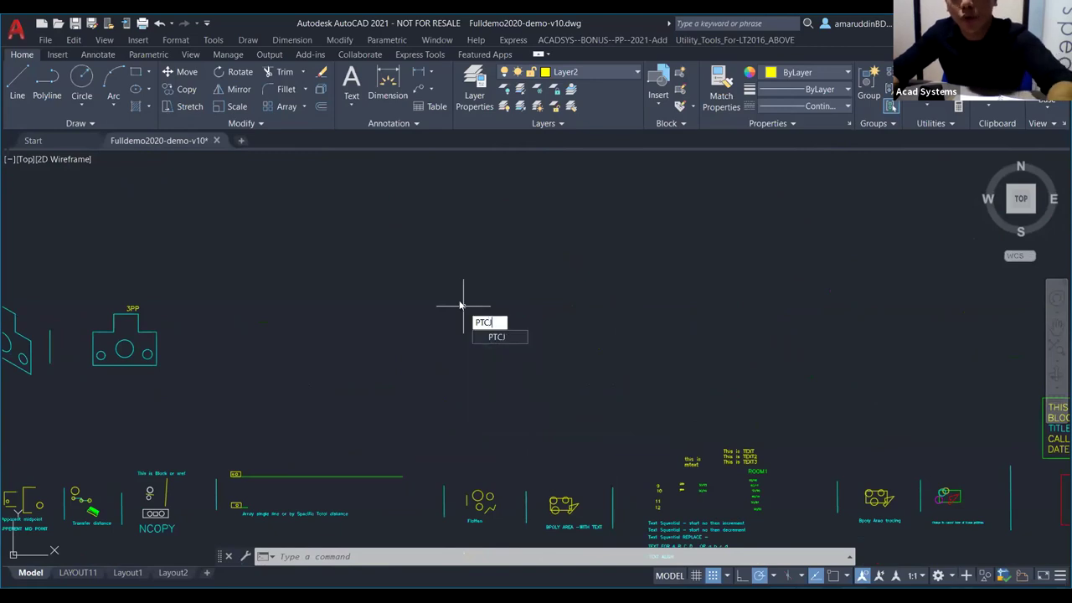
key("Return")
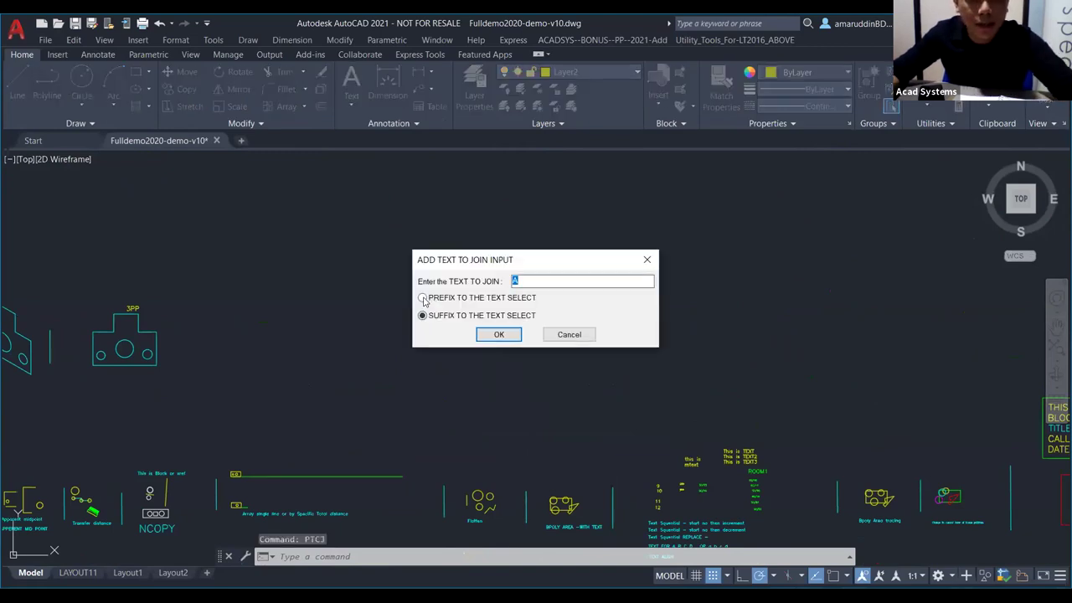
left_click(421, 300)
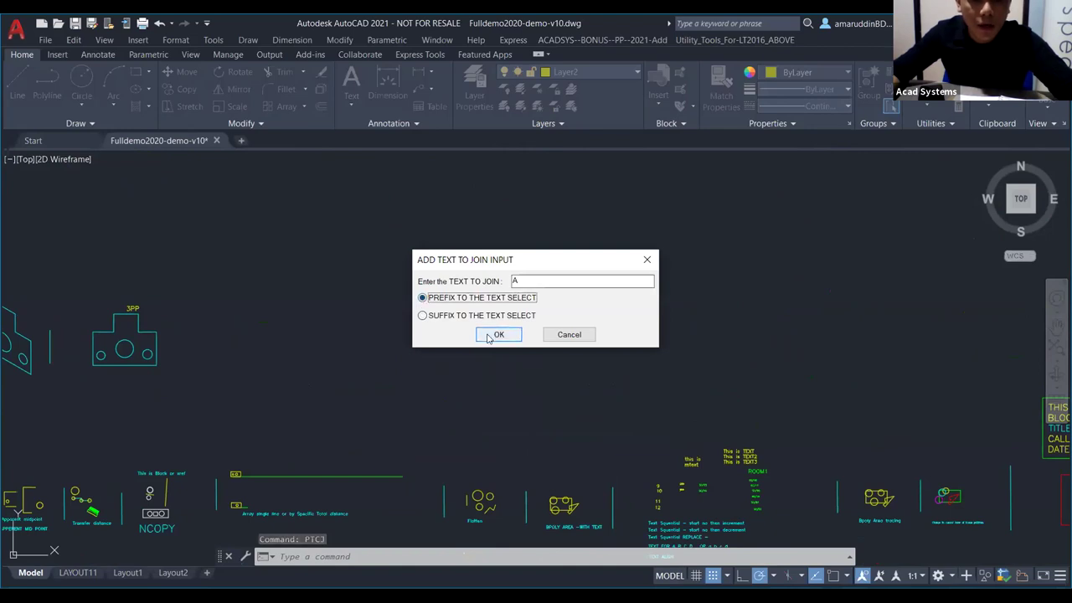
left_click(532, 285)
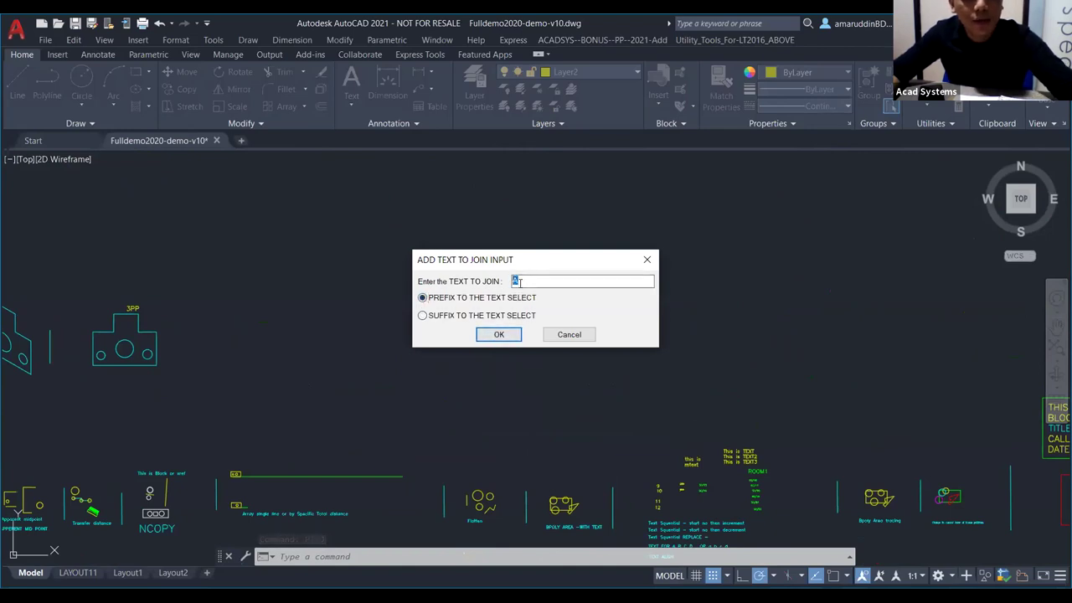
double_click(516, 281)
type("AA1")
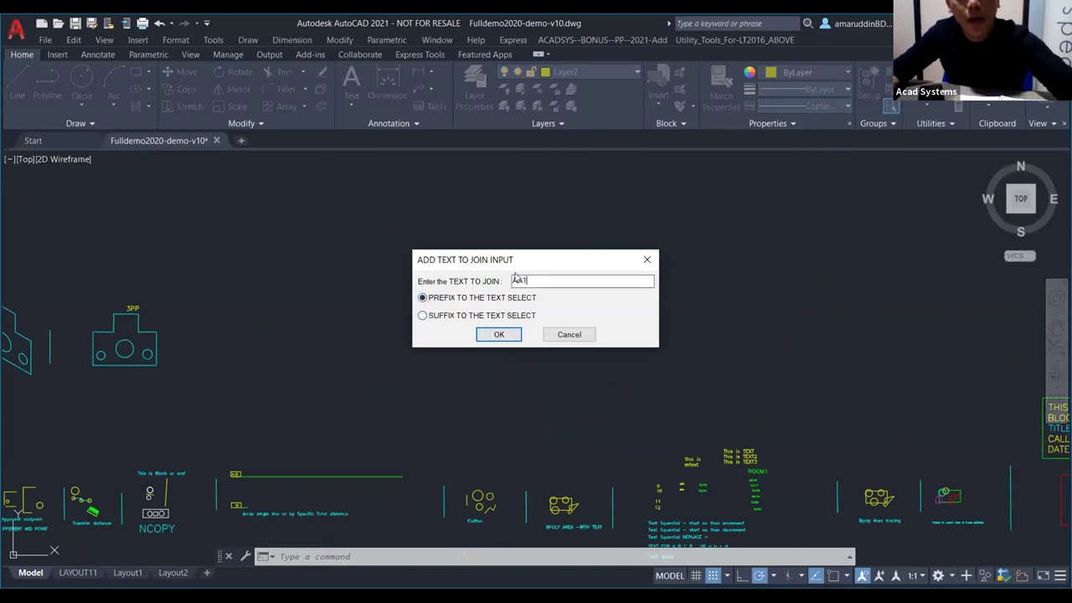
left_click(499, 335)
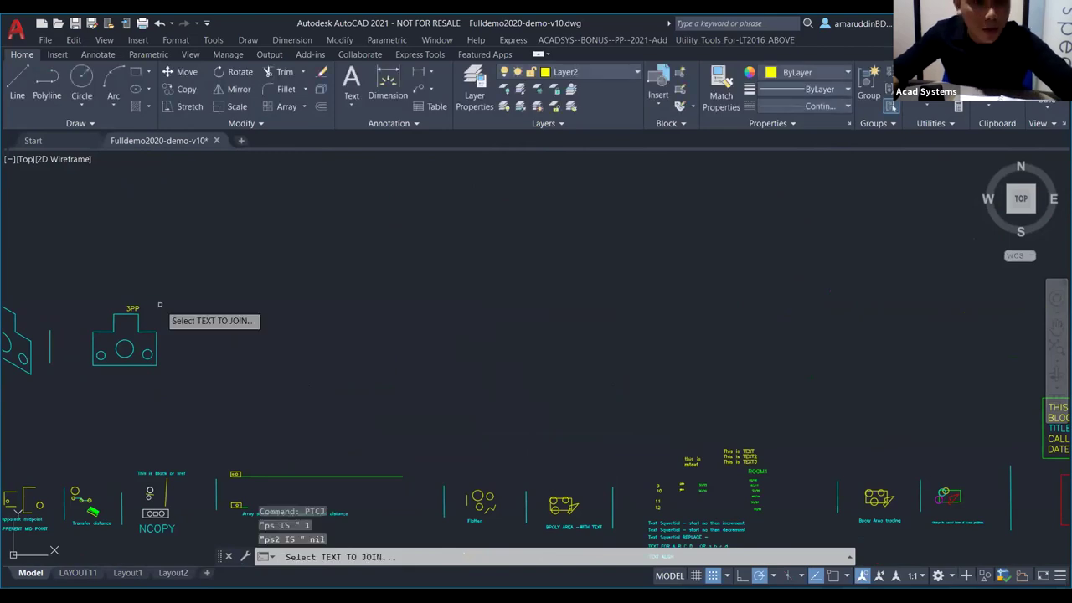
Step: Apply the prefix to the PTCD text below the A0006 label
scroll(131, 326, "up", 4)
scroll(131, 327, "down", 5)
scroll(390, 251, "up", 5)
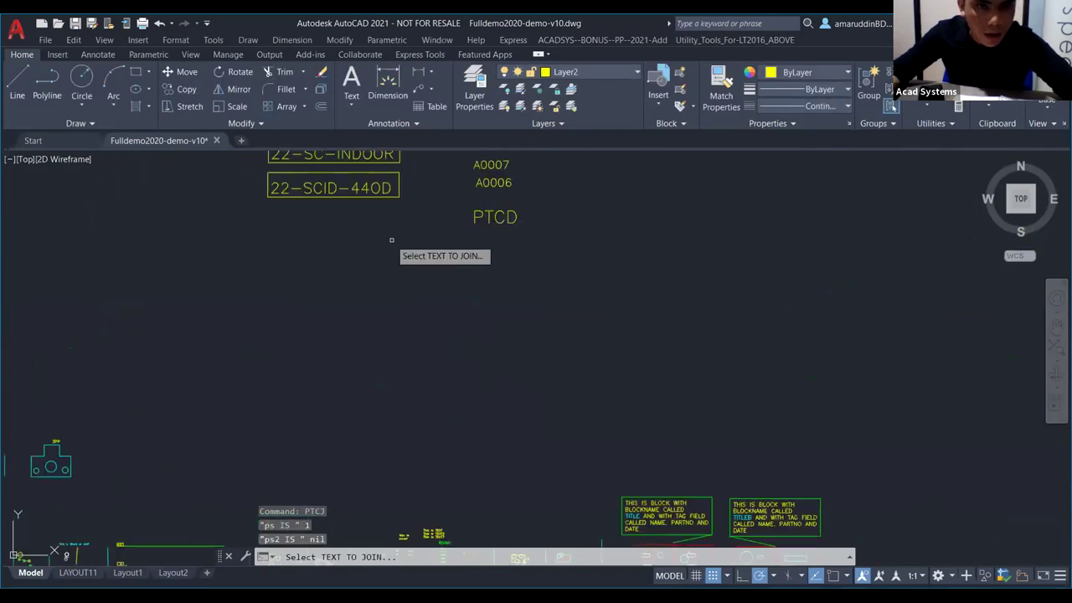
left_click(416, 343)
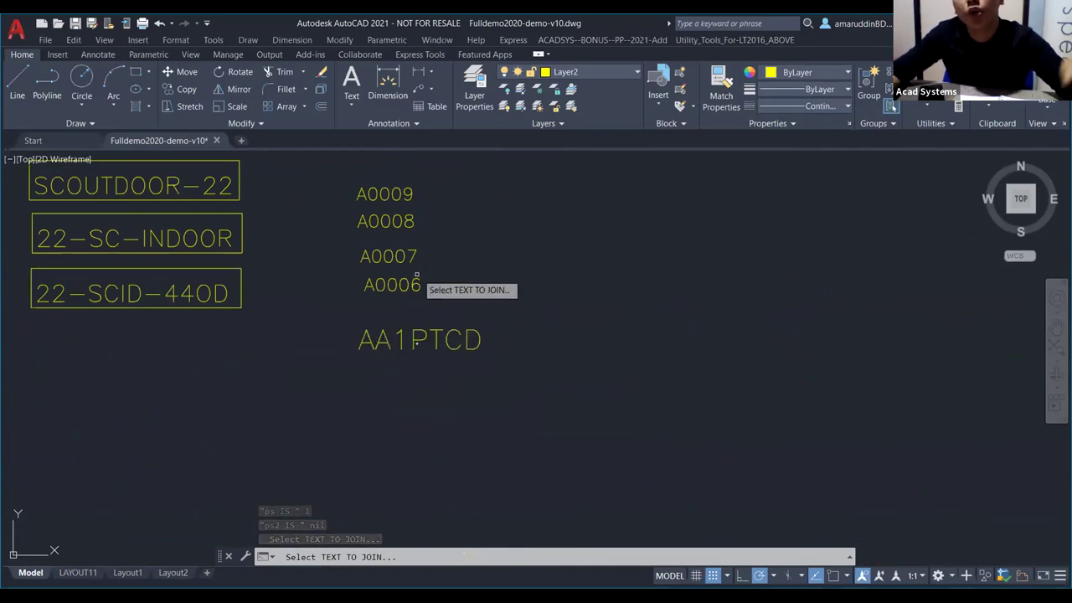
Step: Apply the prefix to the "PTCC =incarrayd - copy in array" text and end the command
scroll(397, 351, "down", 3)
scroll(397, 351, "up", 2)
scroll(393, 415, "down", 5)
scroll(260, 356, "up", 6)
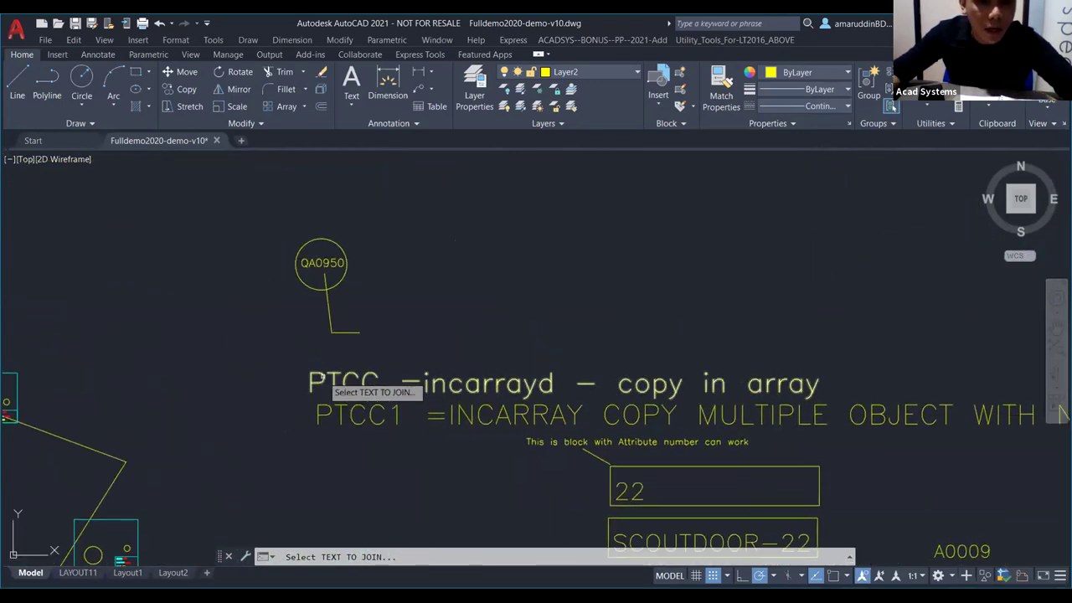
left_click(340, 385)
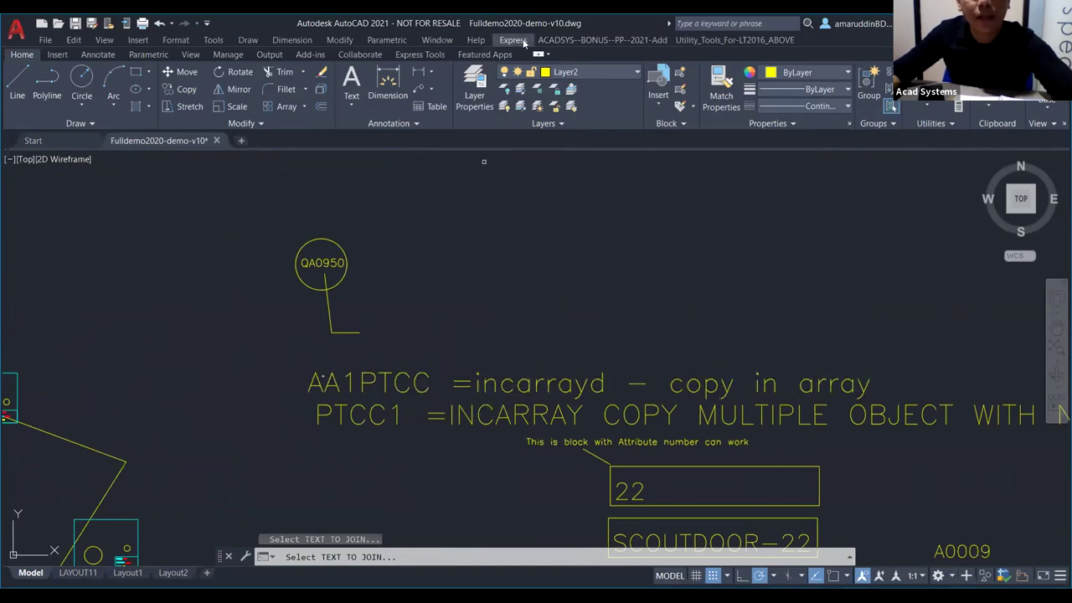
key("Escape")
Step: Advance the presentation to the NODUP slide and bring up the DUPLICATE OBJECTS sample in AutoCAD
scroll(591, 277, "down", 3)
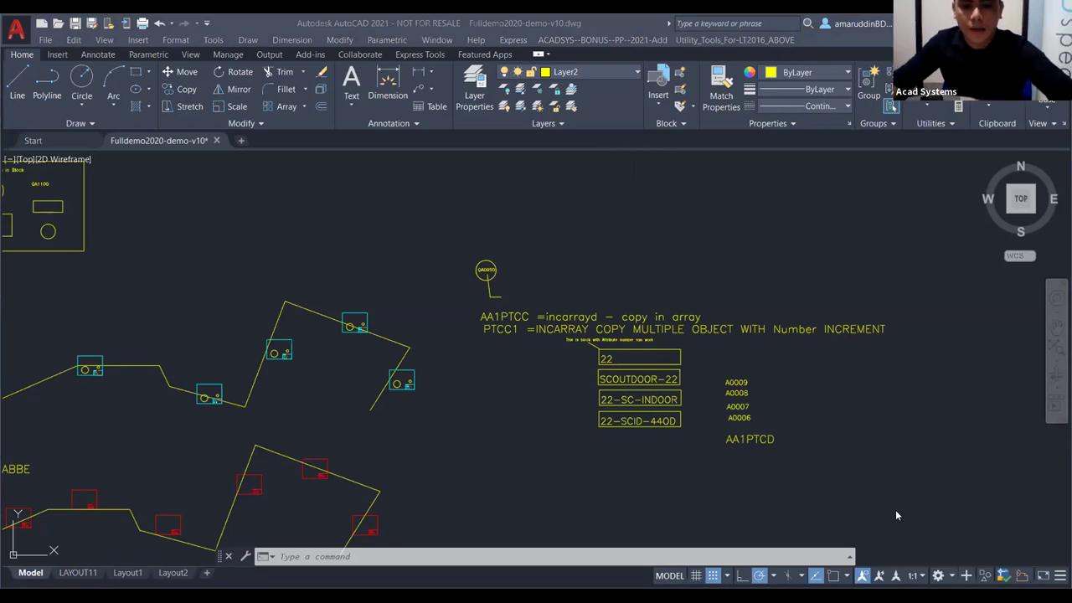
key("alt+Tab")
left_click(631, 400)
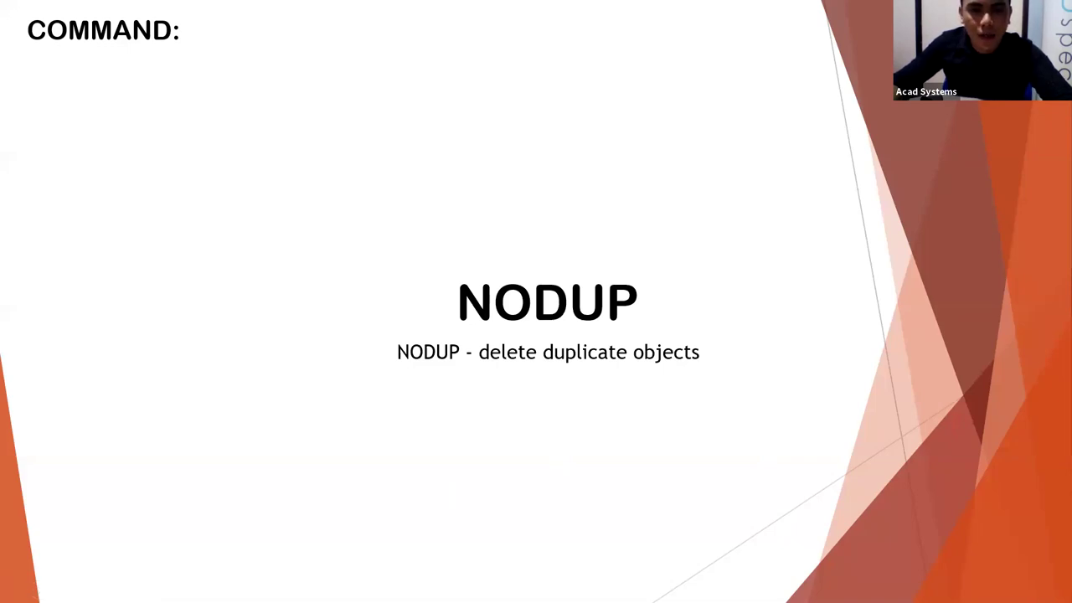
key("alt+Tab")
scroll(561, 414, "up", 5)
scroll(561, 414, "up", 6)
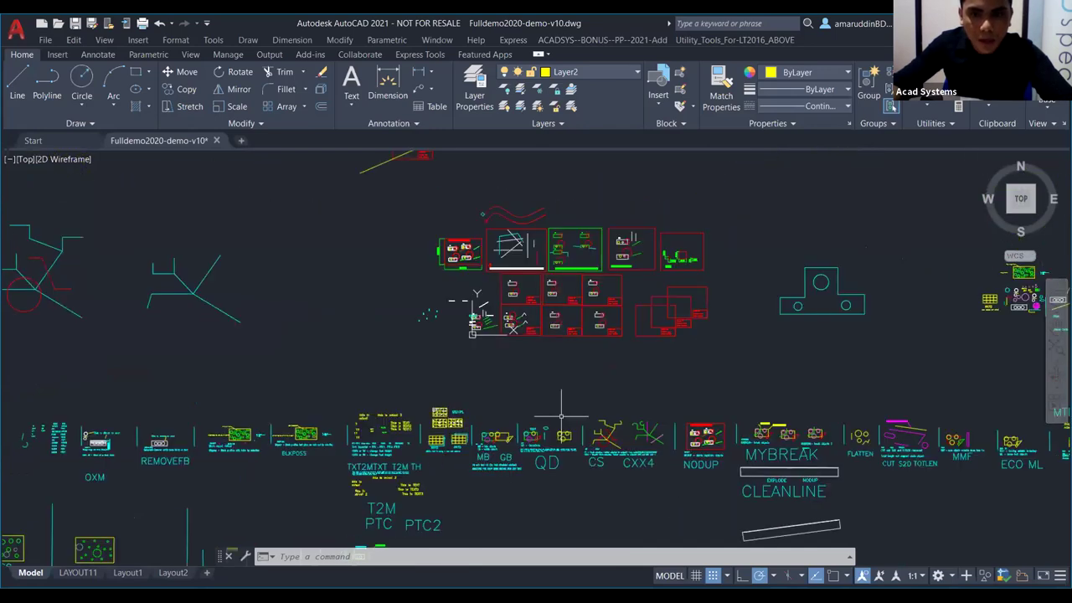
scroll(783, 325, "up", 6)
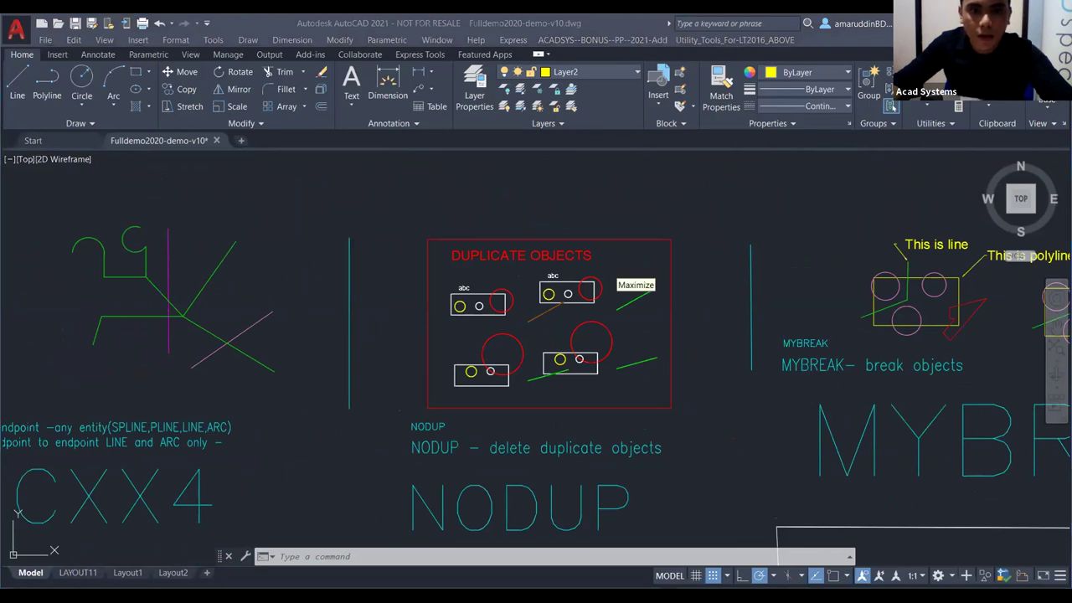
Step: Select circles and the red frame in the DUPLICATE OBJECTS sample to check them for duplicates, and clear the selection
left_click(597, 283)
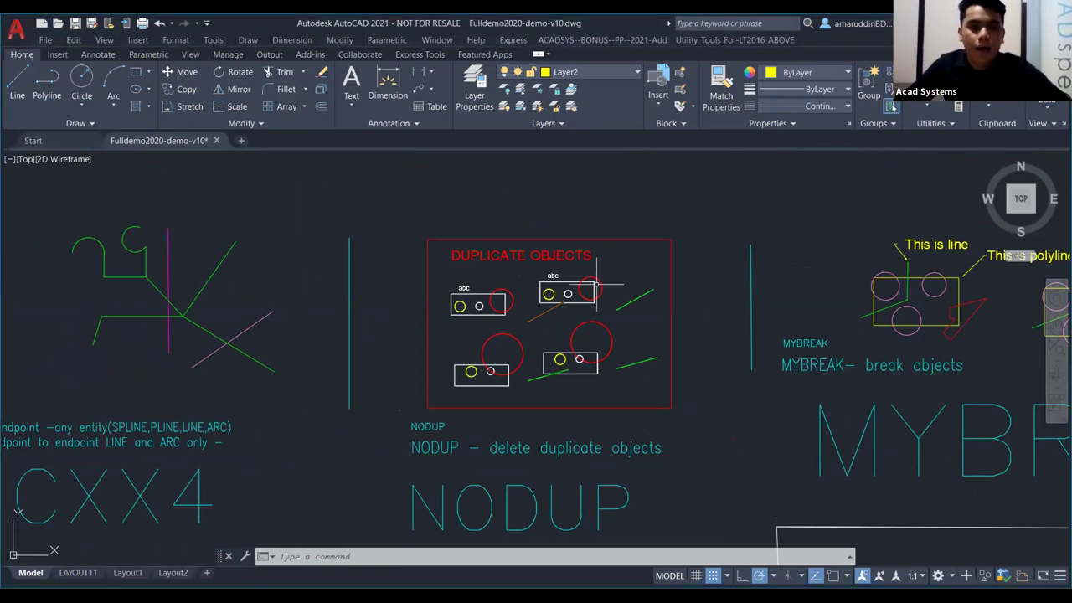
key("Escape")
key("Escape")
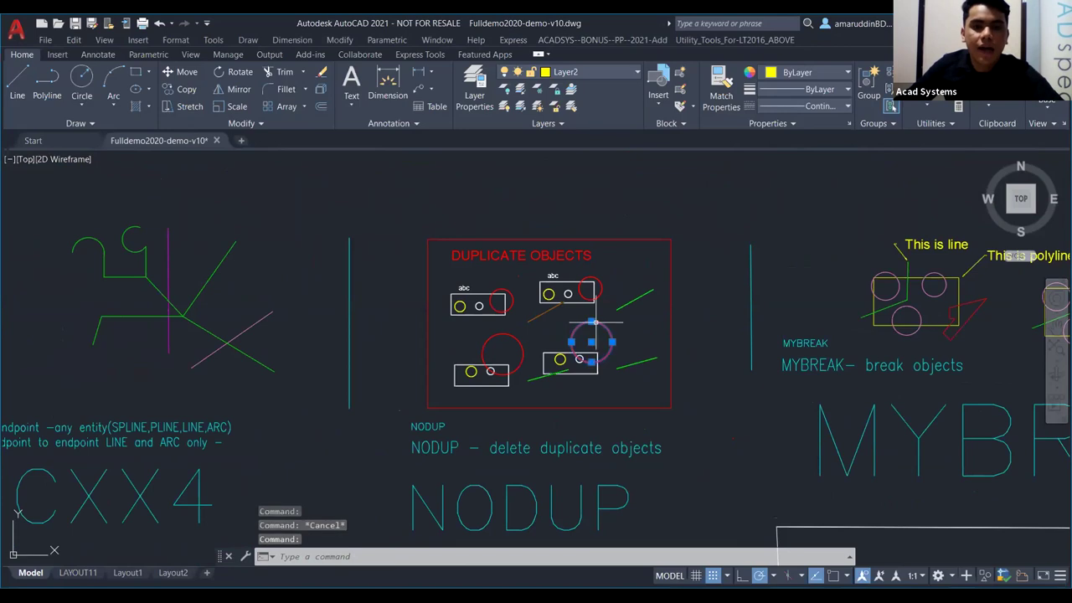
left_click(670, 241)
key("Escape")
Step: Run NODUP on all objects of the DUPLICATE OBJECTS sample, including its red frame, to delete the duplicates
scroll(630, 275, "down", 2)
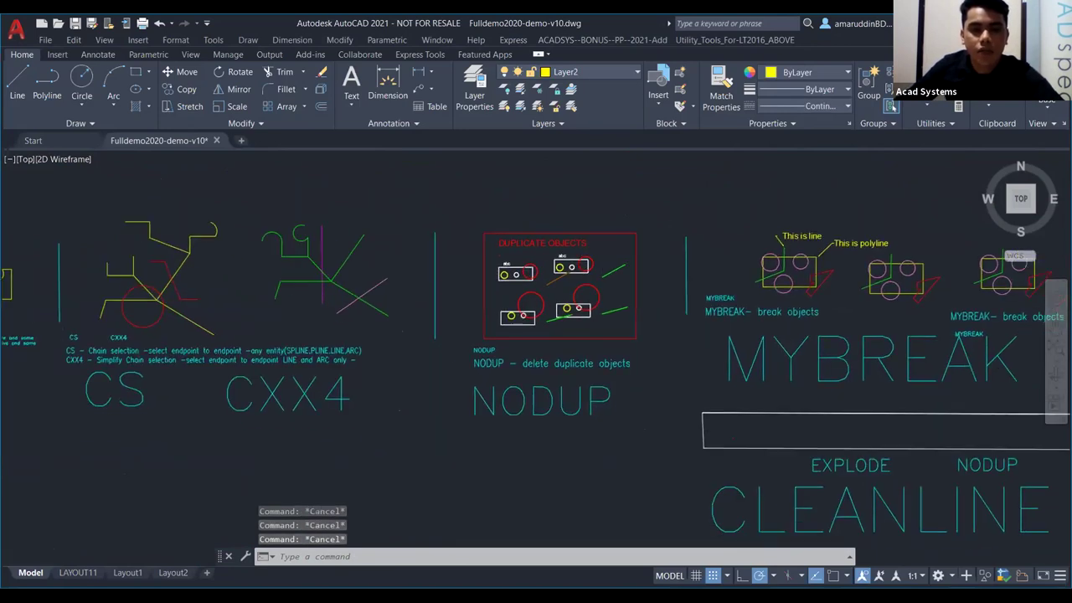
scroll(595, 241, "up", 2)
scroll(547, 284, "down", 2)
middle_click_drag(547, 285, 542, 291)
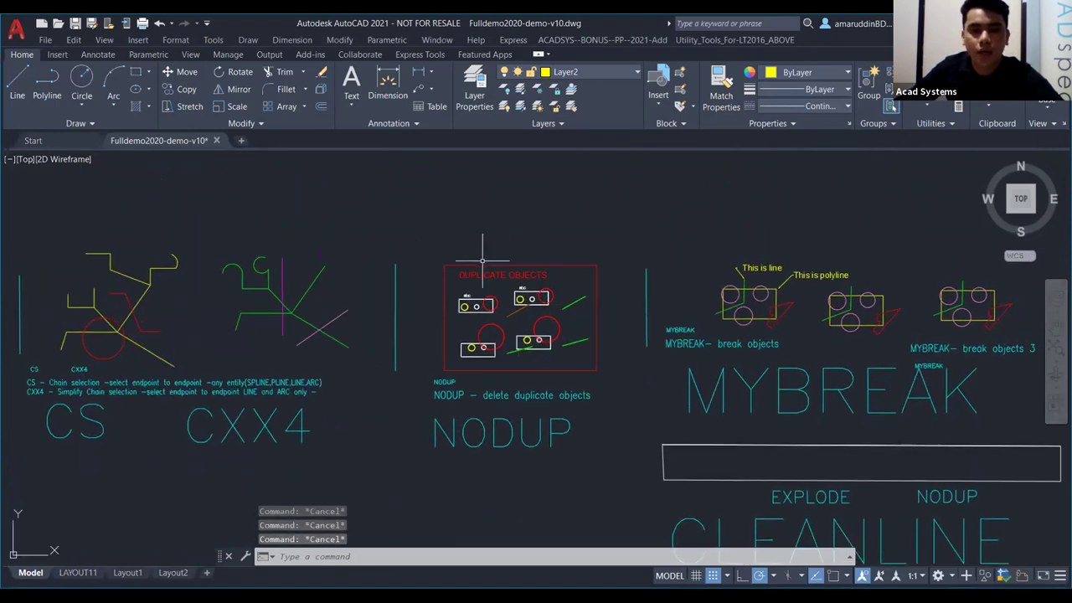
type("NODU")
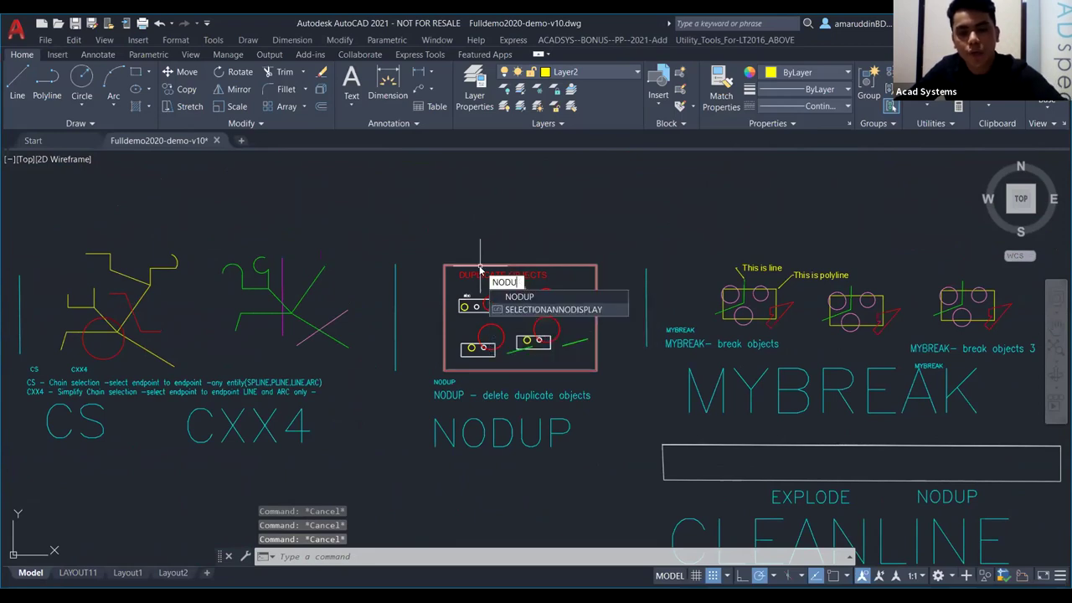
type("P")
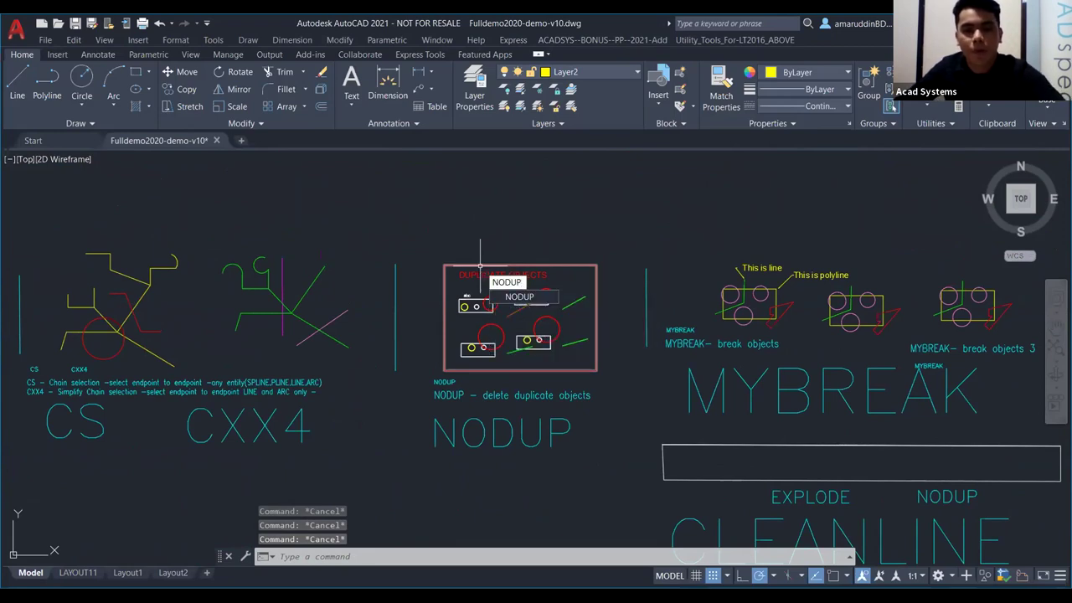
key("Return")
left_click(604, 335)
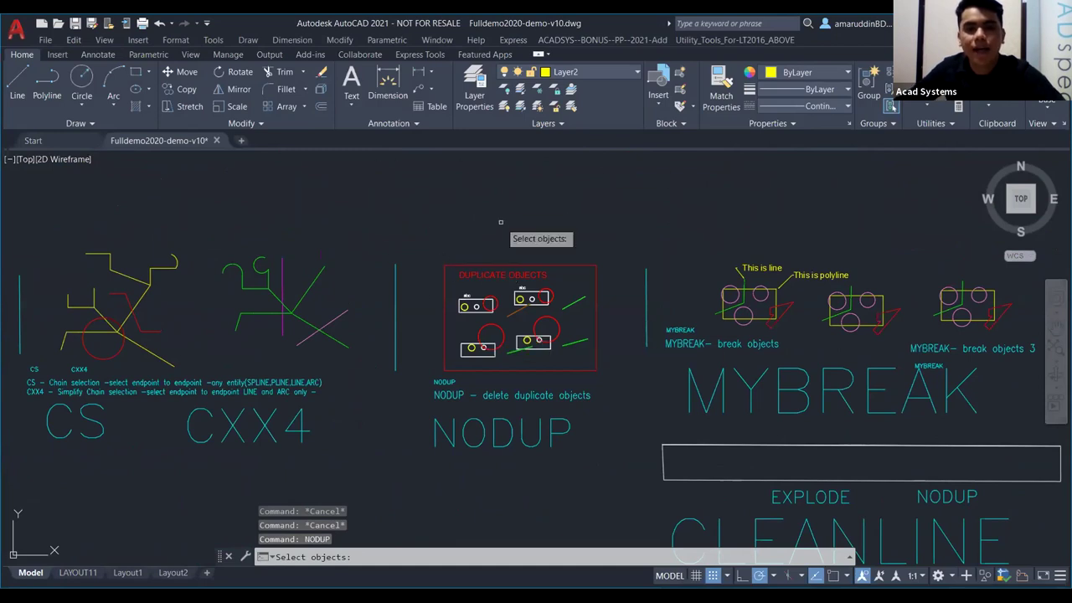
left_click(444, 243)
left_click(611, 374)
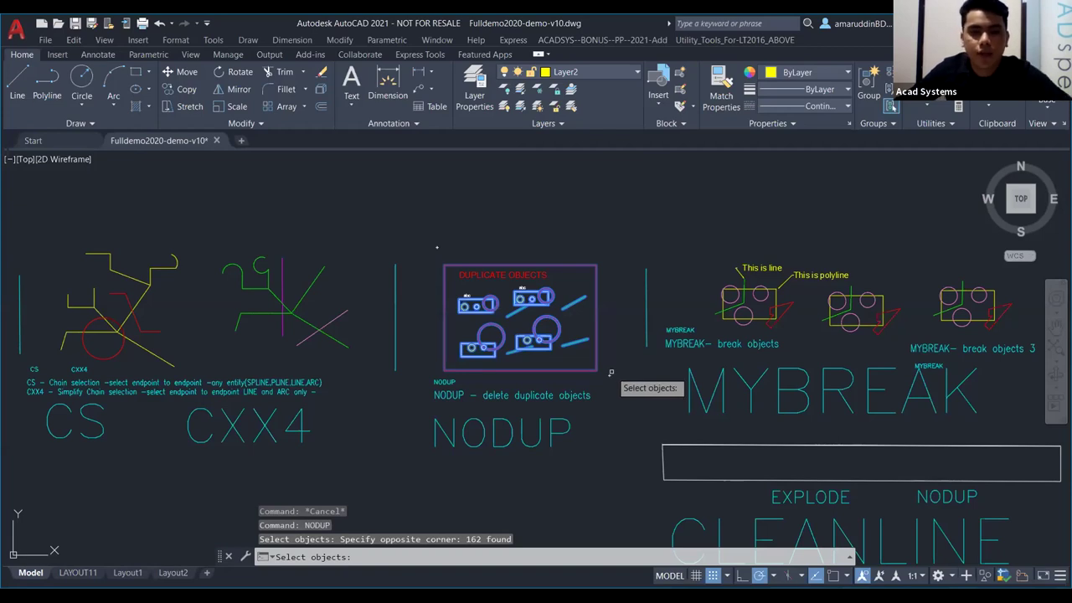
key("Return")
right_click(610, 377)
key("Escape")
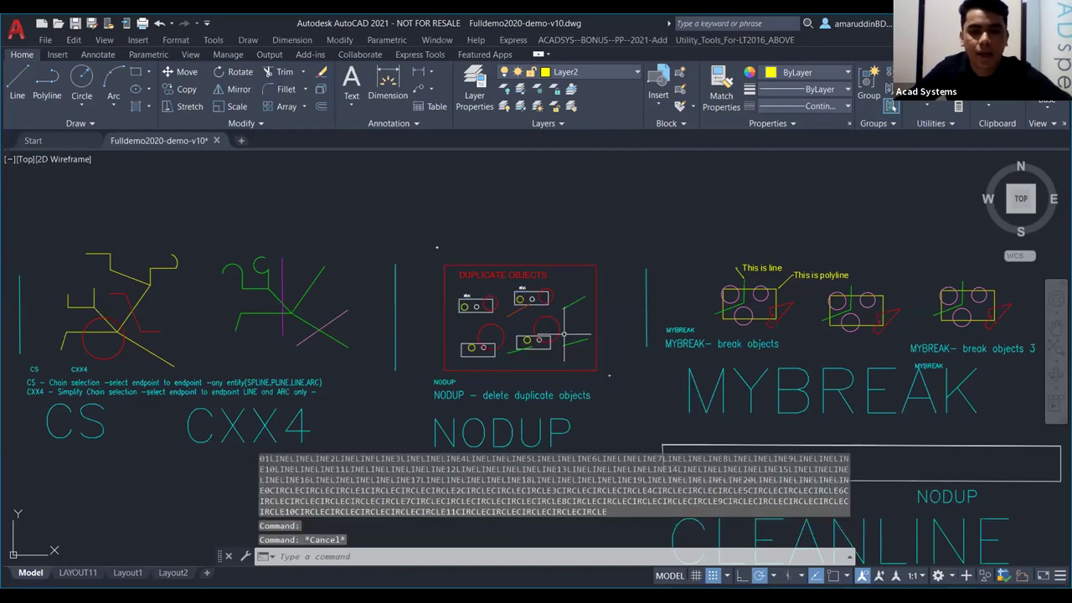
Step: Select the red frame around the sample to check the cleaned geometry, and clear the selection
left_click(596, 287)
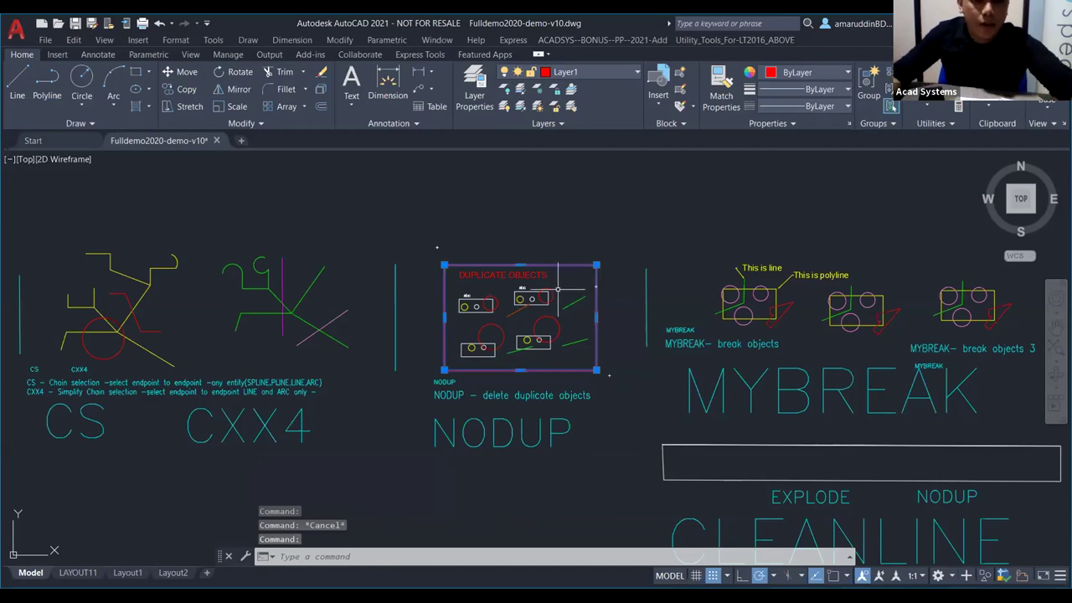
key("Escape")
scroll(557, 297, "down", 4)
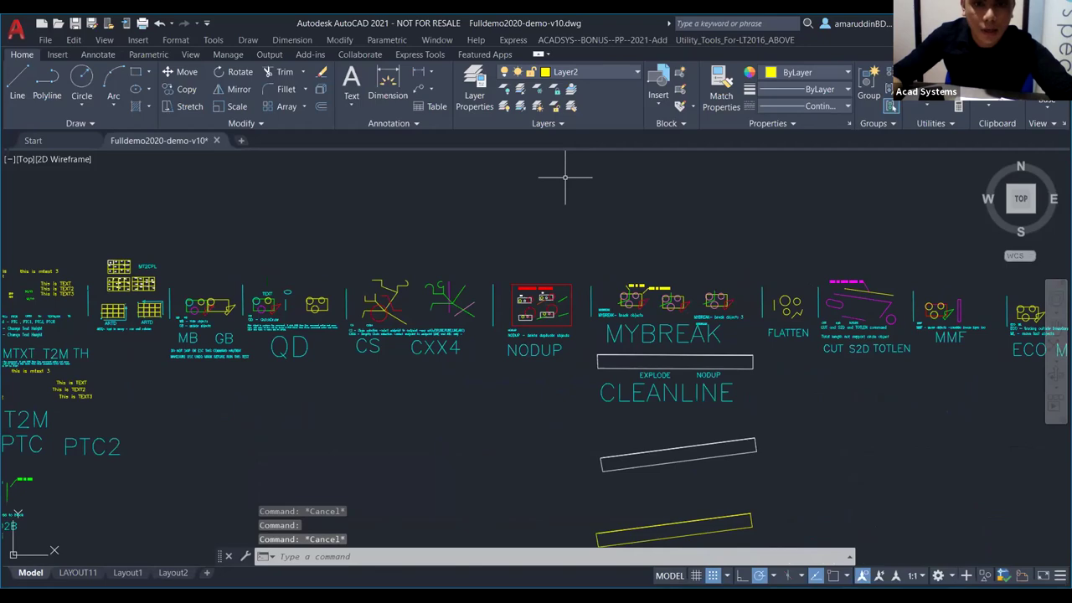
Step: Advance the presentation to the CS slide and bring up the CS chain selection sample in AutoCAD
key("alt+Tab")
left_click(550, 381)
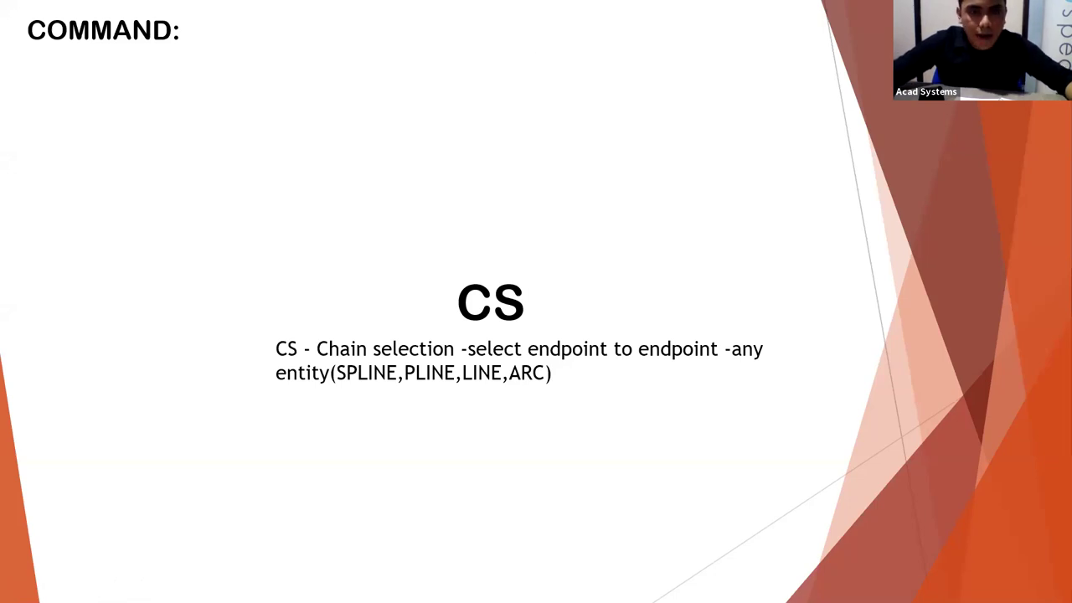
key("alt+Tab")
scroll(512, 303, "down", 4)
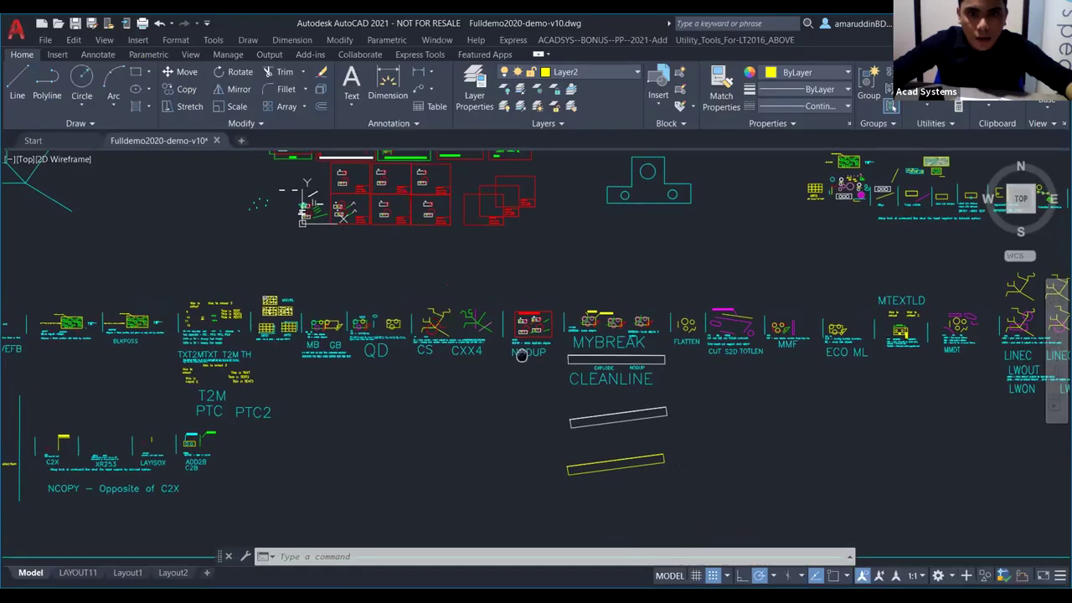
scroll(512, 303, "up", 10)
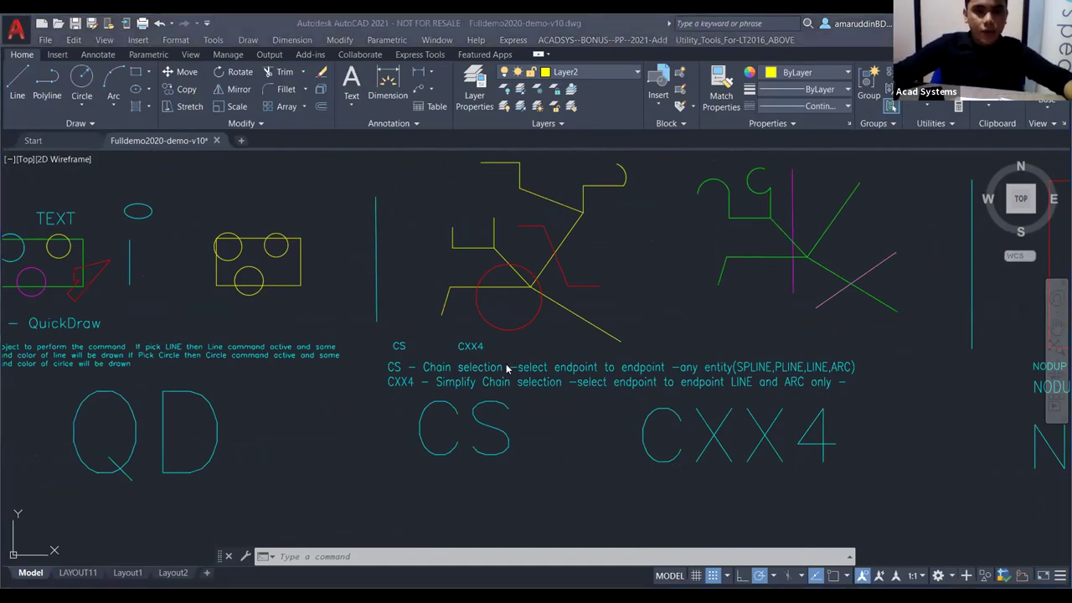
scroll(507, 369, "down", 5)
scroll(502, 360, "up", 5)
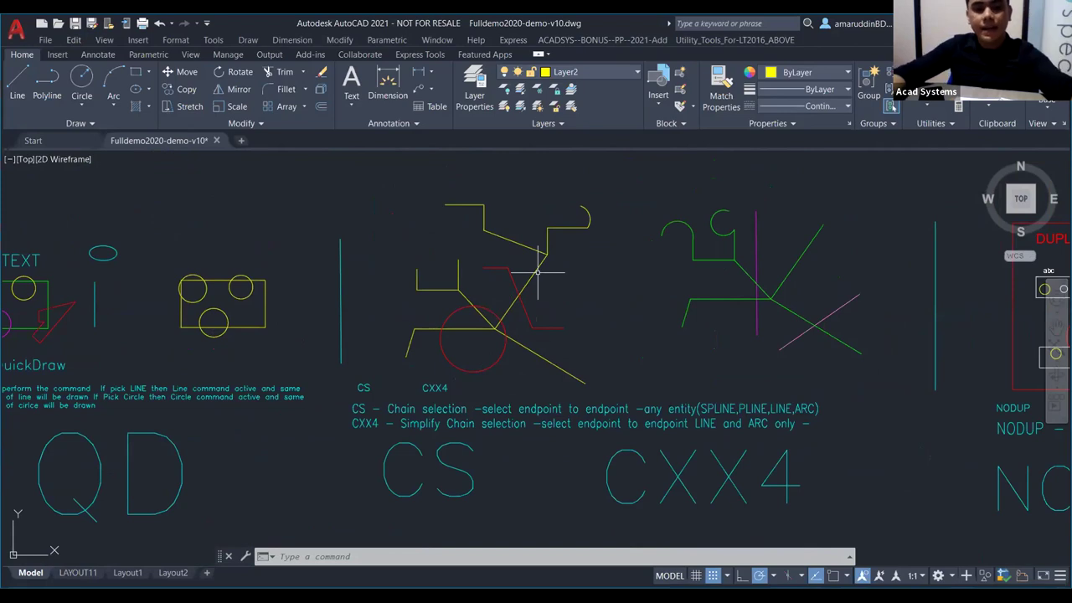
Step: Run CS on the lower diagonal line of the yellow shape to select its whole connected chain
type("CS")
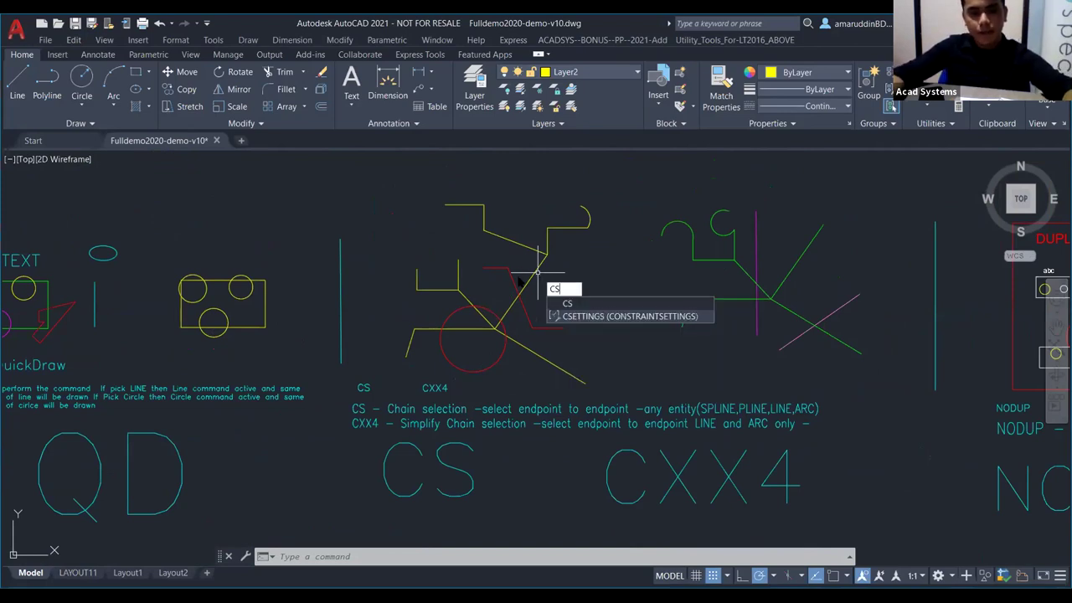
key("Return")
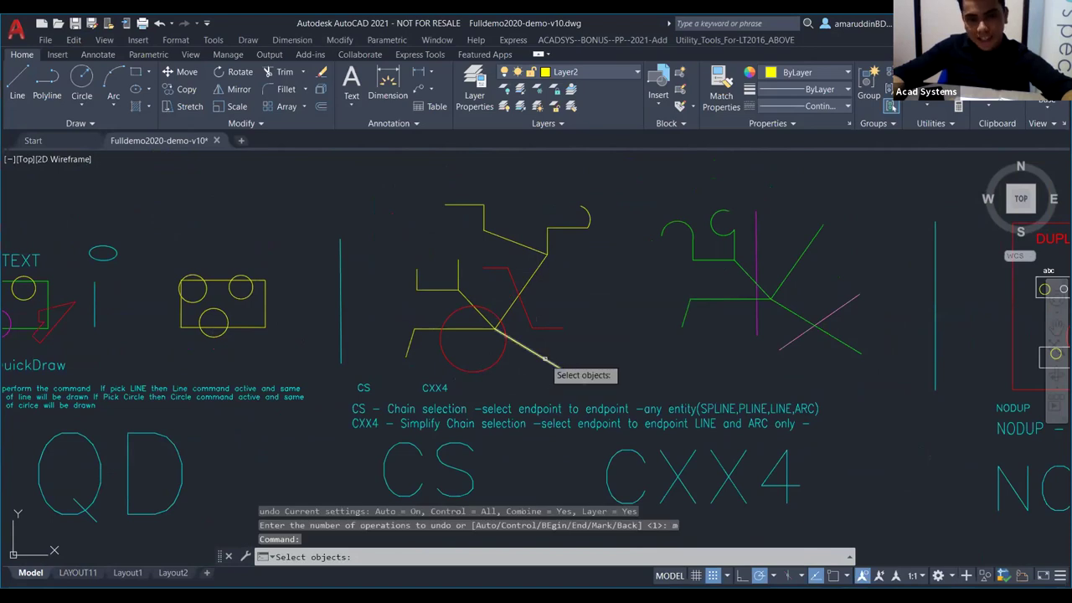
left_click(546, 360)
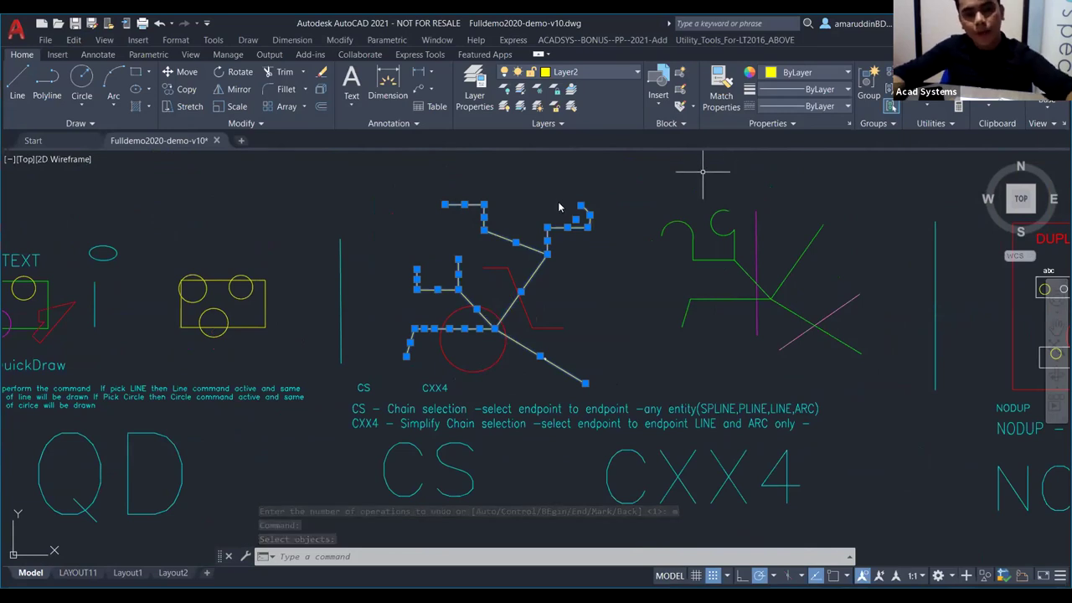
Step: Enable object snap during the Move and relocate the selected yellow chain from its diagonal line's lower end to above the CS sample
type("m")
key("Return")
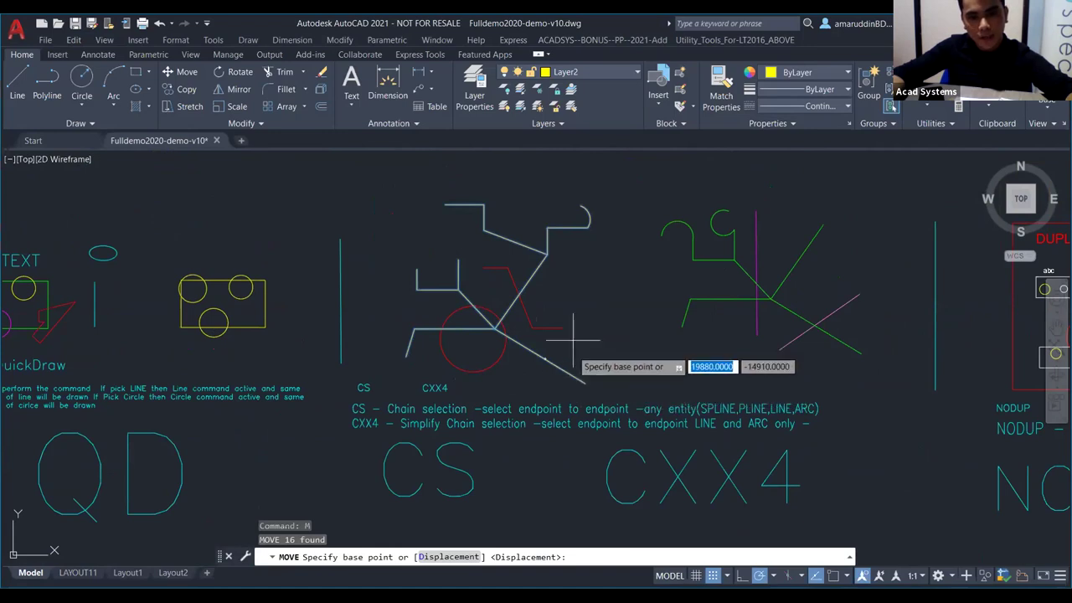
right_click(833, 578)
left_click(658, 227)
left_click(557, 443)
left_click(587, 393)
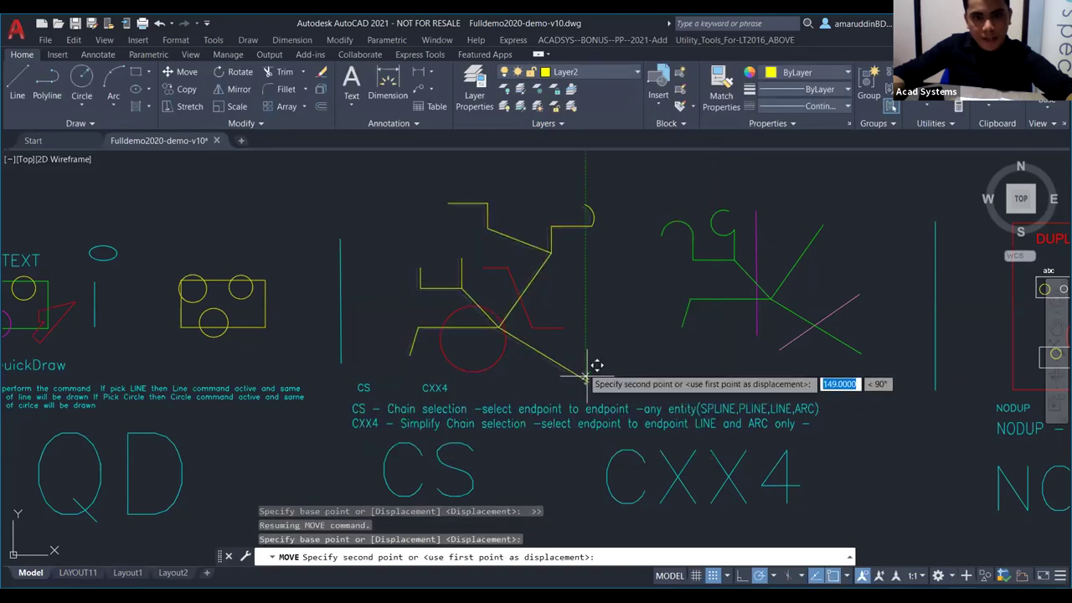
scroll(490, 285, "down", 5)
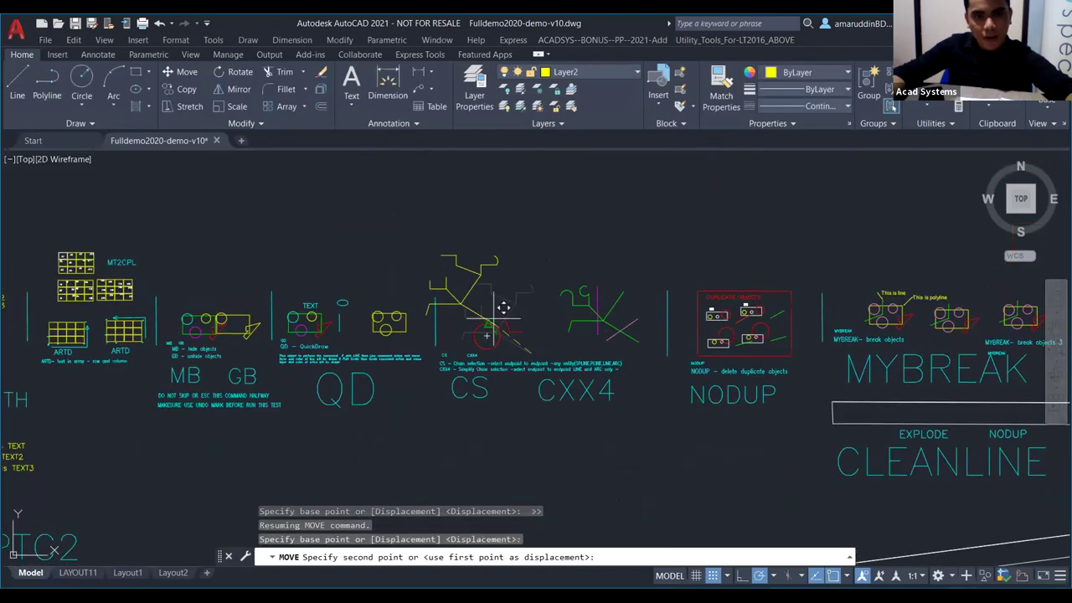
left_click(503, 308)
scroll(503, 308, "up", 2)
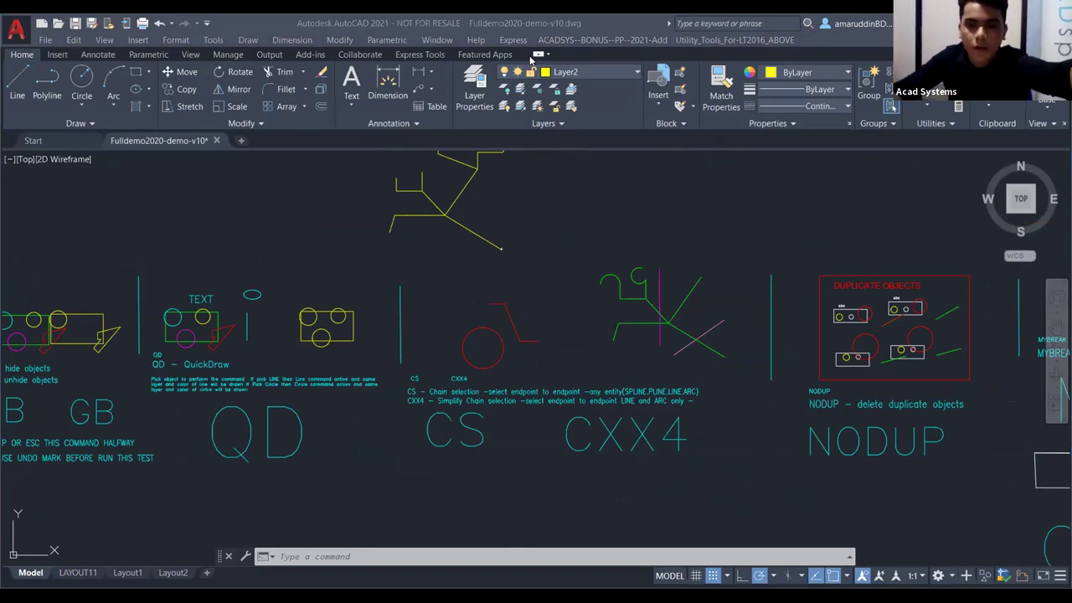
Step: Bring the presentation to the MB and GB slide and show the MB/GB hide and unhide sample in AutoCAD
key("alt+Tab")
key("Left")
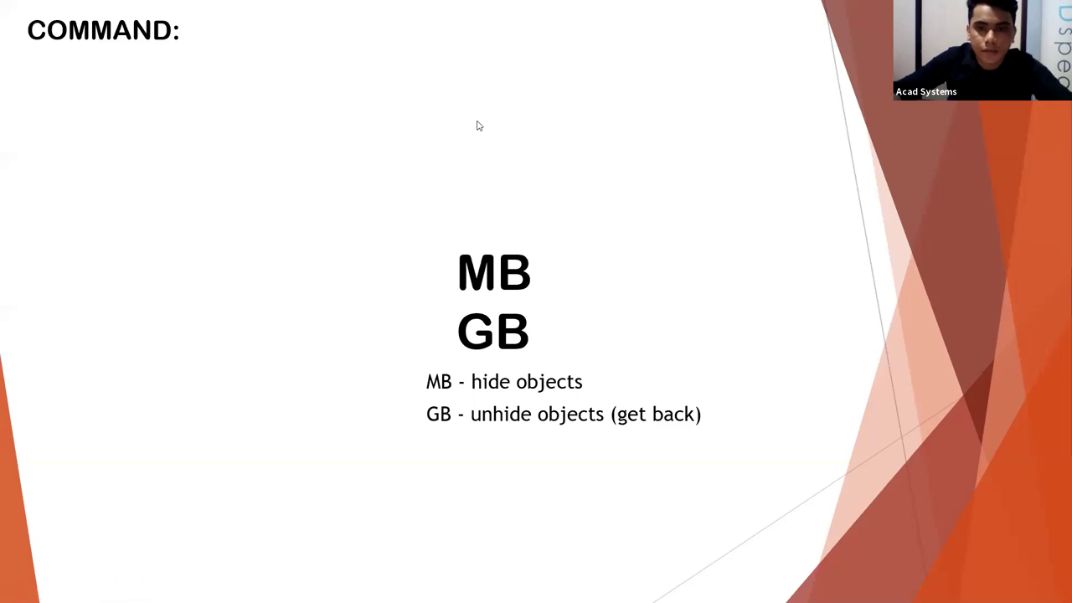
left_click(541, 586)
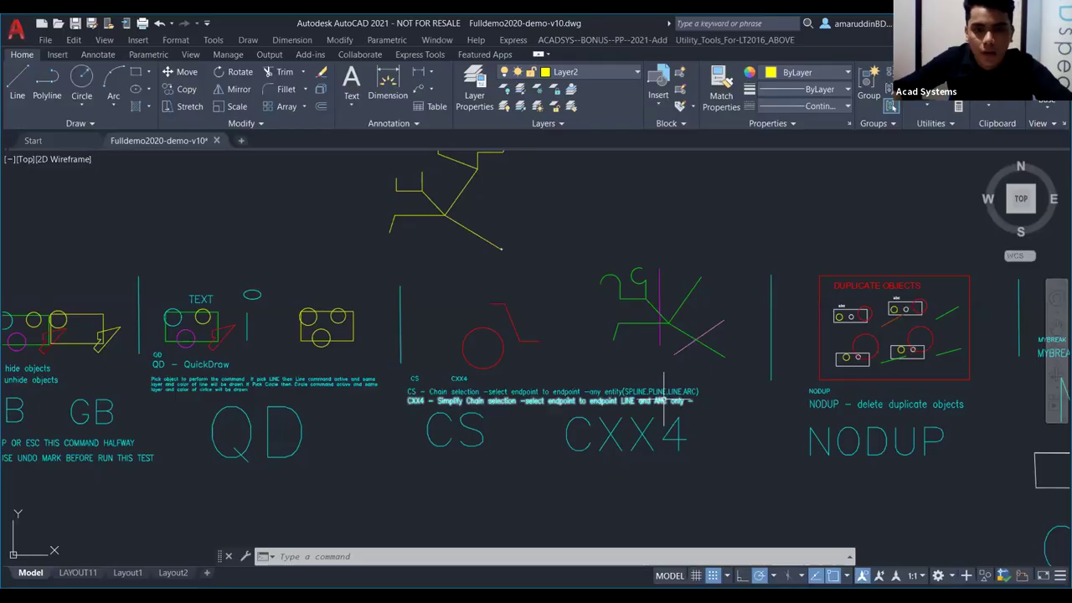
scroll(658, 410, "down", 3)
scroll(658, 406, "down", 3)
scroll(653, 407, "up", 5)
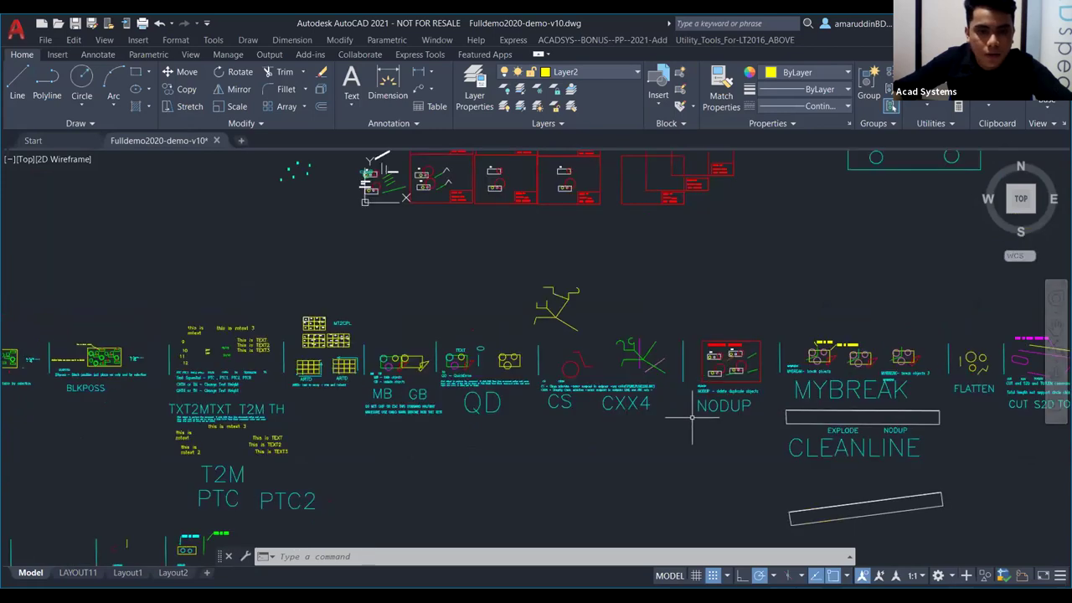
scroll(300, 360, "up", 2)
middle_click_drag(318, 368, 360, 381)
scroll(465, 395, "up", 5)
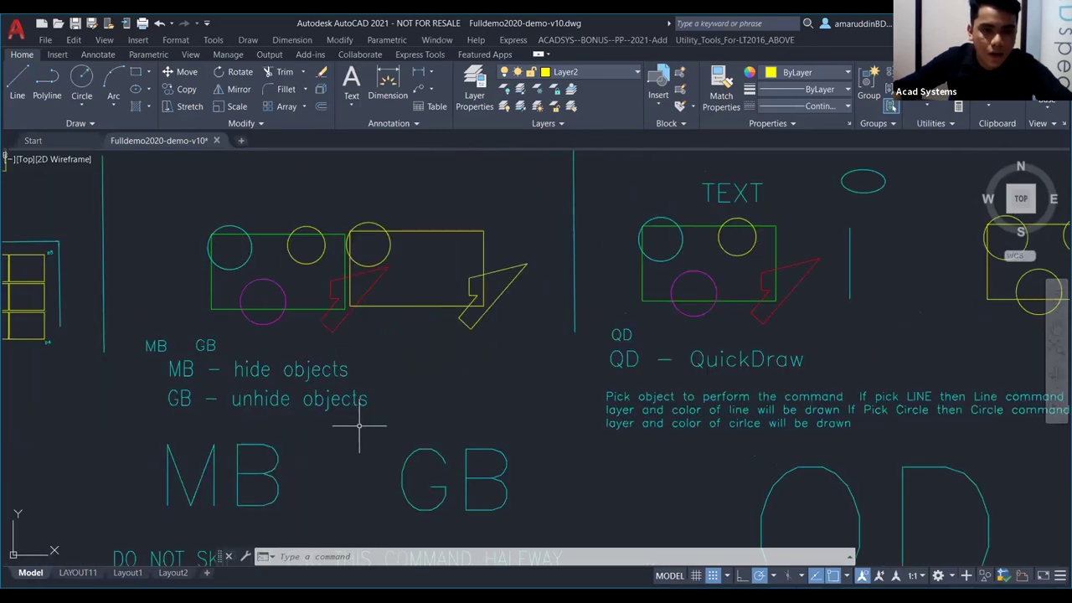
scroll(465, 394, "down", 4)
scroll(464, 344, "up", 3)
scroll(475, 346, "down", 1)
scroll(490, 330, "down", 3)
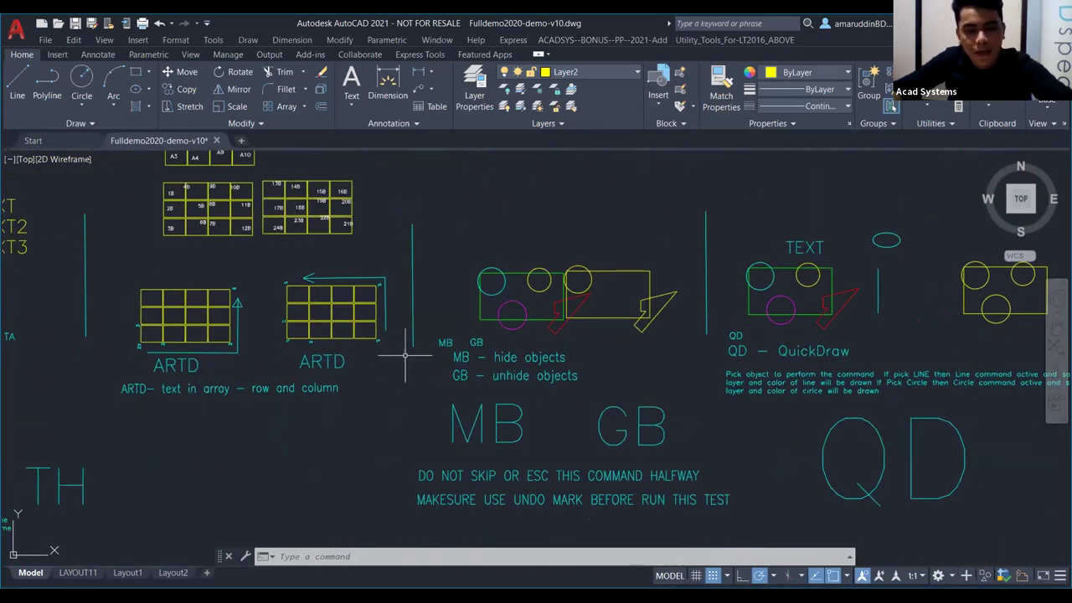
Step: Run MB on the magenta circle in the MB/GB sample to hide it
type("MB")
key("Return")
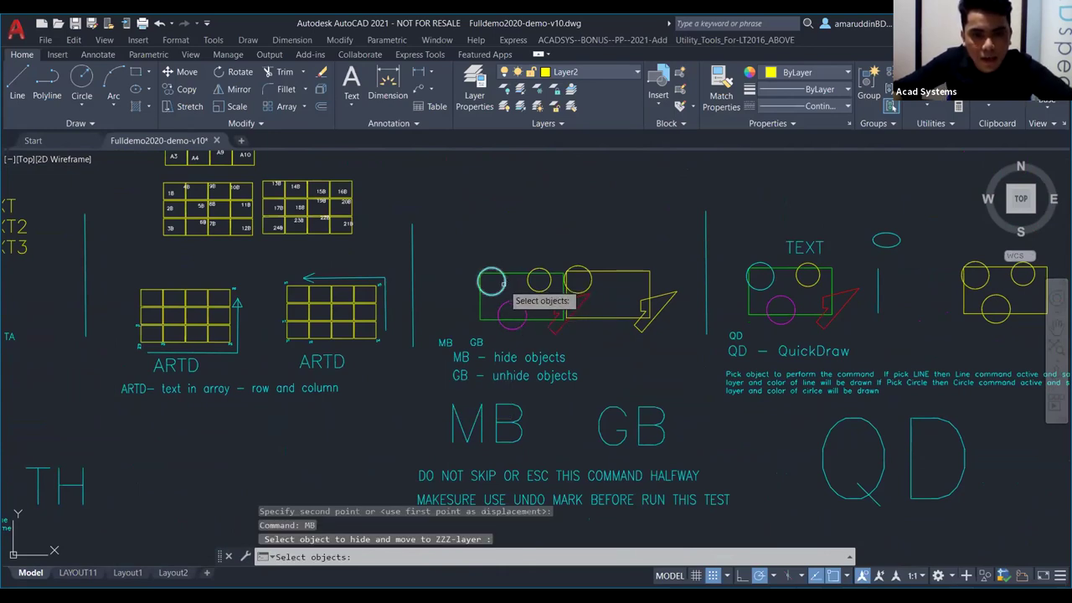
left_click(520, 305)
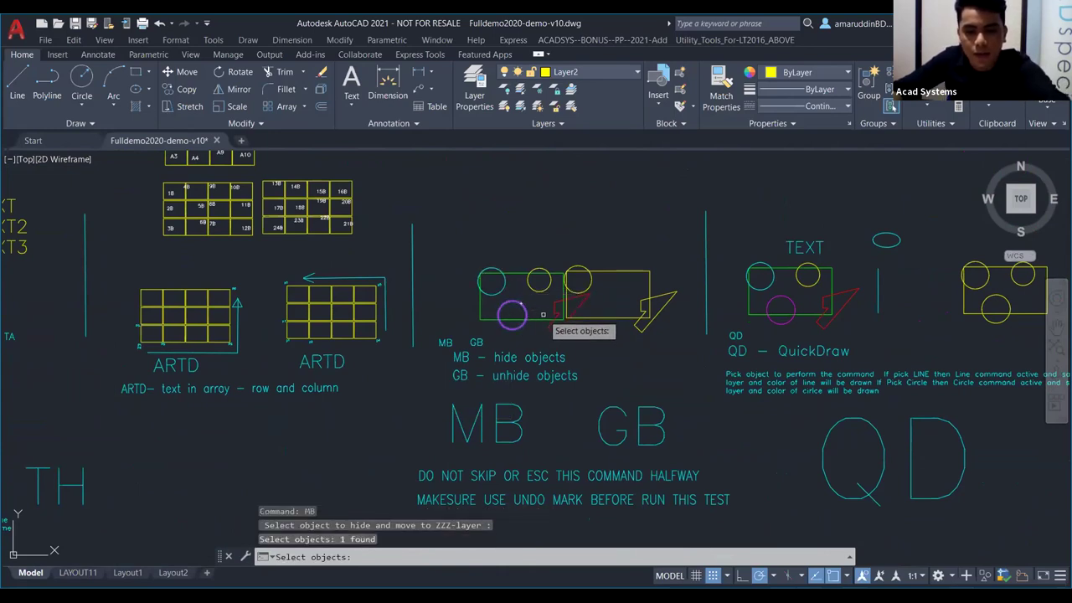
key("Return")
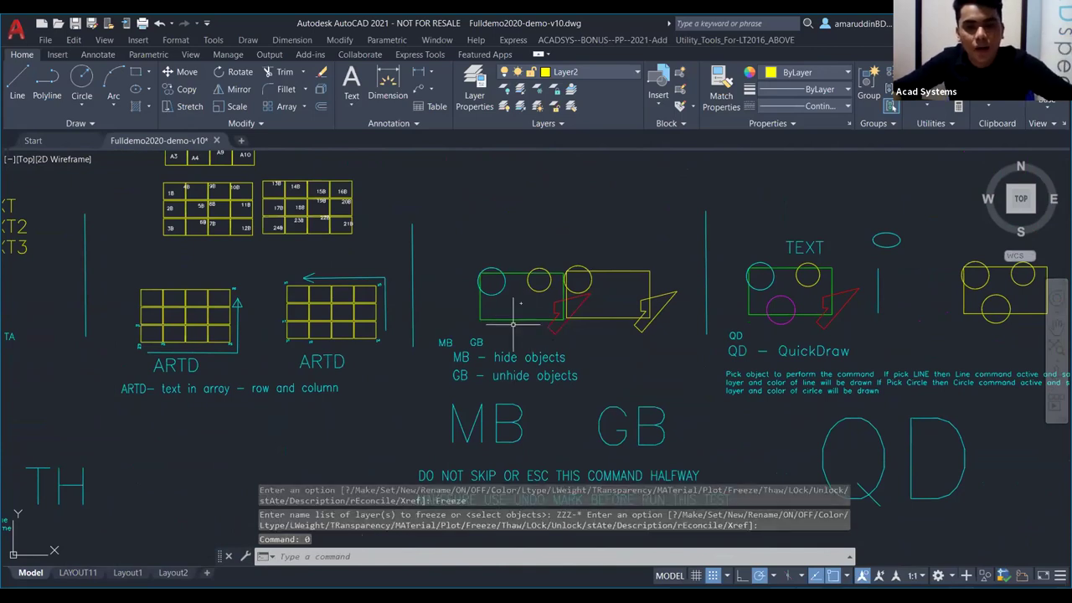
key("Escape")
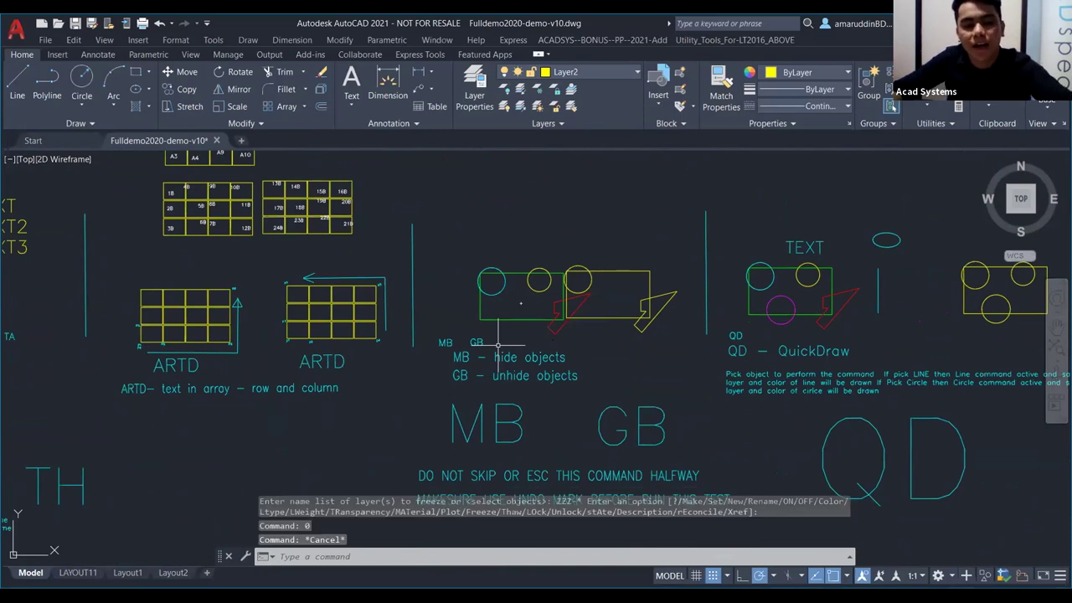
Step: Run GB to bring the hidden circles of the MB/GB sample back into view
type("GB")
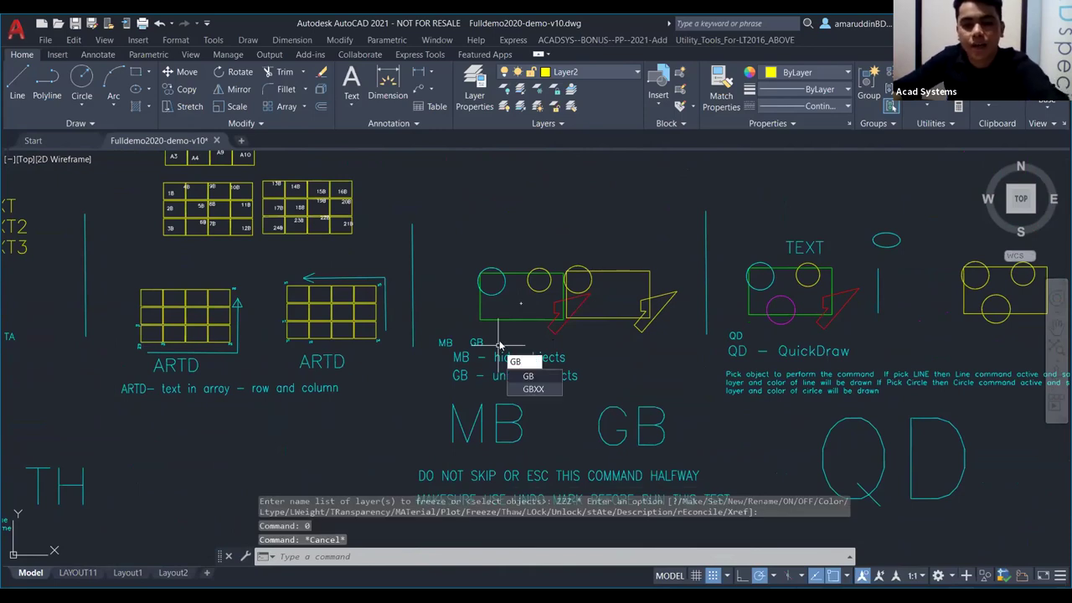
key("Return")
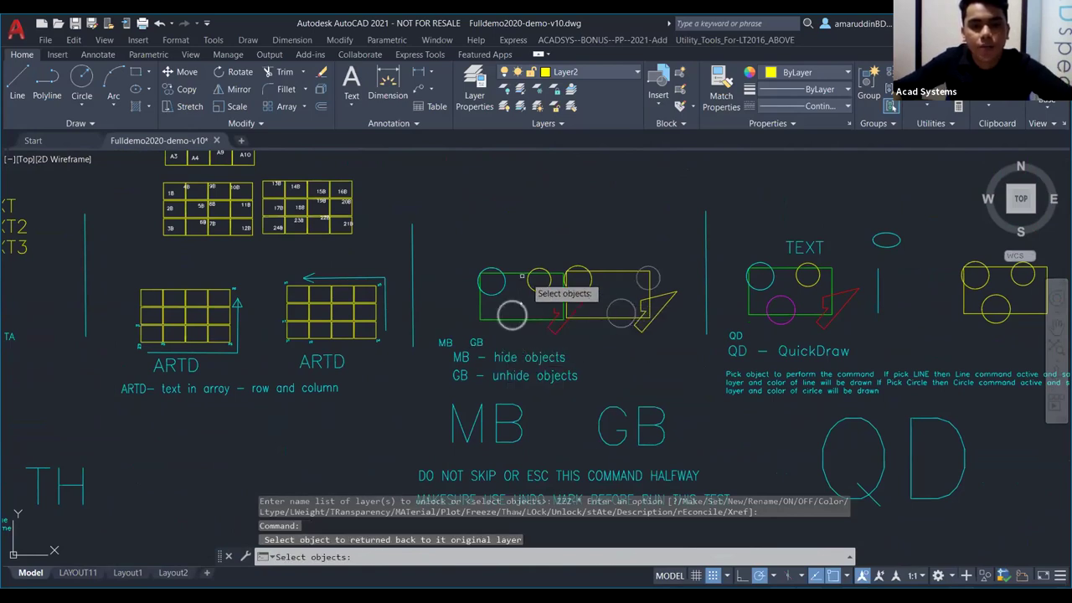
scroll(522, 376, "down", 8)
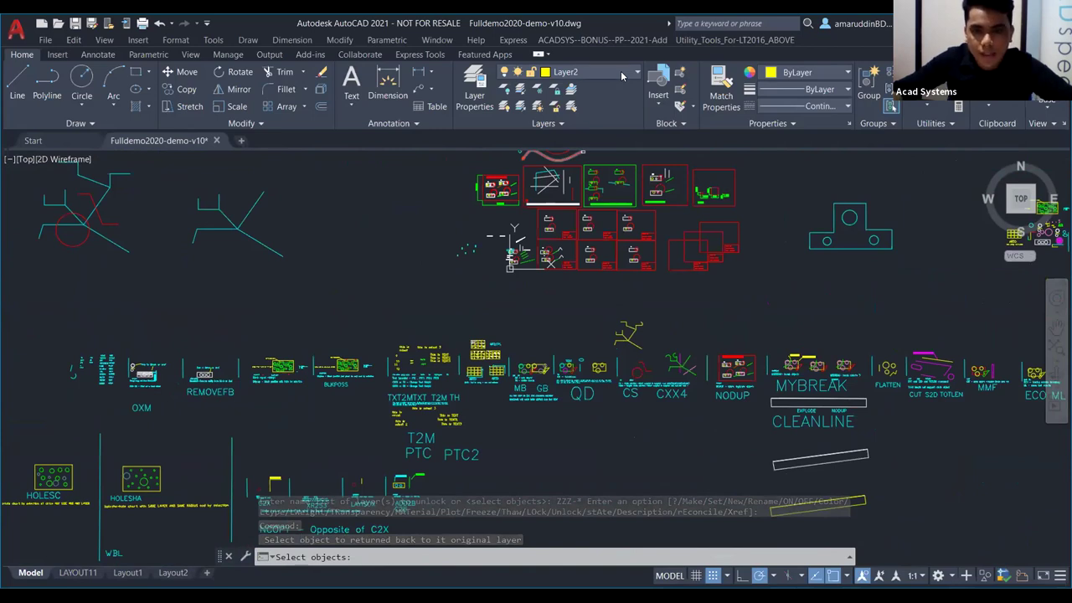
Step: Advance the presentation to the QD slide, return to AutoCAD, cancel the pending GB selection and bring up the QuickDraw sample
key("alt+Tab")
left_click(629, 345)
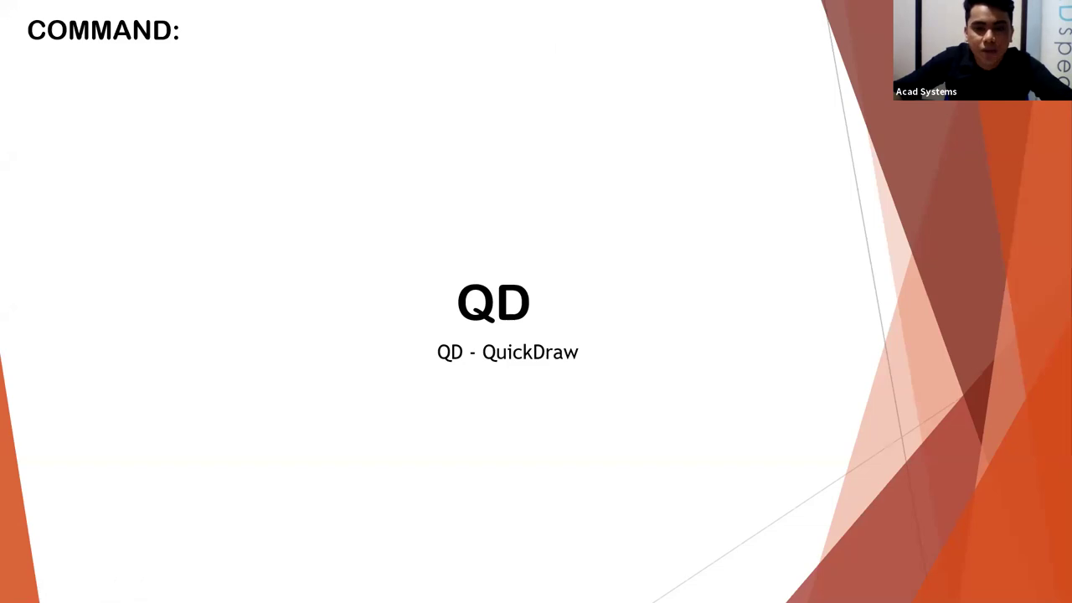
key("alt+Tab")
scroll(611, 392, "up", 5)
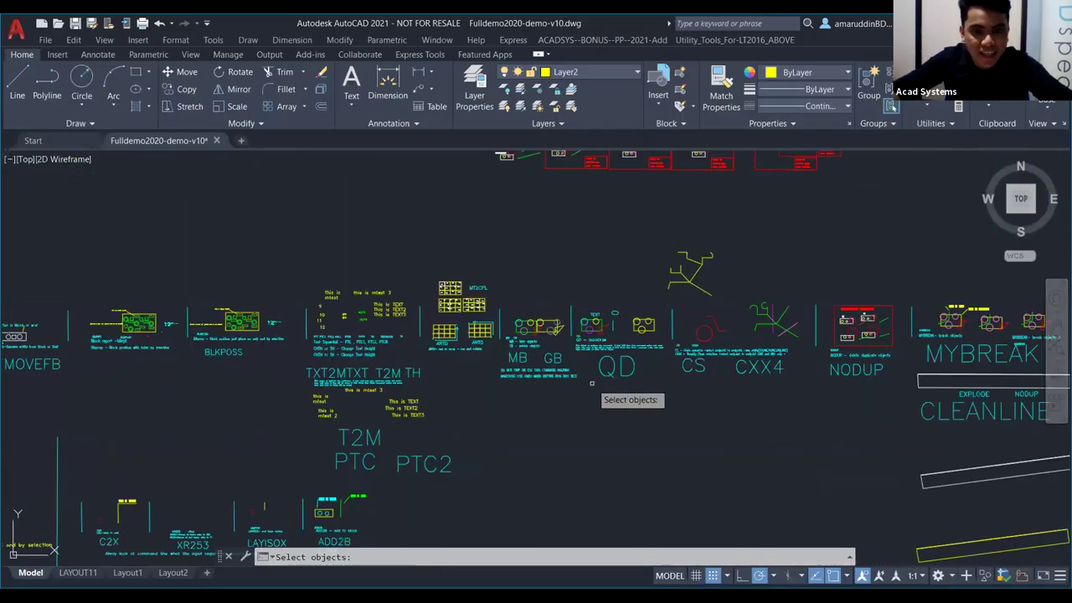
scroll(593, 383, "up", 5)
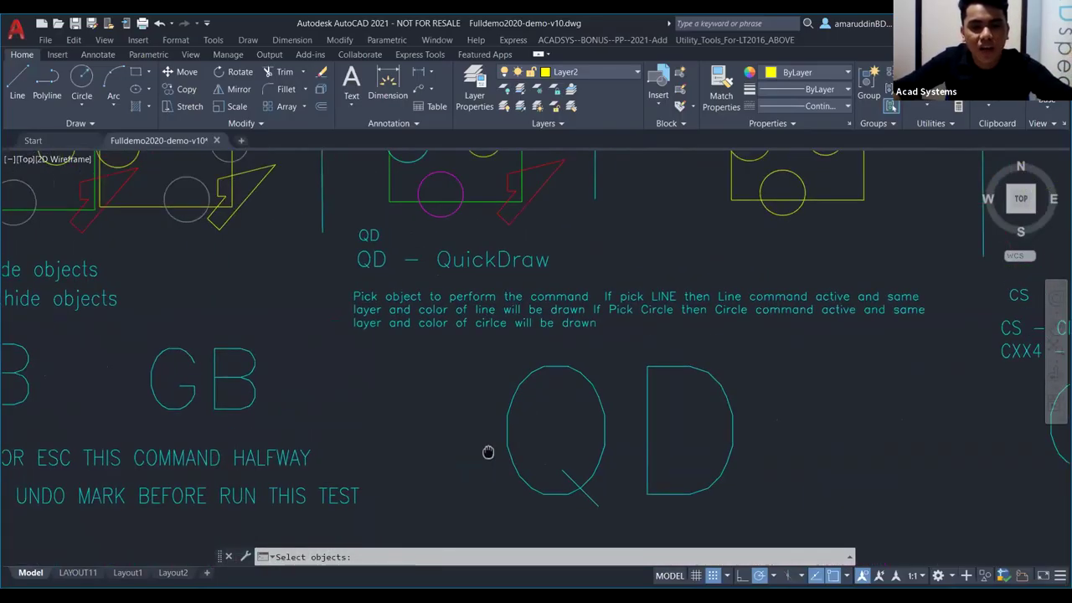
scroll(489, 450, "down", 3)
key("Escape")
scroll(462, 452, "down", 4)
scroll(438, 186, "up", 5)
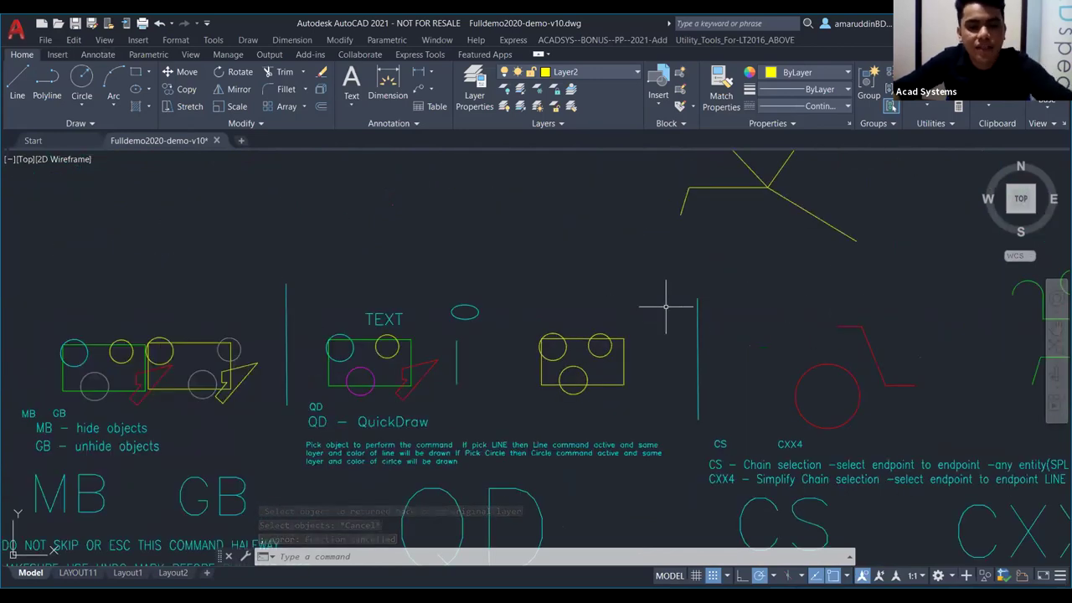
type("GD")
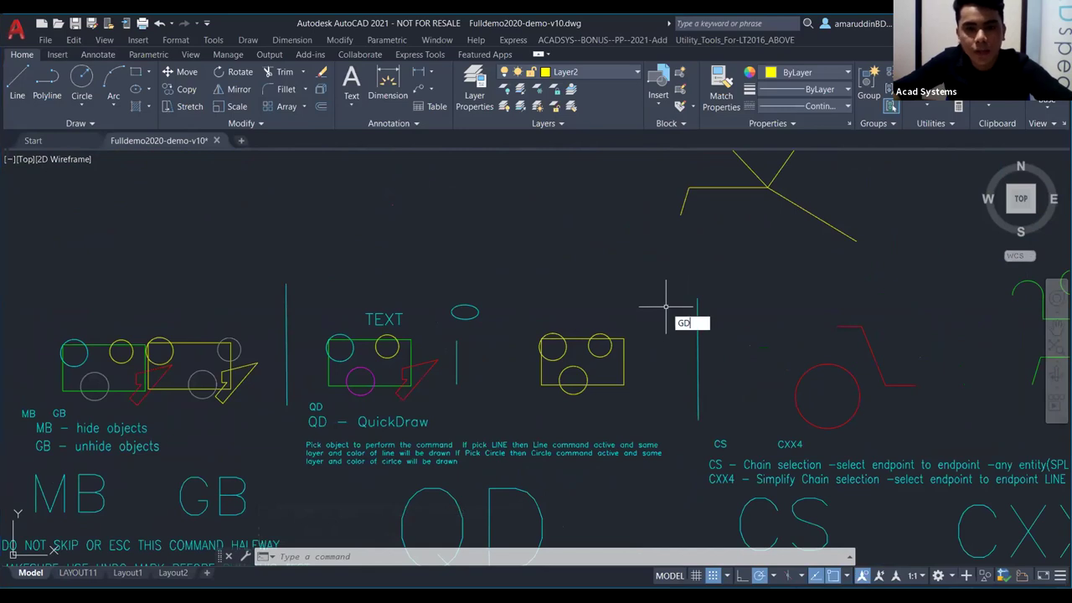
key("Return")
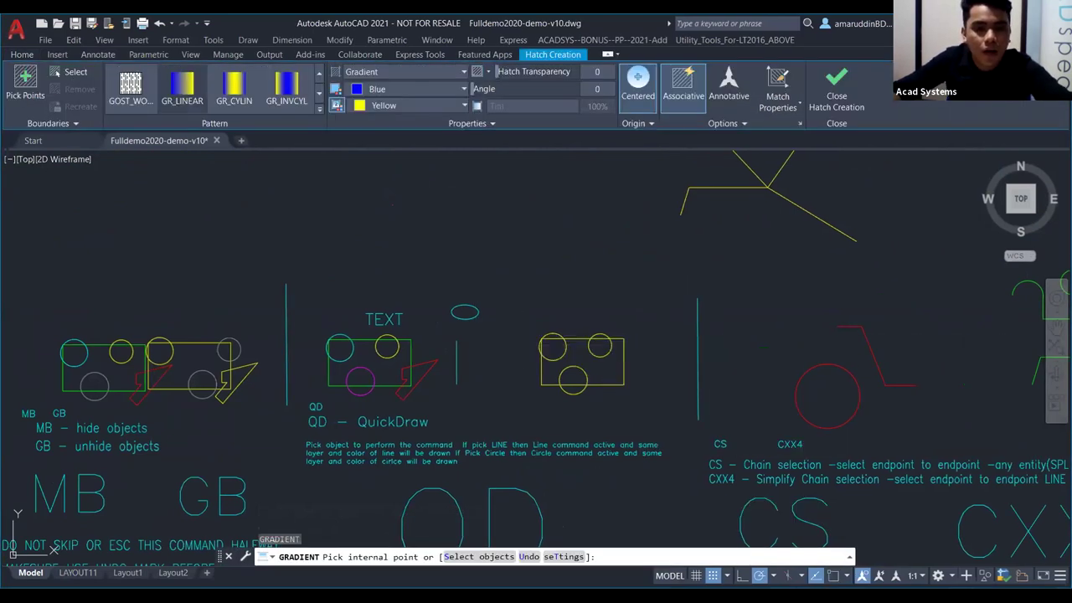
key("Escape")
key("Escape")
key("Escape")
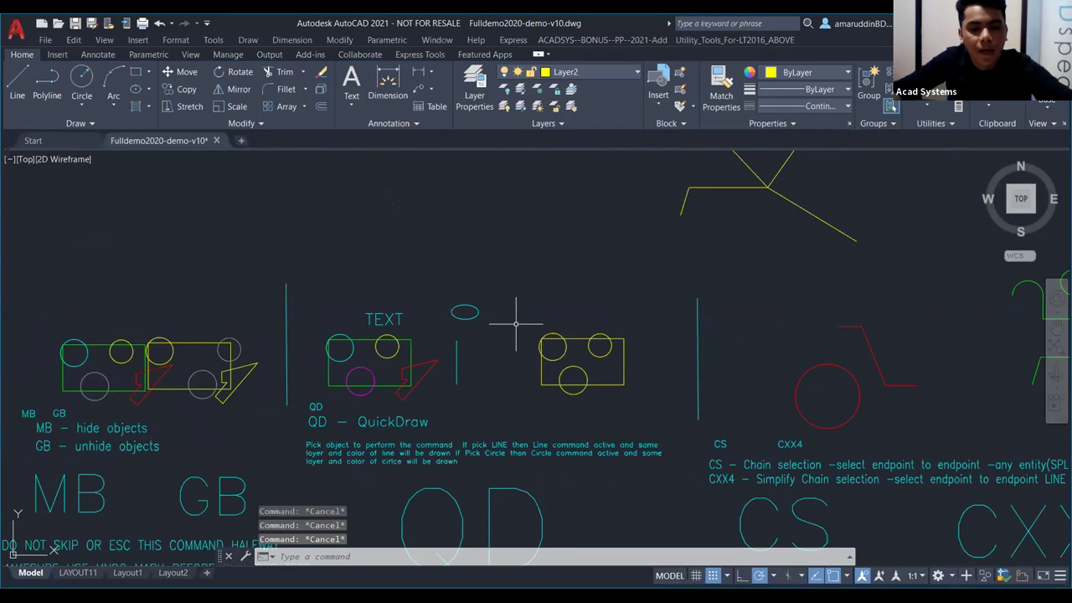
Step: Run QD on the yellow rectangle's upper-left circle and draw a matching circle above the rectangle
type("QD")
key("Return")
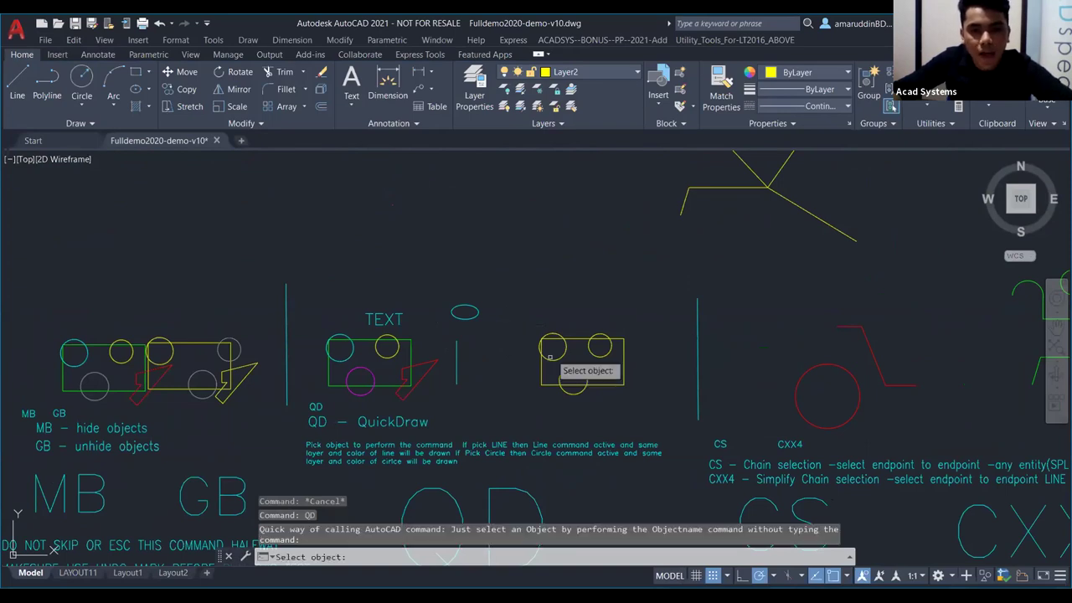
scroll(564, 371, "down", 3)
scroll(567, 360, "up", 6)
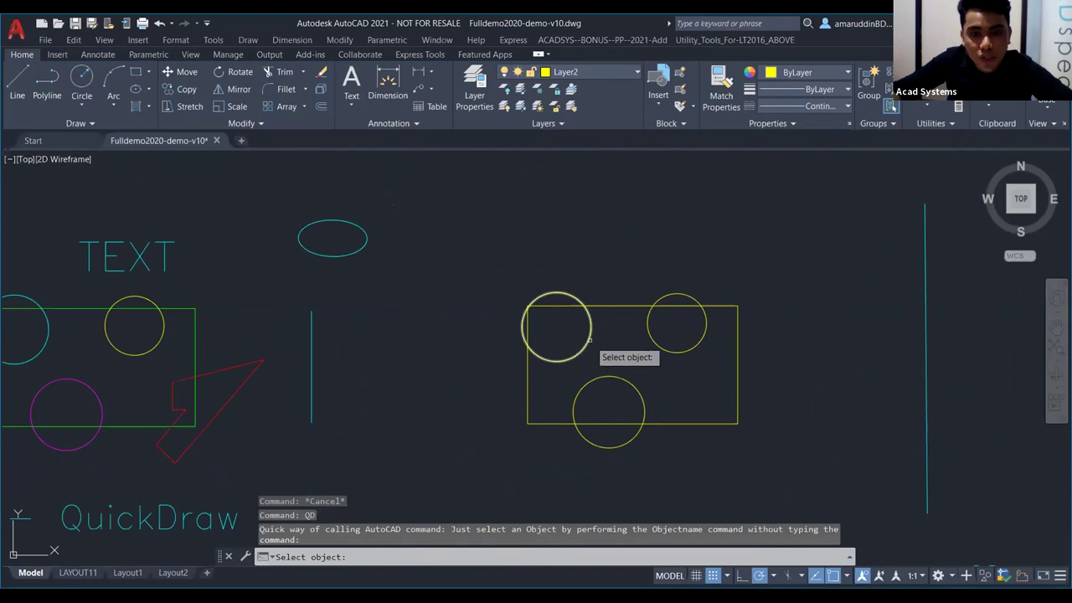
left_click(568, 295)
left_click(569, 184)
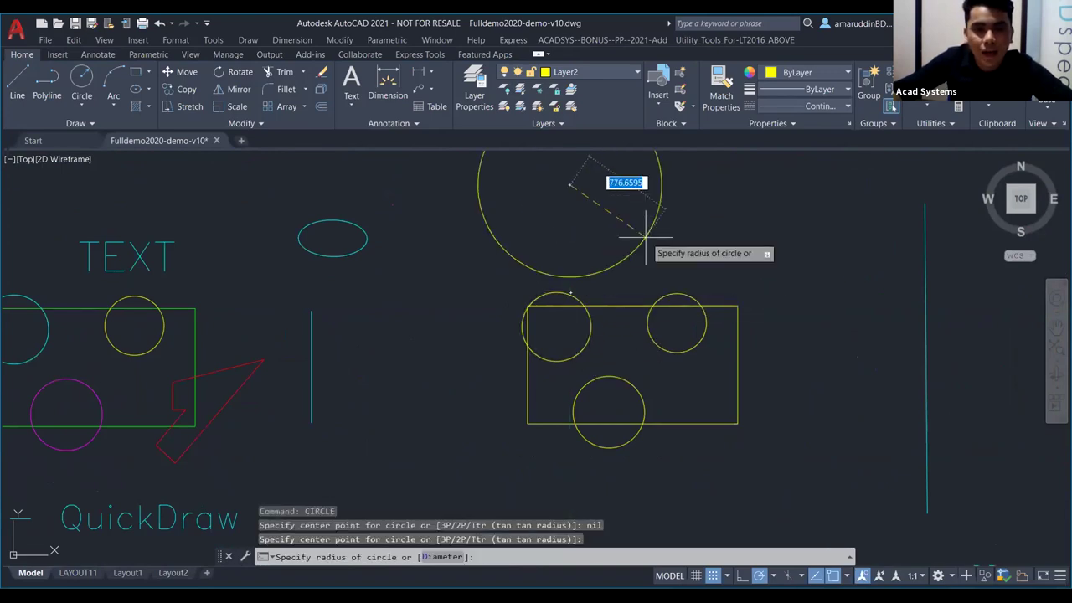
left_click(614, 209)
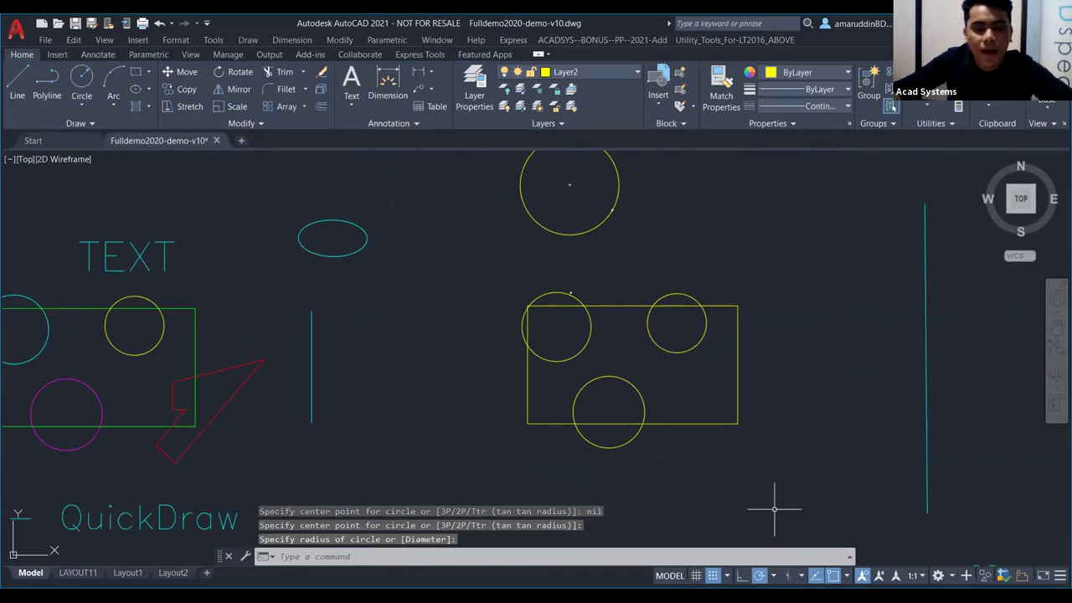
scroll(617, 433, "down", 5)
key("Escape")
scroll(550, 377, "up", 5)
scroll(550, 378, "up", 4)
mouse_move(550, 377)
middle_mouse_down()
mouse_move(652, 449)
mouse_move(641, 359)
middle_mouse_up()
scroll(651, 450, "down", 4)
key("Escape")
key("Escape")
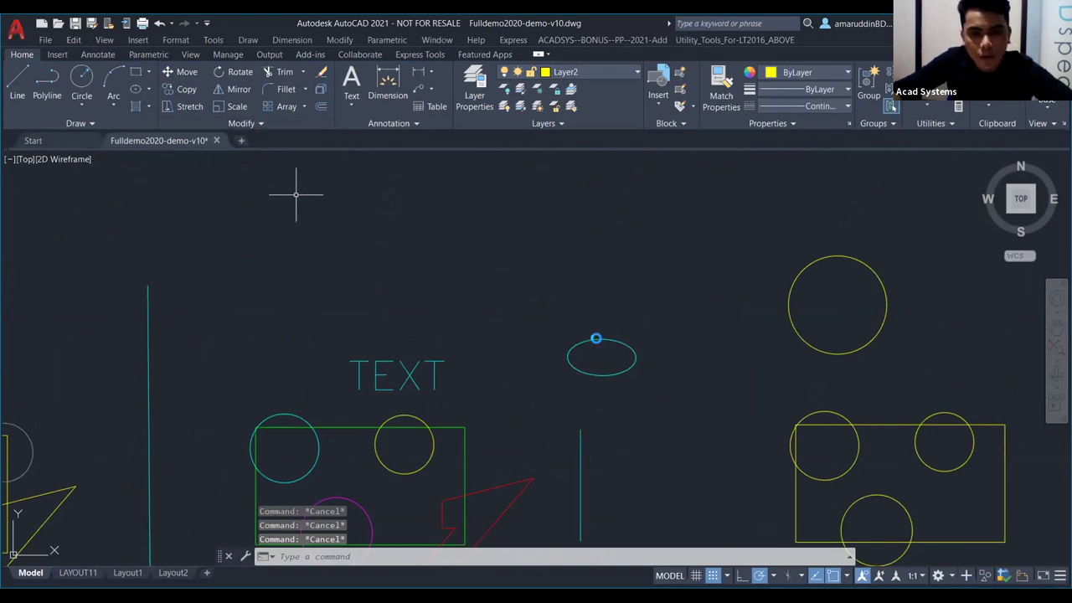
Step: Use QD on the cyan ellipse to draw a smaller matching ellipse above it
left_click(613, 283)
left_click(614, 231)
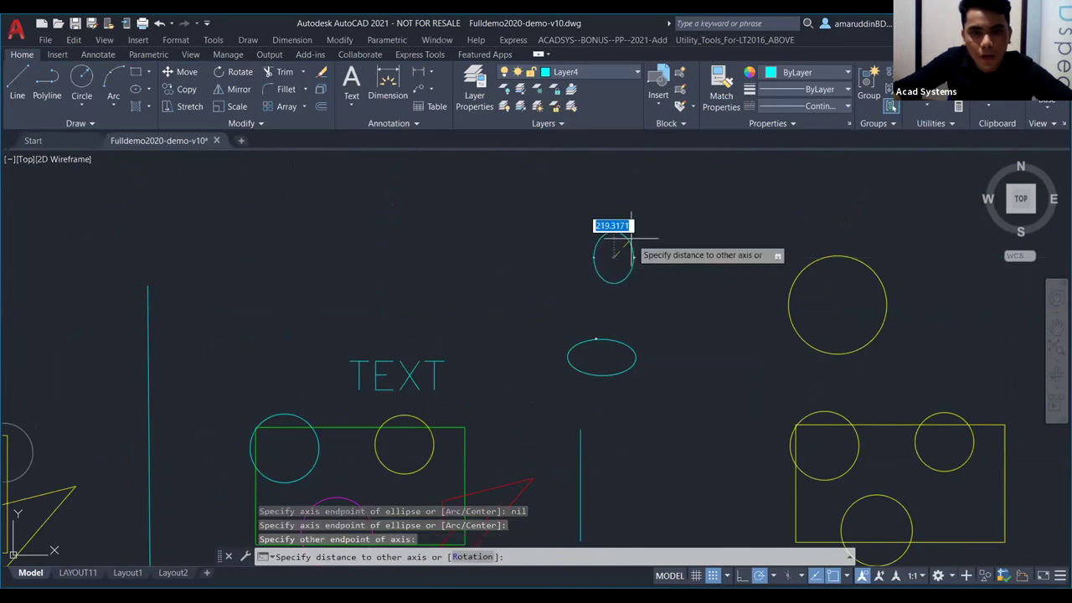
left_click(628, 251)
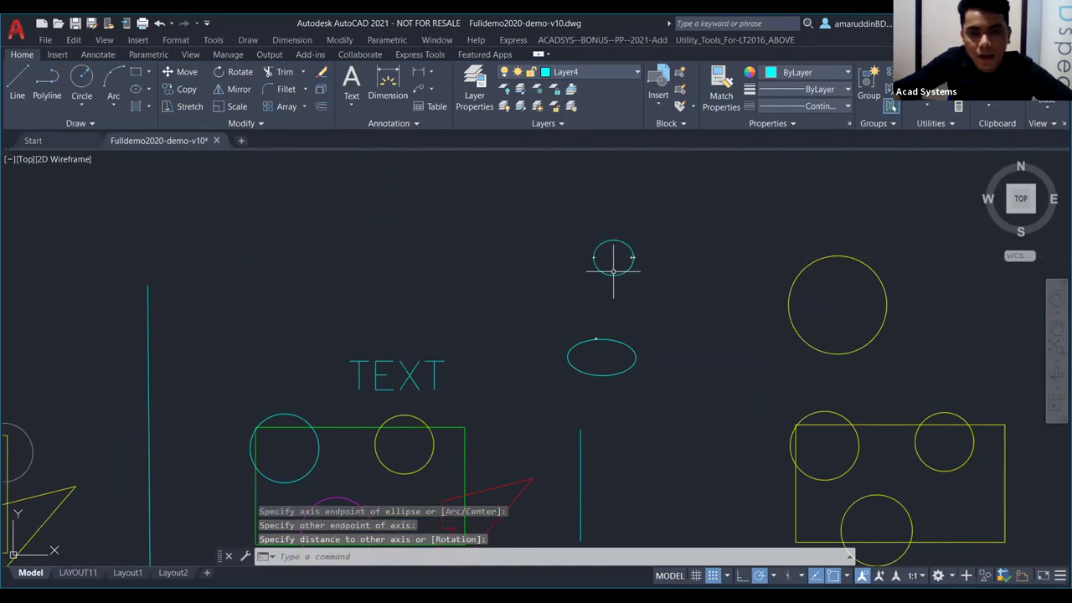
Step: Run QD on the cyan TEXT sample and place the text DFGGF above it, rotated to read vertically
scroll(459, 360, "down", 3)
scroll(454, 339, "up", 2)
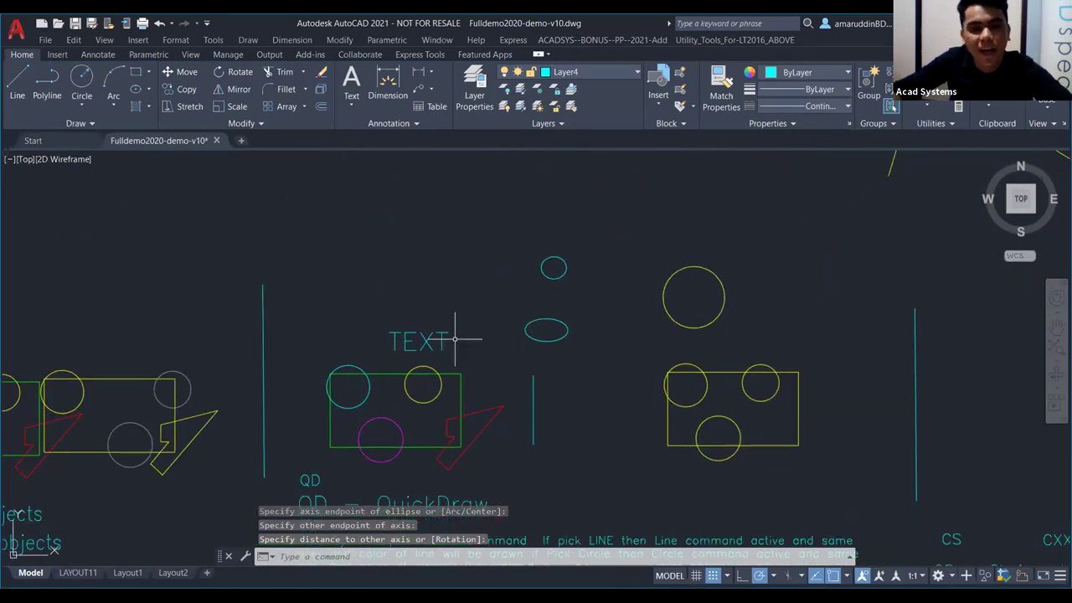
scroll(442, 339, "up", 4)
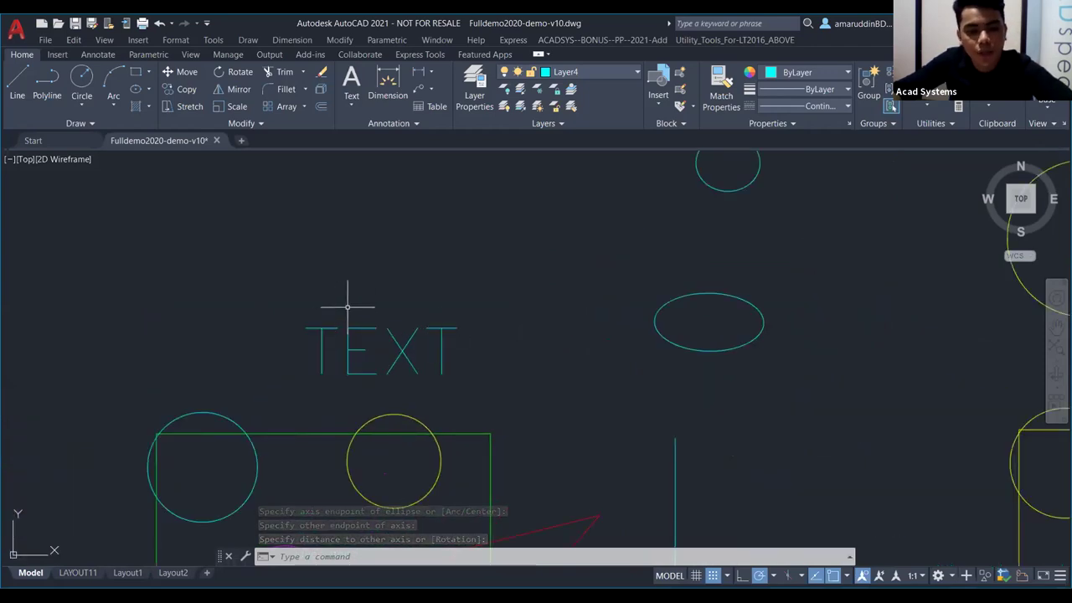
type("as")
key("Return")
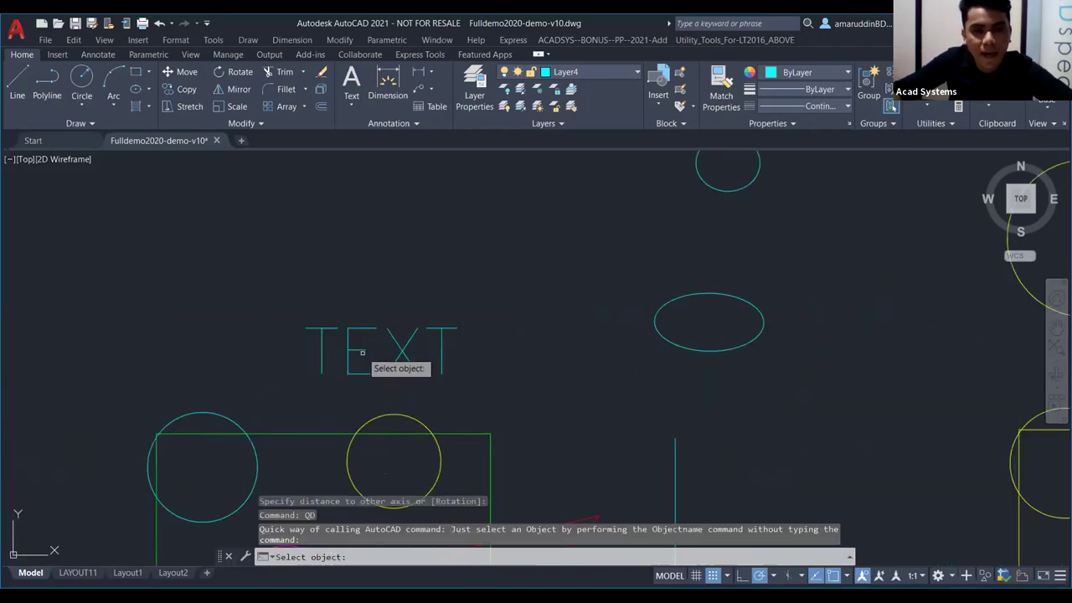
left_click(368, 356)
left_click(320, 215)
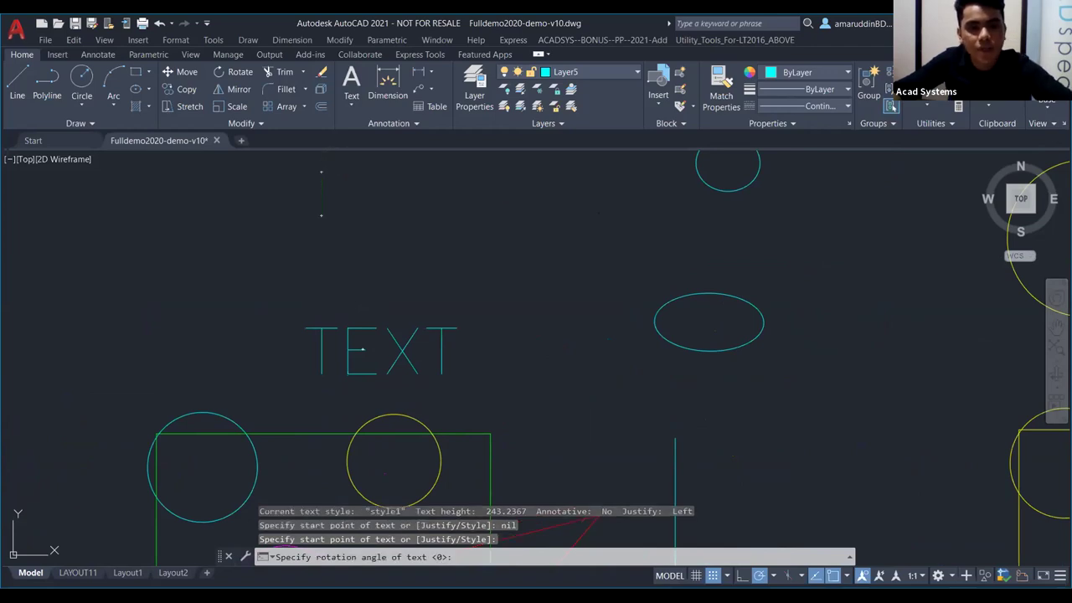
key("Return")
type("DFGGF")
key("Return")
key("Return")
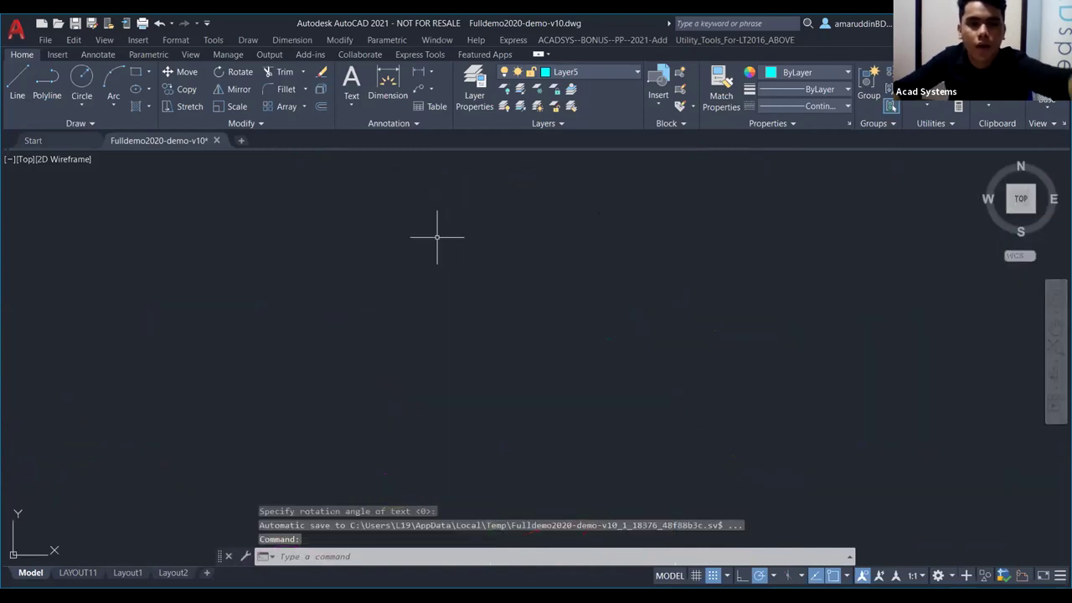
Step: Bring up the ARTD slide in the presentation, return to AutoCAD and show the first ARTD sample grid with its P1 to P6 labels
scroll(428, 239, "down", 5)
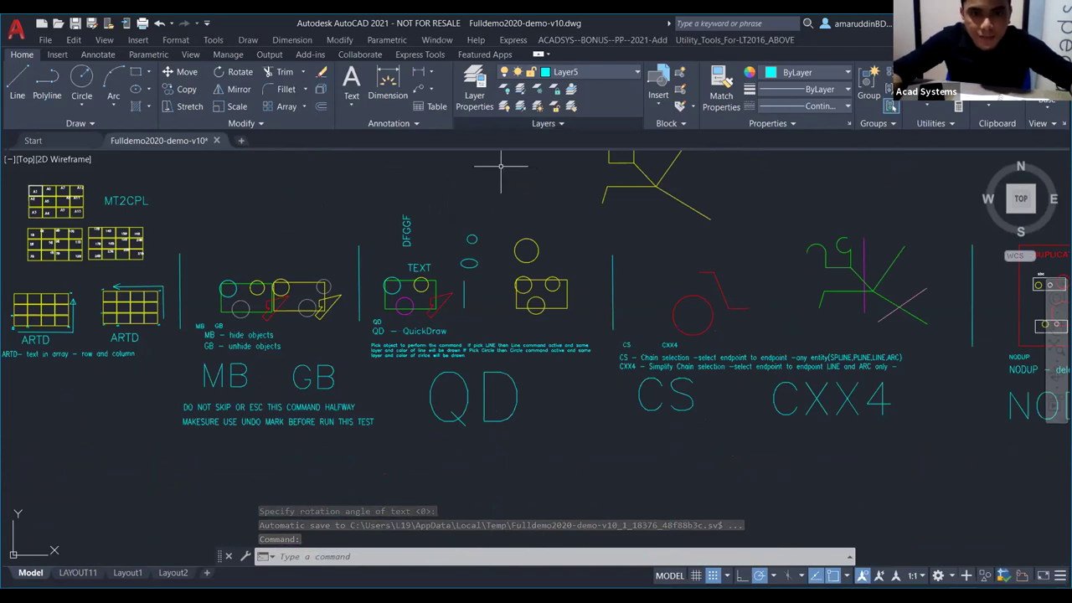
key("Left")
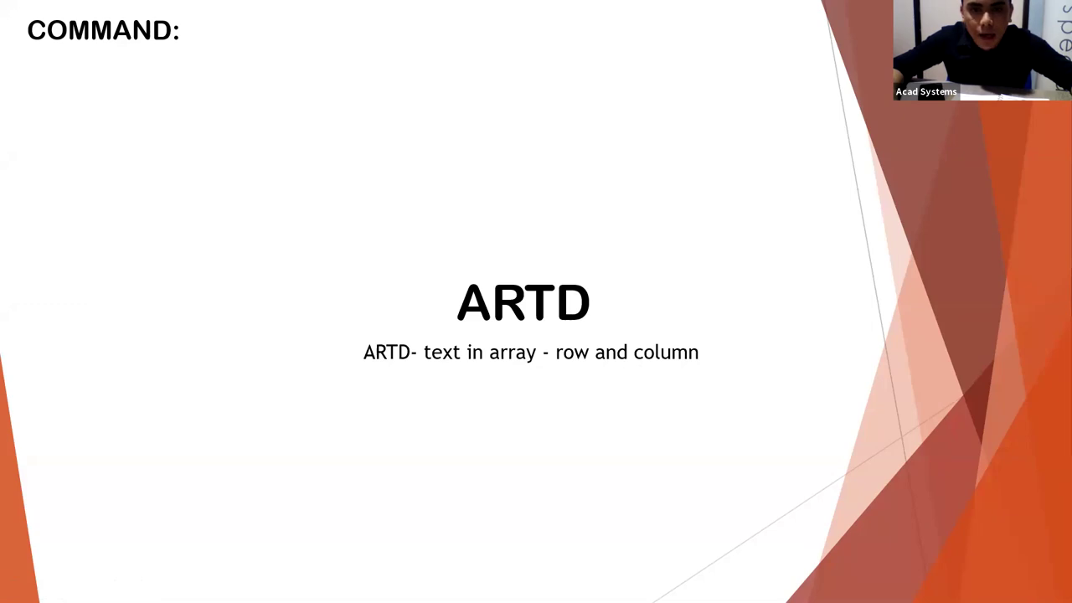
key("alt+Tab")
scroll(442, 282, "up", 5)
middle_click_drag(442, 282, 808, 334)
scroll(809, 335, "down", 3)
scroll(536, 351, "up", 3)
scroll(536, 351, "down", 2)
scroll(519, 360, "up", 4)
mouse_move(520, 360)
middle_mouse_down()
mouse_move(497, 382)
mouse_move(555, 356)
middle_mouse_up()
scroll(555, 356, "down", 3)
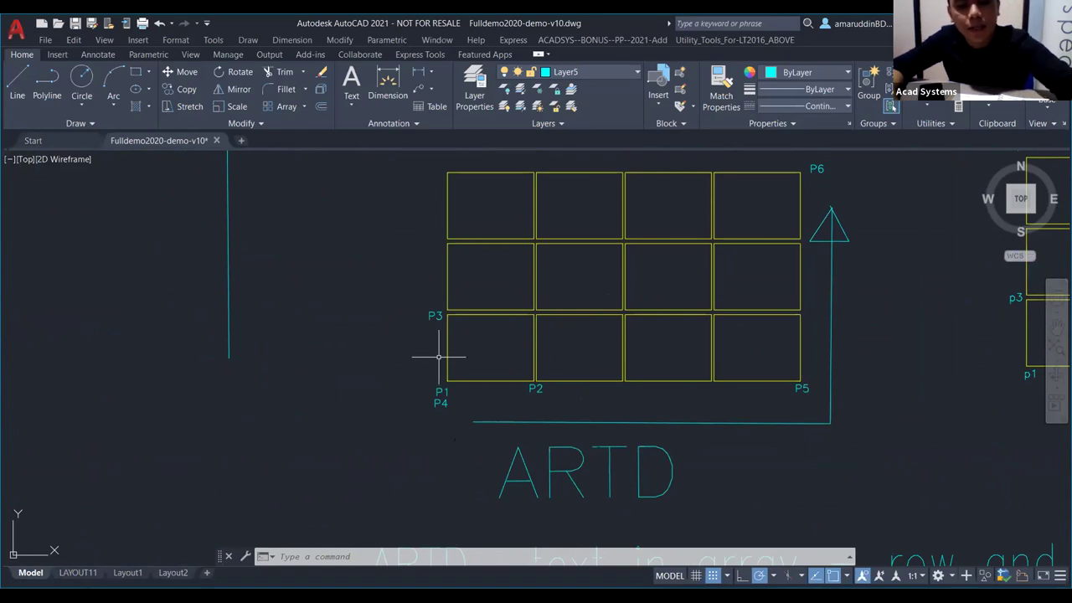
type("ARTD")
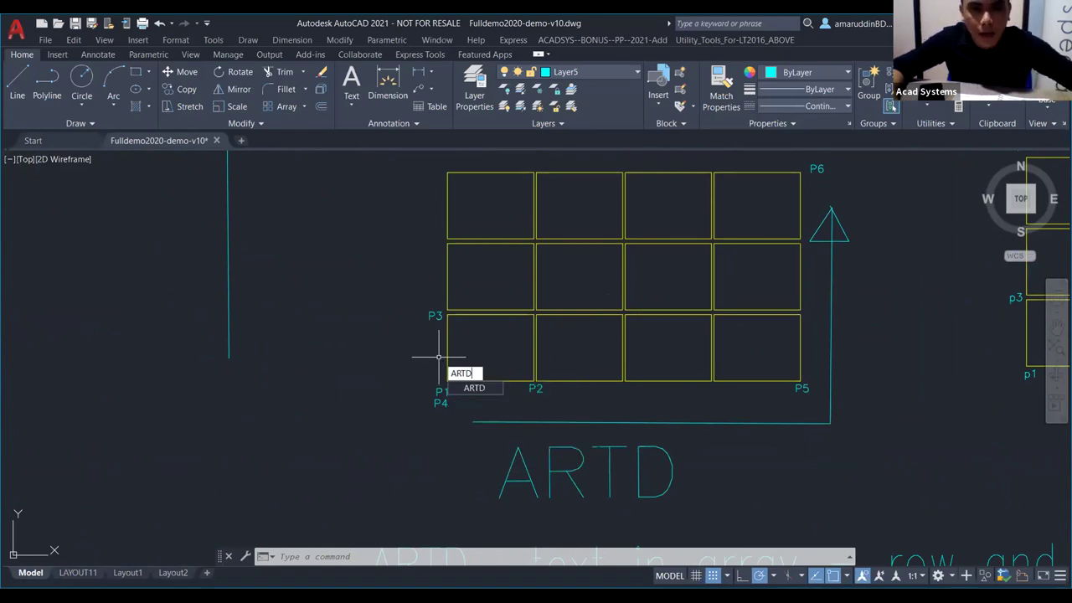
key("Return")
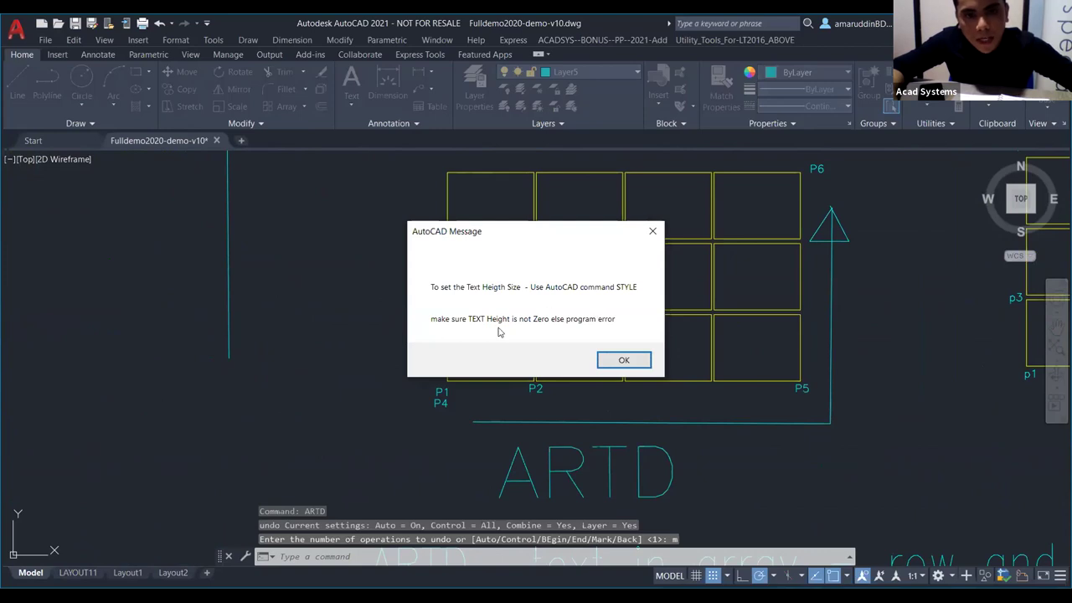
left_click(615, 359)
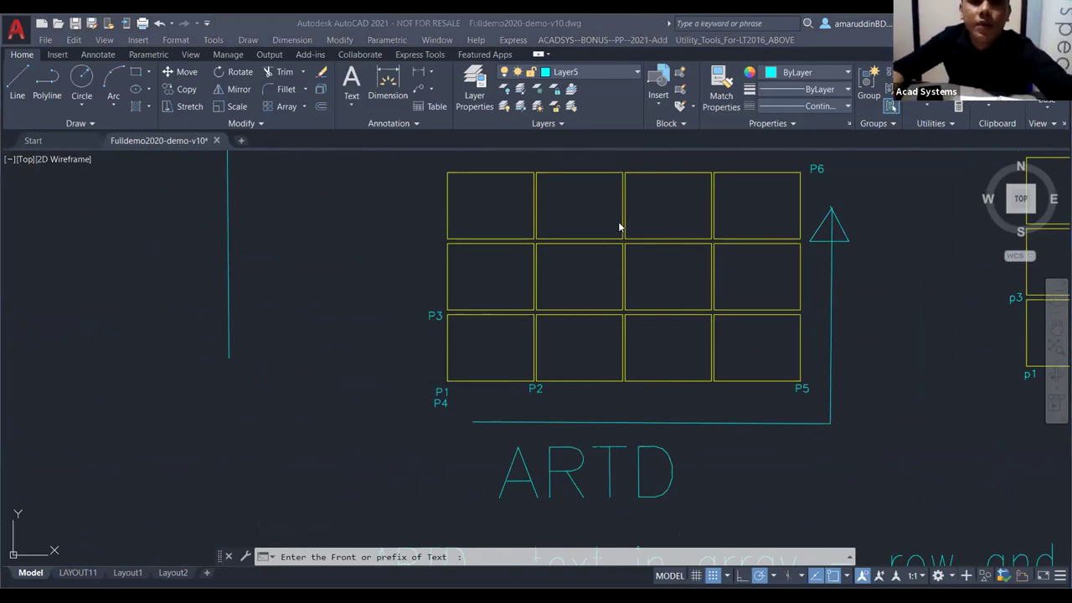
scroll(444, 293, "down", 5)
scroll(425, 306, "up", 3)
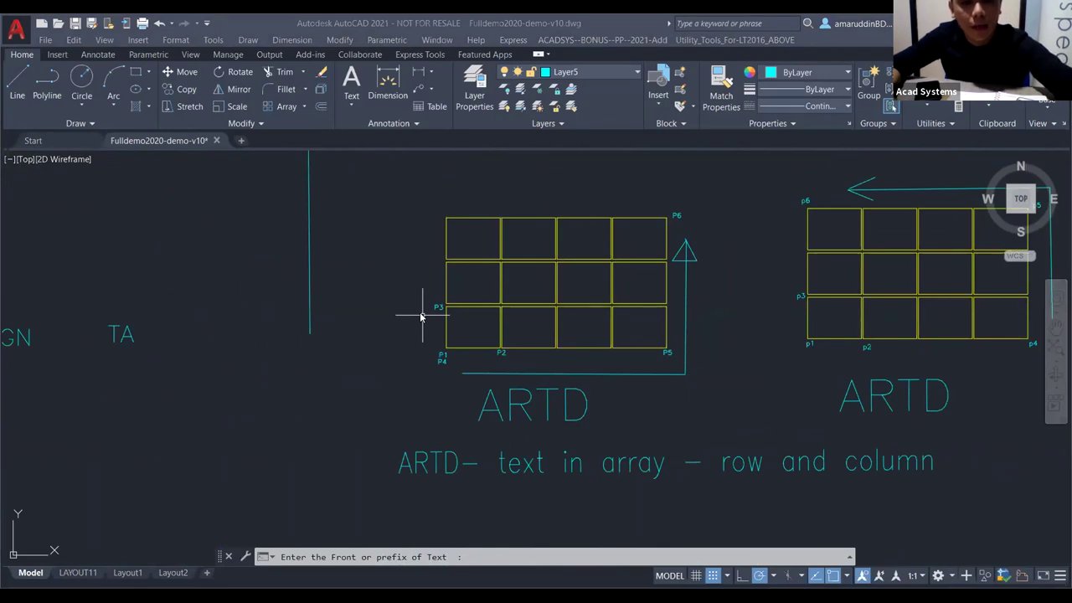
key("Escape")
key("Escape")
Step: Run ARTD, accept the text height notice, and set the text prefix to AYAM and the starting number to 1
type("ARTD")
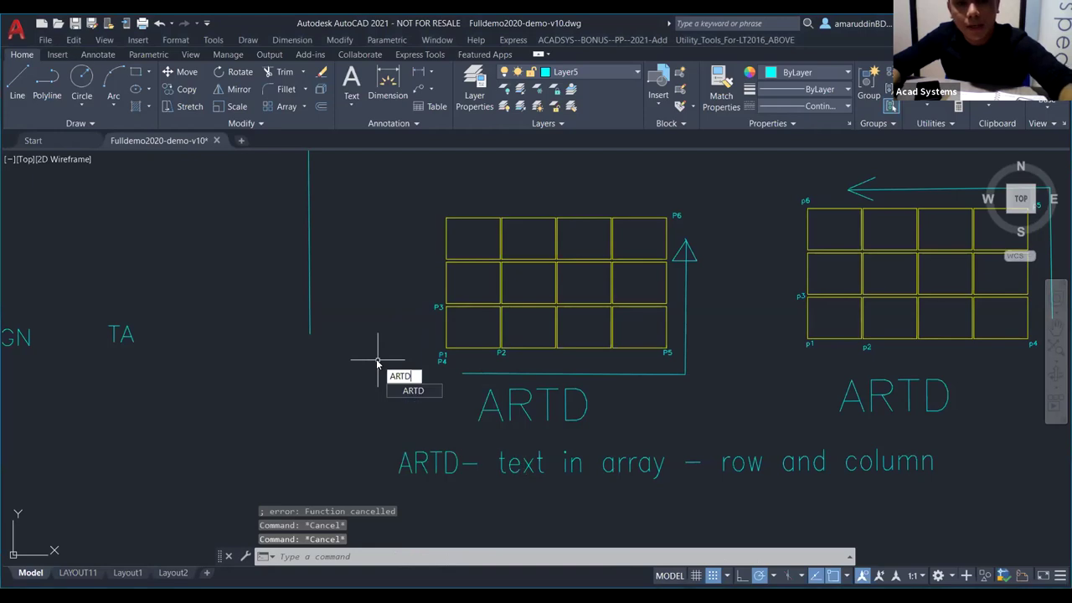
key("Return")
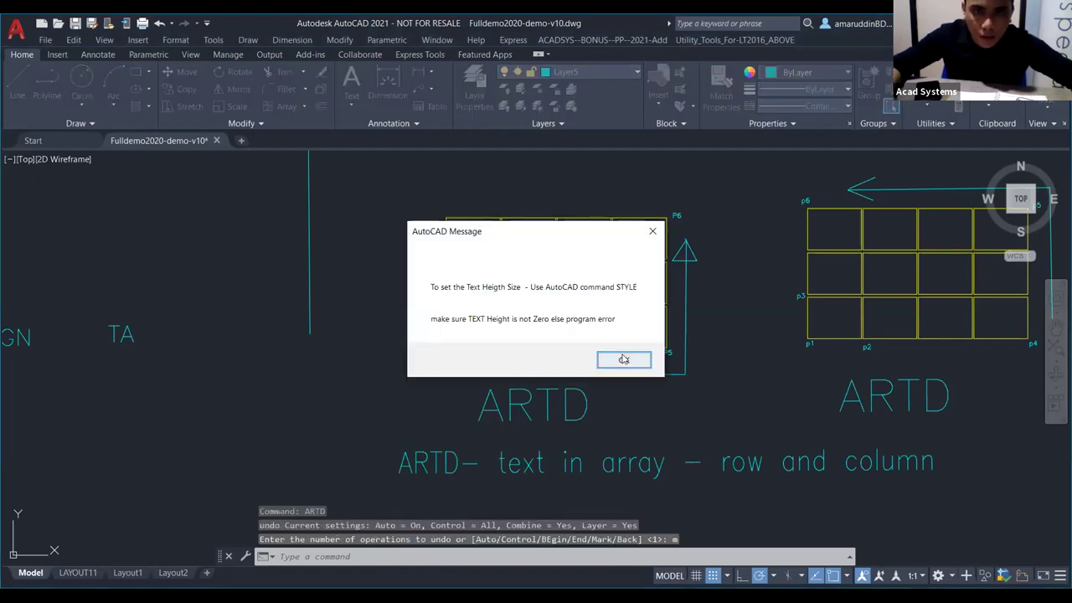
left_click(622, 354)
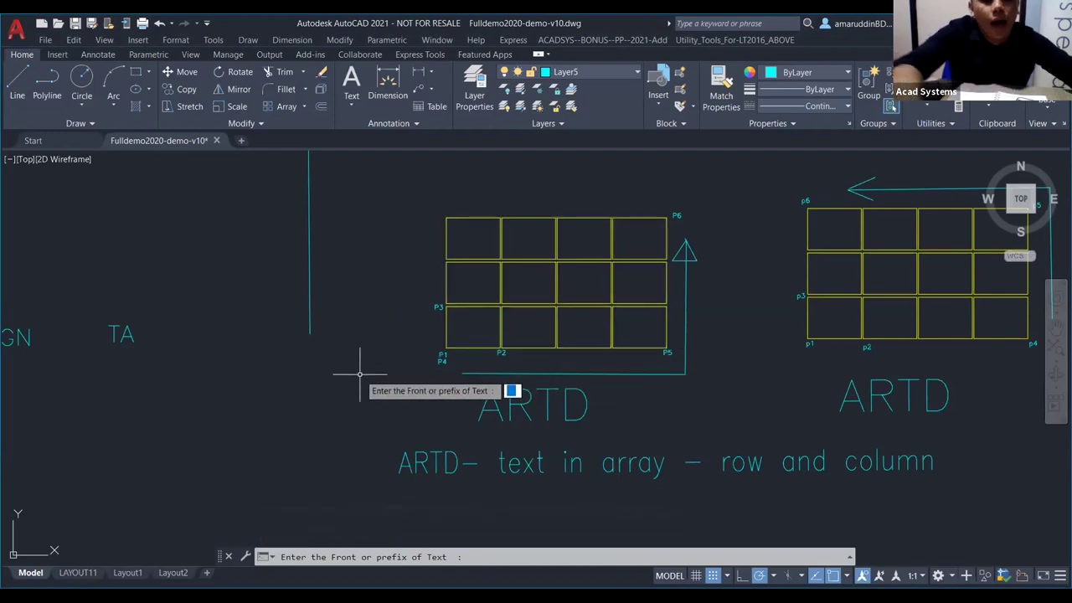
type("AYAM")
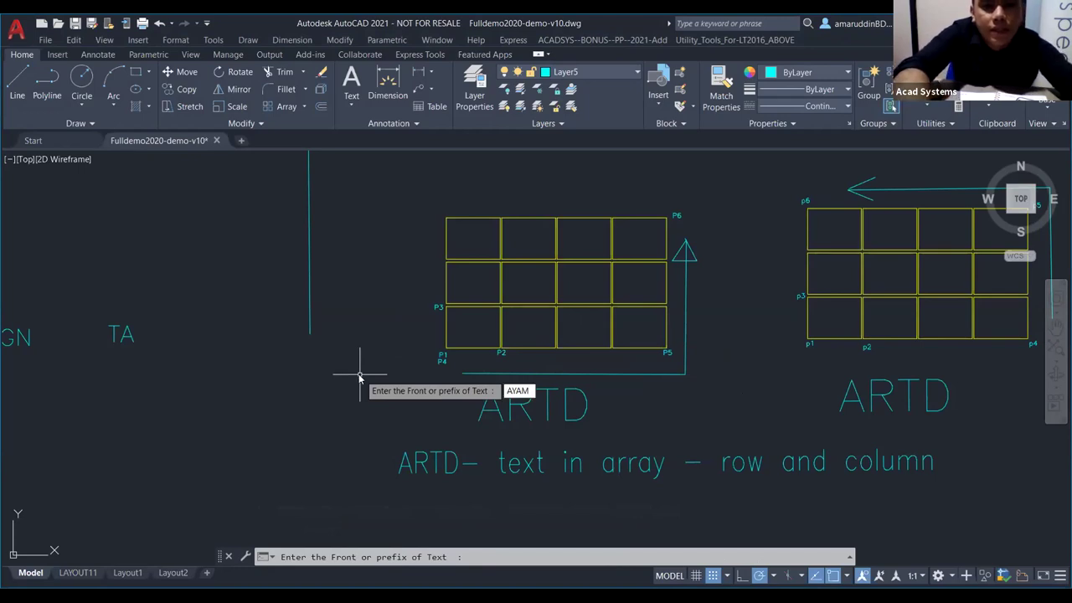
key("Return")
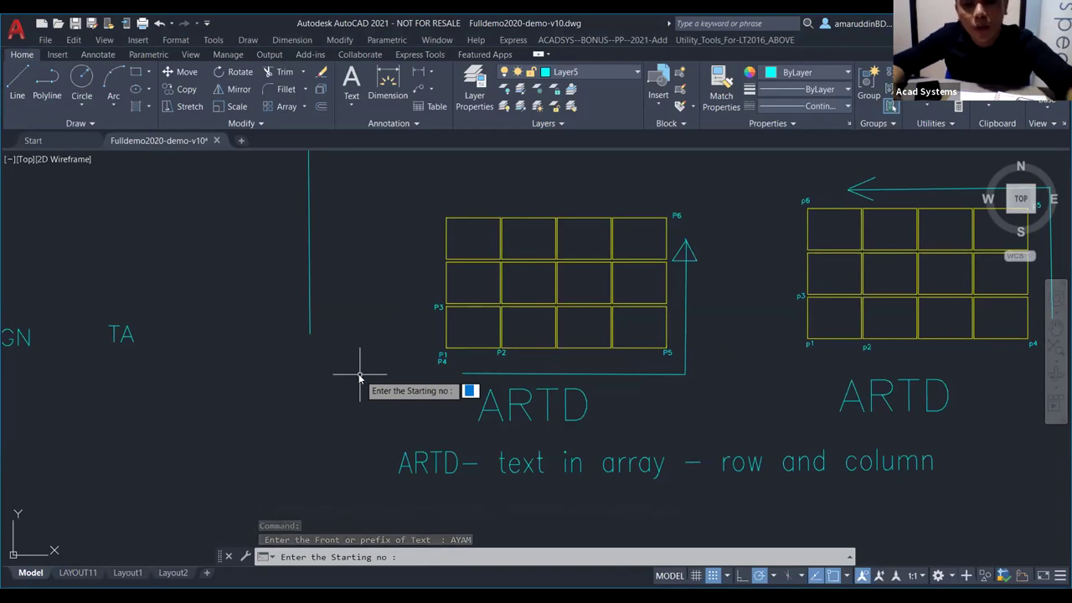
type("1")
key("Return")
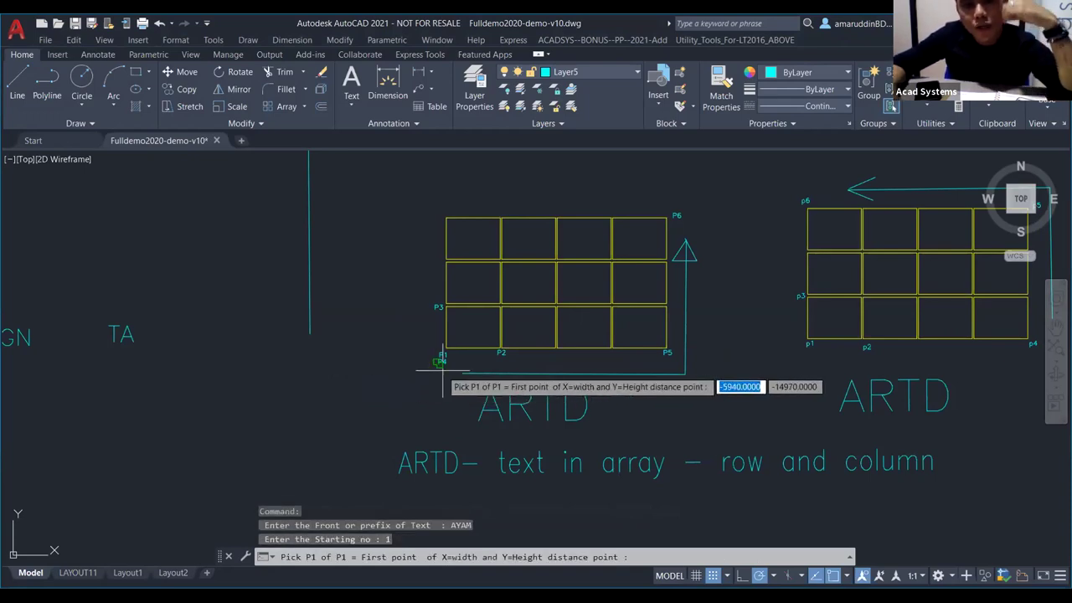
Step: Define the cell width and height spacing by picking the grid corners at P1, P2 and P3
scroll(443, 365, "up", 5)
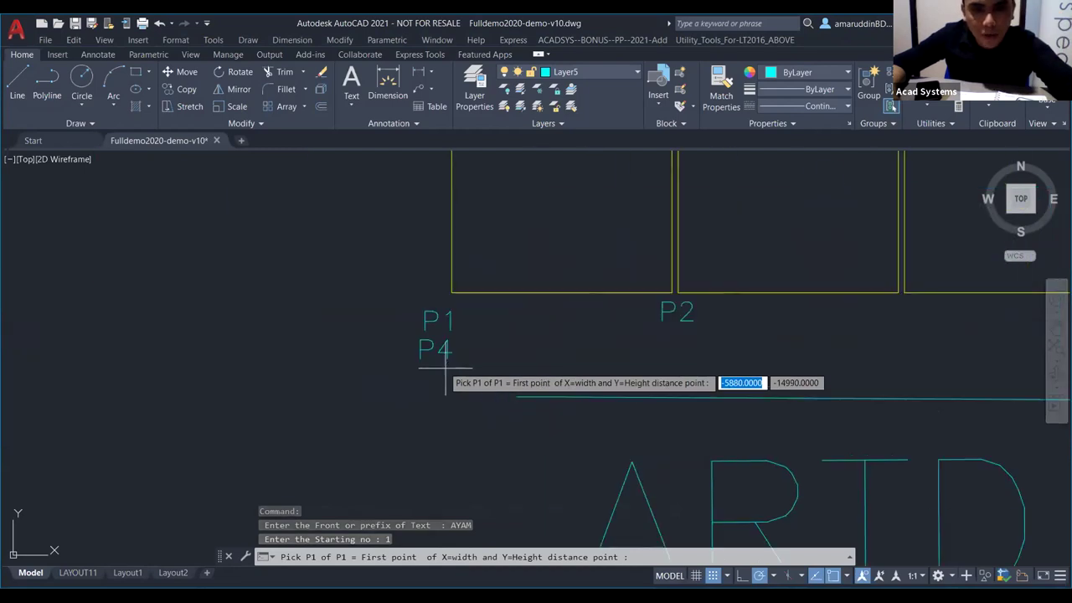
left_click(451, 292)
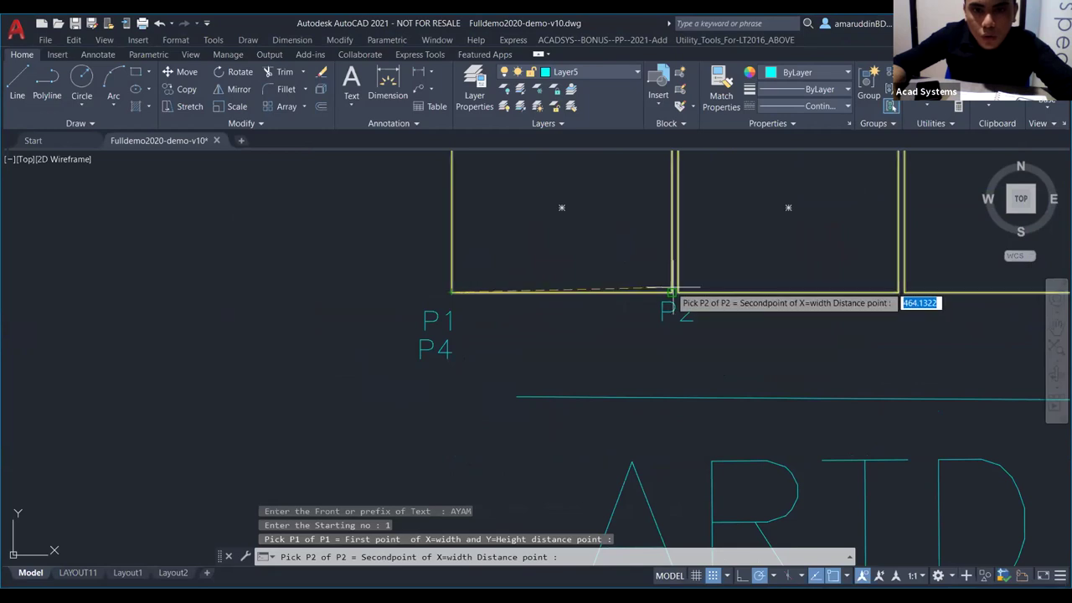
left_click(671, 293)
scroll(636, 310, "down", 4)
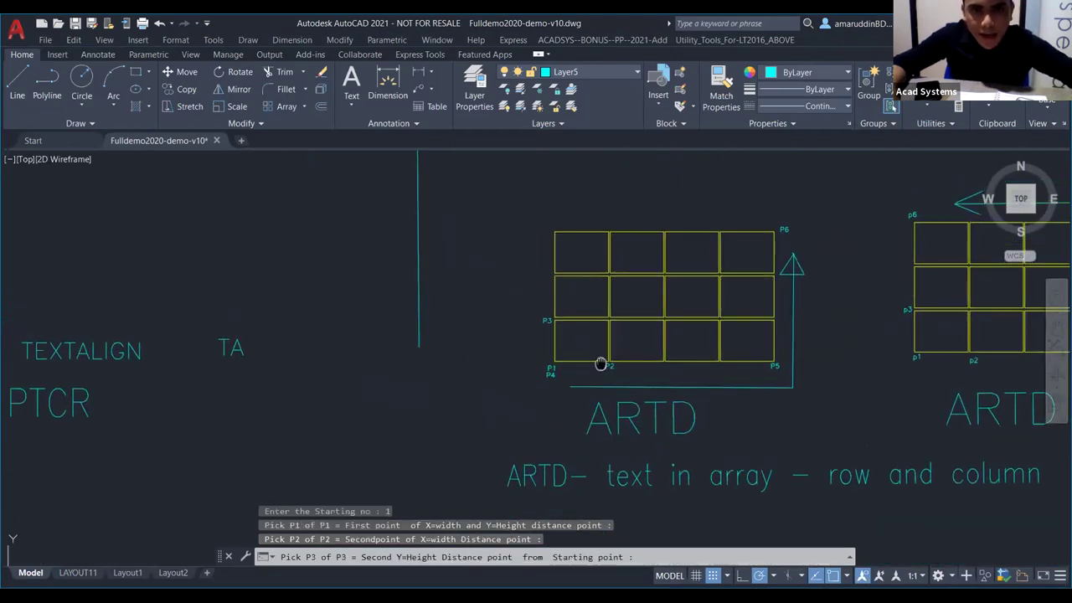
scroll(600, 363, "up", 1)
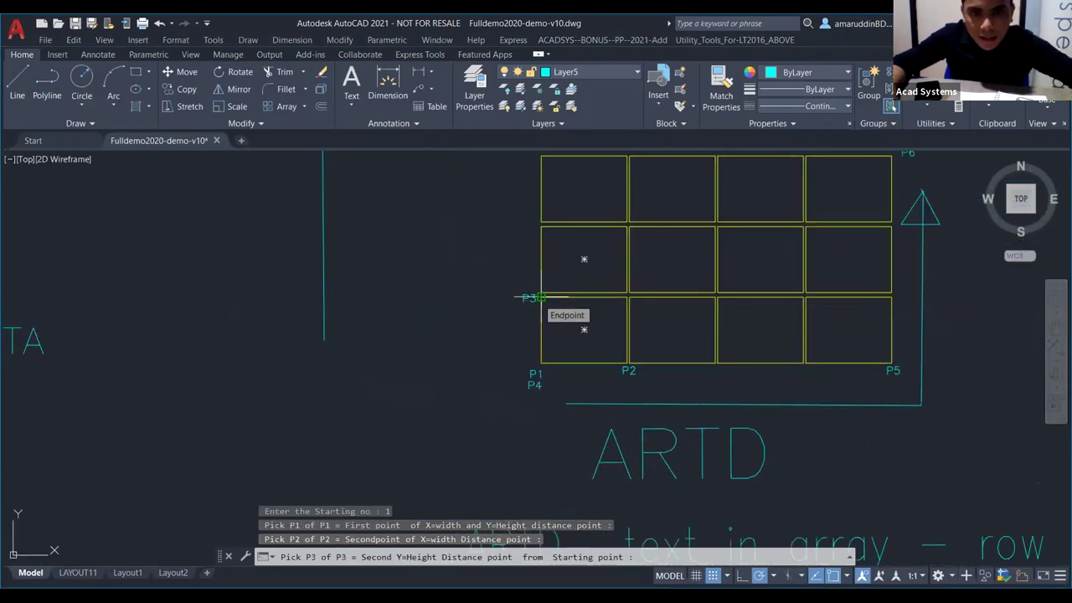
left_click(540, 297)
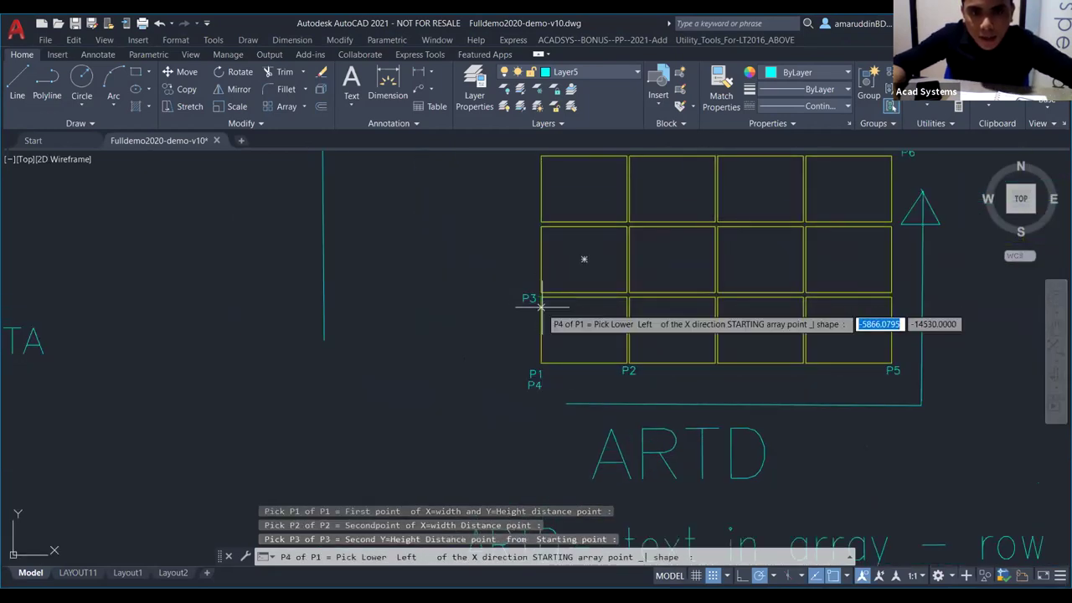
Step: Define the array extent by picking the grid corners at P4, P5 and P6, and choose No for rotating text along the x axis
left_click(541, 363)
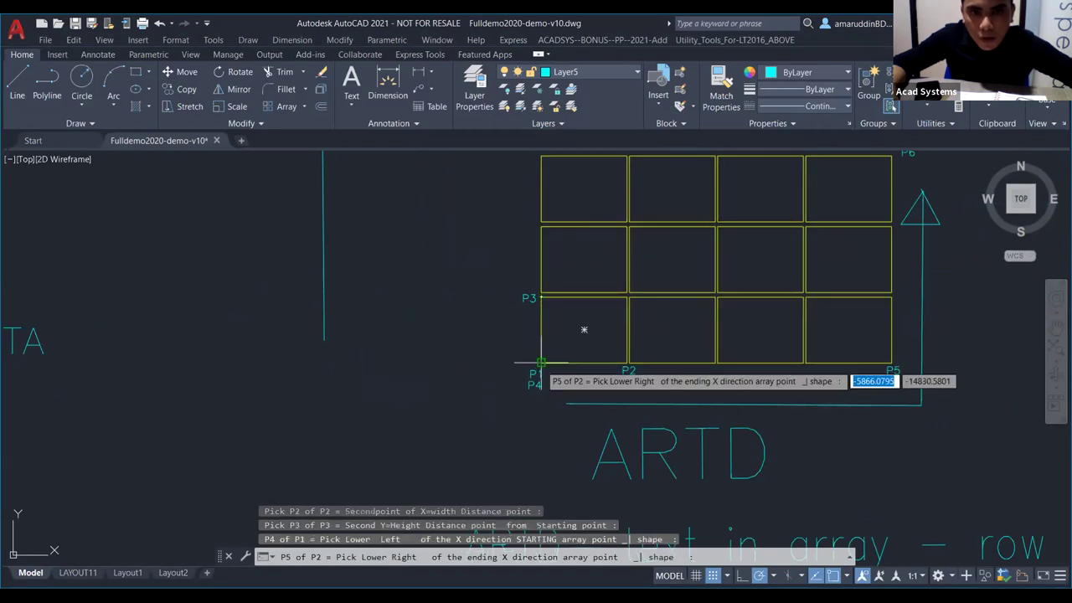
left_click(890, 362)
scroll(883, 354, "up", 4)
scroll(883, 353, "up", 2)
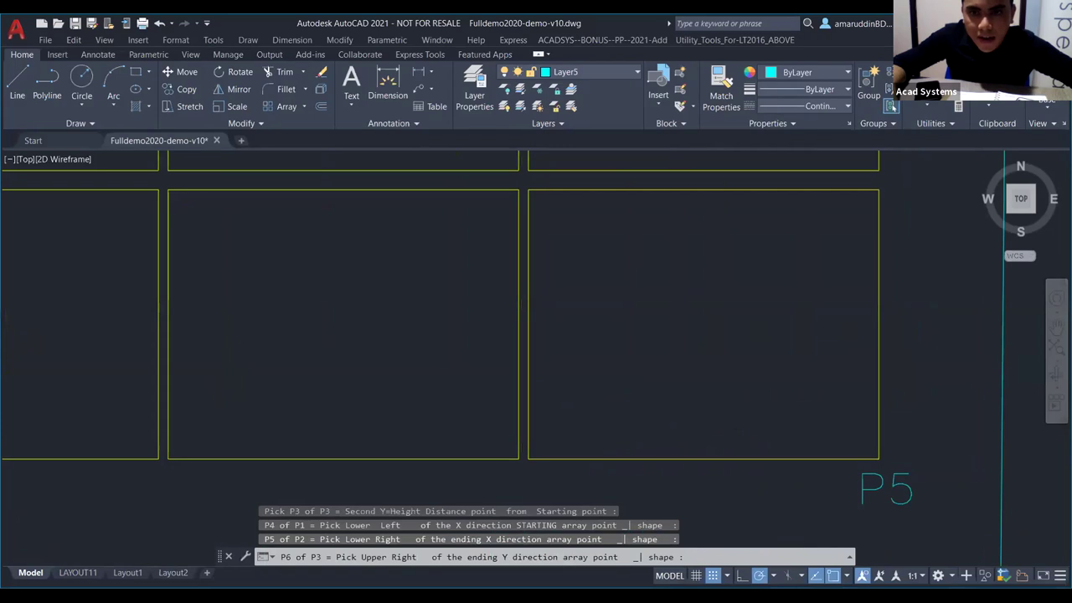
scroll(883, 353, "down", 6)
scroll(853, 356, "up", 4)
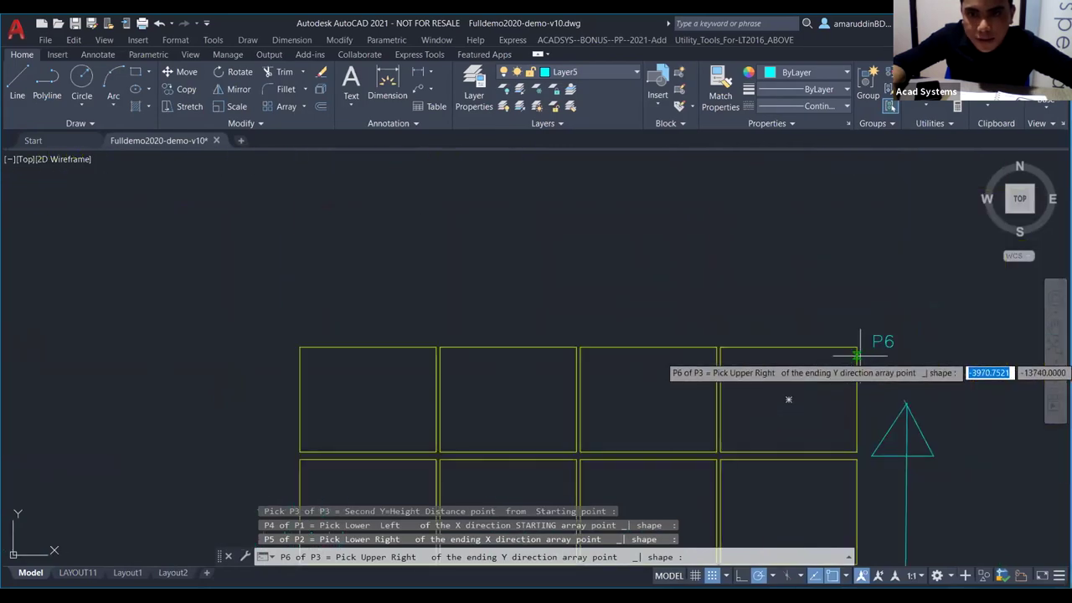
left_click(856, 347)
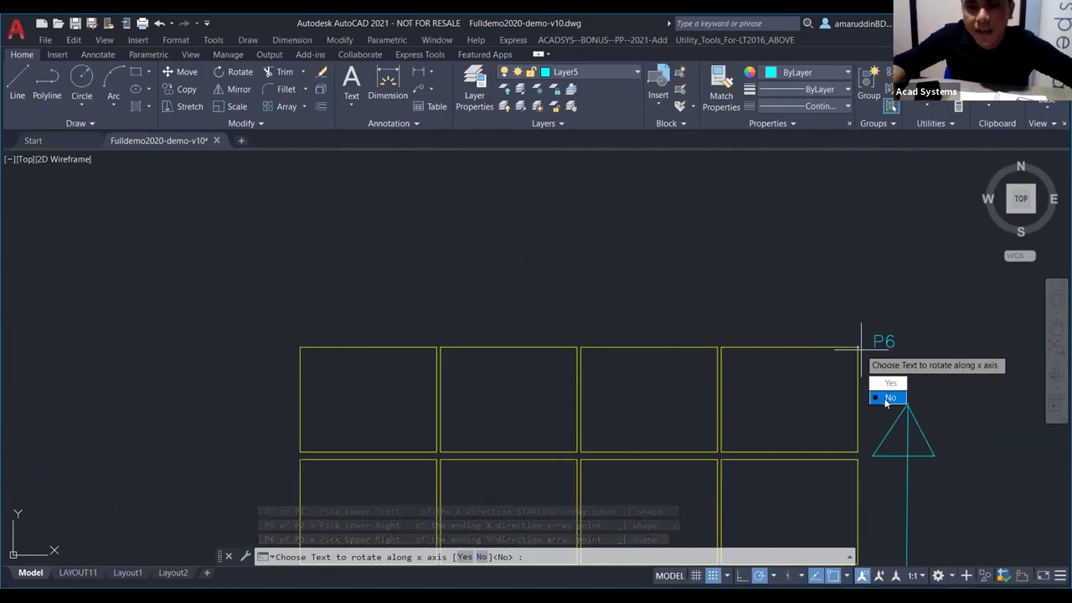
key("Return")
Step: Run TH on the AYAM texts in the first ARTD grid and set their height to 100 by picking two points
scroll(720, 427, "down", 6)
scroll(727, 419, "up", 4)
middle_click_drag(726, 419, 718, 385)
scroll(698, 279, "down", 3)
scroll(615, 285, "up", 3)
scroll(616, 285, "down", 3)
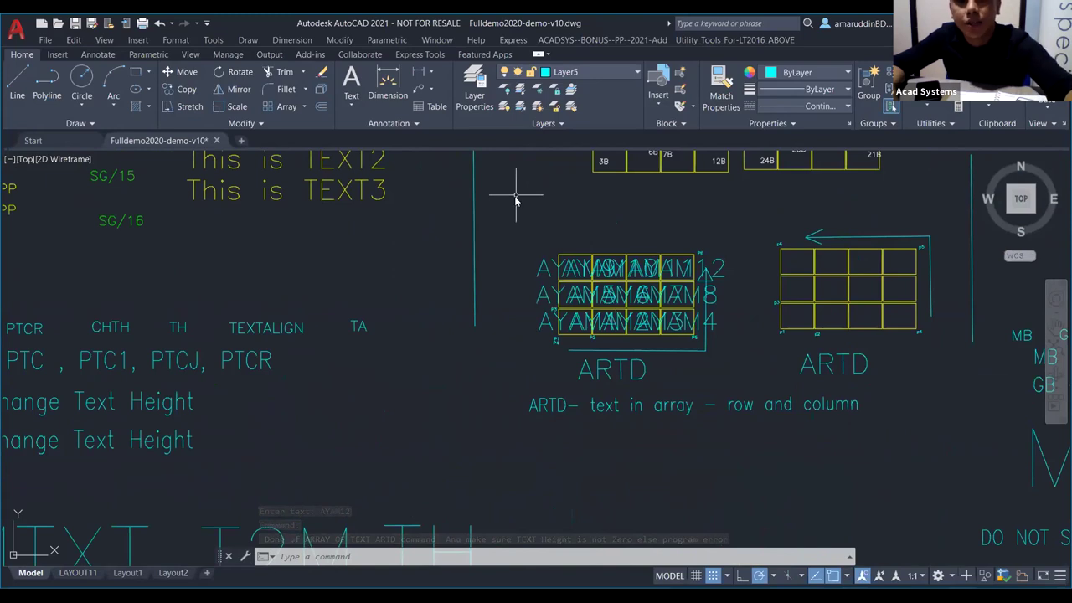
type("TH")
key("Return")
left_click(505, 245)
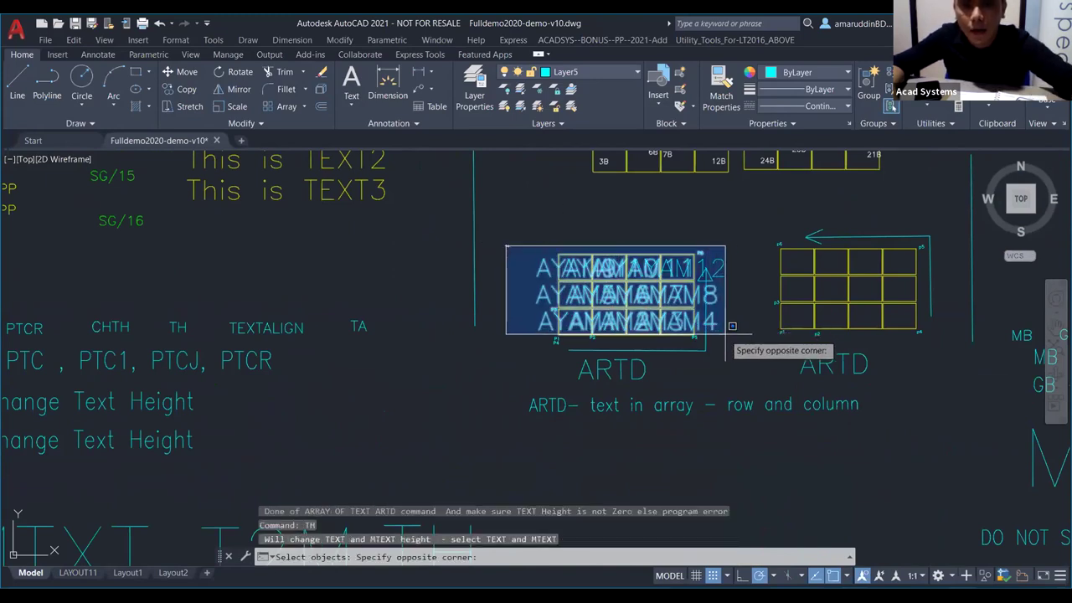
left_click(730, 326)
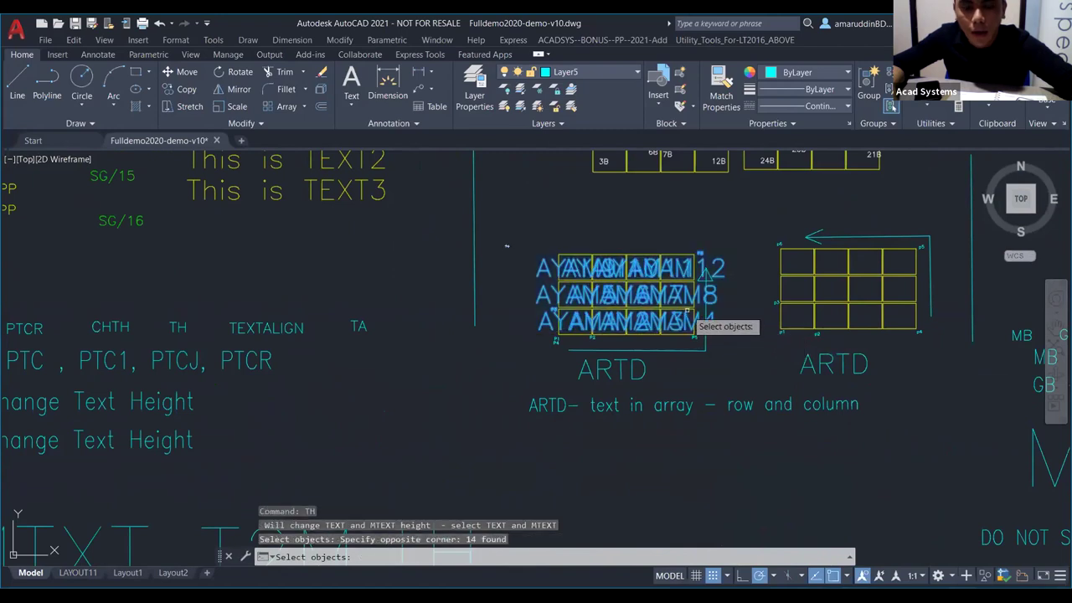
key("Return")
left_click(512, 296)
left_click(506, 274)
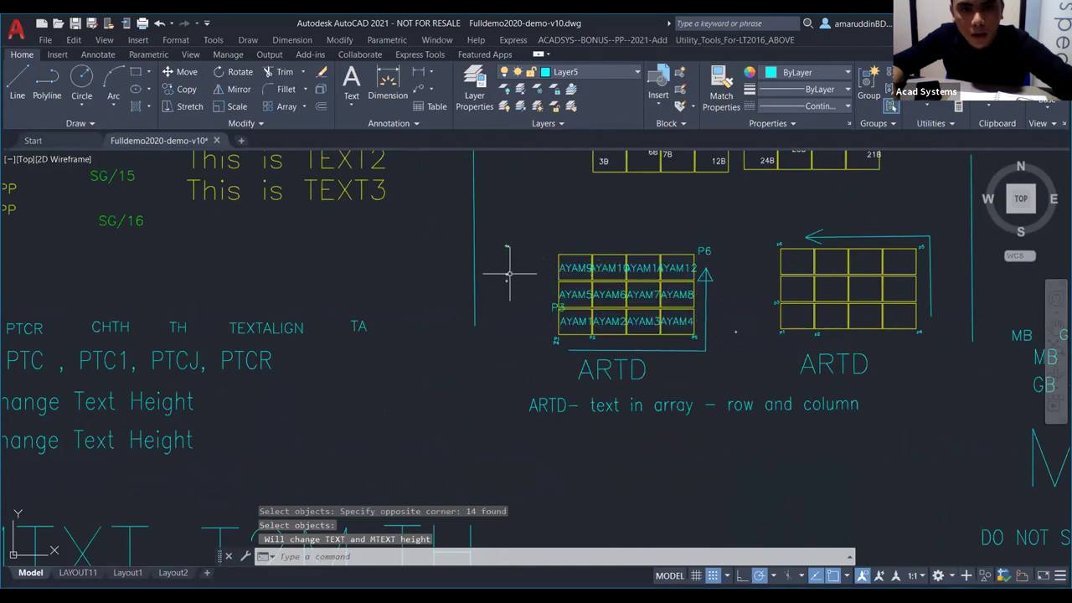
scroll(626, 310, "up", 5)
scroll(624, 312, "up", 3)
scroll(621, 307, "down", 3)
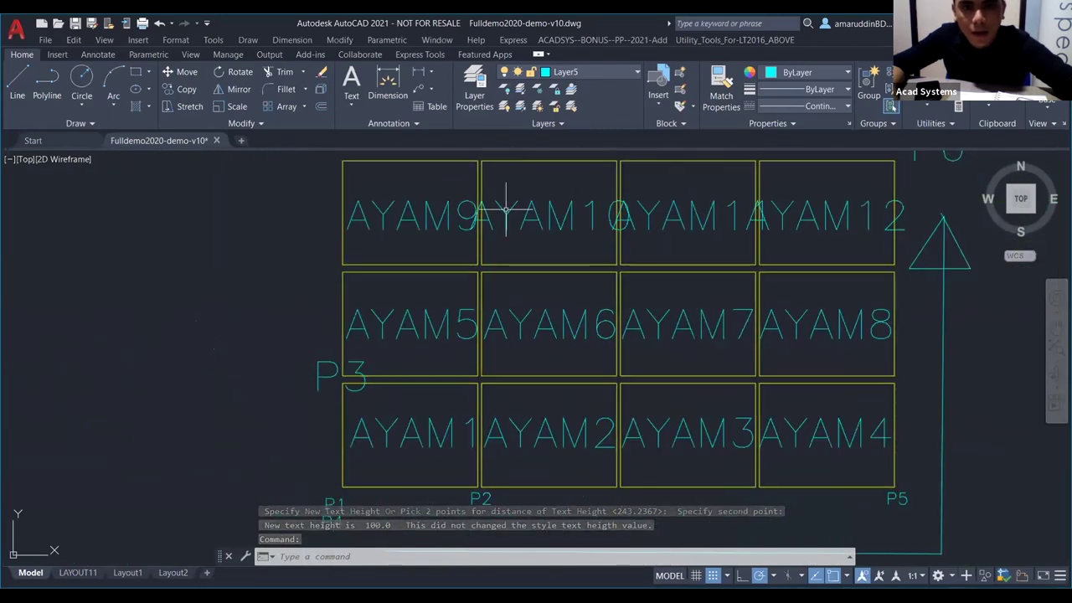
scroll(596, 251, "down", 2)
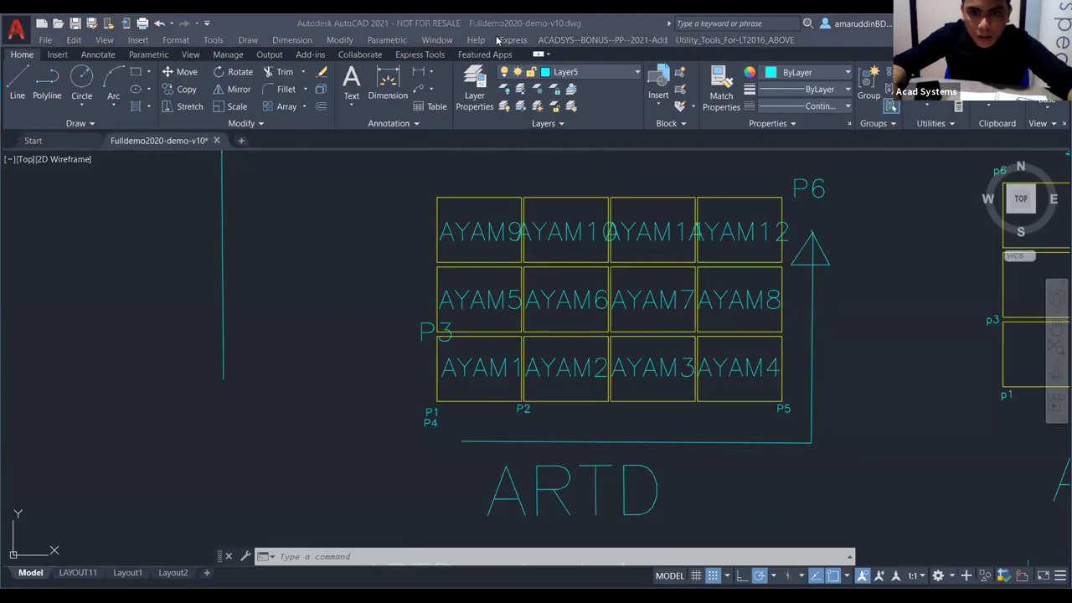
Step: Switch to the slide show and advance to the MT2CPL command slide
key("alt+Tab")
left_click(581, 355)
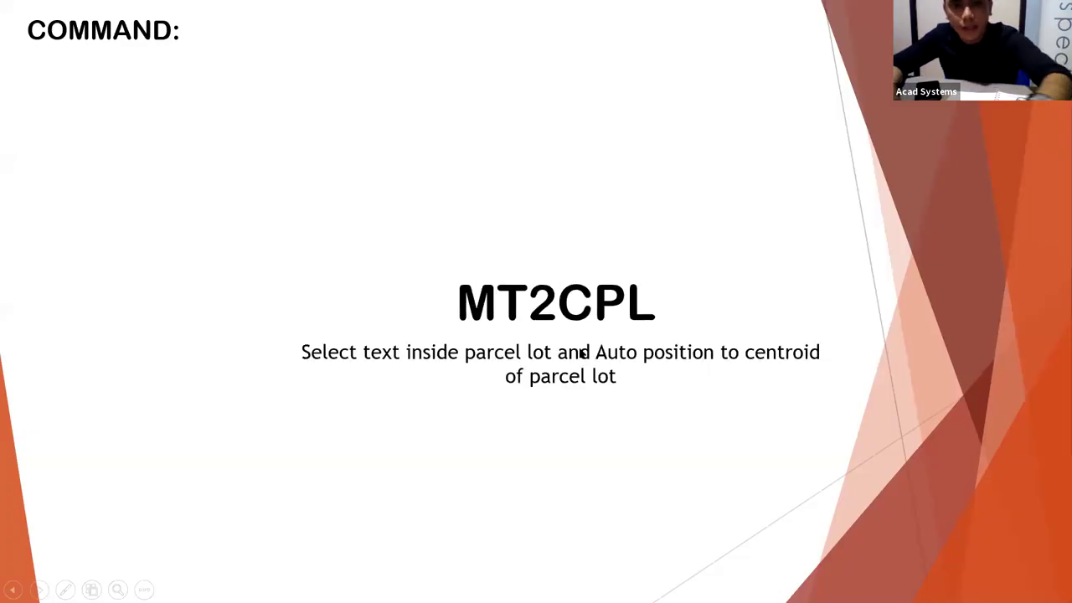
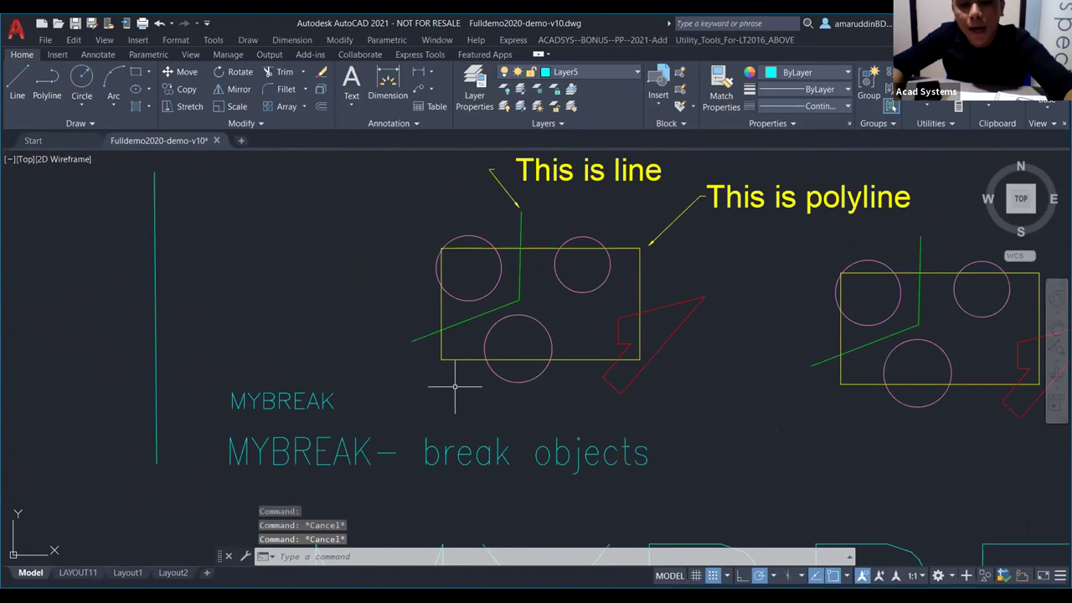
Step: Run MYBREAK, accept the Flatten notice, and break all objects of the first sample group with each other
type("MY")
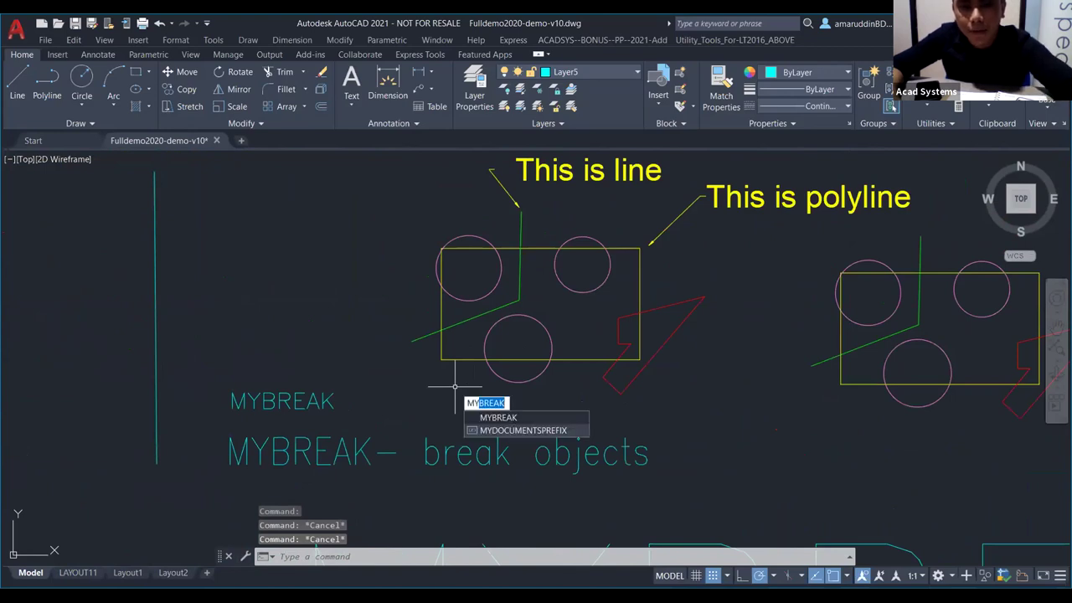
key("Return")
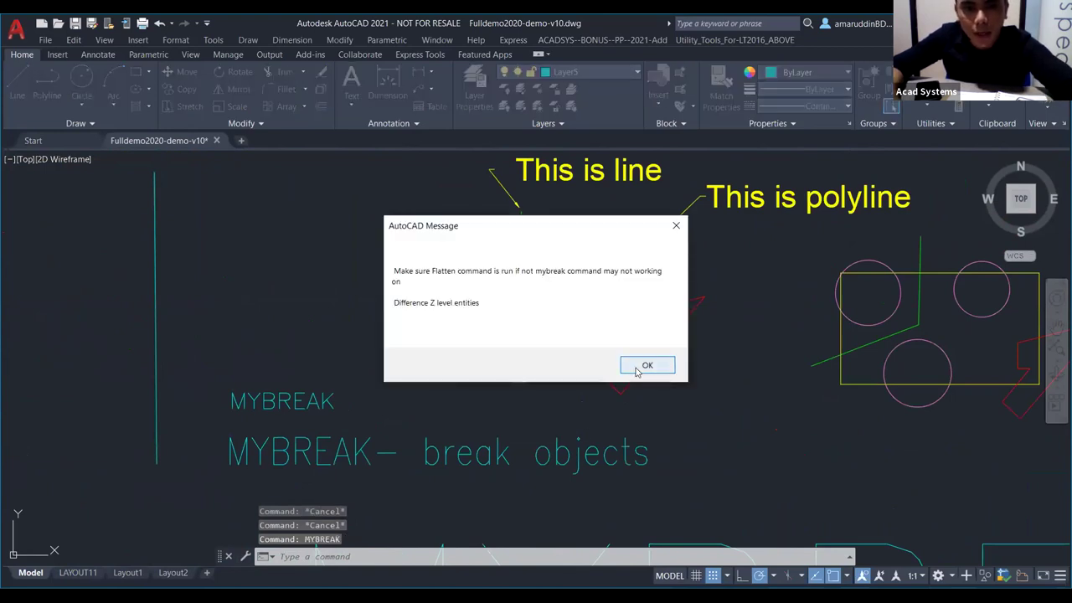
left_click(643, 366)
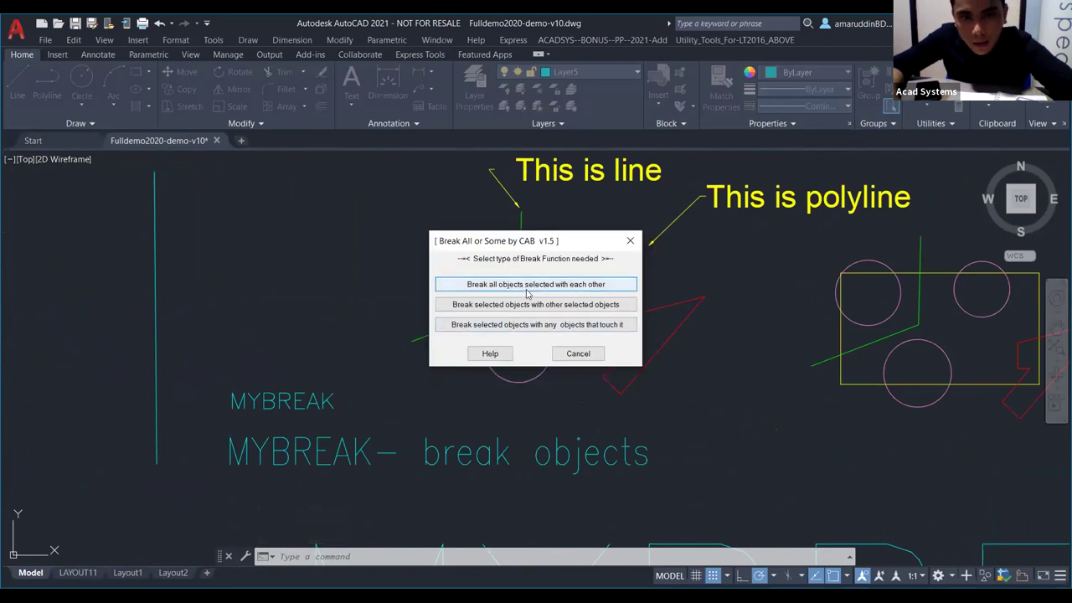
left_click(528, 285)
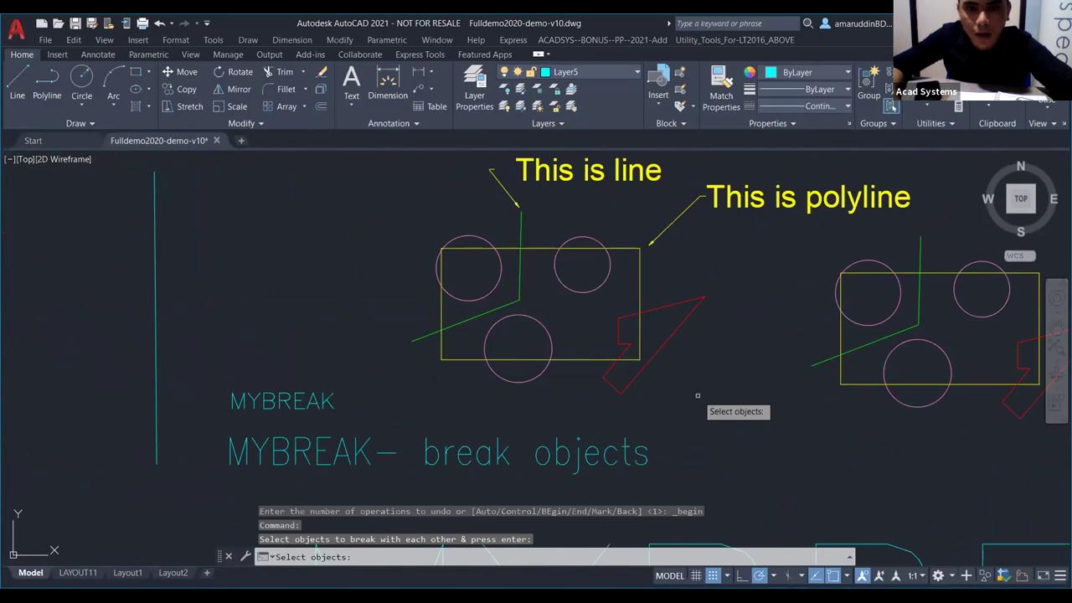
left_click(701, 409)
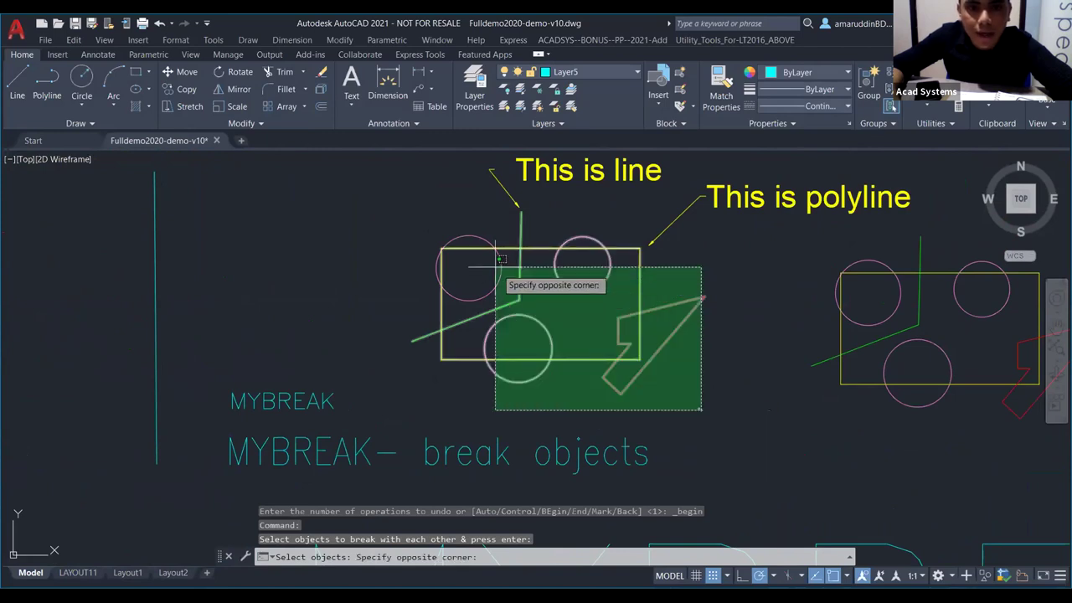
left_click(413, 248)
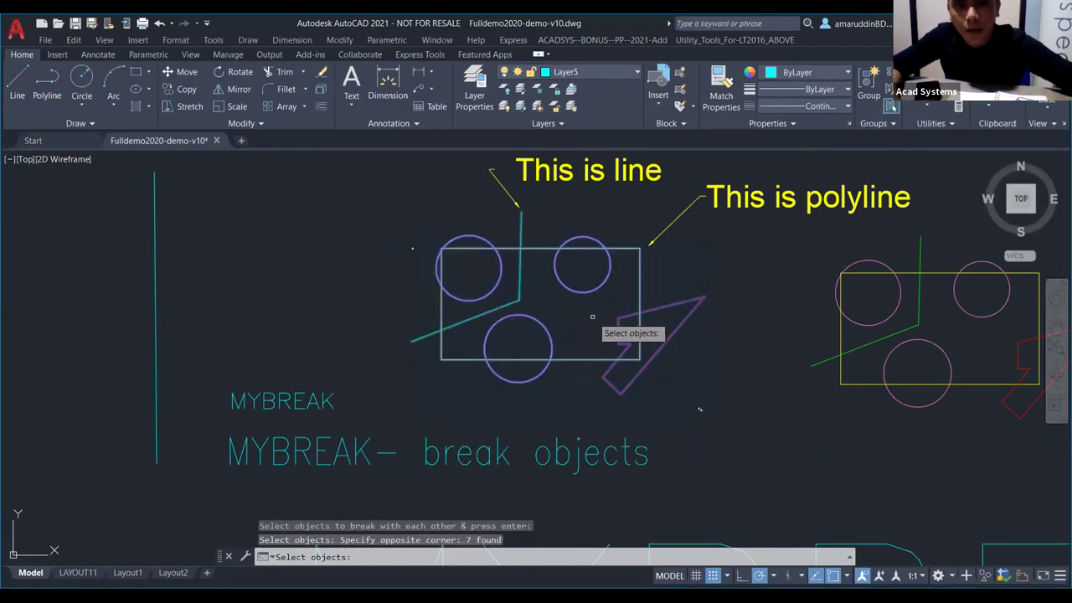
key("Return")
Step: Inspect the rectangle, circles and green lines of the first MYBREAK sample at their intersections
scroll(577, 230, "up", 5)
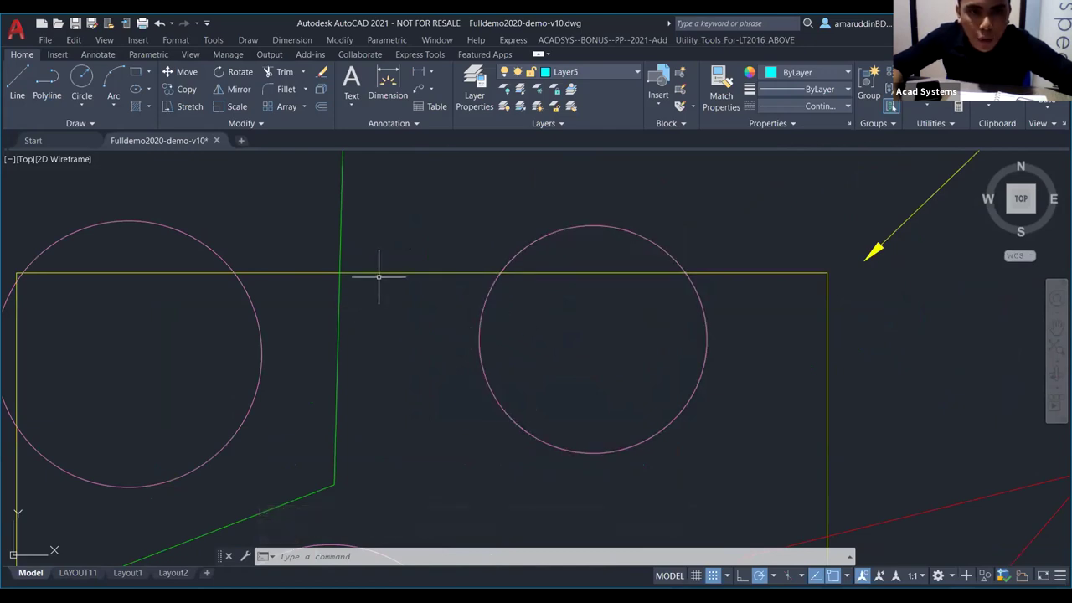
scroll(318, 285, "down", 5)
scroll(318, 284, "up", 3)
middle_click_drag(276, 308, 555, 292)
scroll(555, 292, "down", 2)
scroll(555, 292, "down", 4)
scroll(568, 297, "up", 4)
Step: Go to the FLATTEN sample, check the zigzag polyline's object type and layer, and select and deselect it
scroll(568, 298, "down", 7)
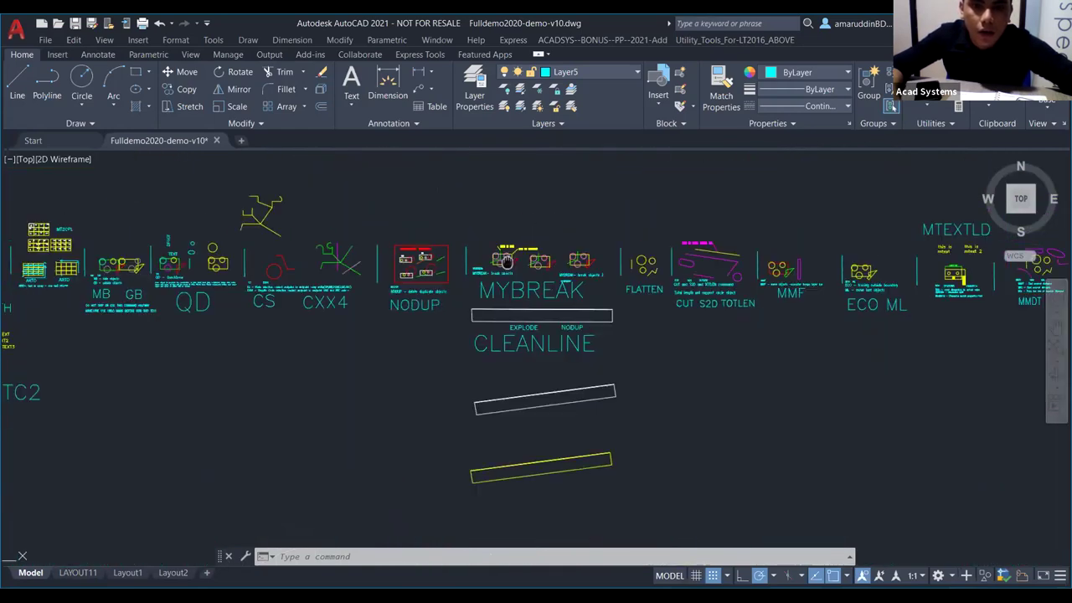
middle_click_drag(558, 297, 441, 309)
scroll(444, 308, "up", 8)
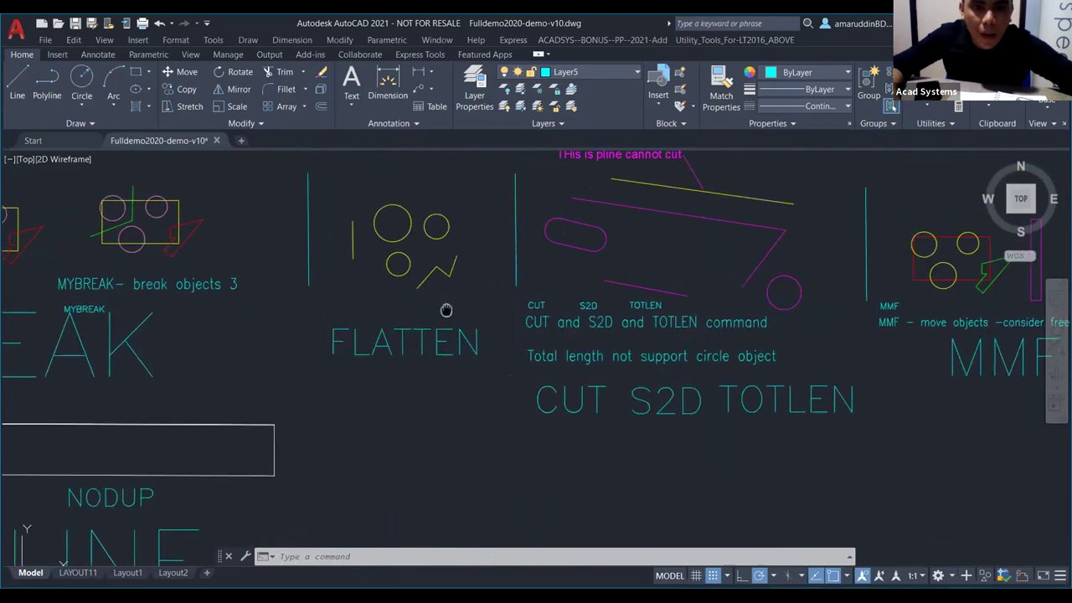
scroll(459, 332, "up", 2)
scroll(455, 335, "down", 2)
mouse_move(473, 354)
middle_mouse_down()
mouse_move(581, 364)
mouse_move(491, 370)
middle_mouse_up()
scroll(581, 363, "up", 2)
key("Escape")
key("Escape")
key("Escape")
scroll(494, 351, "down", 2)
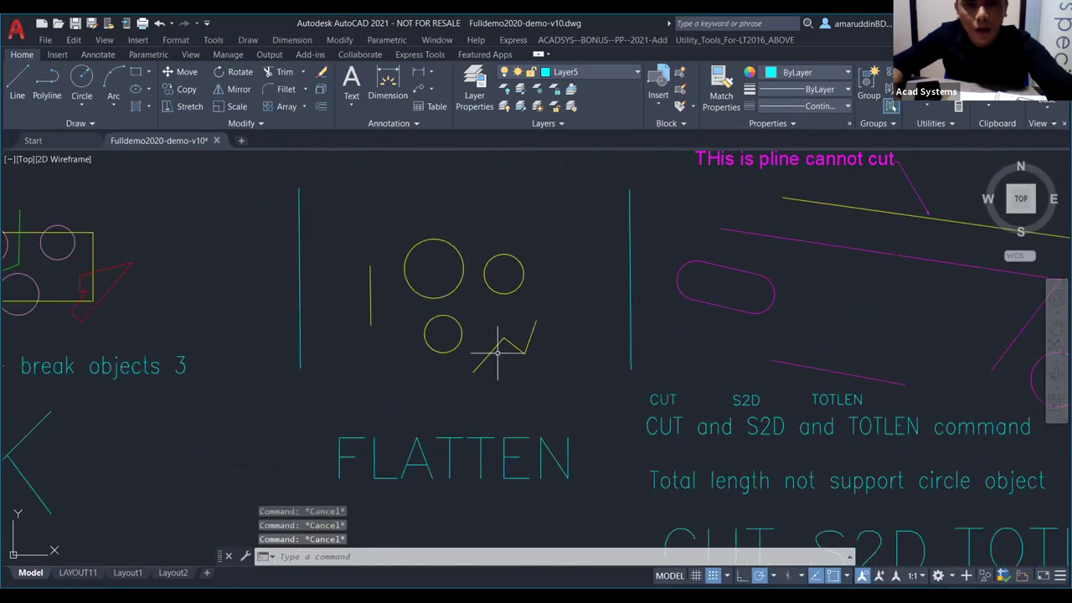
mouse_move(494, 350)
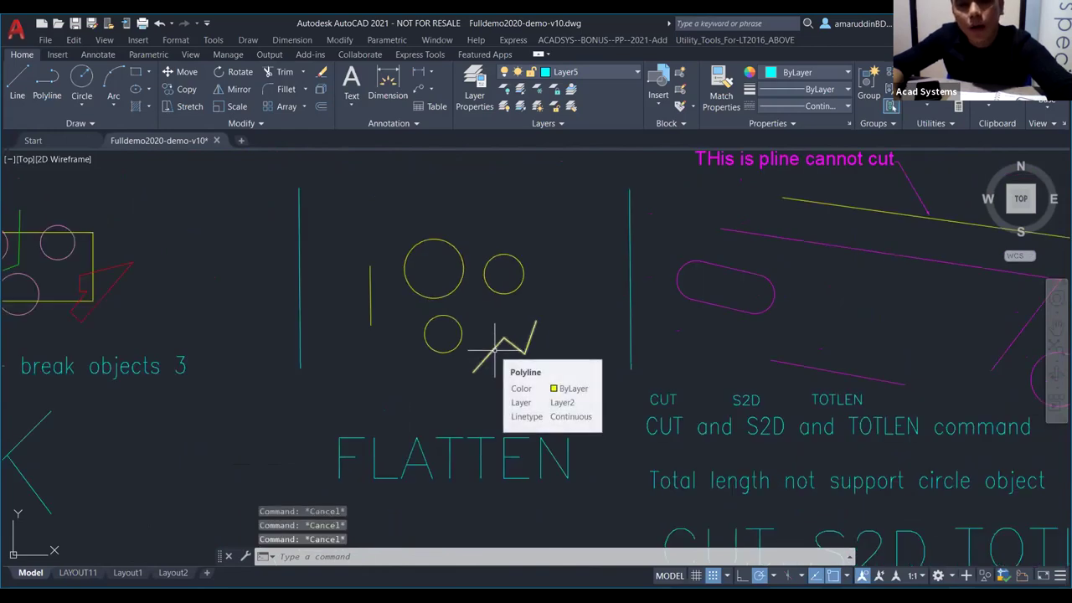
left_click(494, 350)
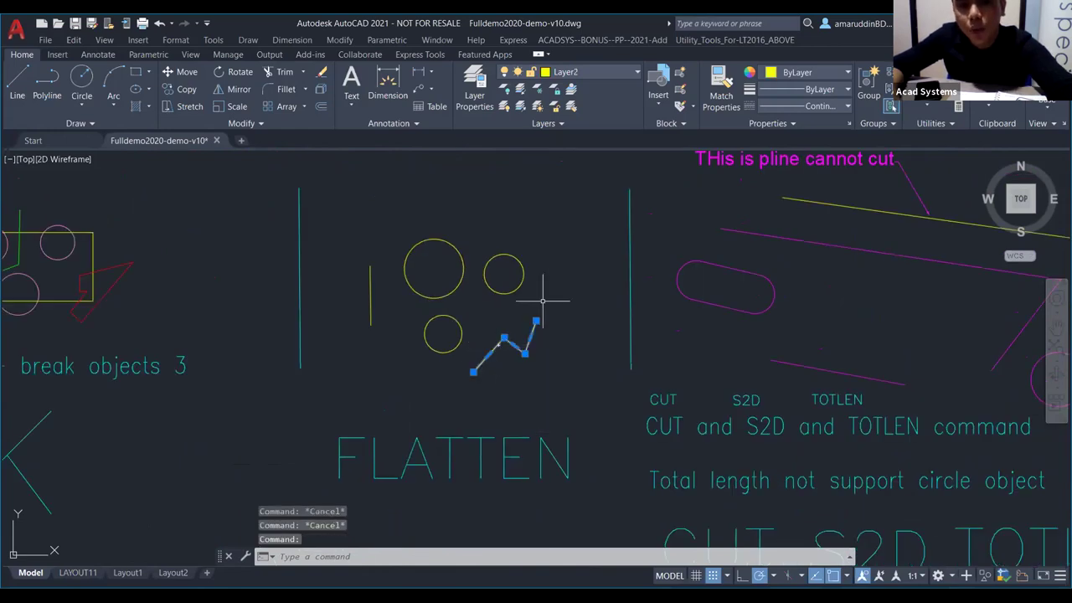
mouse_move(413, 278)
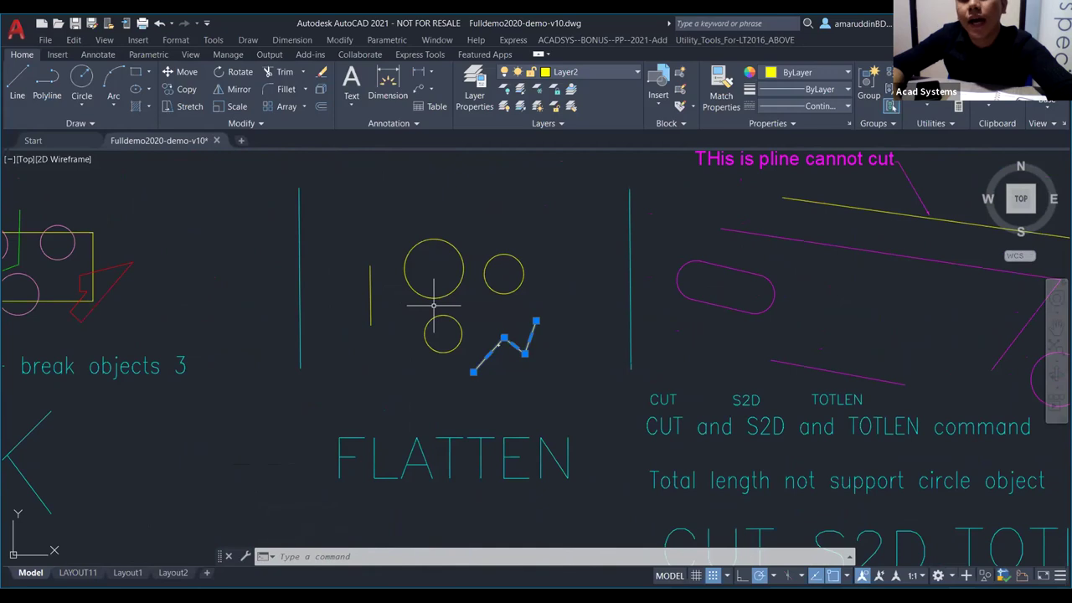
key("Escape")
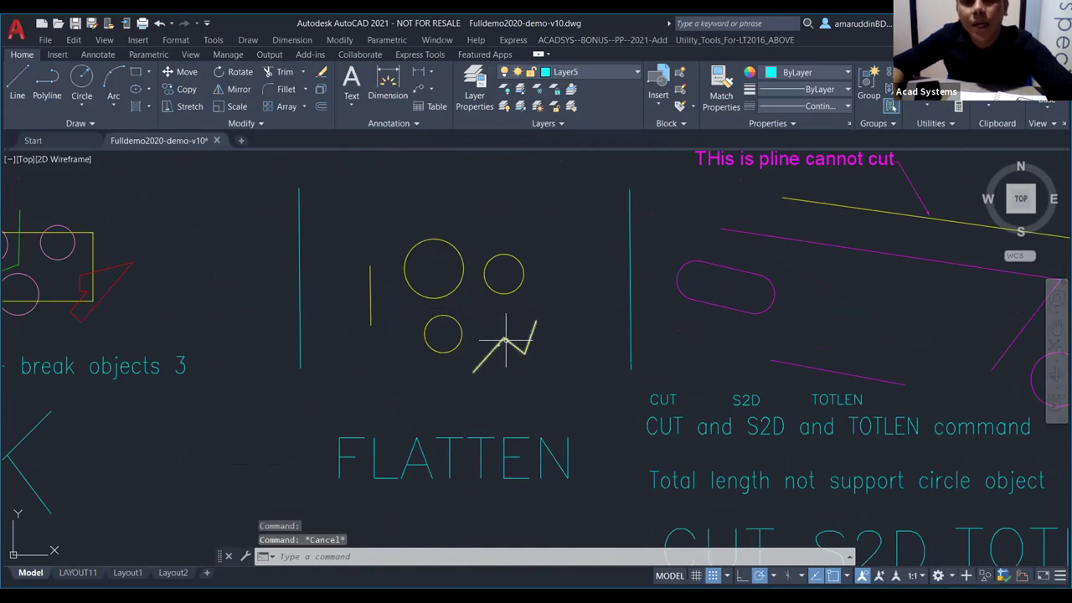
Step: Run LIST on the zigzag polyline in the FLATTEN sample and highlight its first vertex coordinates
scroll(504, 339, "up", 2)
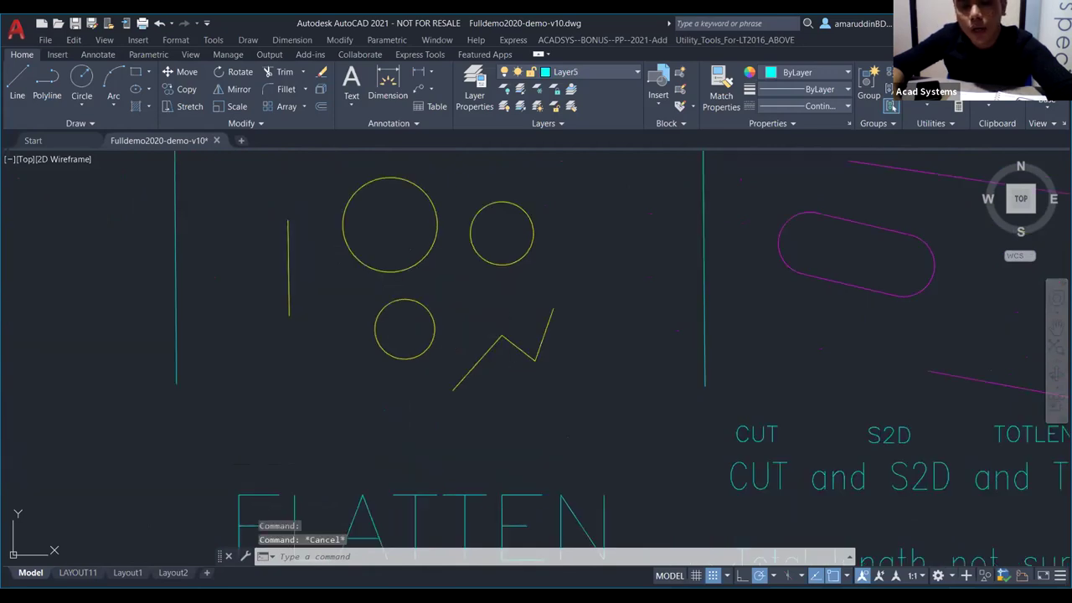
key("Escape")
key("Escape")
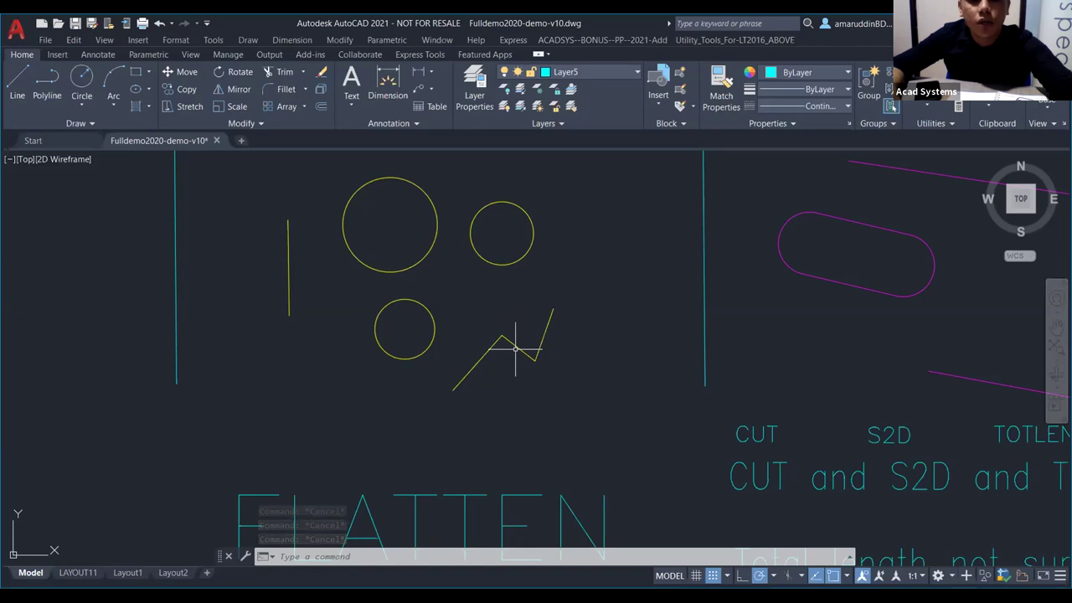
type("LIS")
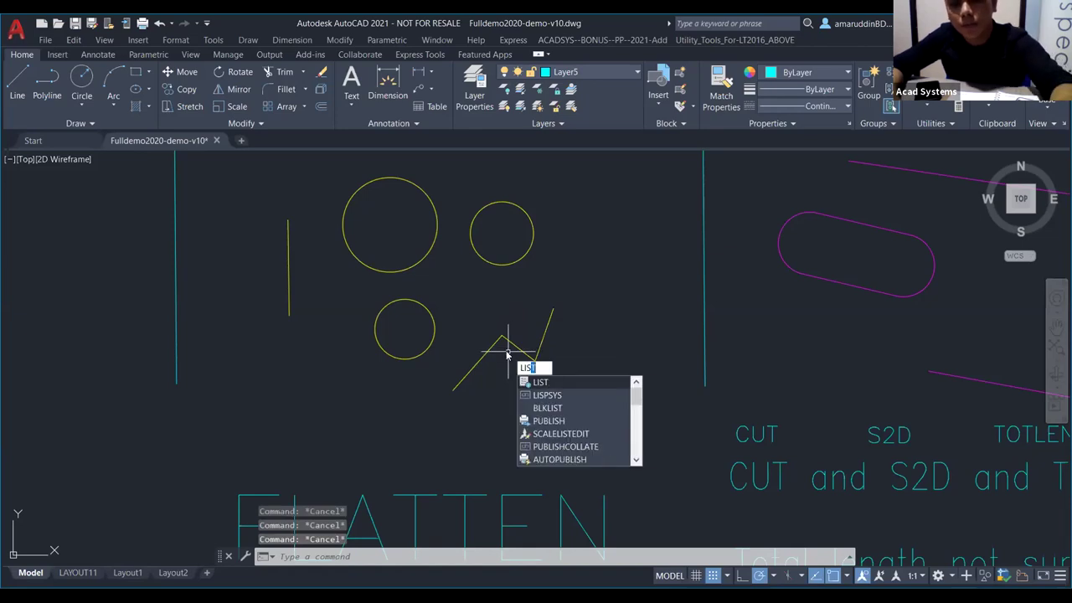
type("T")
key("Return")
left_click(508, 339)
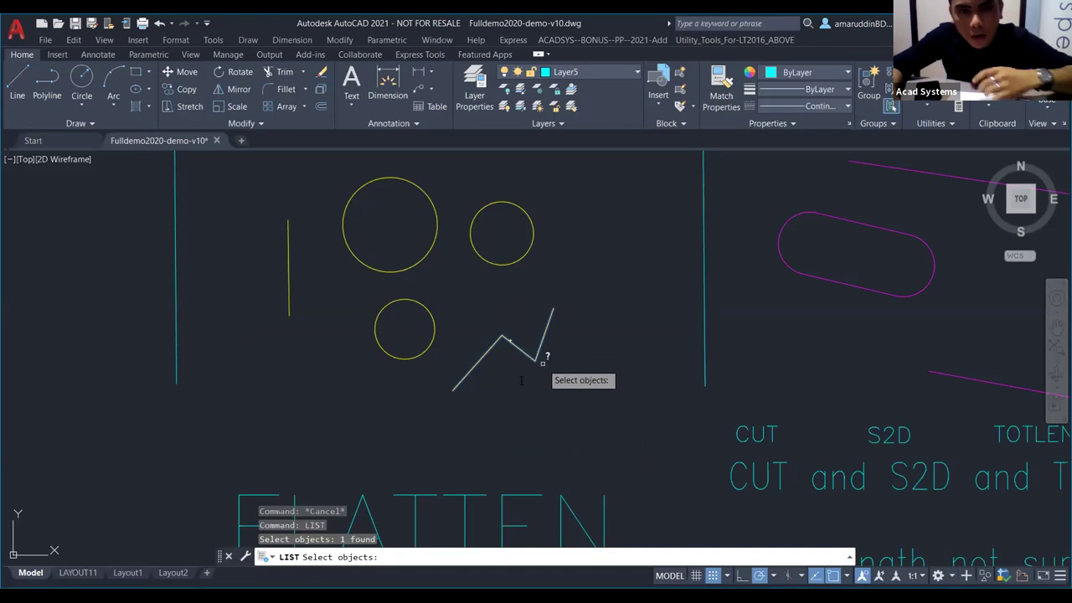
key("Return")
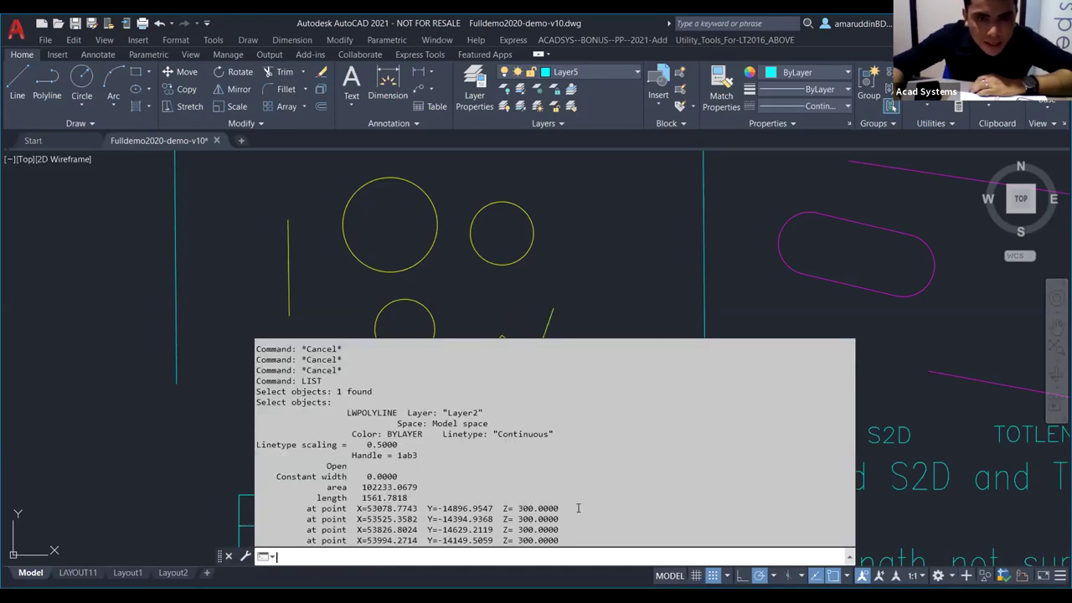
left_click_drag(577, 507, 507, 493)
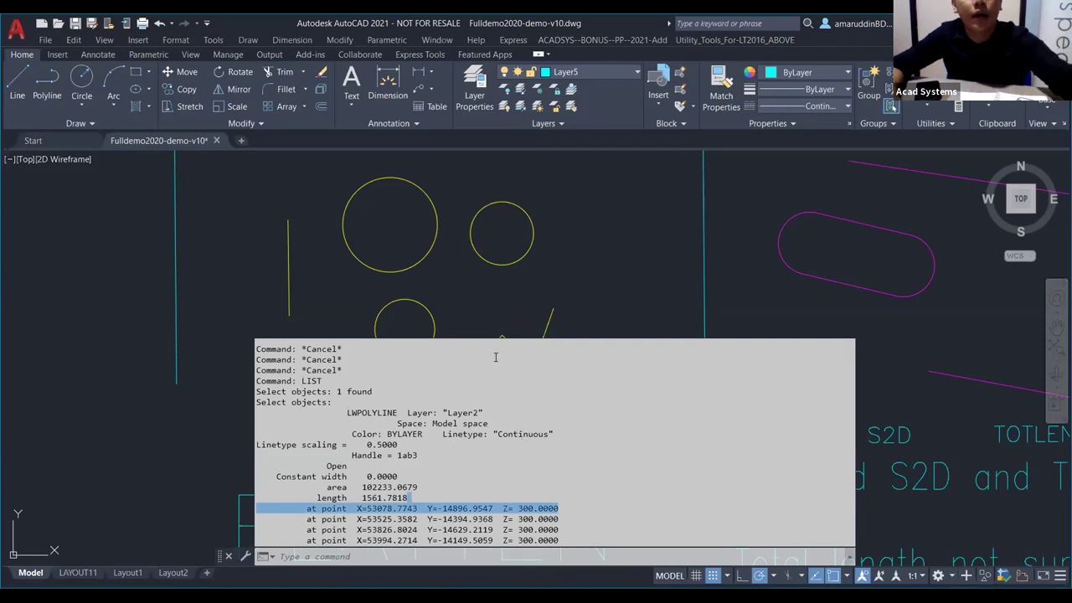
key("Escape")
Step: Run FLATTEN on the zigzag polyline to move it to zero elevation
scroll(516, 293, "up", 3)
scroll(525, 265, "down", 5)
middle_click_drag(524, 265, 508, 321)
key("Escape")
type("FLATTE")
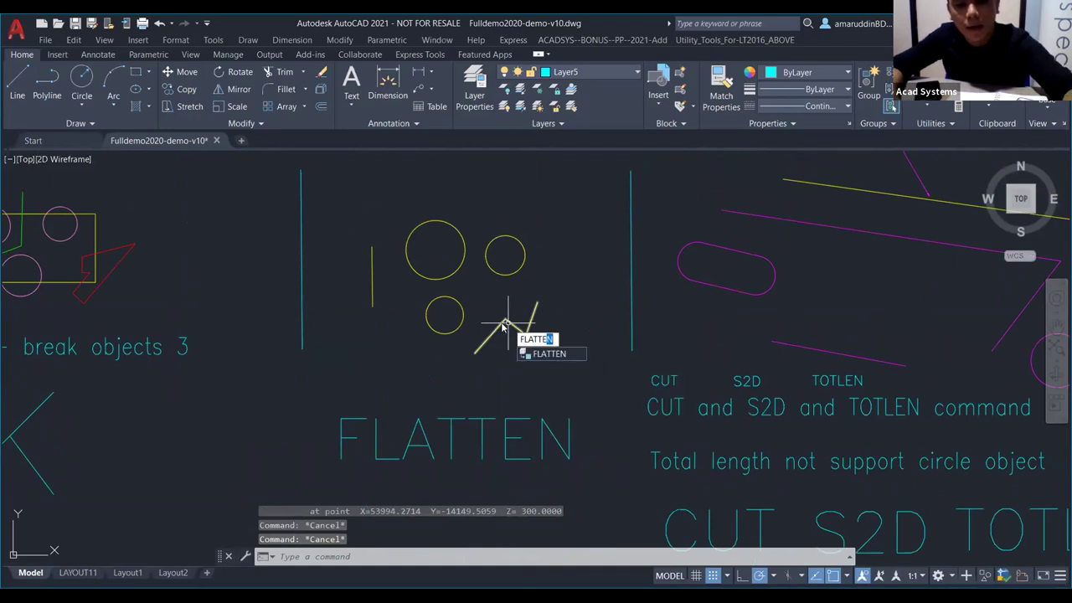
key("Return")
left_click(502, 327)
key("Return")
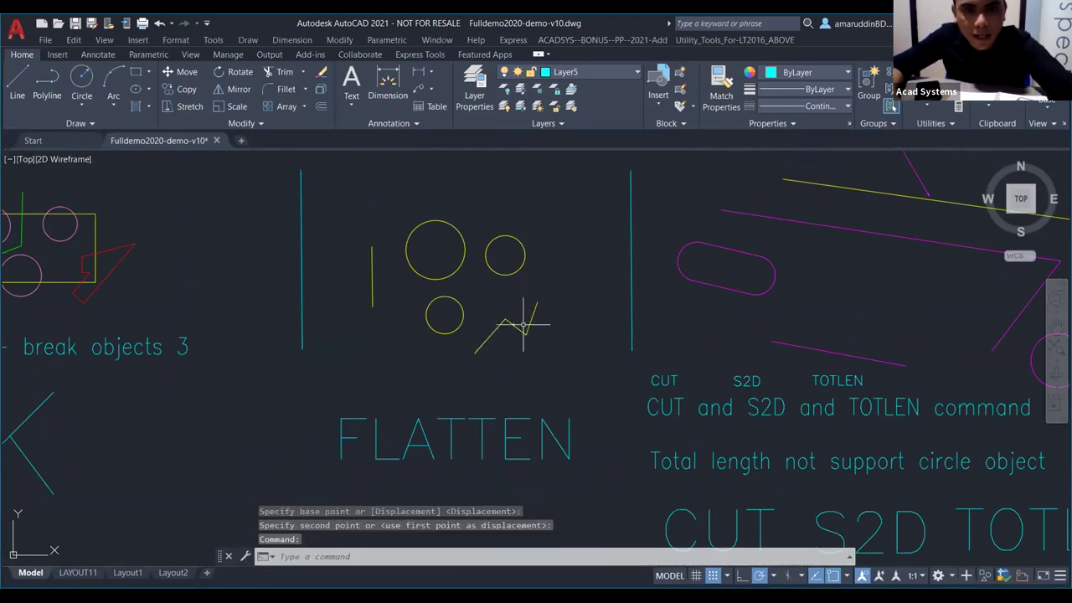
Step: List the flattened zigzag polyline's data again, highlight its first vertex line, and close the listing
key("Escape")
type("LIST")
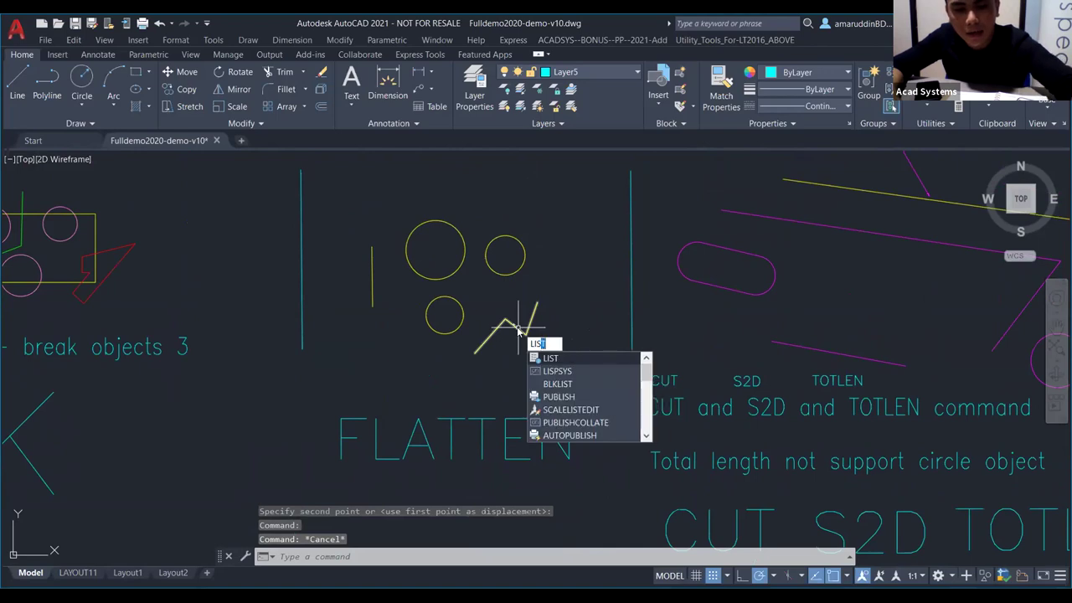
key("Return")
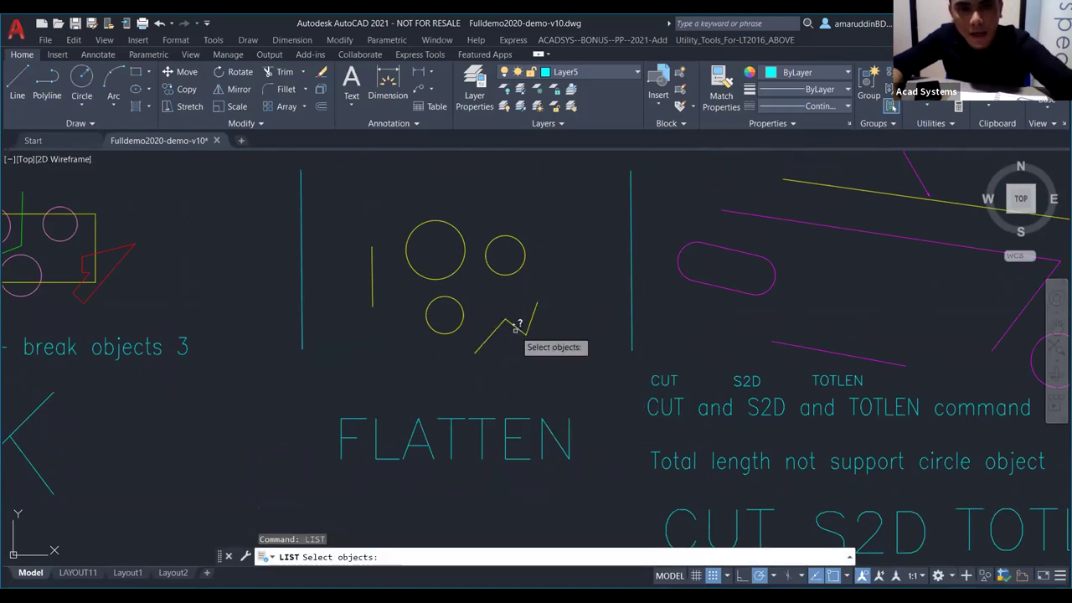
left_click(519, 333)
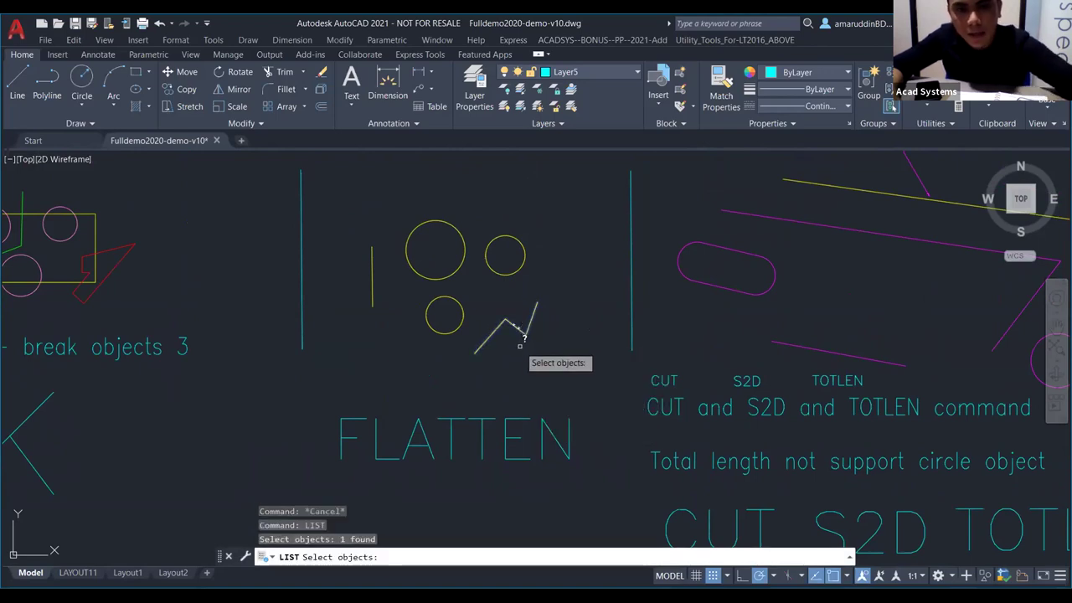
key("Return")
left_click_drag(554, 508, 527, 497)
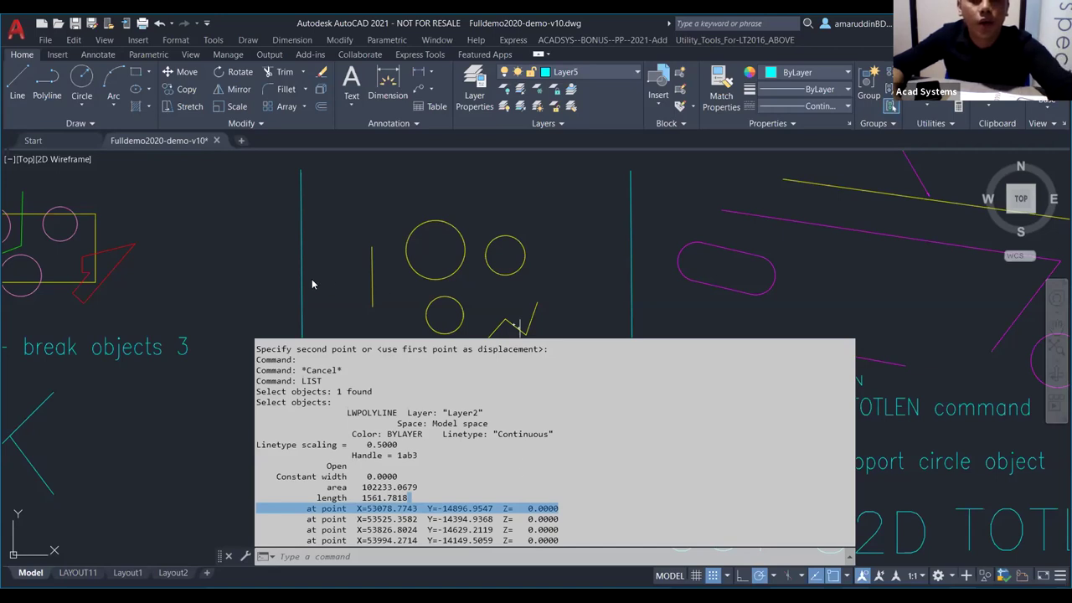
key("Escape")
key("Escape")
key("Escape")
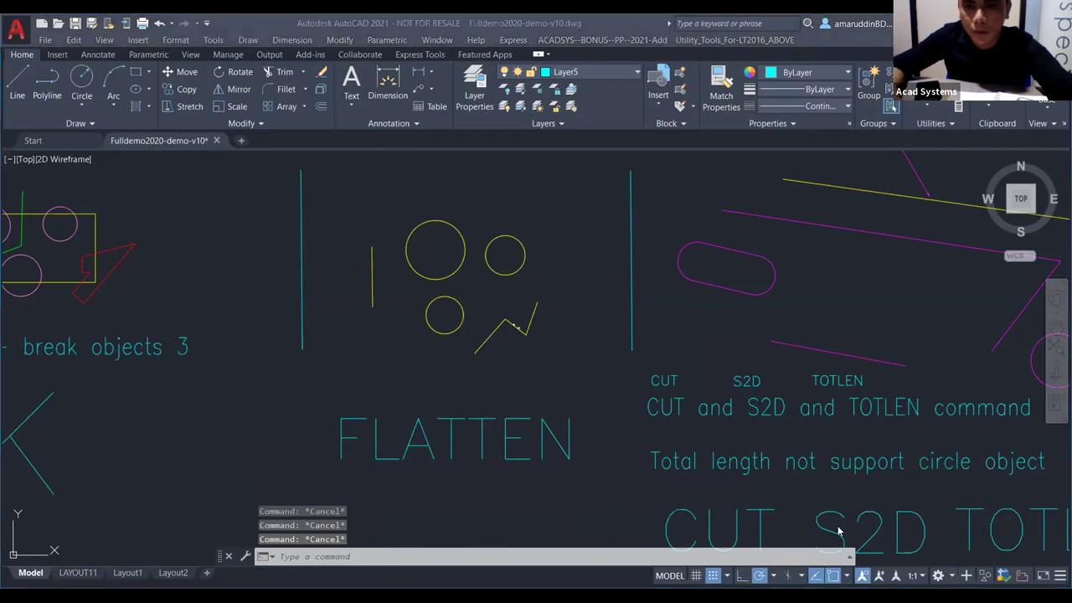
Step: Switch to the slide show and view the FLATTEN and CUT command slides
key("alt+Tab")
key("Right")
key("Right")
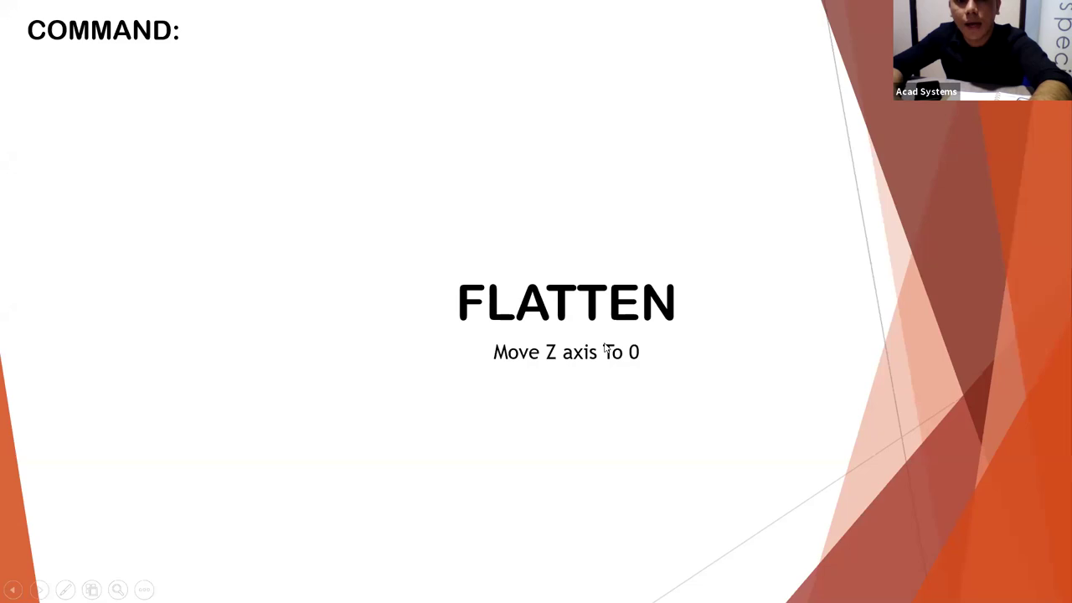
key("Left")
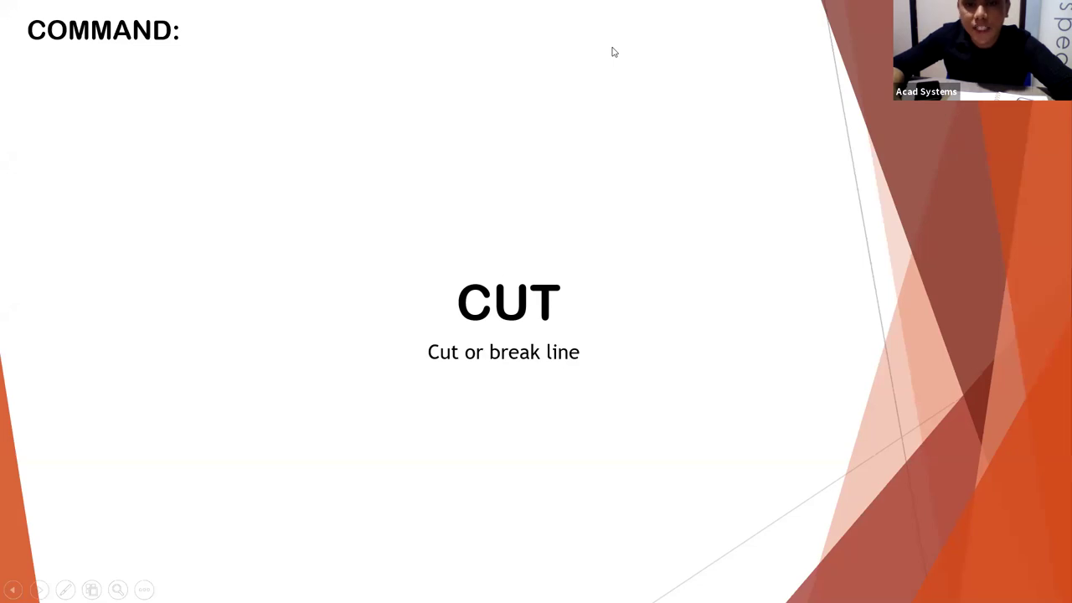
Step: Switch to AutoCAD and go to the CUT, S2D and TOTLEN samples
key("alt+Tab")
scroll(608, 320, "down", 3)
scroll(569, 331, "up", 4)
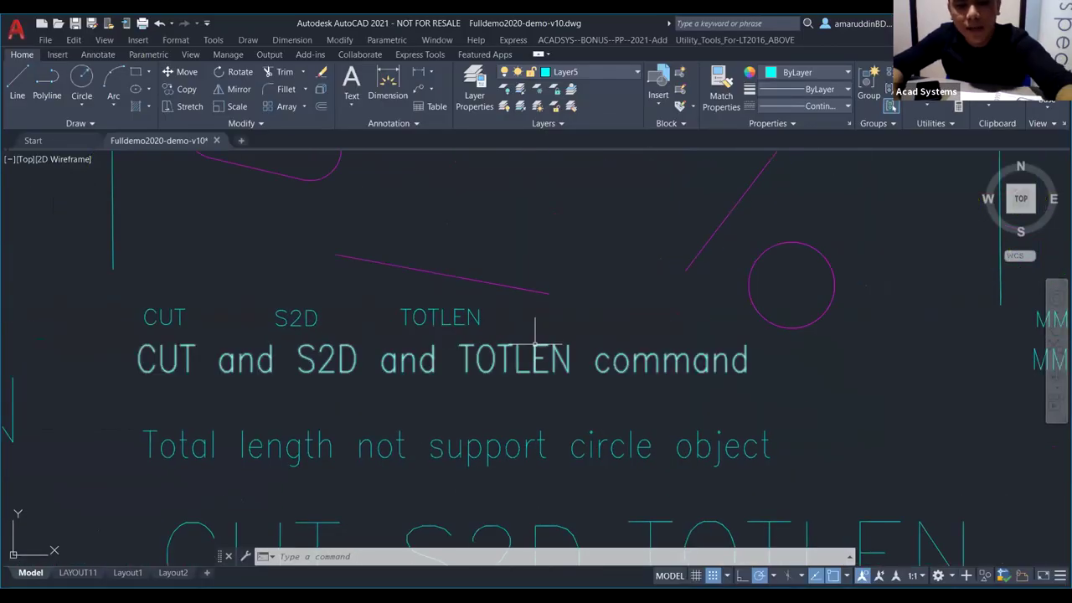
type("CUT")
key("Return")
scroll(505, 350, "down", 4)
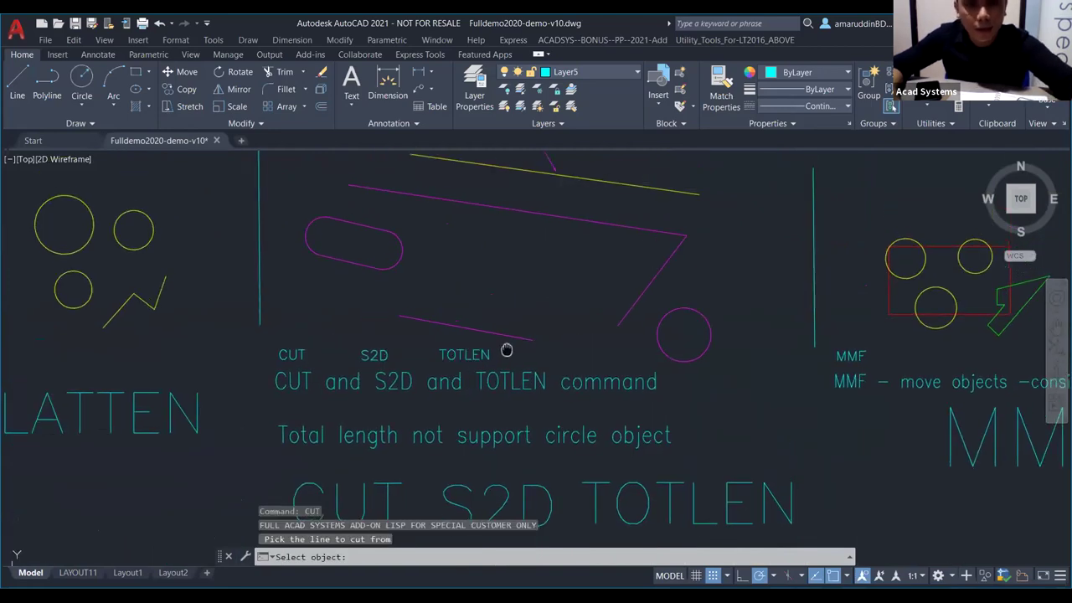
scroll(500, 373, "up", 4)
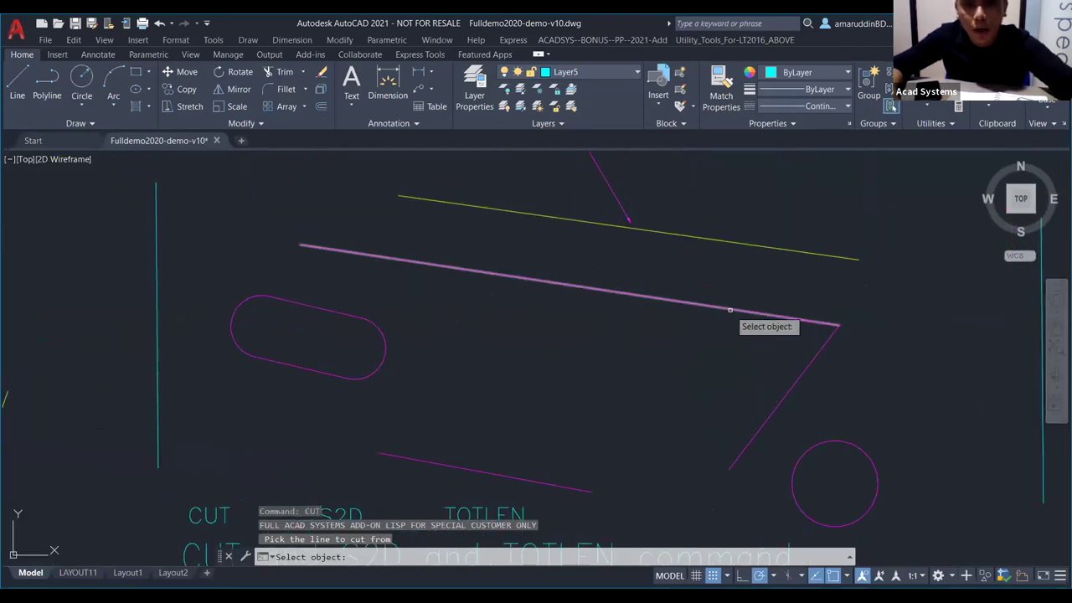
left_click(686, 236)
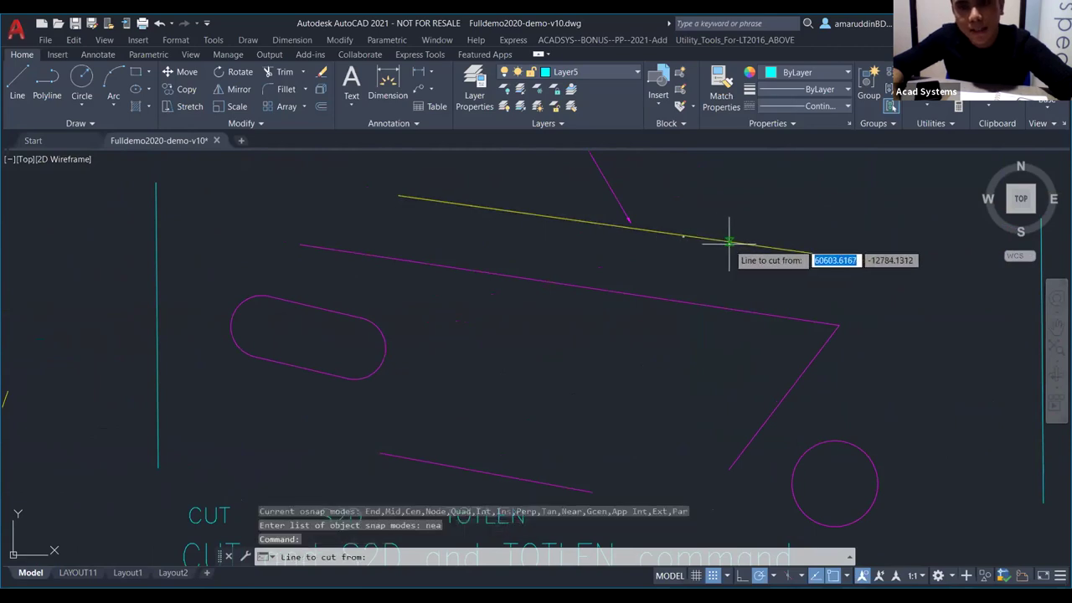
left_click(727, 240)
key("Escape")
key("Escape")
key("Escape")
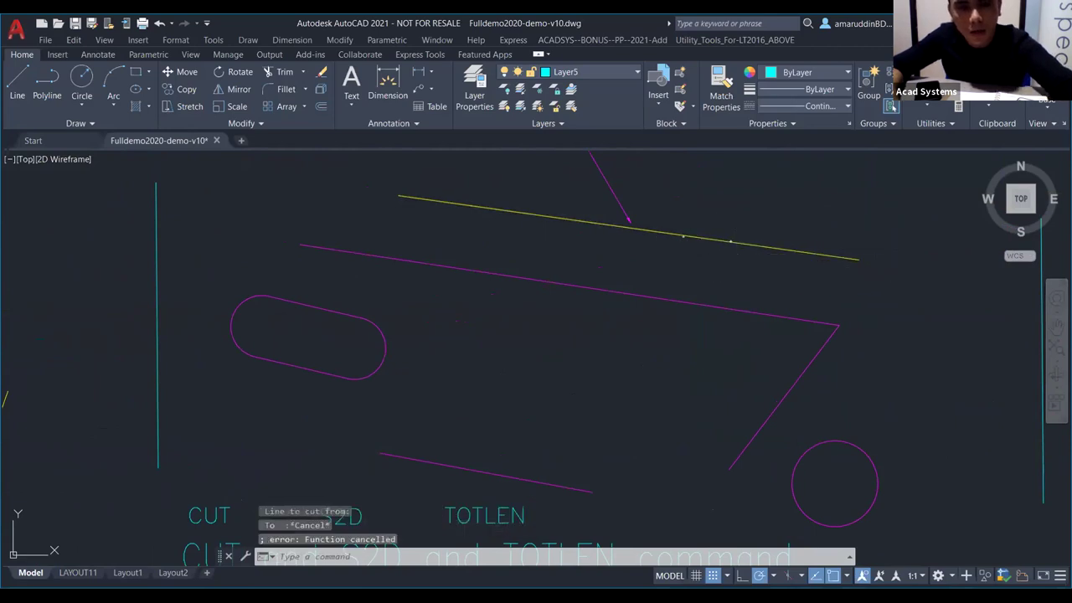
Step: Run CUT on the yellow line, starting the cut at a point right of its middle and entering 1 for the end
type("CUT")
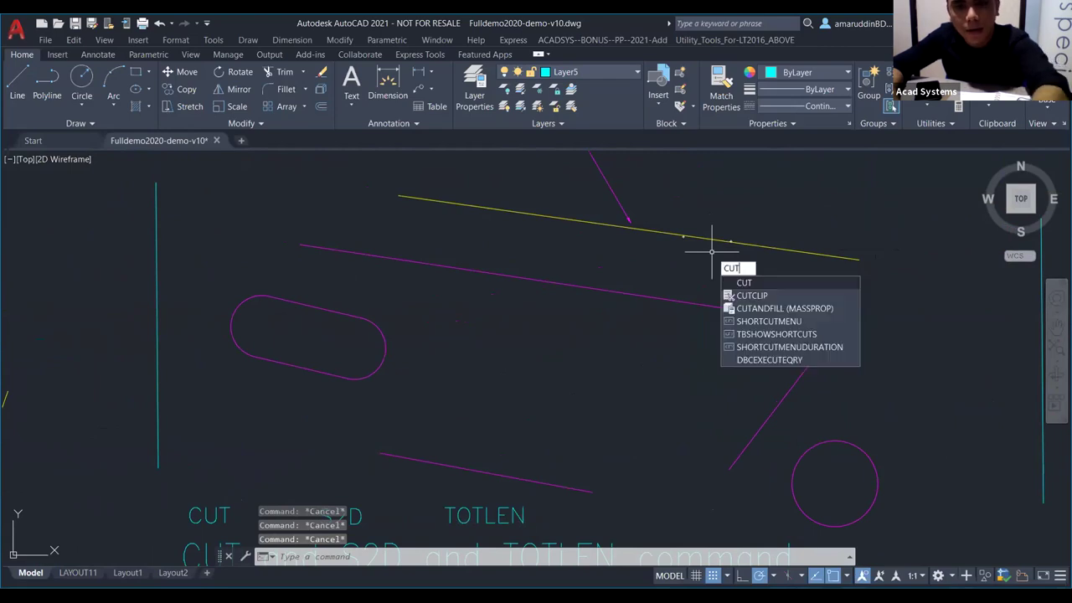
key("Return")
left_click(712, 242)
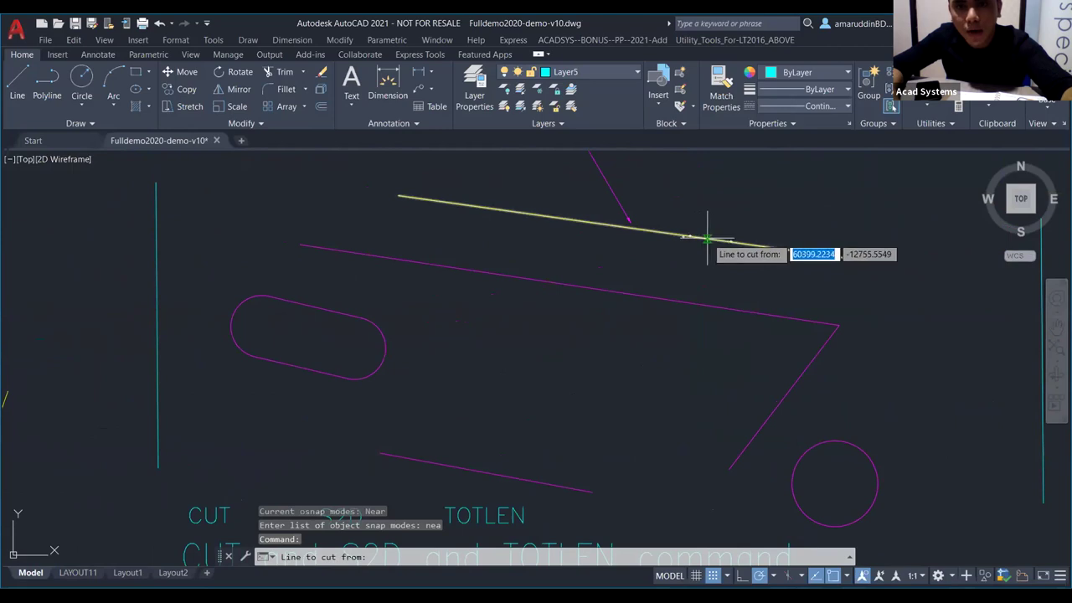
left_click(705, 238)
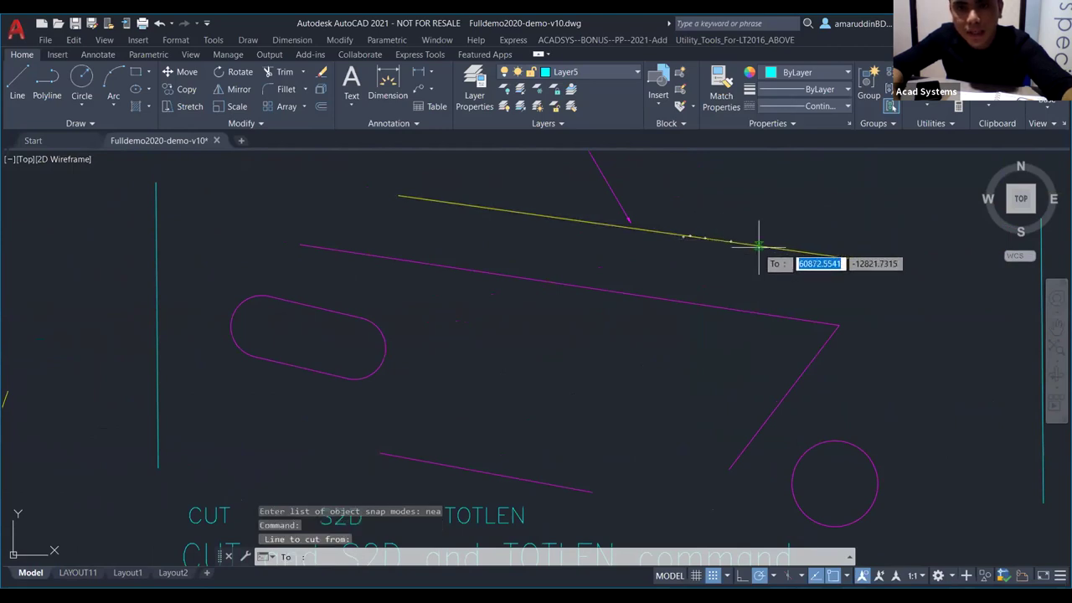
type("1")
key("Return")
scroll(754, 254, "up", 4)
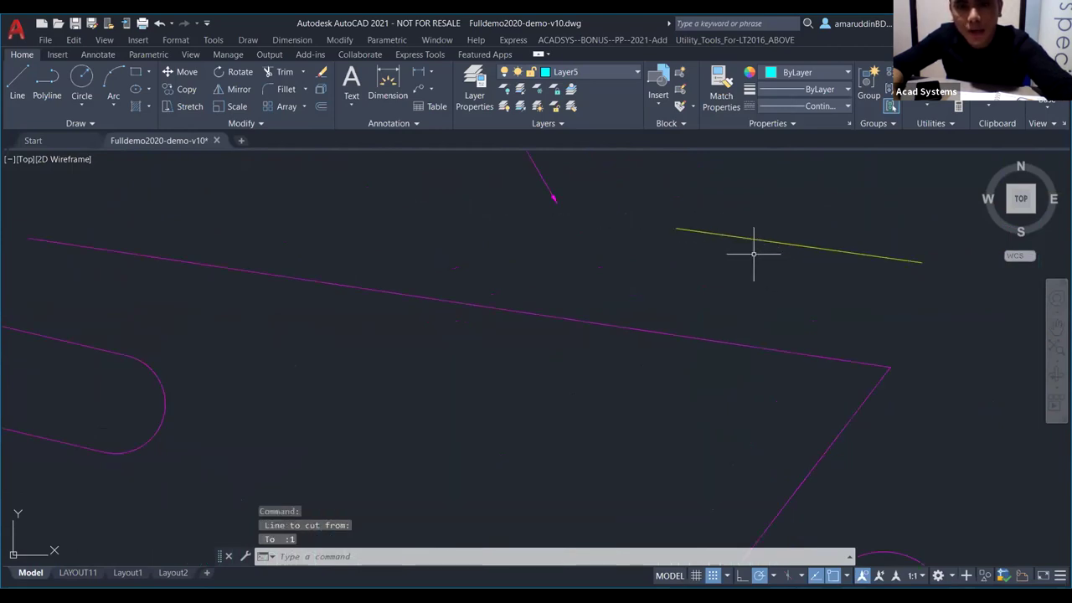
scroll(754, 255, "down", 6)
key("Escape")
key("Escape")
key("Escape")
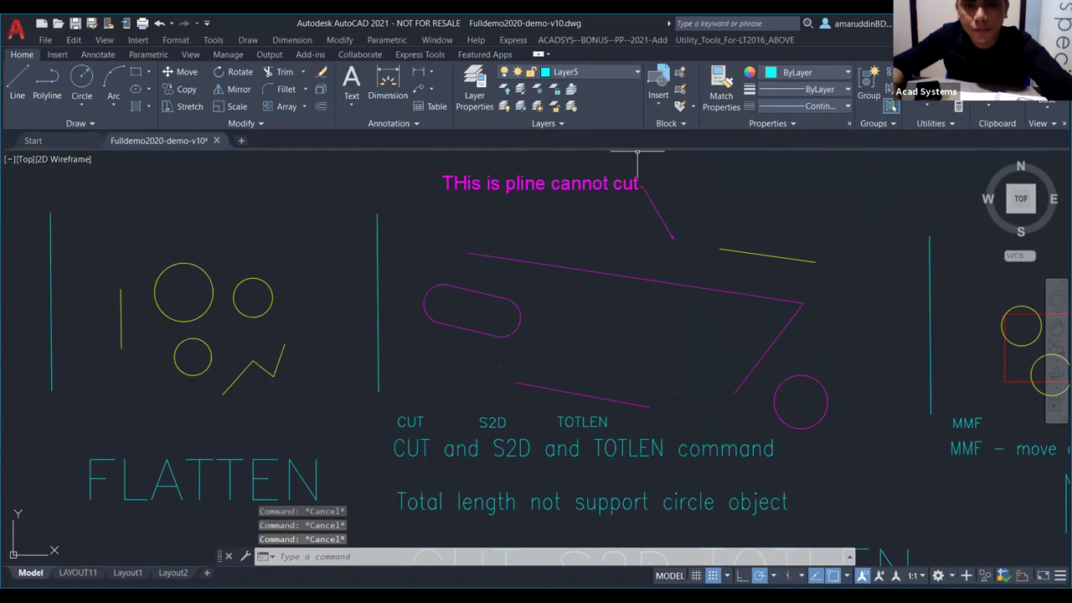
Step: Advance the slide show to the TOTLEN slide and return to the TOTLEN sample in AutoCAD
key("alt+Tab")
key("Right")
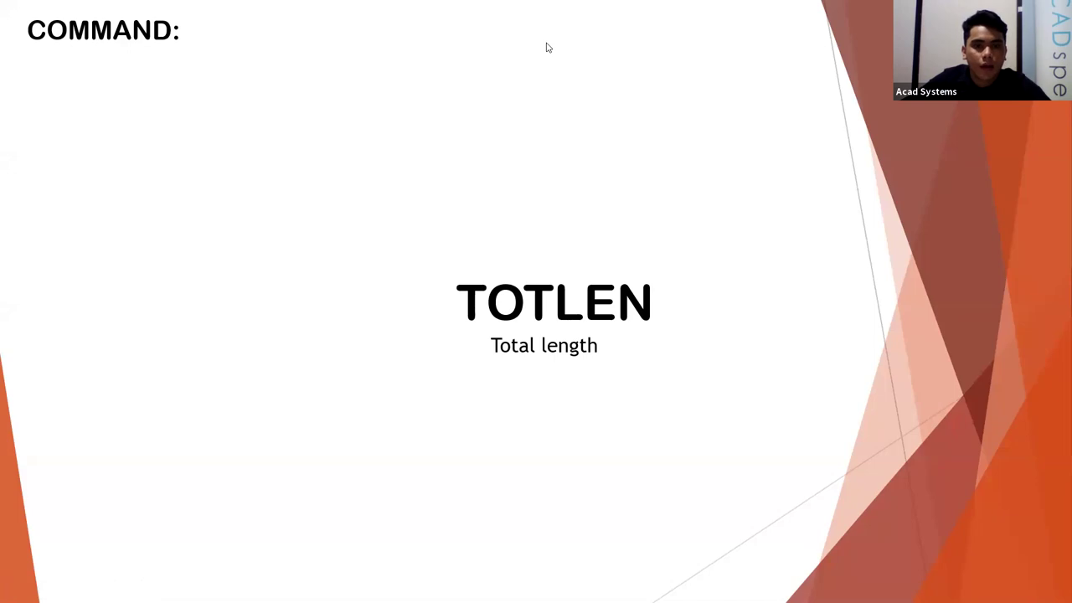
key("alt+Tab")
scroll(658, 359, "down", 2)
middle_click_drag(634, 371, 520, 371)
scroll(500, 399, "up", 4)
scroll(392, 329, "down", 4)
middle_click_drag(393, 330, 279, 331)
scroll(279, 331, "up", 4)
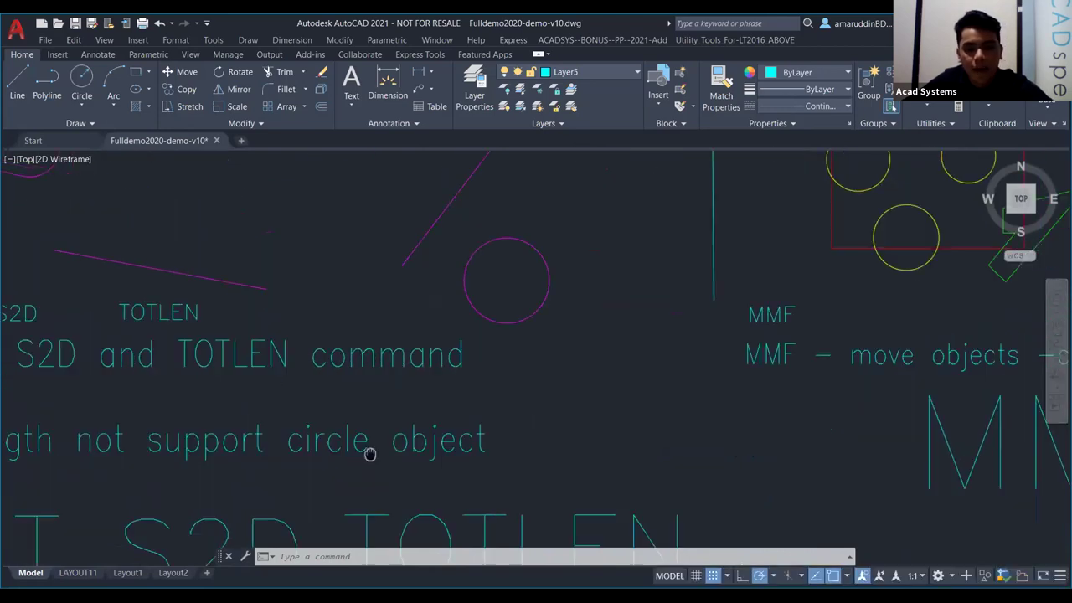
key("Escape")
key("Escape")
Step: Run TOTLEN on the long magenta line to report its total length, and dismiss the result message
type("TOTLEN")
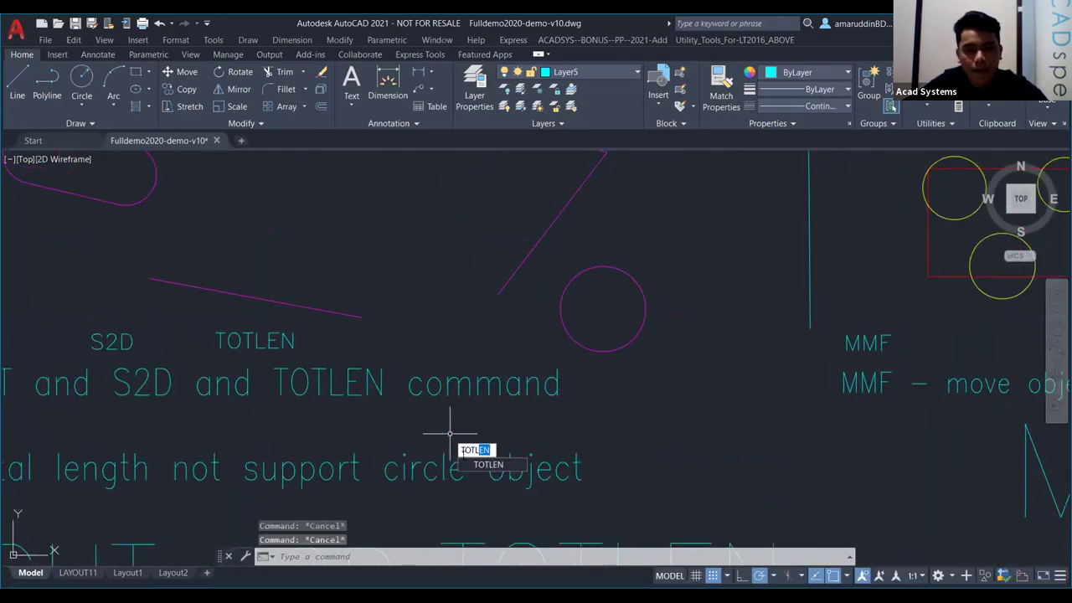
left_click(484, 465)
scroll(502, 436, "down", 3)
scroll(502, 435, "up", 3)
middle_click_drag(503, 410, 543, 467)
scroll(542, 467, "down", 2)
left_click(528, 349)
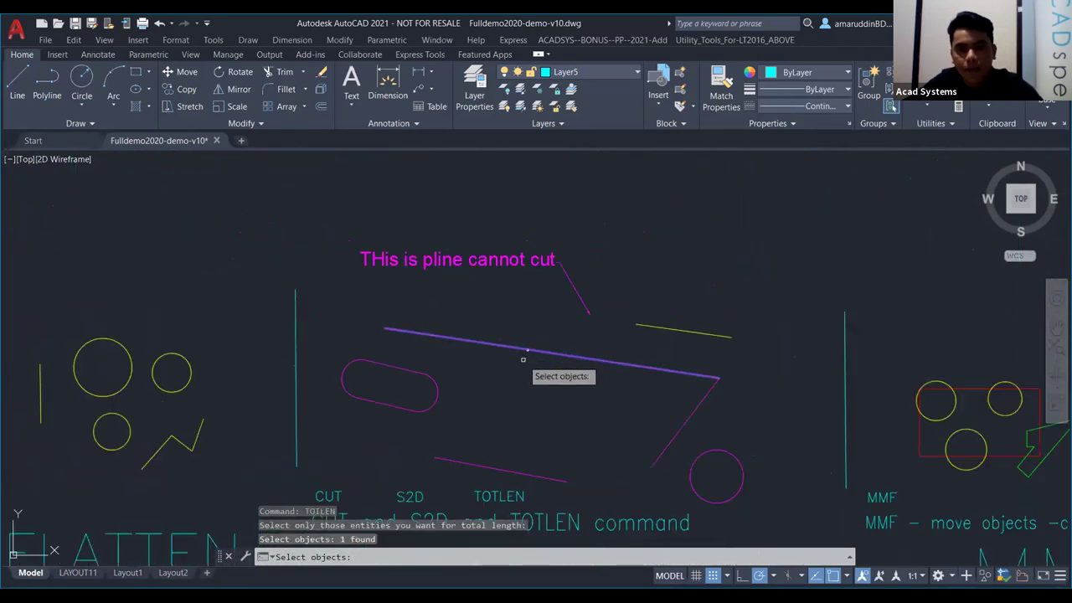
key("Return")
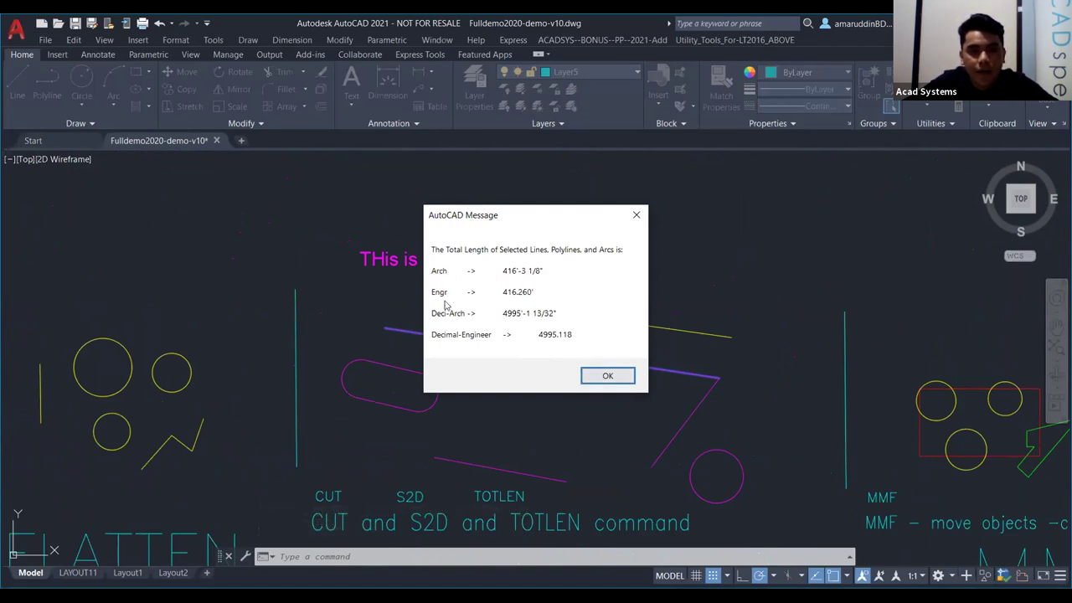
left_click(633, 216)
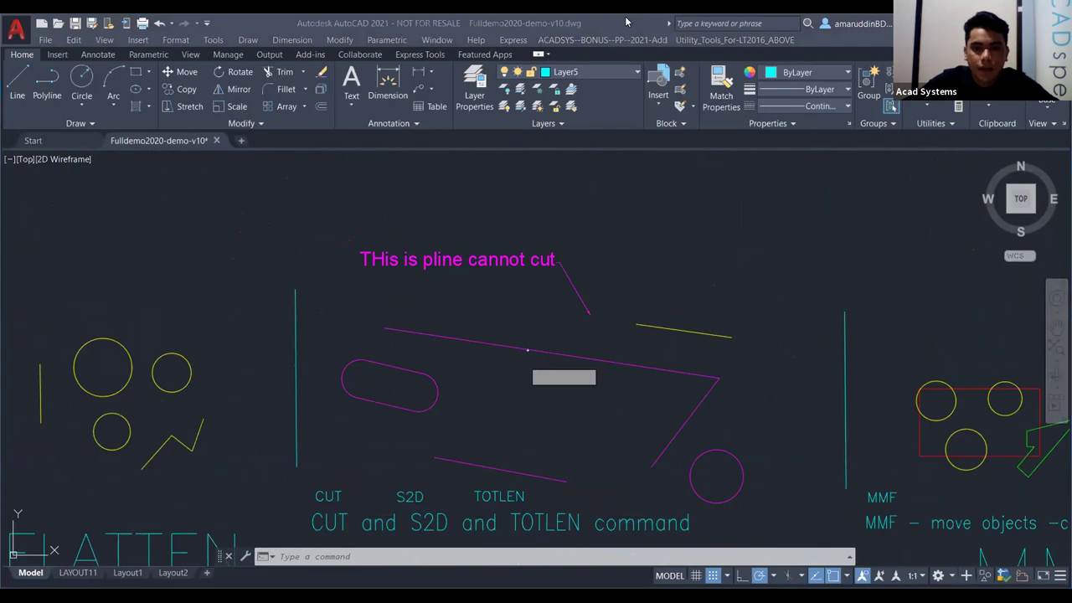
Step: Advance the slide show to the ECO slide and return to AutoCAD at the ECO and ML sample
key("alt+Tab")
left_click(591, 347)
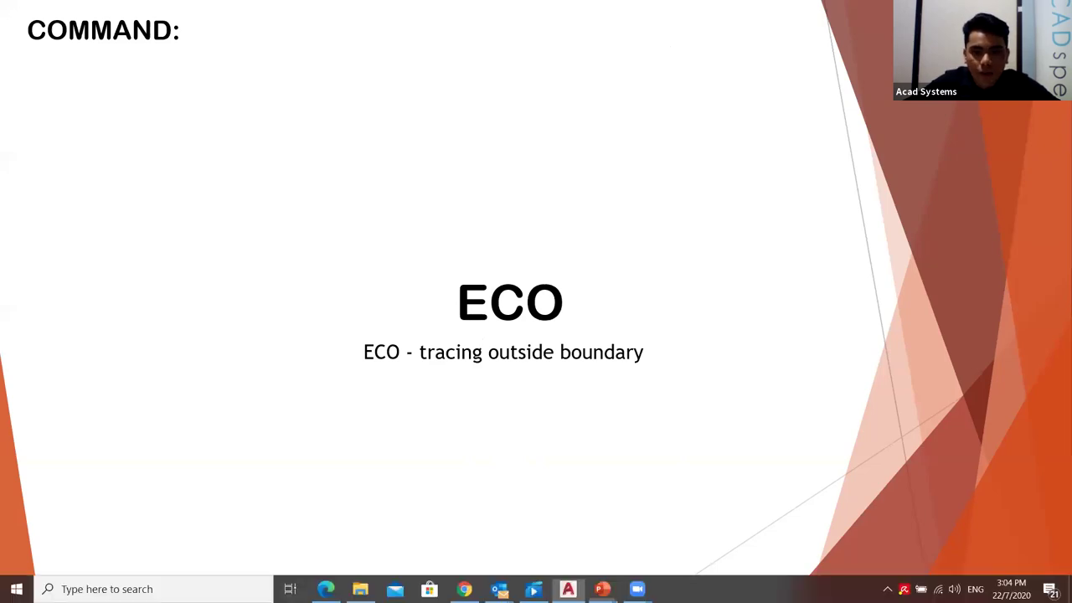
key("alt+Tab")
middle_click_drag(814, 371, 790, 355)
scroll(789, 356, "up", 5)
scroll(789, 356, "down", 2)
scroll(636, 436, "up", 8)
mouse_move(627, 447)
middle_mouse_down()
mouse_move(873, 364)
mouse_move(766, 428)
mouse_move(742, 397)
mouse_move(732, 408)
middle_mouse_up()
scroll(766, 428, "down", 3)
scroll(742, 399, "up", 2)
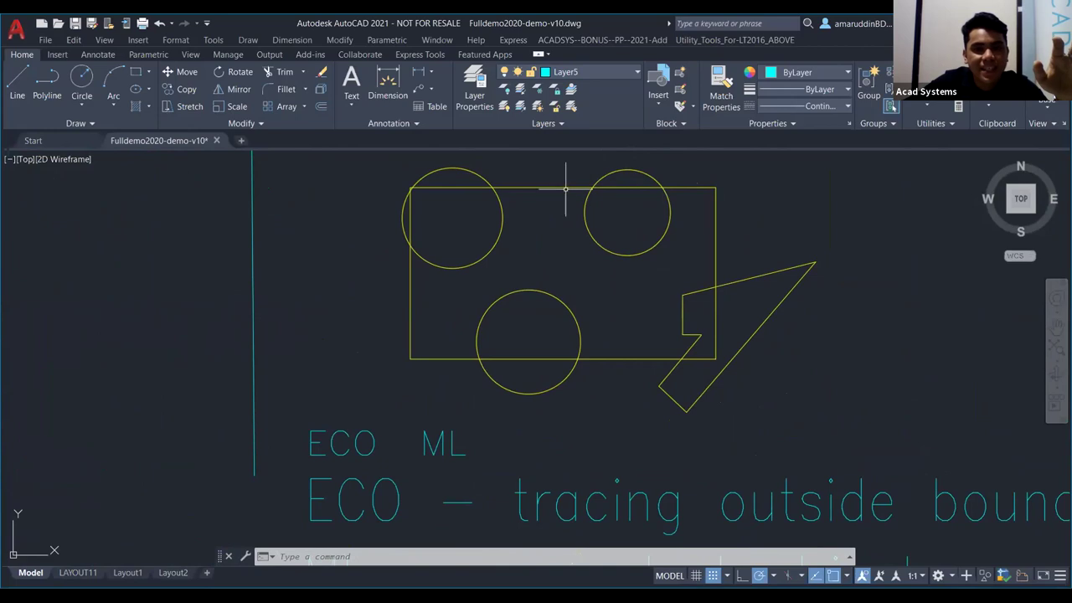
scroll(458, 262, "down", 2)
key("Escape")
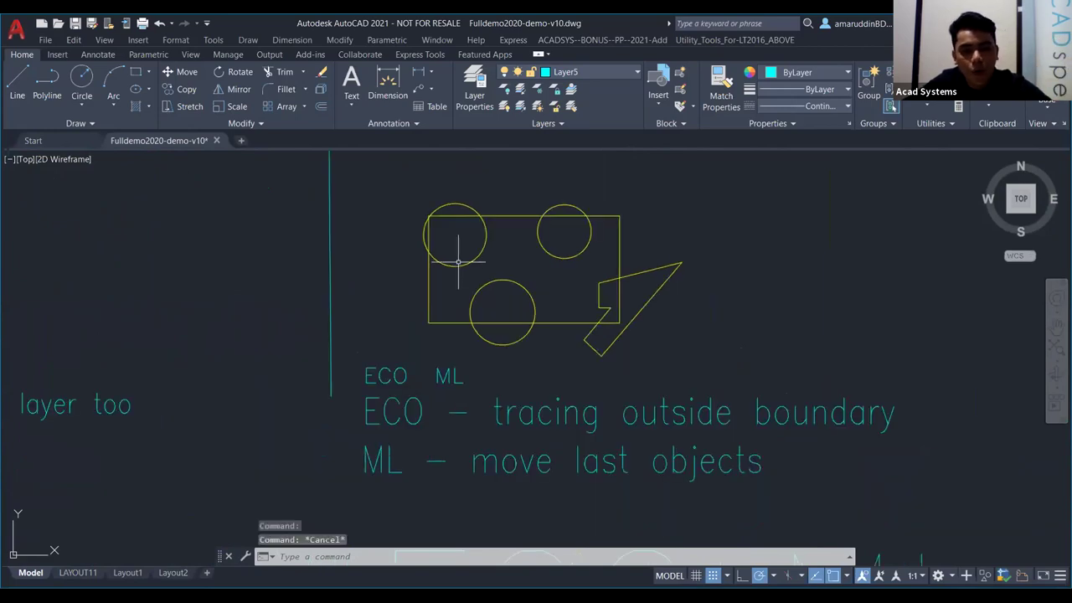
Step: Run ECO on the yellow rectangle, three circles and arrow-like polygon to trace their outside boundary, without deleting the original objects
type("EX")
type("CO")
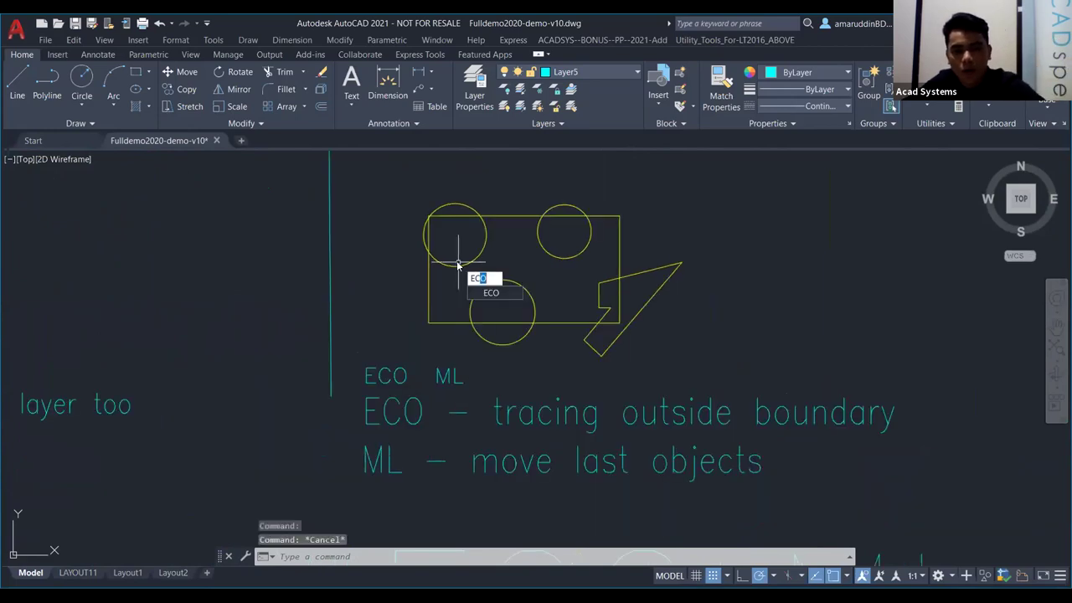
key("Return")
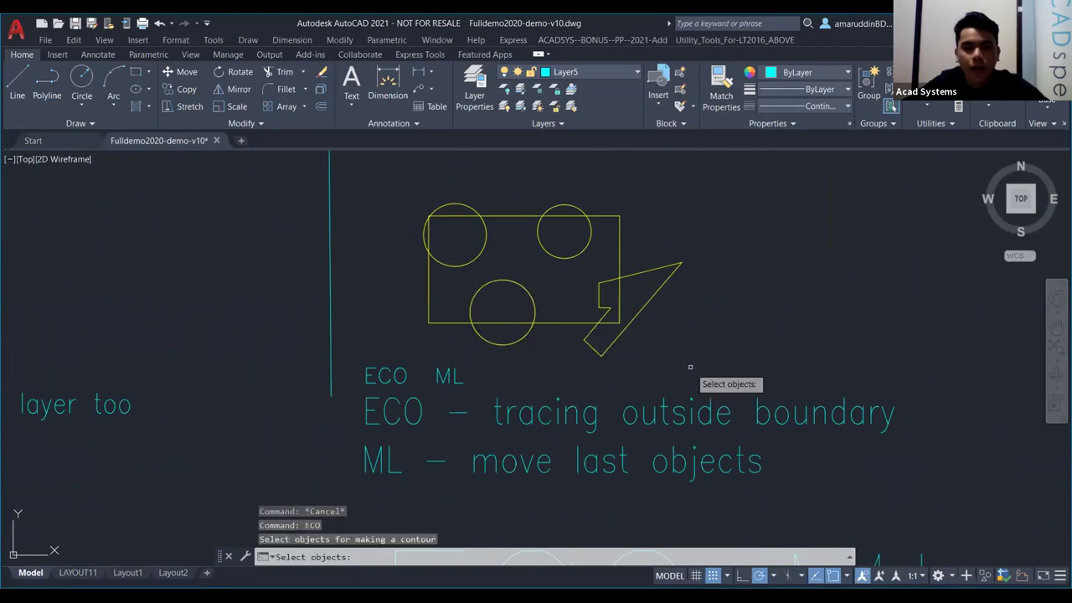
left_click(694, 362)
left_click(408, 195)
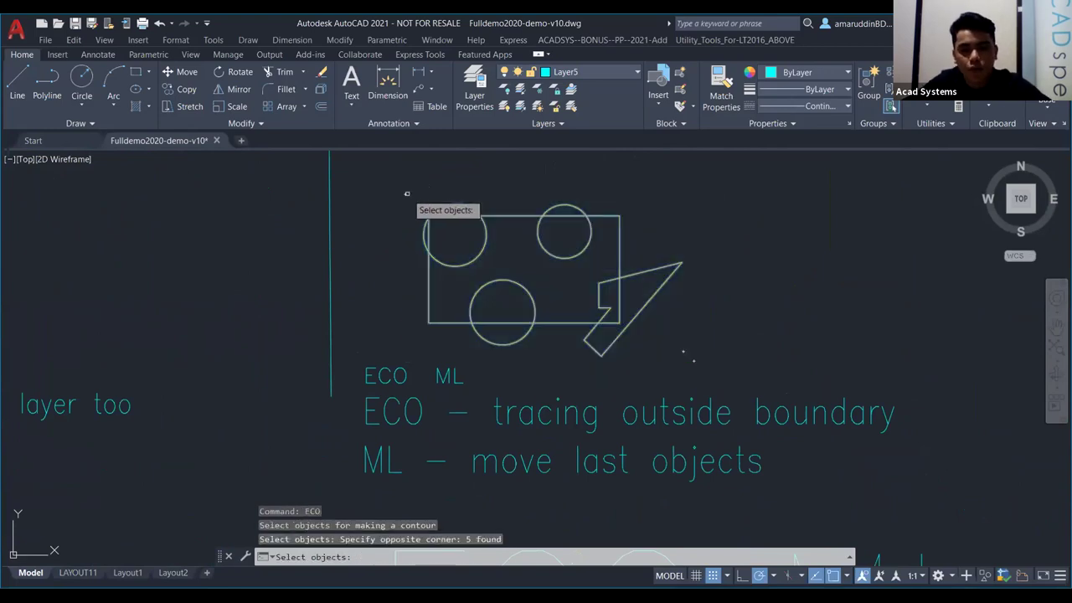
key("Return")
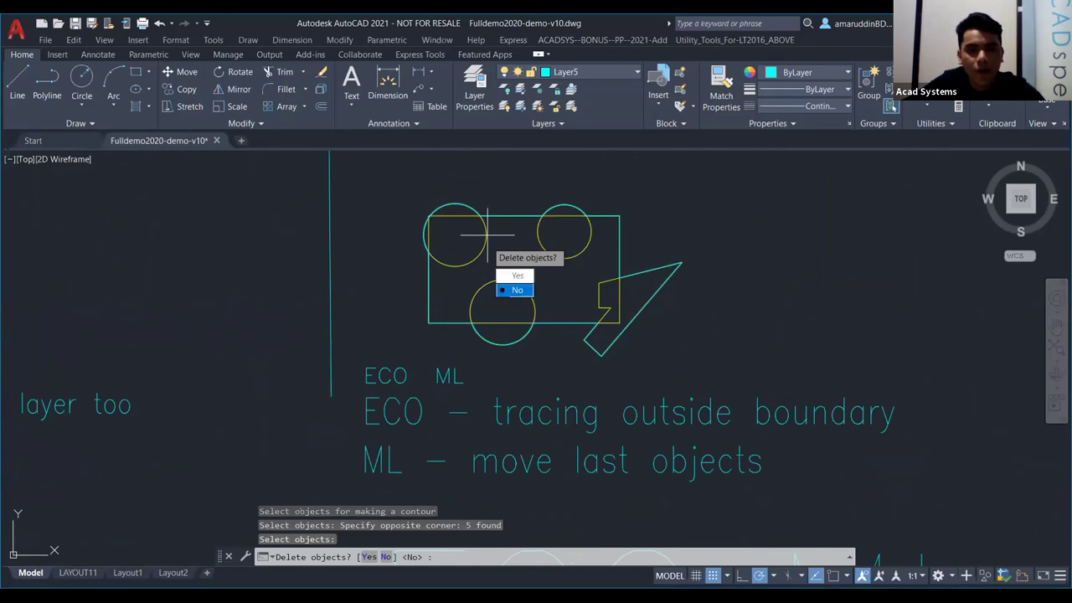
key("n")
key("Return")
scroll(540, 244, "up", 8)
scroll(541, 248, "down", 4)
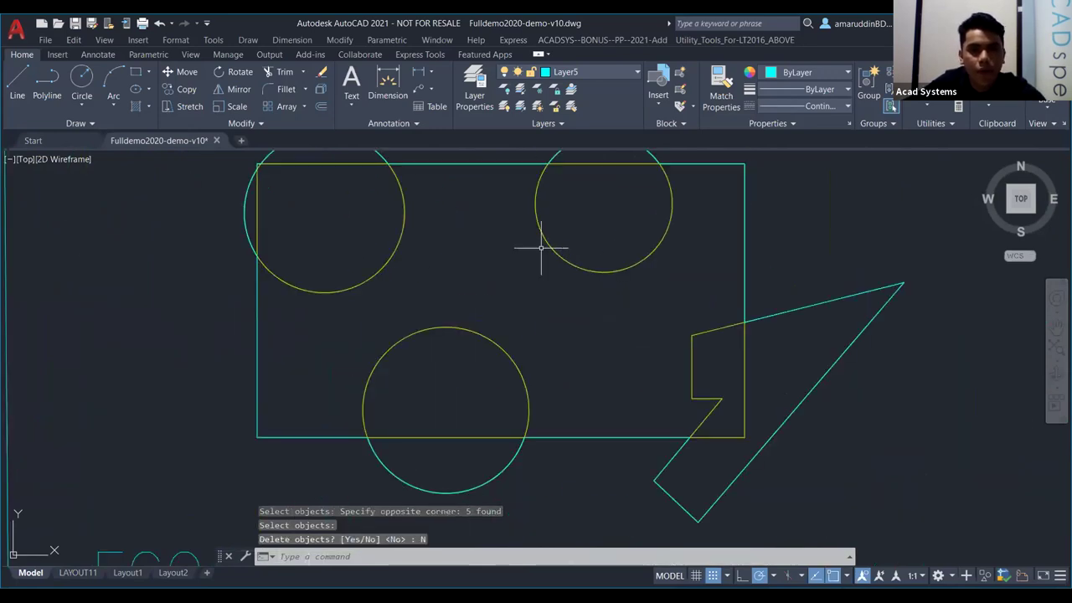
key("Escape")
scroll(628, 373, "down", 6)
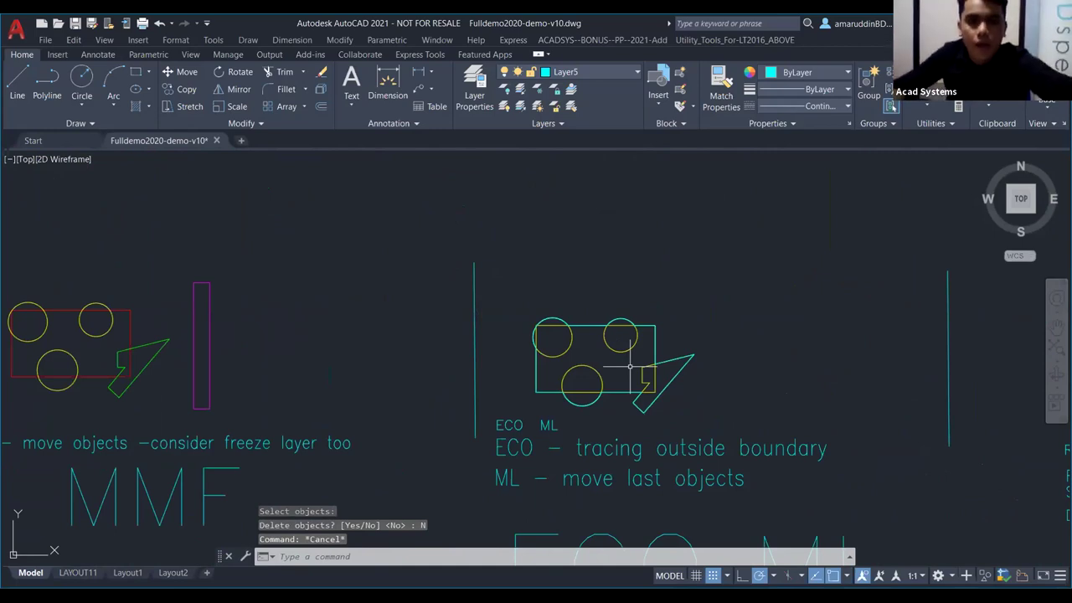
key("Escape")
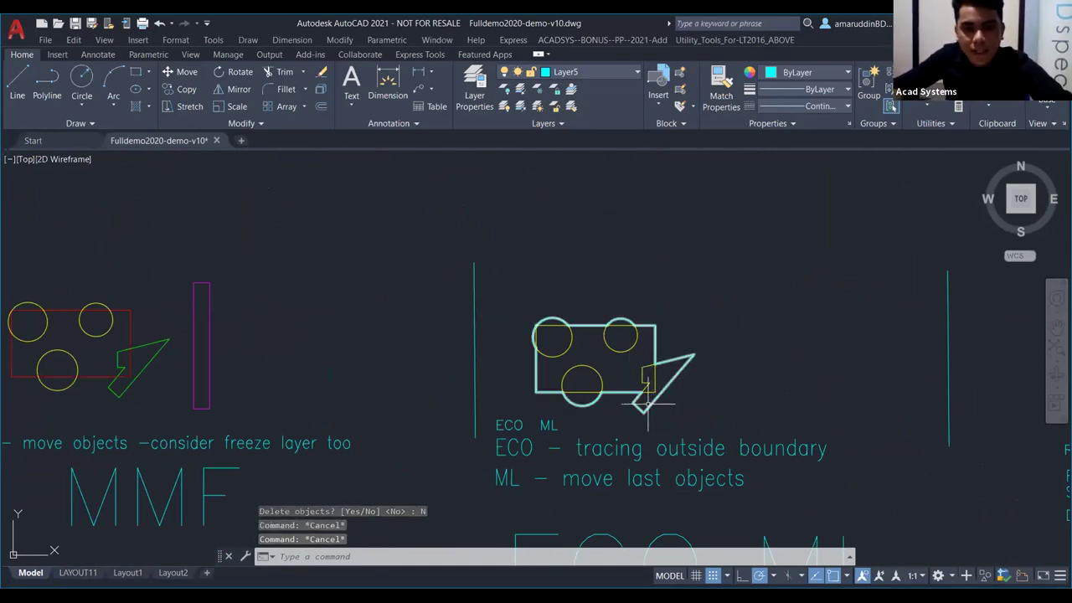
left_click(647, 404)
left_click(643, 410)
key("Escape")
key("Escape")
key("Escape")
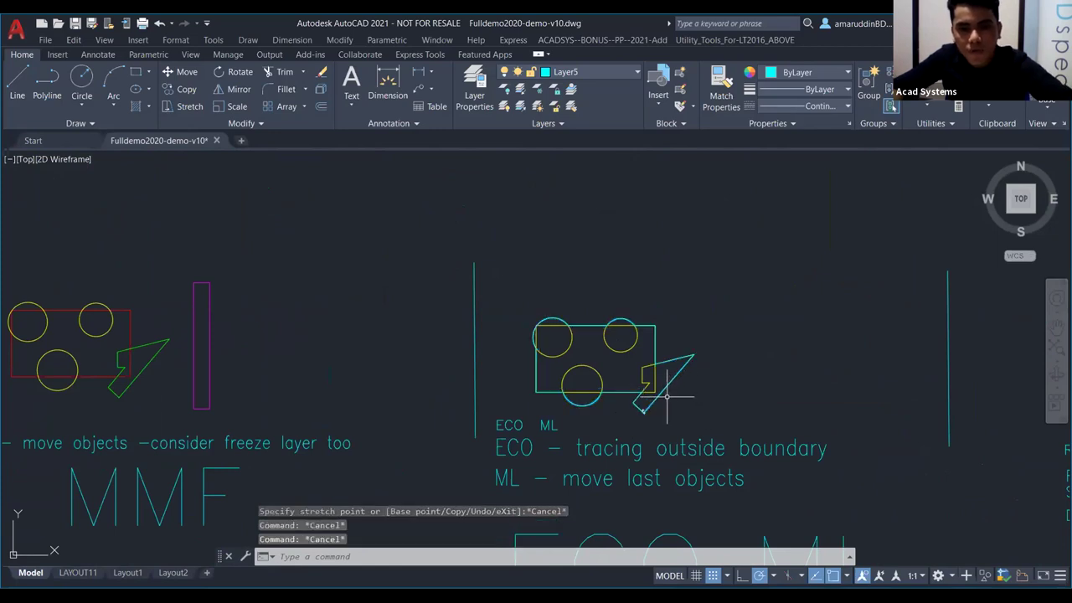
Step: Move the traced cyan outline by its lower corner to the empty area above and to the right of the originals
type("m")
key("Return")
left_click(644, 410)
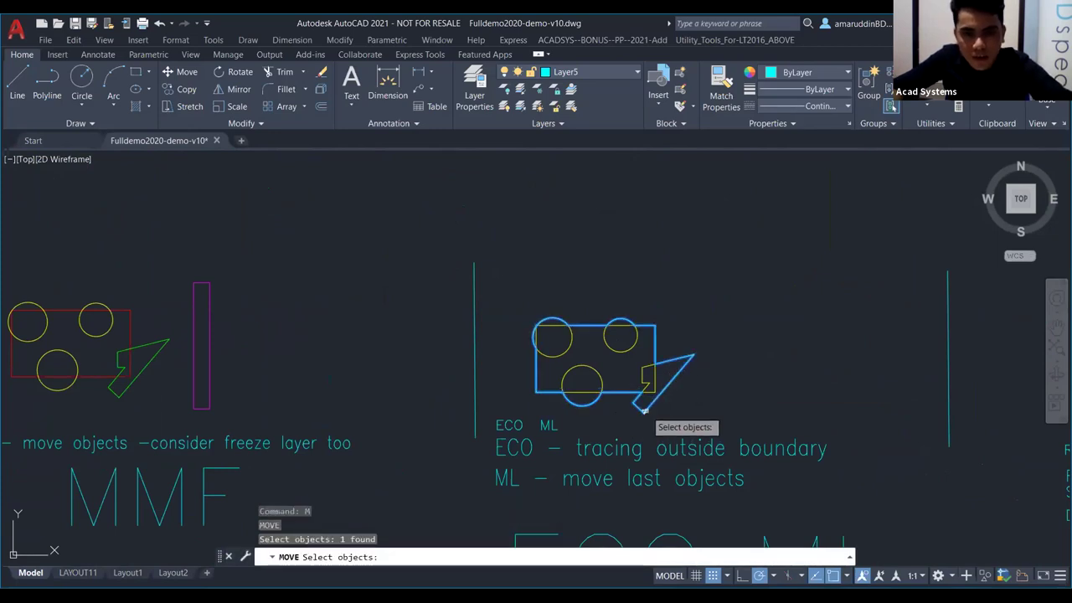
key("Return")
left_click(643, 409)
middle_click_drag(779, 239, 673, 319)
scroll(684, 292, "up", 4)
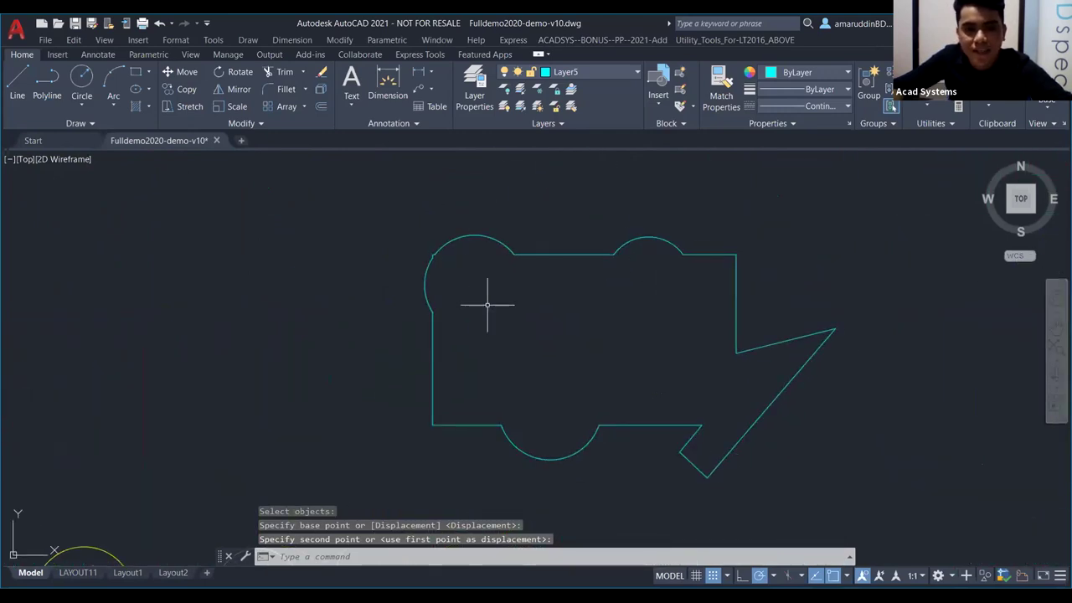
Step: Examine the moved boundary outline and compare it with the original yellow objects
scroll(546, 307, "down", 4)
key("Escape")
scroll(502, 356, "up", 4)
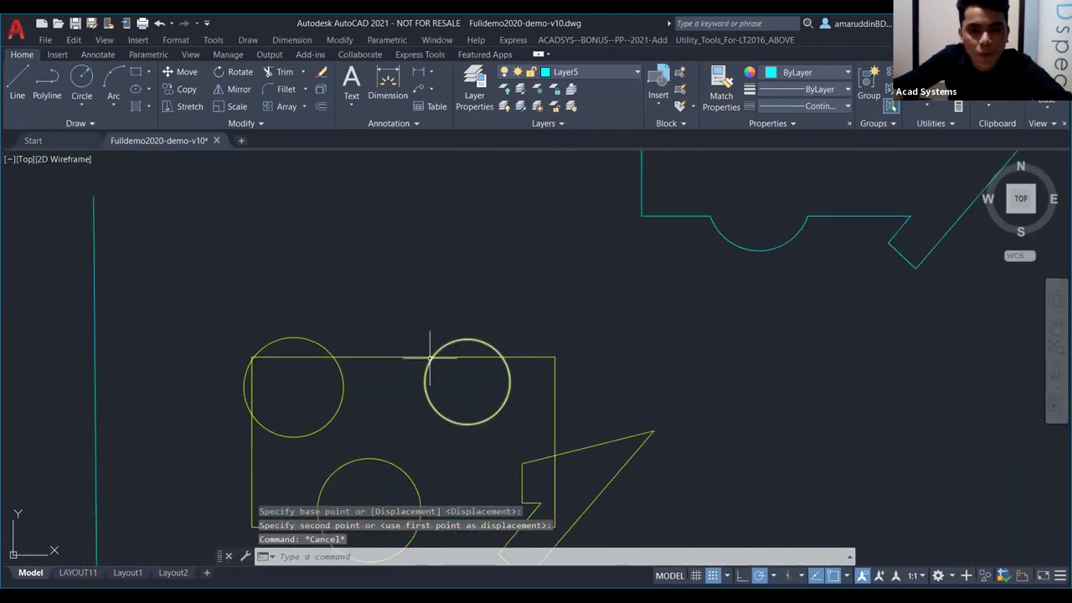
scroll(439, 329, "down", 5)
scroll(439, 329, "up", 5)
middle_click_drag(439, 329, 514, 312)
scroll(514, 313, "up", 4)
scroll(615, 181, "down", 5)
scroll(611, 249, "up", 2)
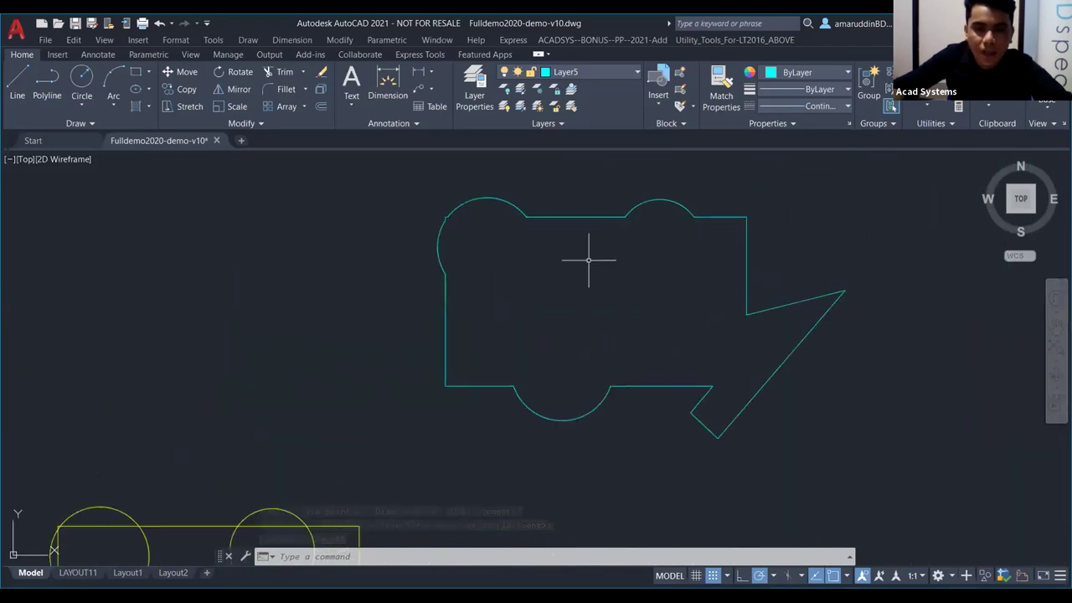
key("Escape")
key("Escape")
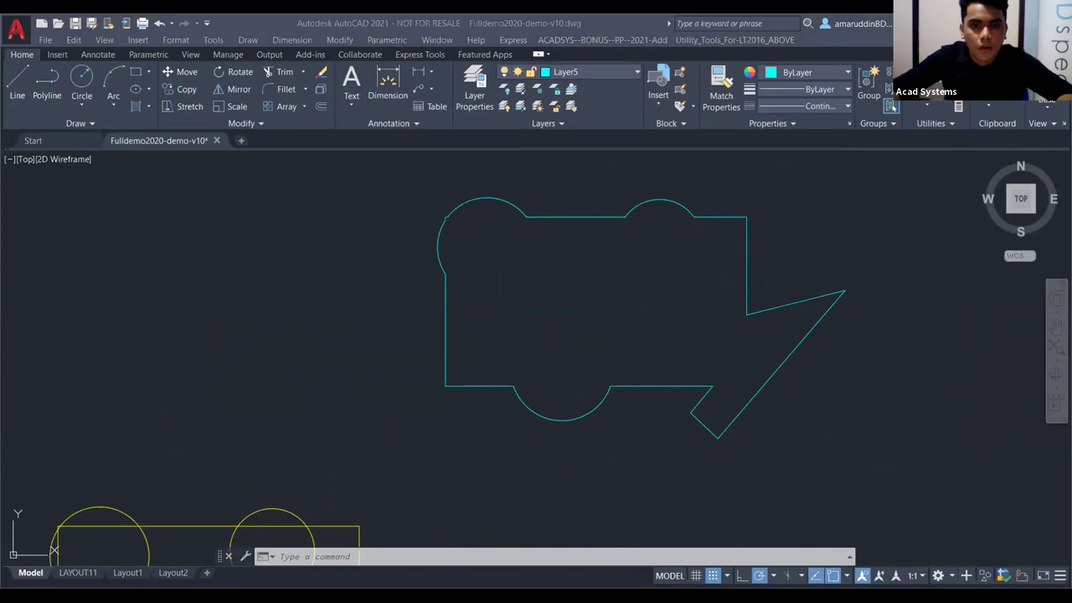
Step: Switch to the slide show and advance from the ECO slide to the Q&A slide
key("alt+Tab")
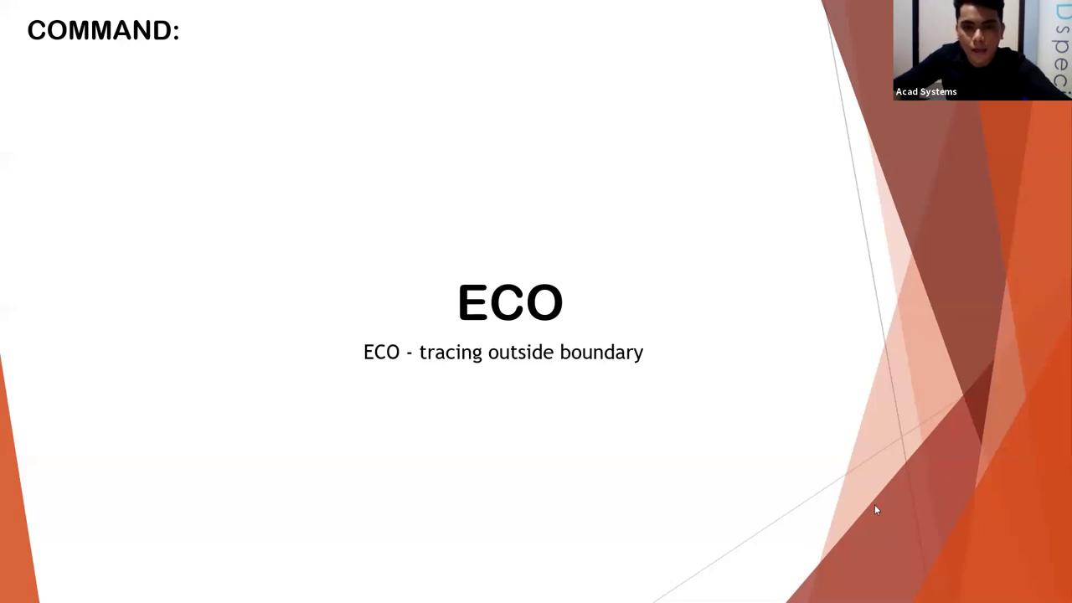
left_click(411, 334)
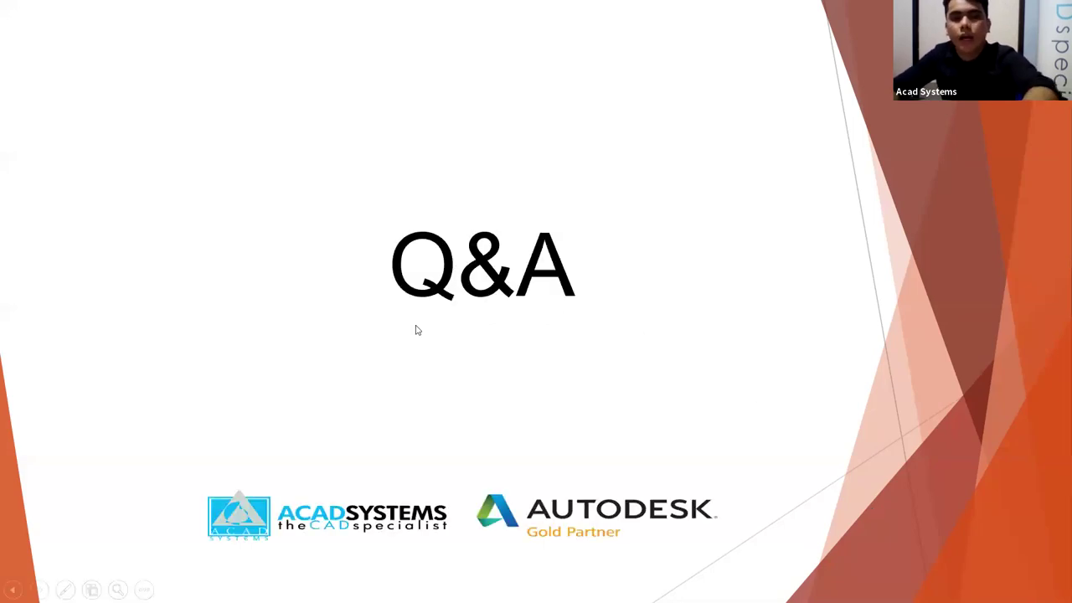